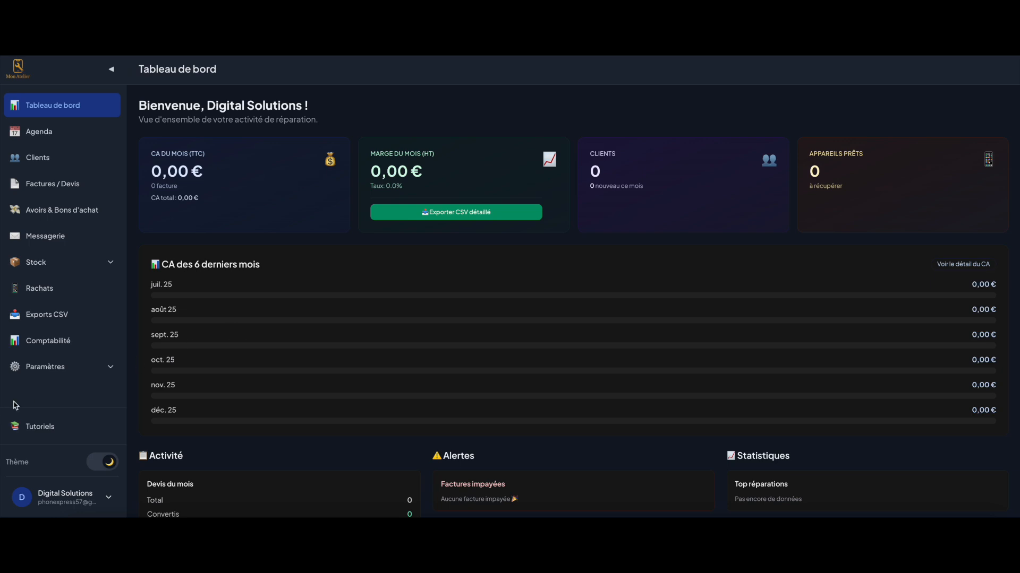
Open the Mon Profil page under Paramètres and locate the empty address fields
click(60, 375)
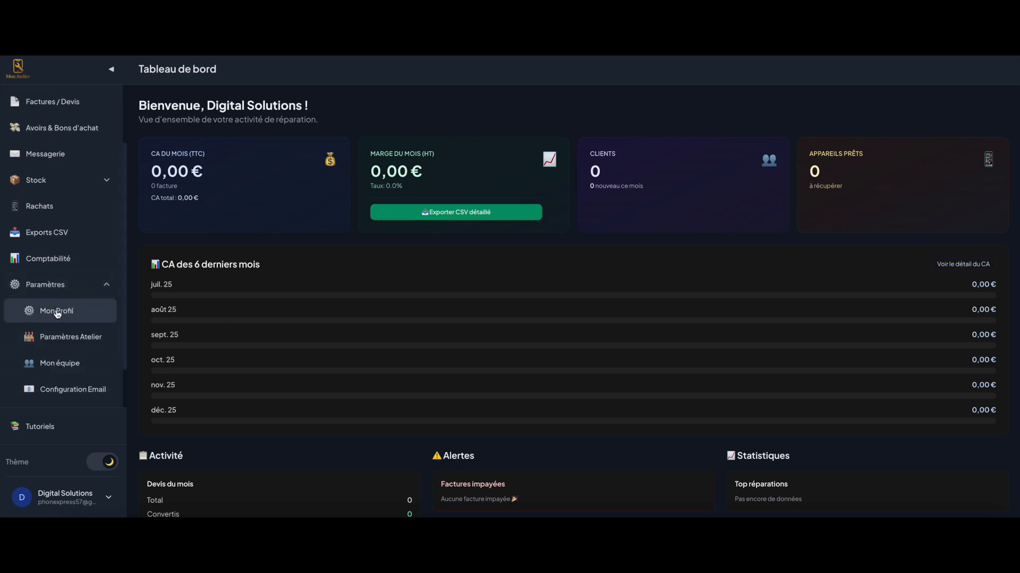
click(58, 312)
scroll(361, 361, down, 3)
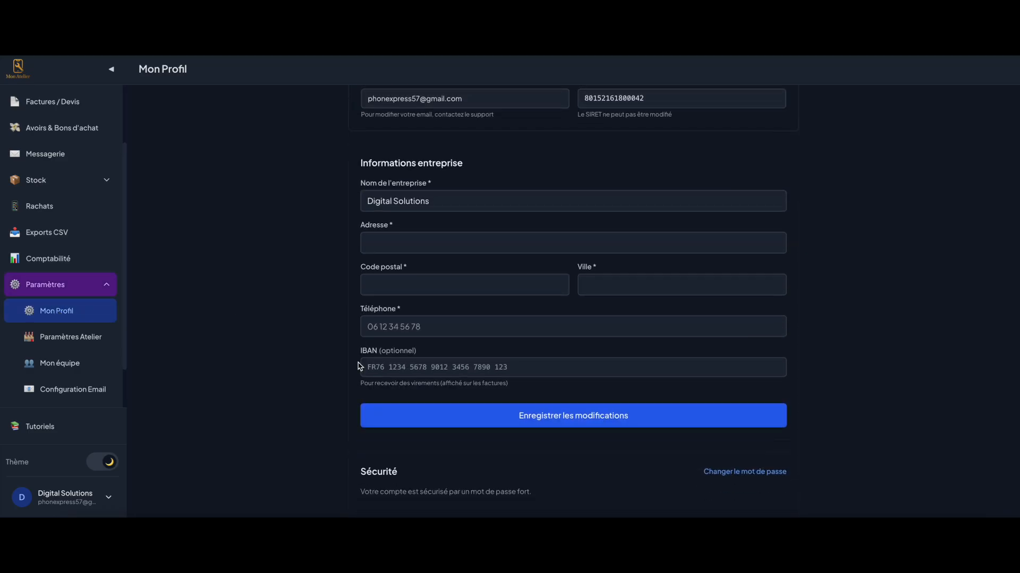
click(393, 204)
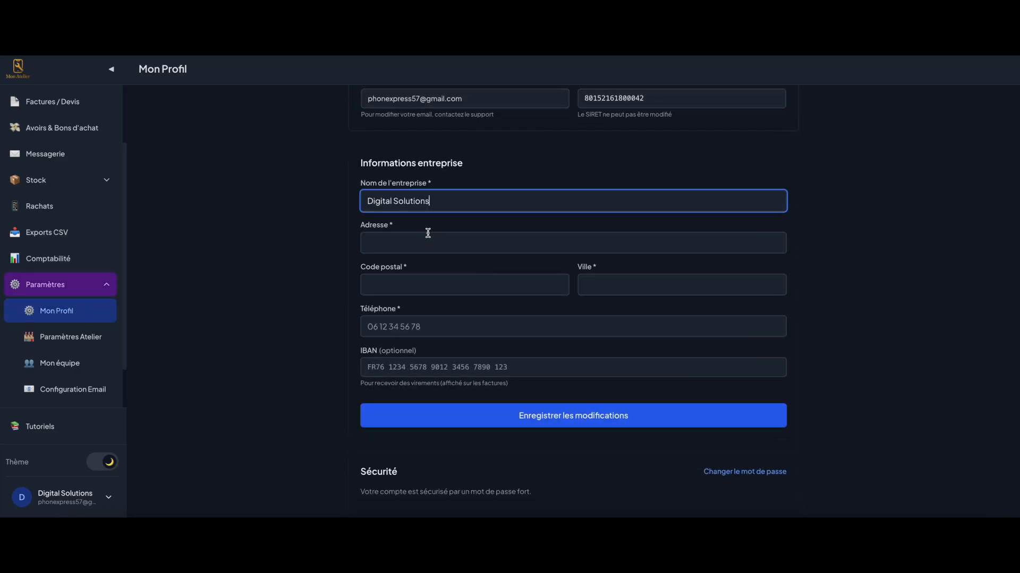
click(398, 245)
click(410, 289)
click(616, 285)
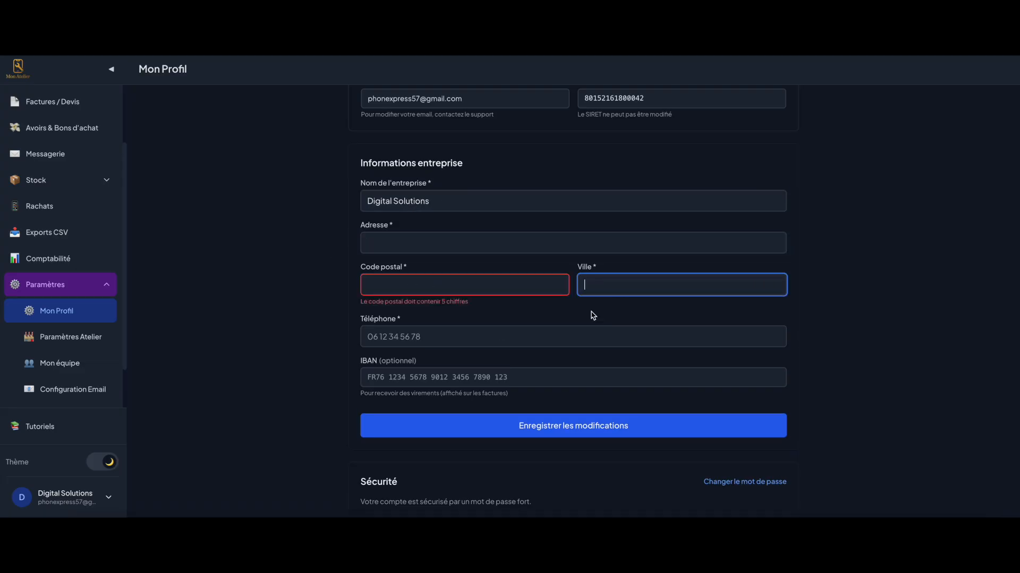
click(405, 244)
Enter the company's street address, postal code, city and phone number
key(Tab)
text(57500)
key(Tab)
text(Saint-Avold)
key(Tab)
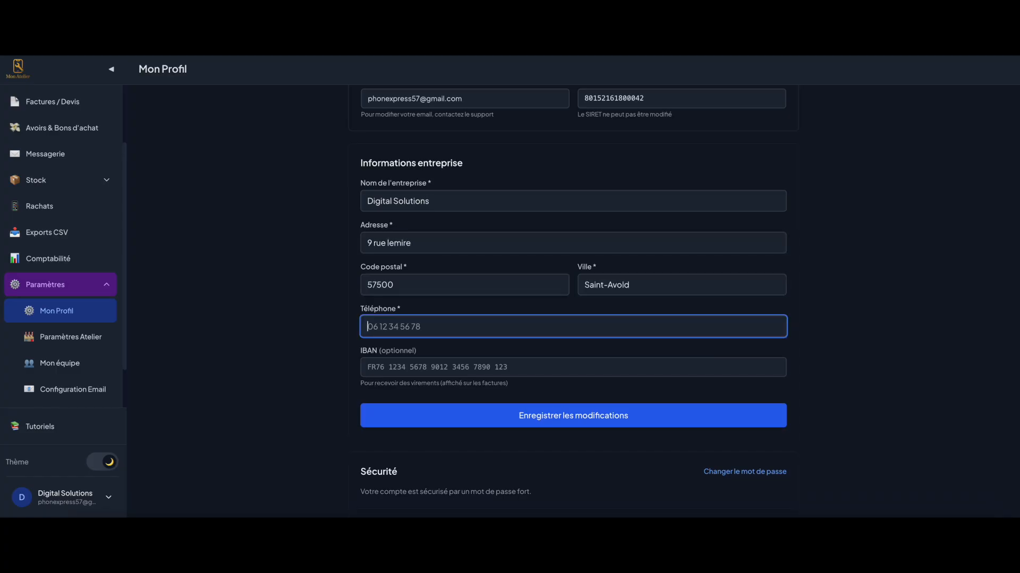
Leave the optional IBAN empty and confirm the account type is Société (TVA 20%)
click(397, 364)
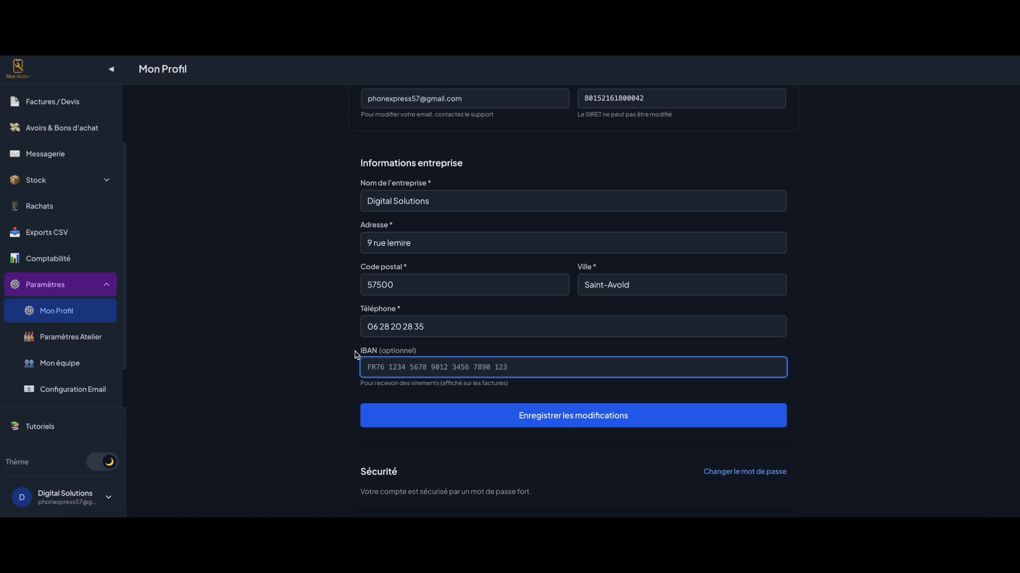
click(361, 351)
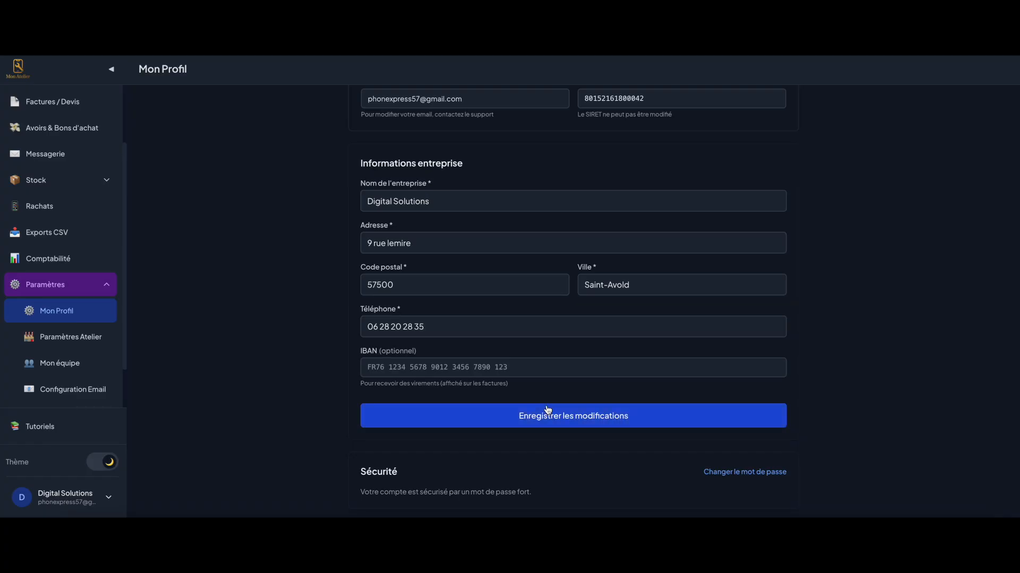
scroll(550, 339, up, 4)
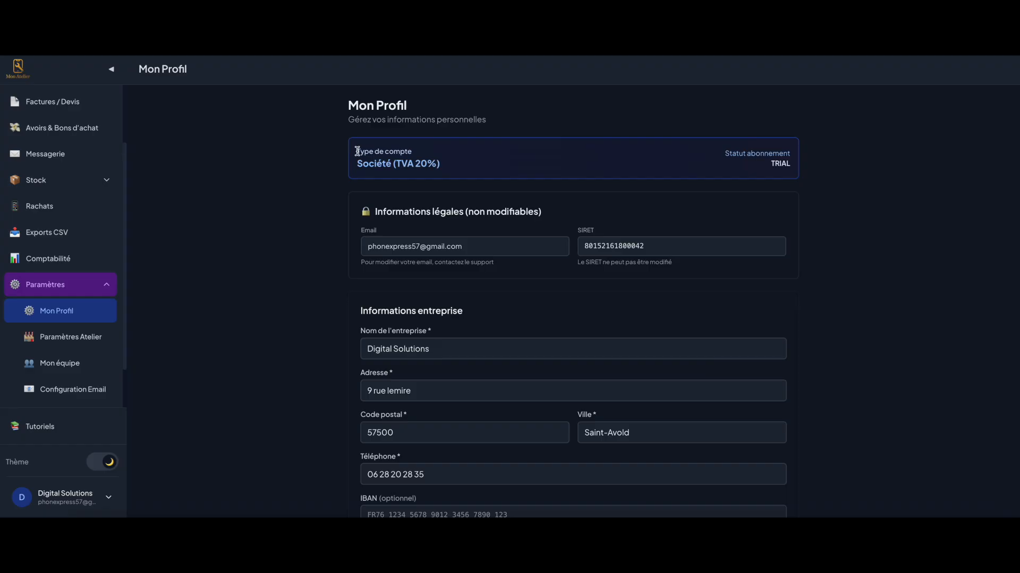
drag(354, 162, 449, 165)
click(471, 167)
scroll(73, 312, down, 1)
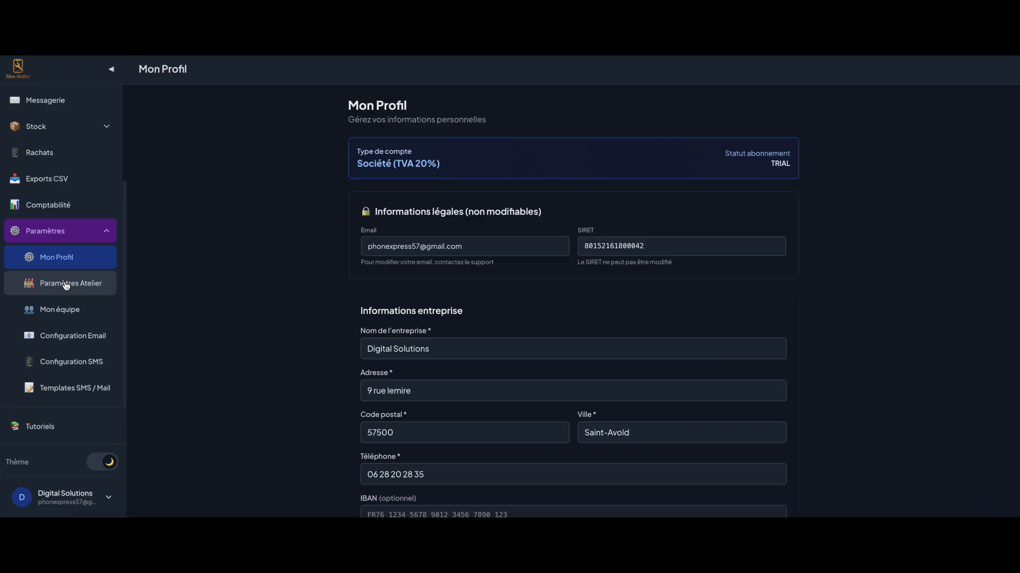
Open Paramètres Atelier and view the Identité visuelle logo and optional banner uploads
click(66, 286)
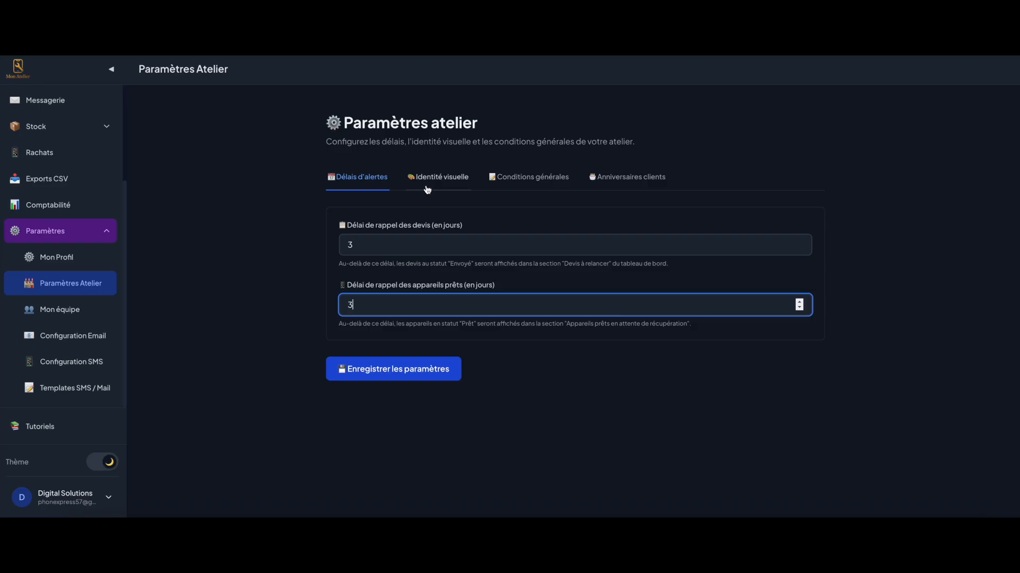
click(428, 188)
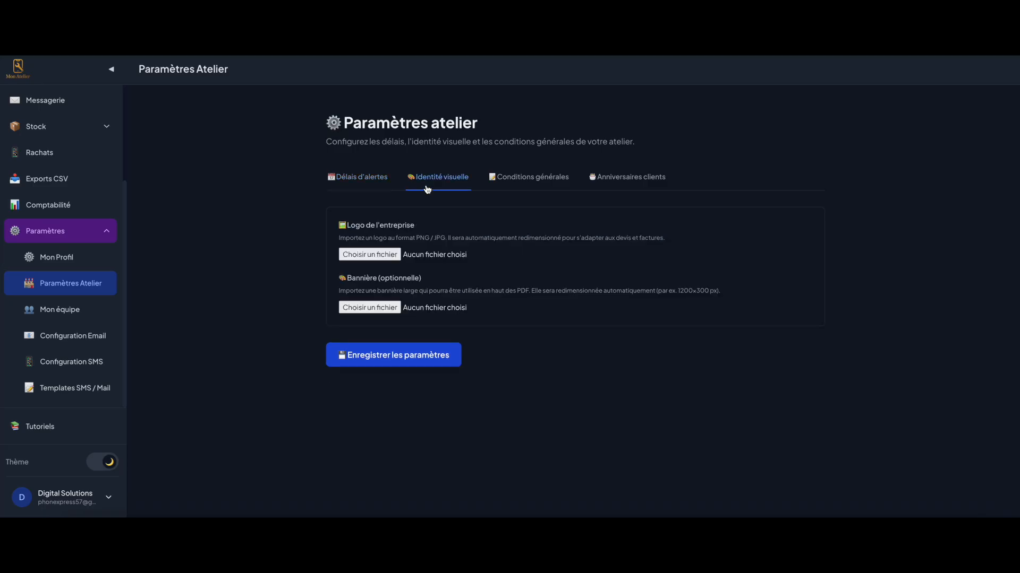
drag(344, 226, 434, 229)
drag(340, 280, 432, 281)
click(432, 282)
Read through the default quote, invoice and drop-off terms, then save the workshop settings
click(502, 187)
scroll(403, 204, down, 3)
scroll(420, 203, up, 3)
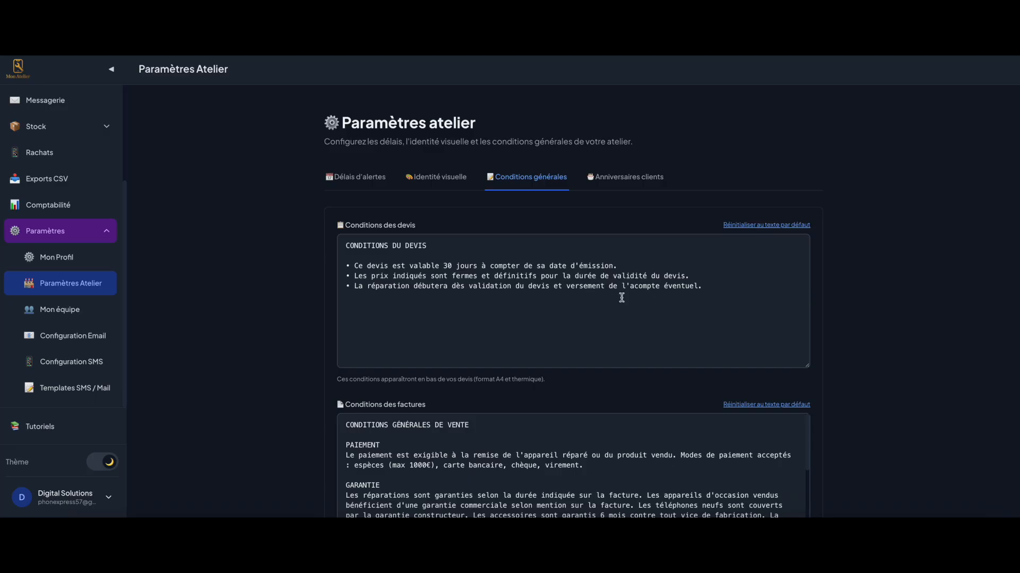
drag(346, 226, 449, 227)
click(441, 237)
scroll(442, 237, down, 3)
drag(346, 248, 426, 249)
click(427, 248)
scroll(381, 351, down, 2)
scroll(333, 415, down, 2)
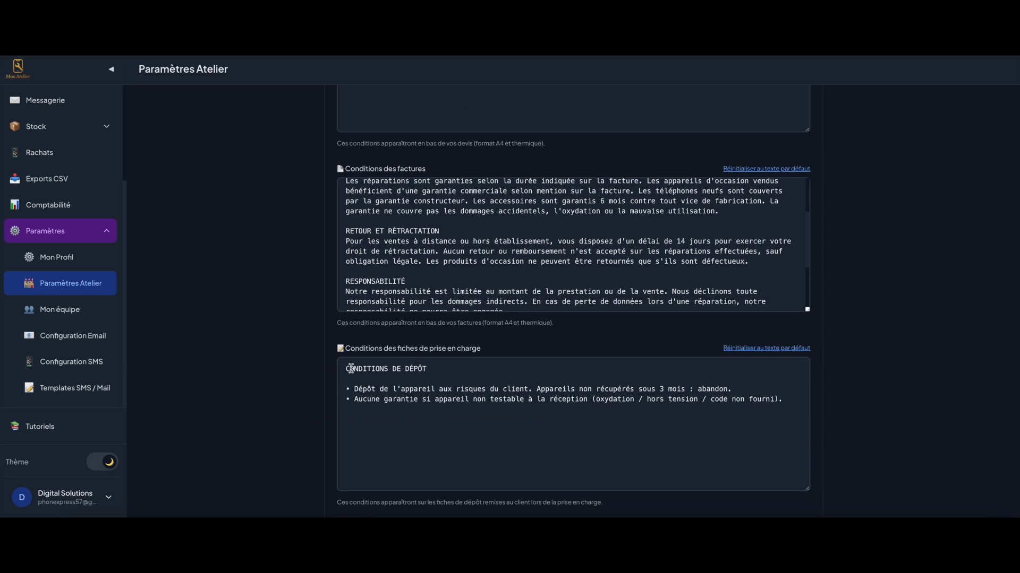
scroll(488, 354, down, 2)
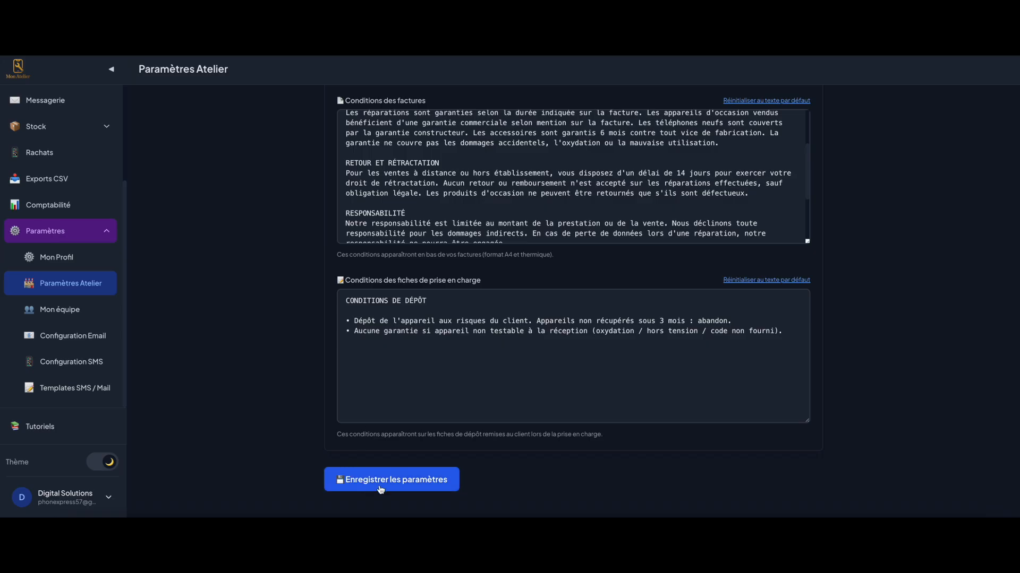
click(386, 486)
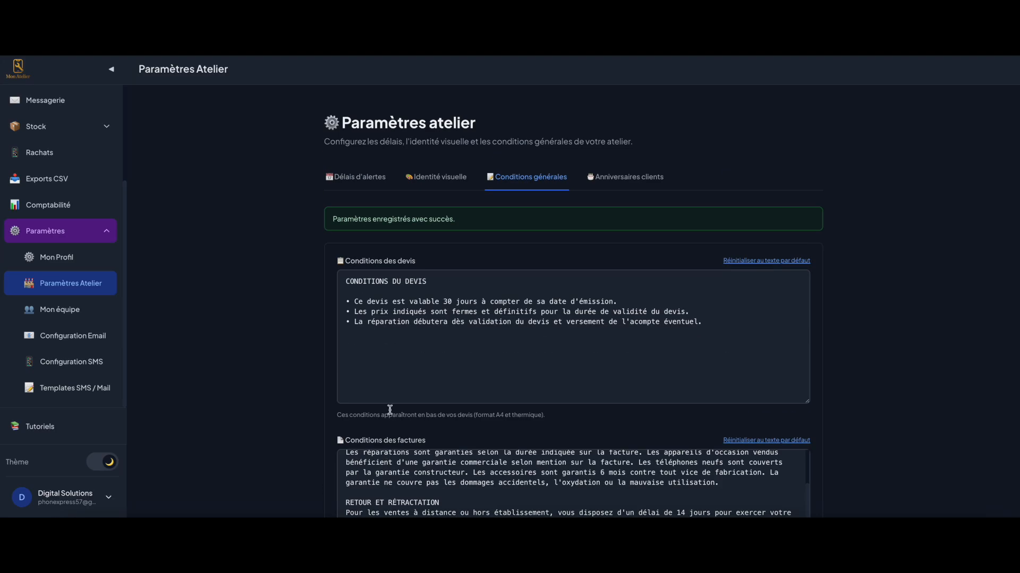
Turn on automatic customer birthday messages sent by email and SMS, and save
click(624, 178)
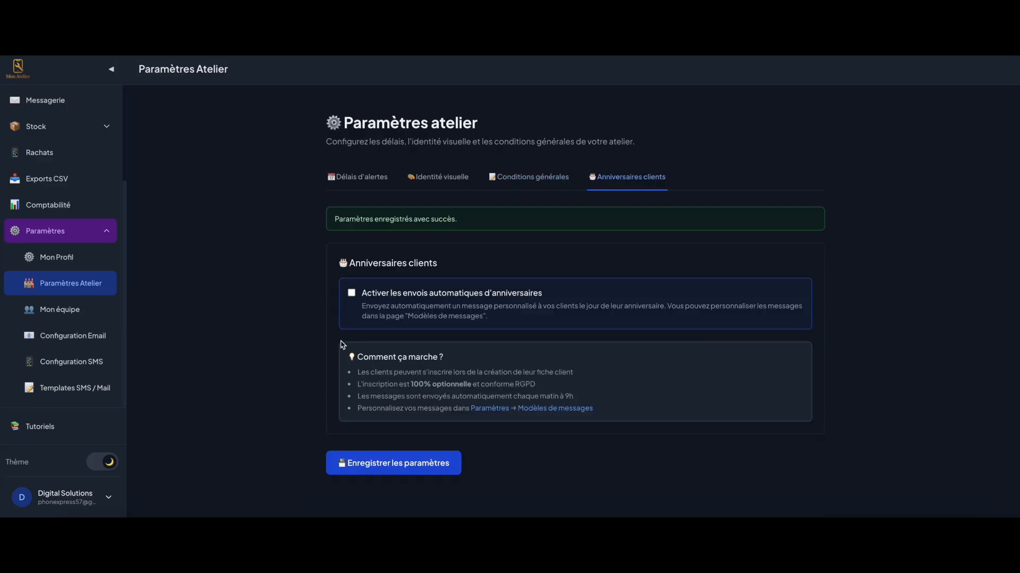
click(352, 295)
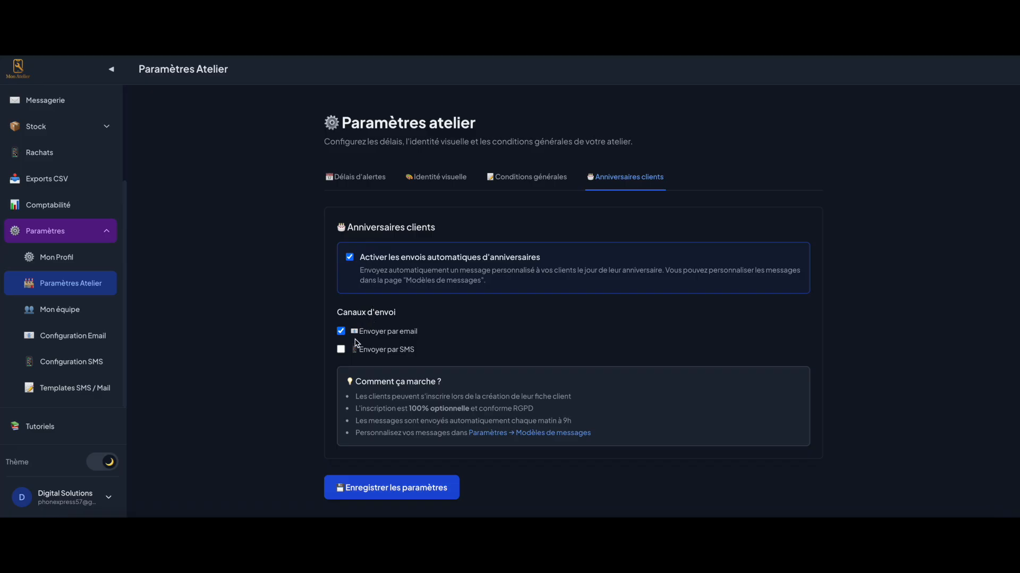
drag(352, 333, 423, 332)
click(423, 332)
click(341, 350)
click(381, 487)
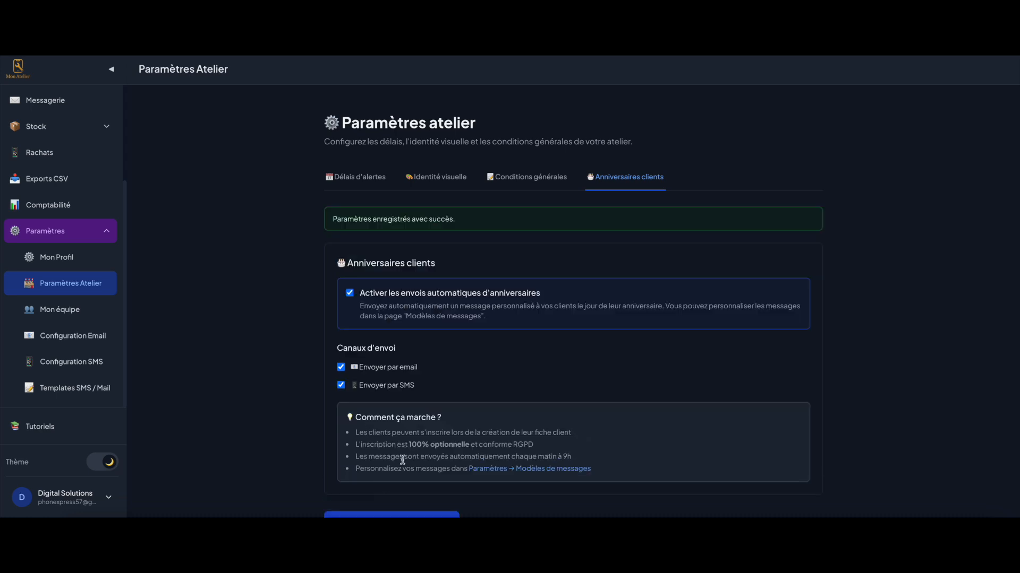
click(63, 314)
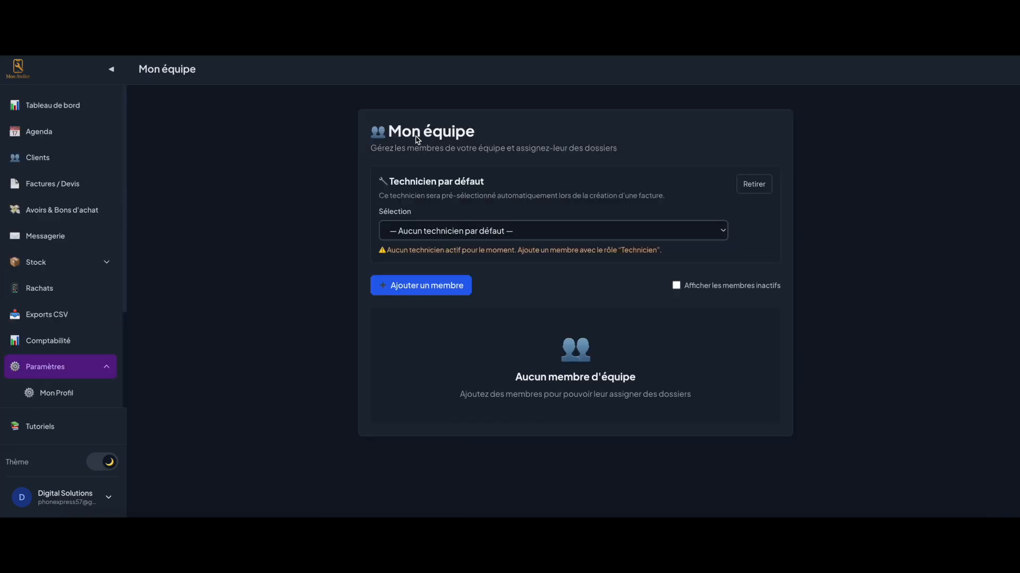
Add a team member with first and last name and the Technicien role
click(418, 288)
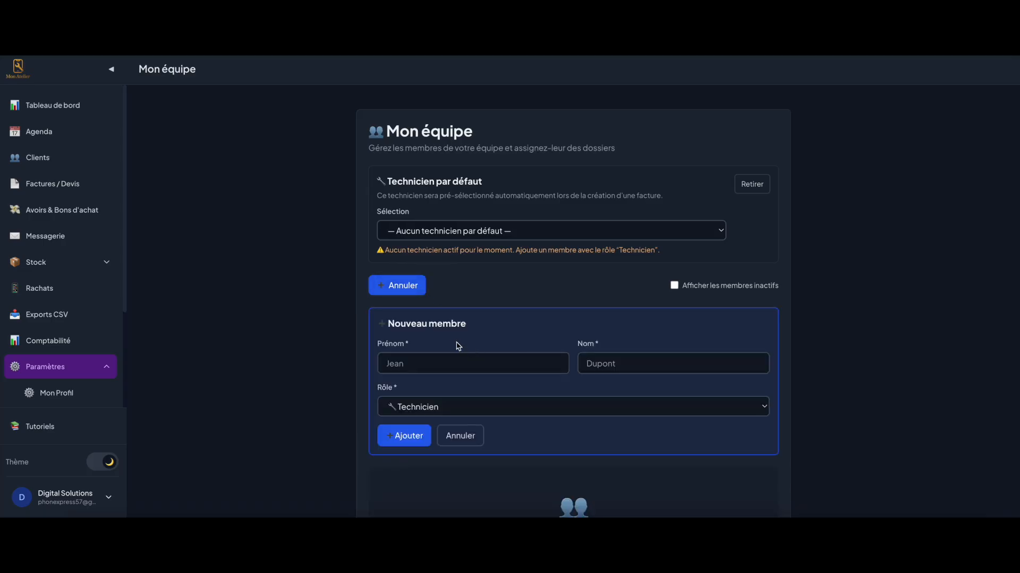
click(421, 353)
text(Jean)
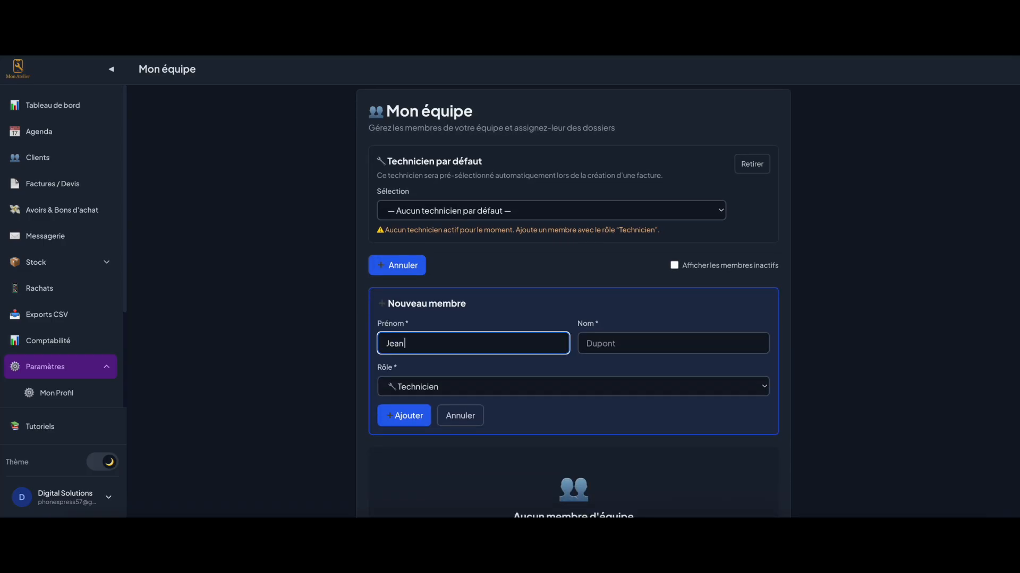
key(Tab)
text(Du)
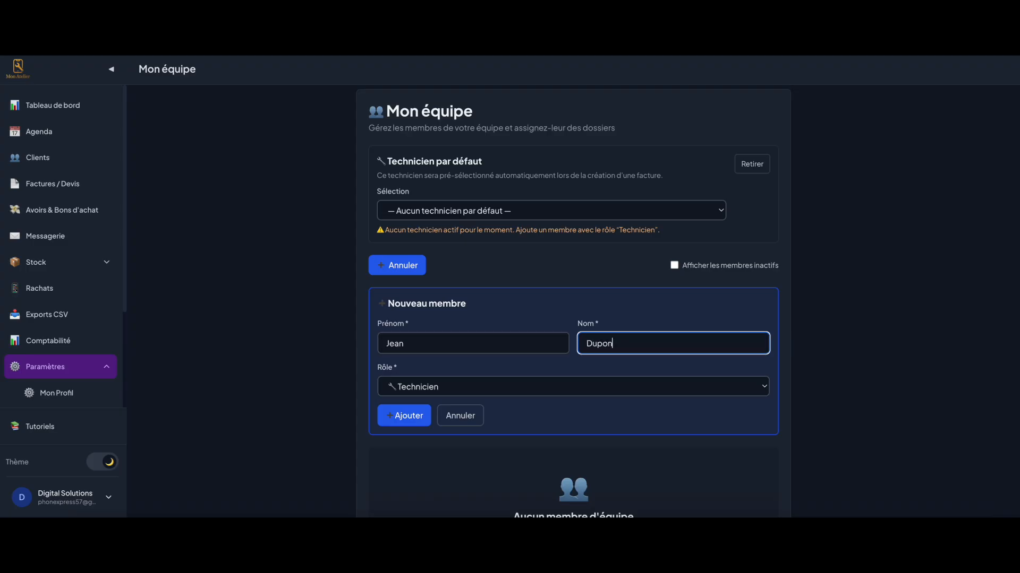
click(436, 388)
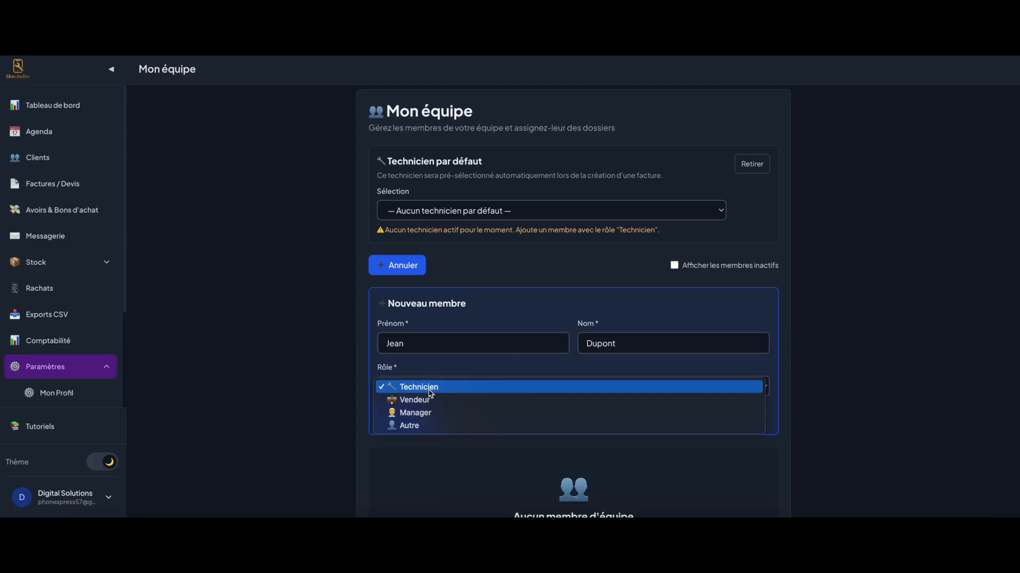
click(430, 388)
scroll(430, 372, down, 2)
click(408, 334)
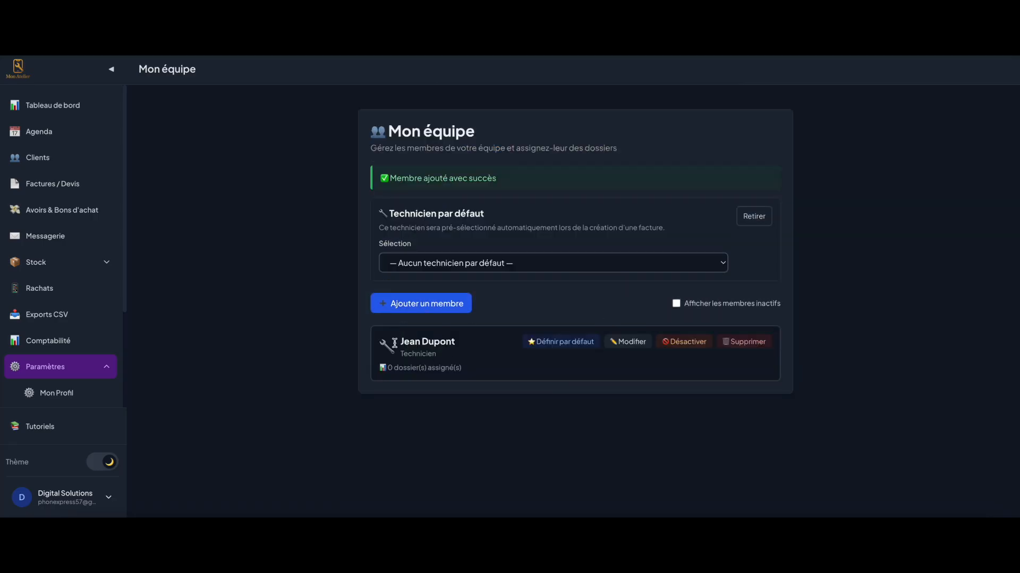
Make the new team member the default technician
drag(380, 370, 473, 372)
click(472, 372)
click(551, 346)
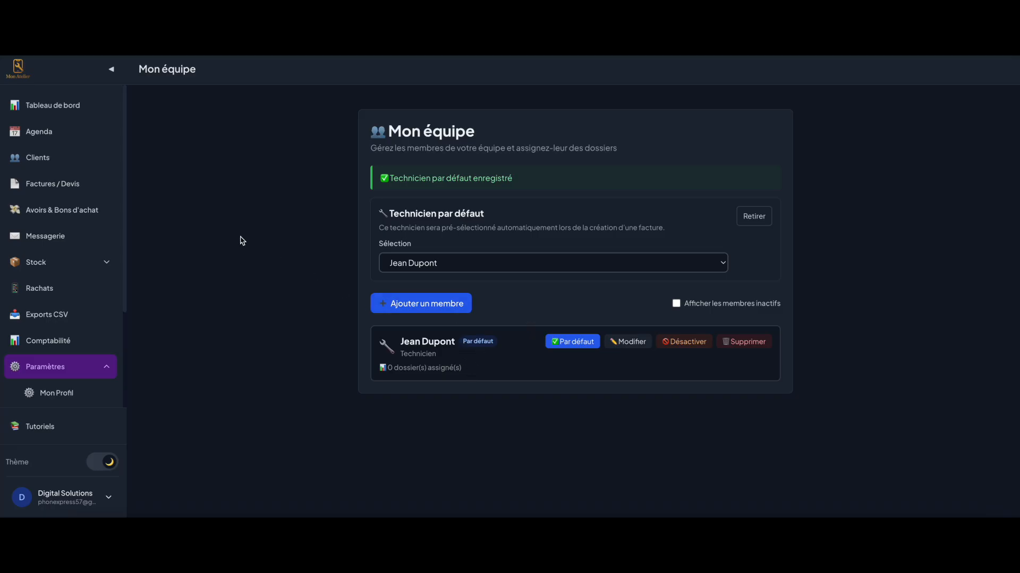
scroll(48, 286, down, 2)
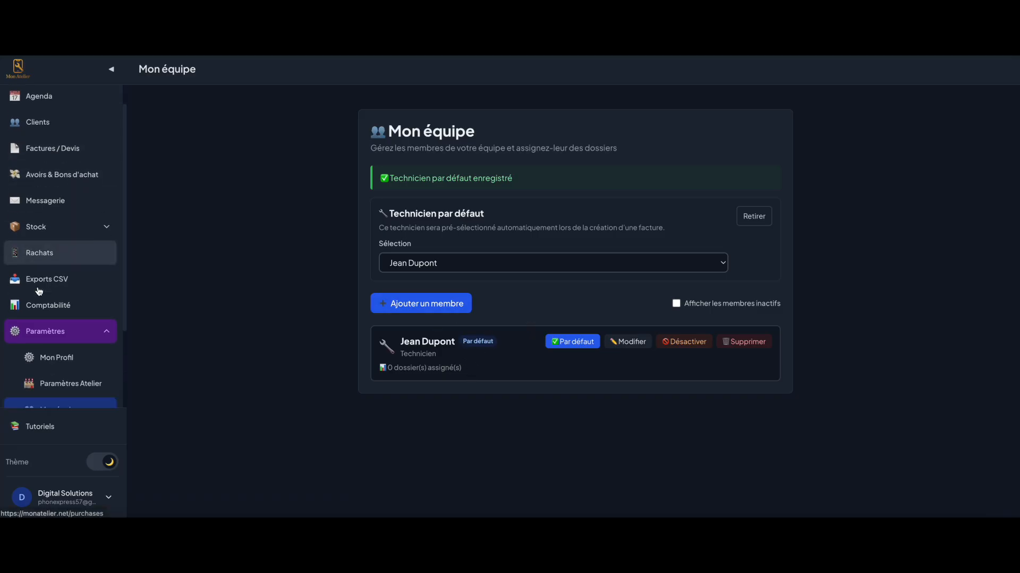
scroll(64, 318, down, 2)
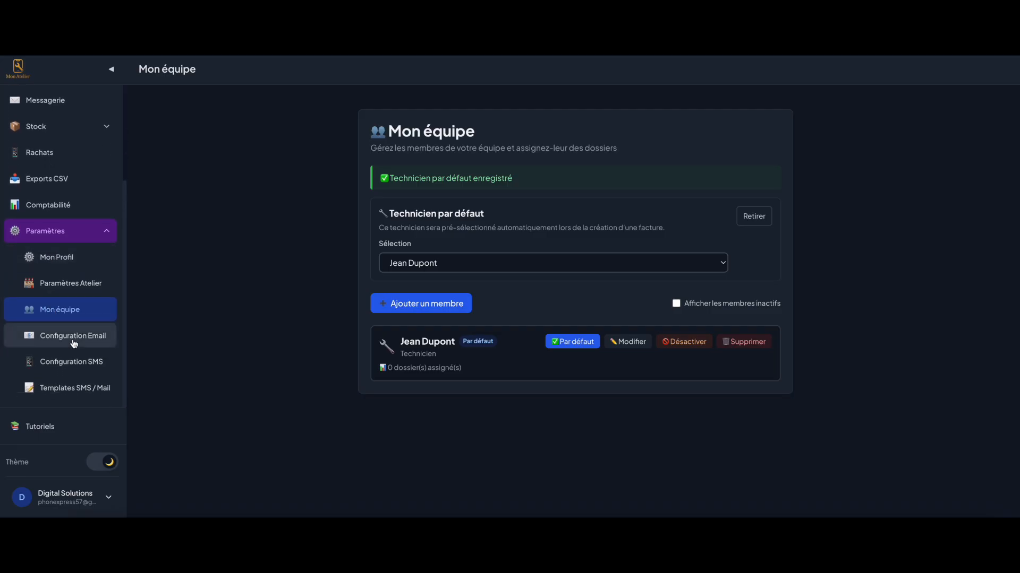
click(74, 344)
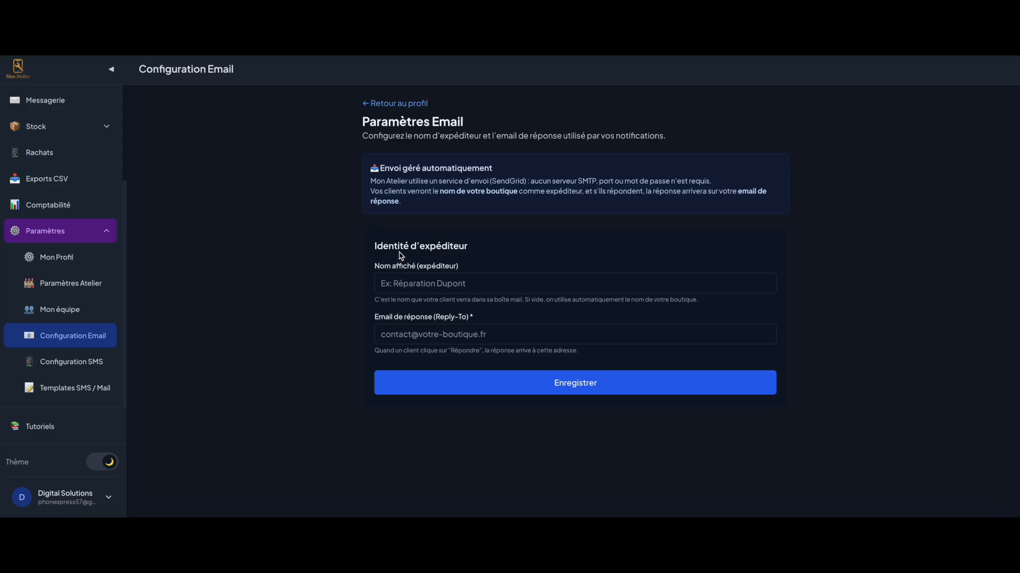
Save sender name 'Digital Solutions' with the shop's reply-to e-mail address
drag(374, 272, 476, 273)
click(474, 268)
click(434, 284)
text(Digital)
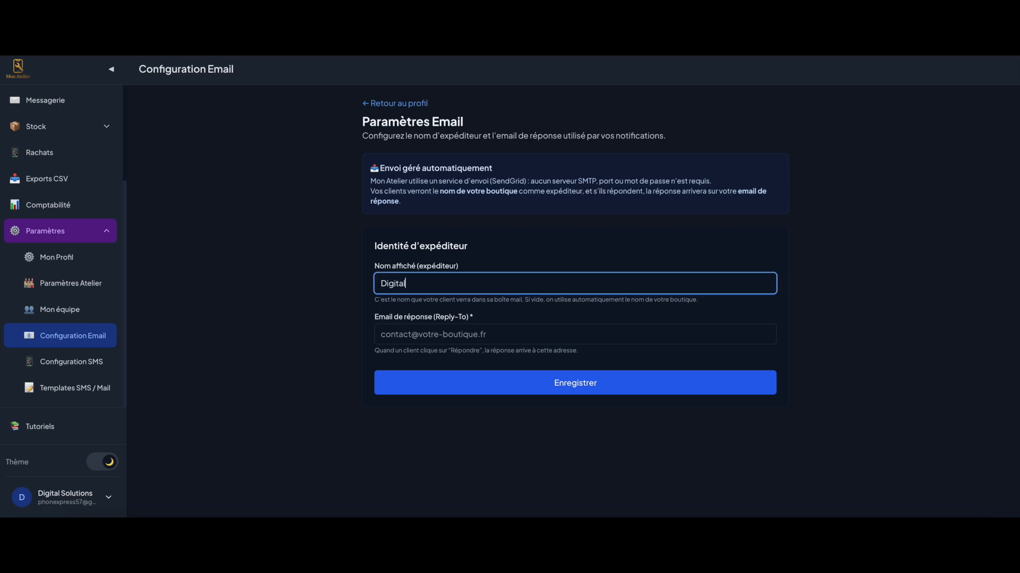
text( Solutions)
key(Tab)
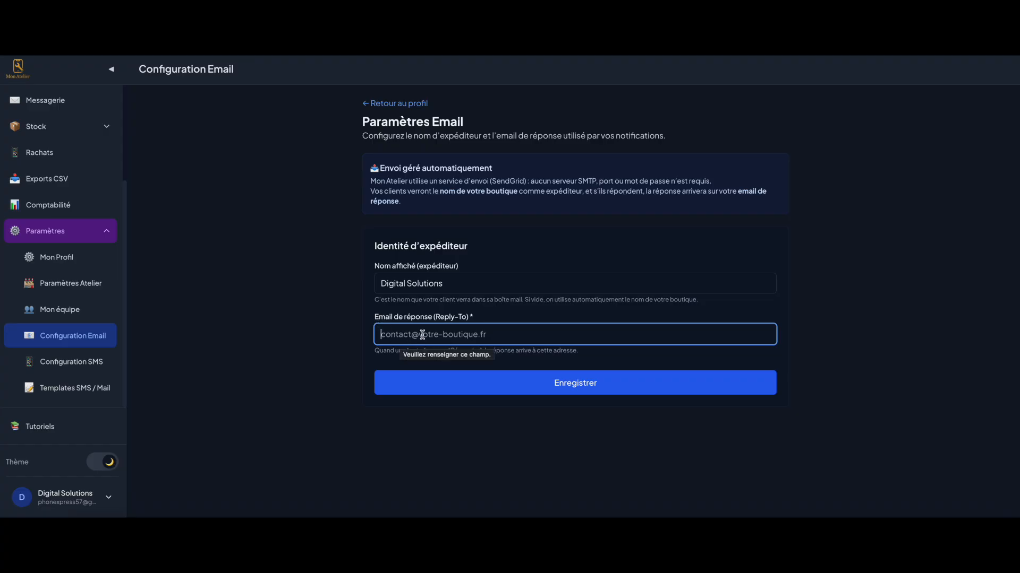
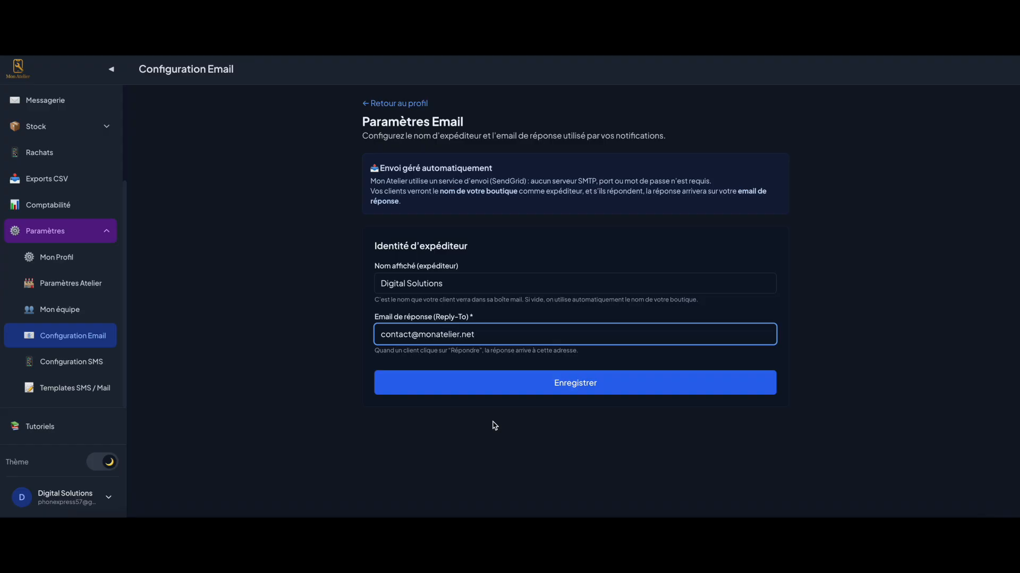
click(496, 382)
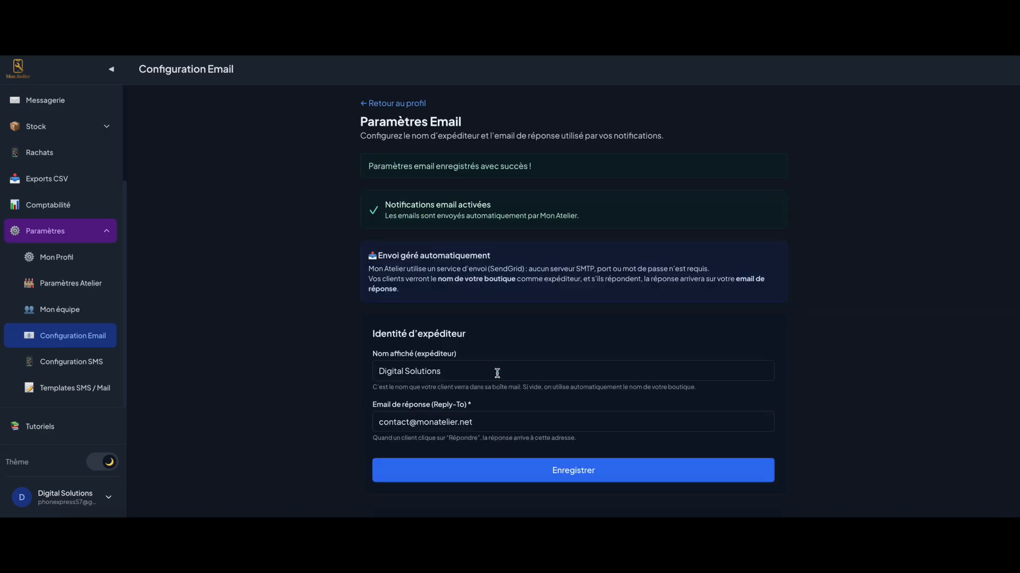
click(71, 366)
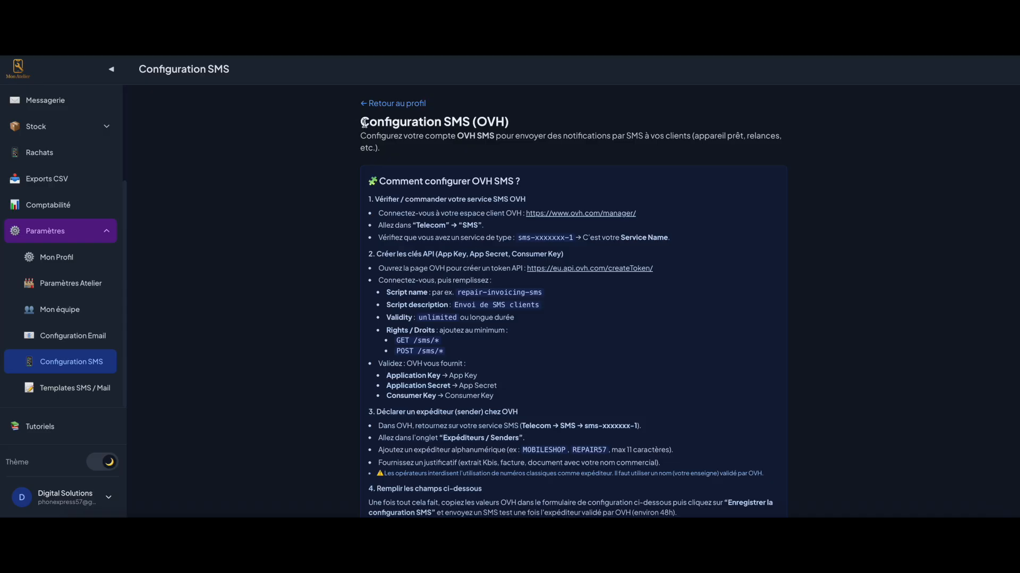
scroll(463, 250, down, 5)
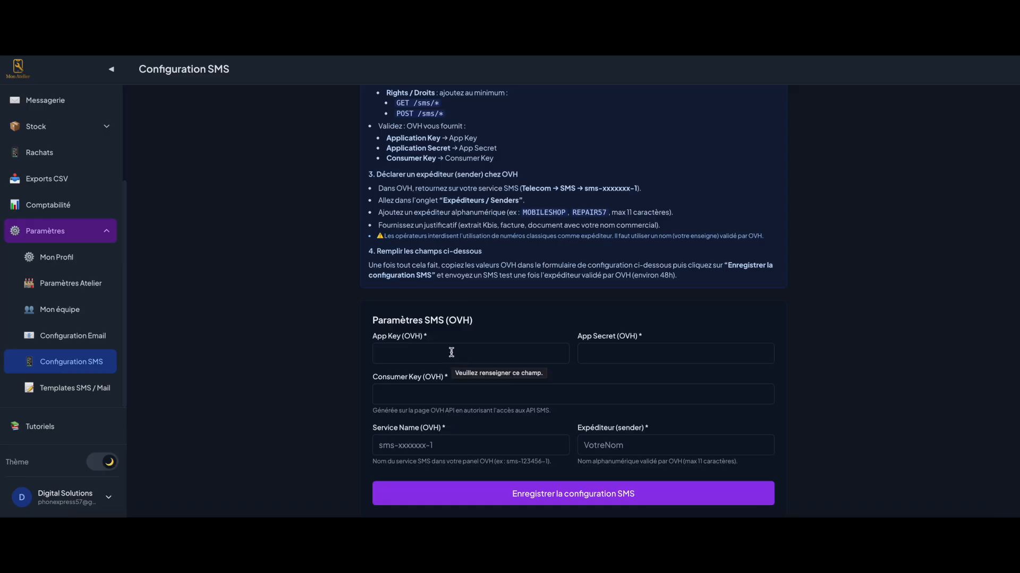
scroll(450, 343, up, 2)
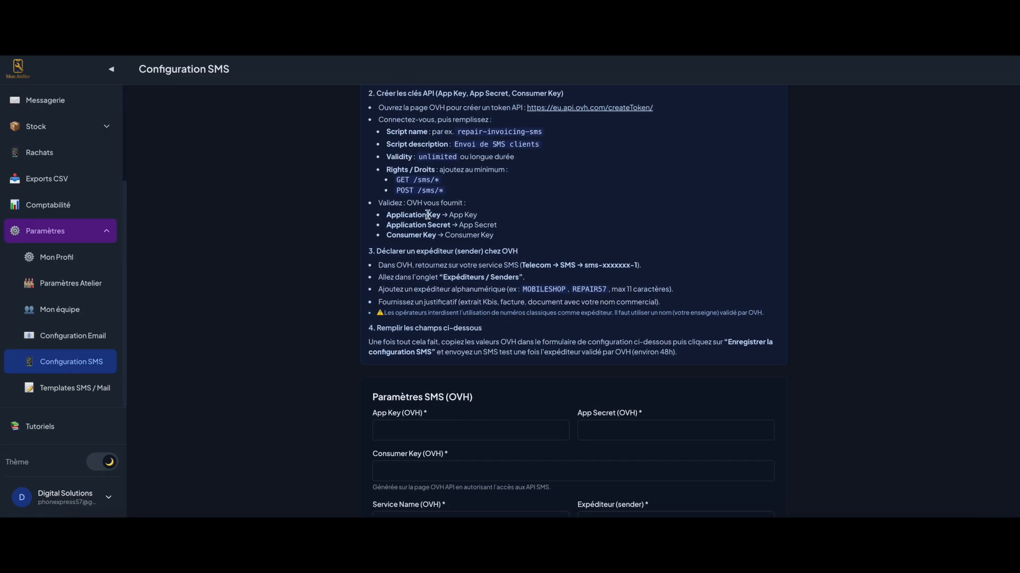
scroll(428, 213, up, 4)
scroll(365, 146, up, 1)
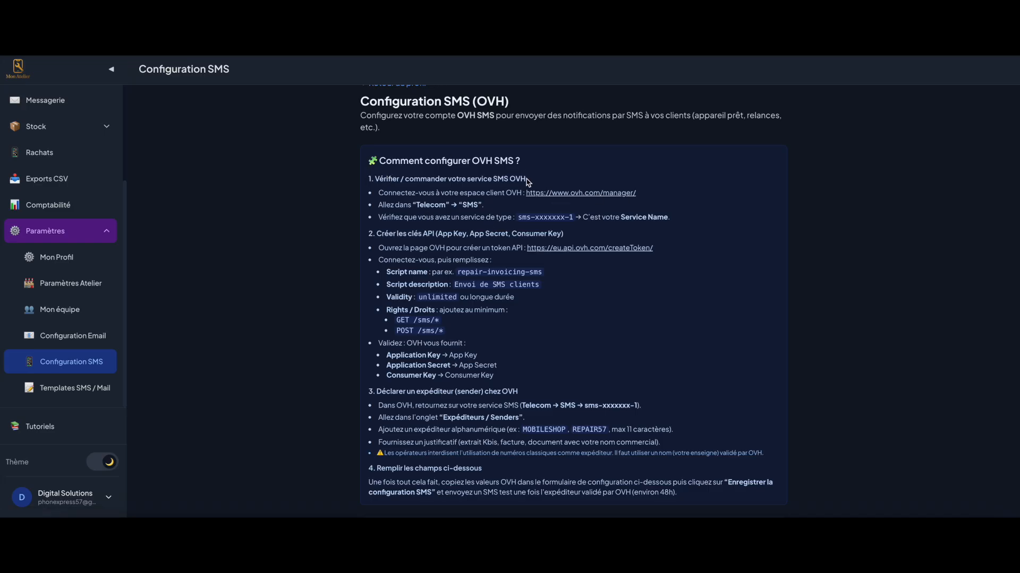
scroll(537, 208, down, 1)
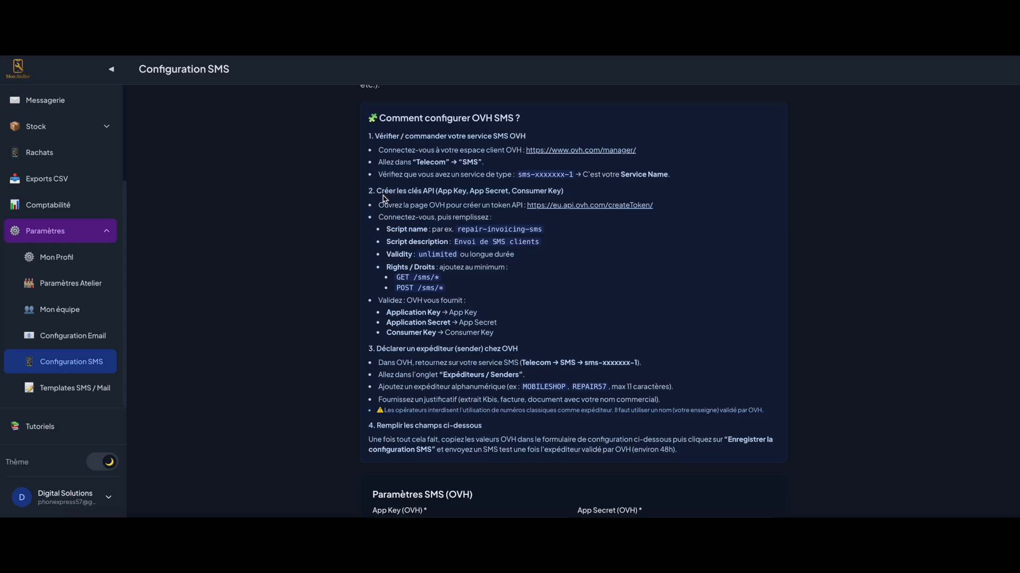
scroll(546, 371, down, 2)
scroll(492, 313, up, 1)
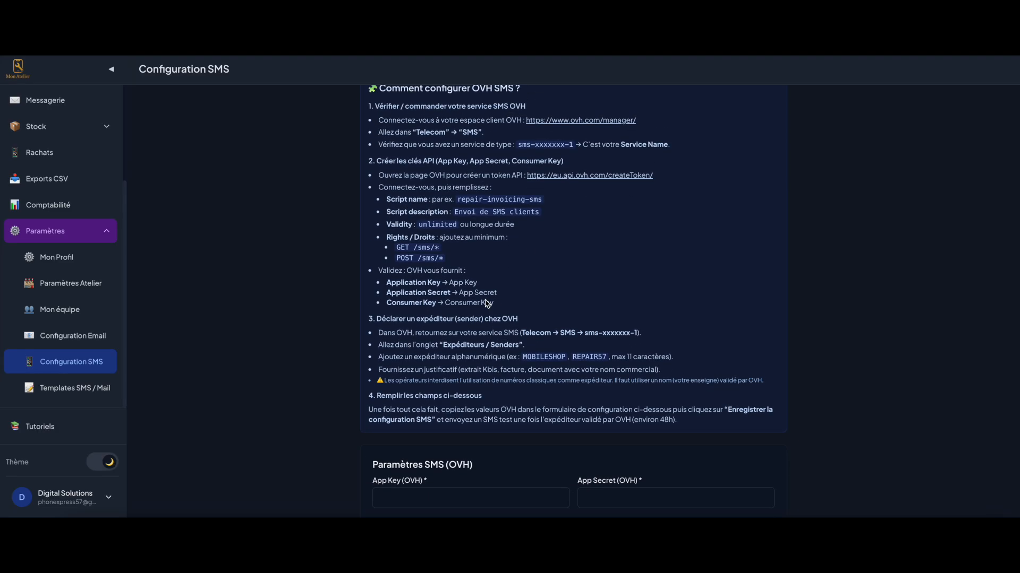
scroll(626, 352, down, 1)
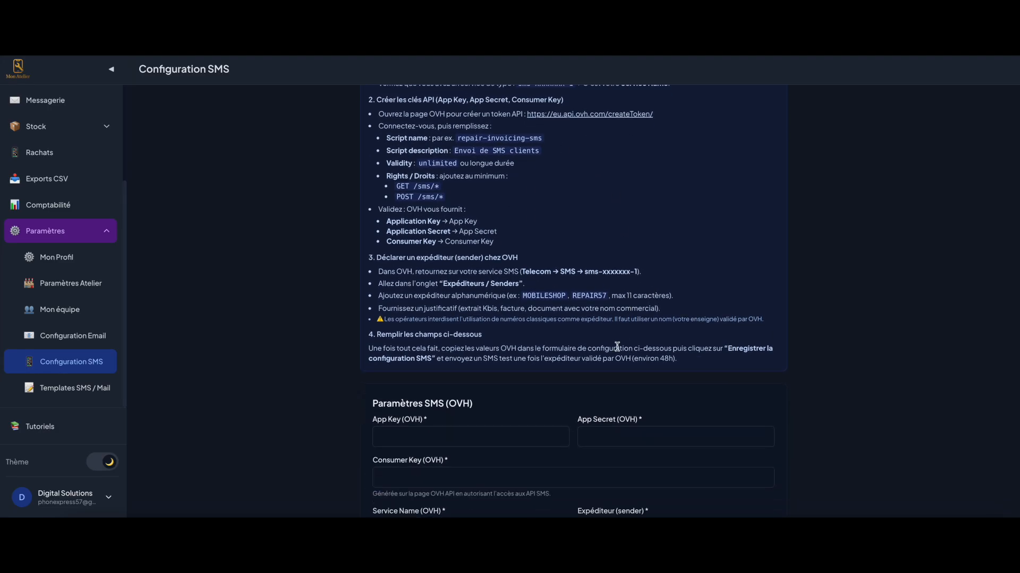
scroll(531, 353, down, 3)
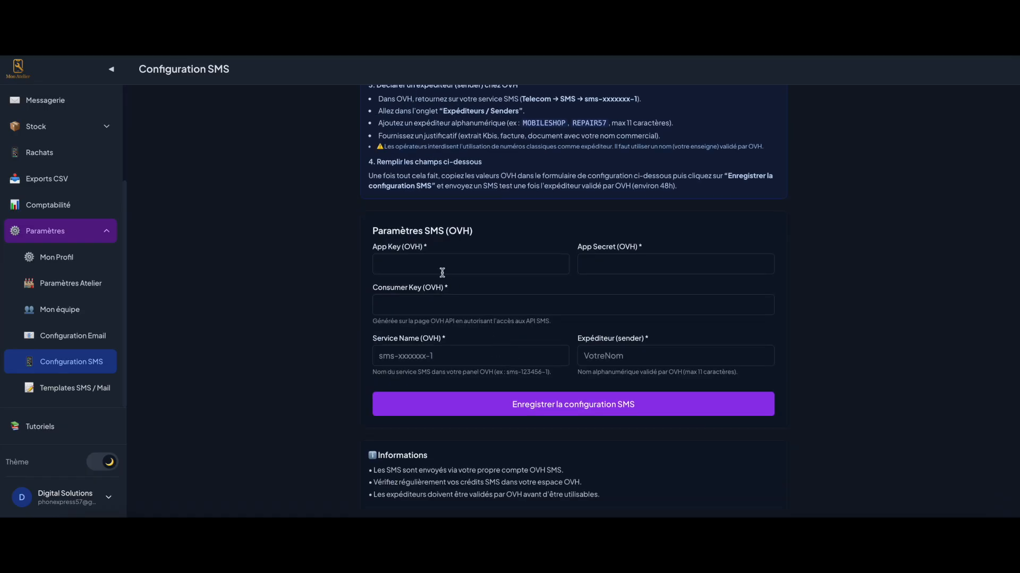
click(405, 266)
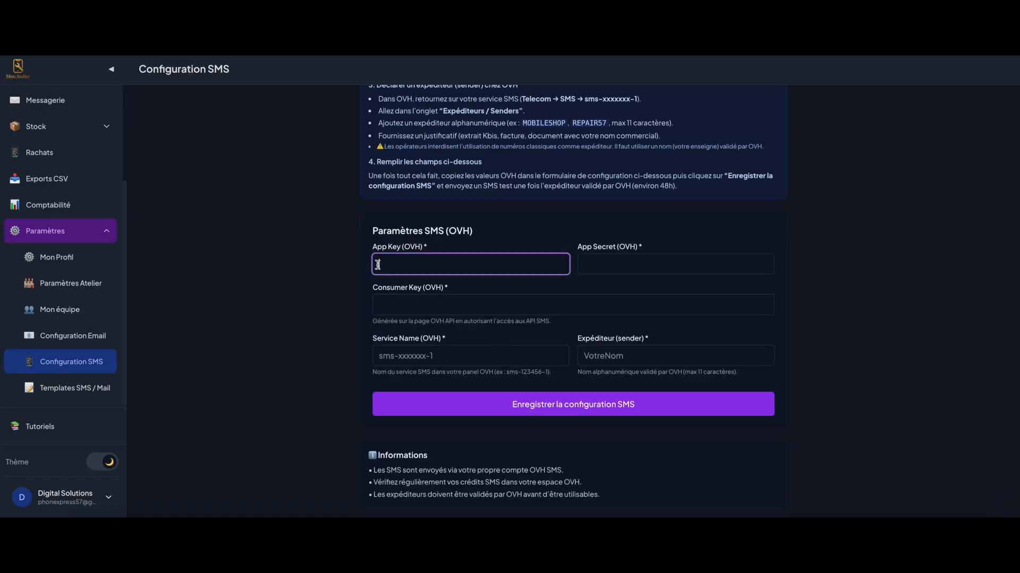
click(429, 305)
click(406, 364)
click(631, 354)
drag(577, 340, 682, 344)
click(671, 340)
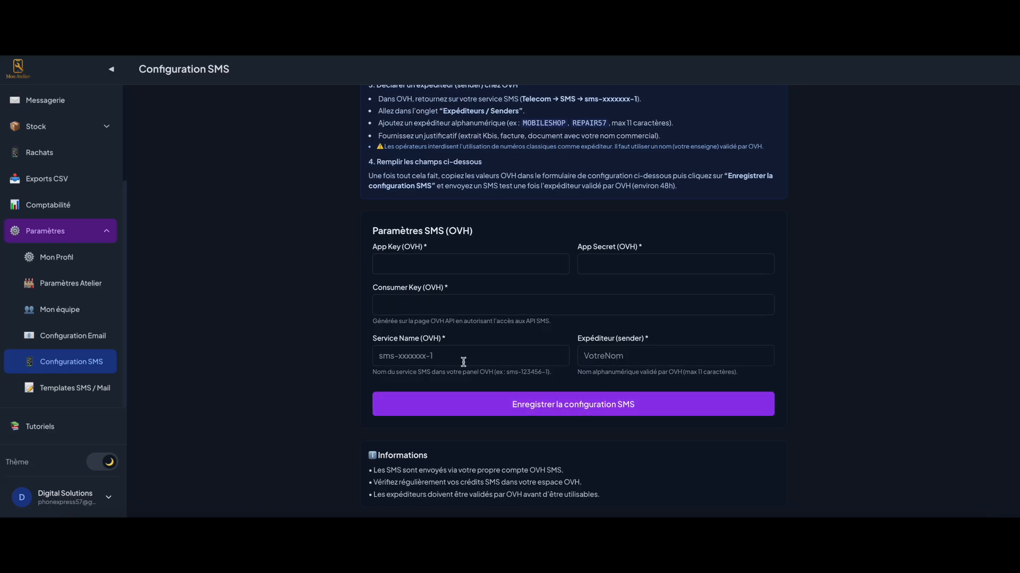
scroll(463, 362, up, 6)
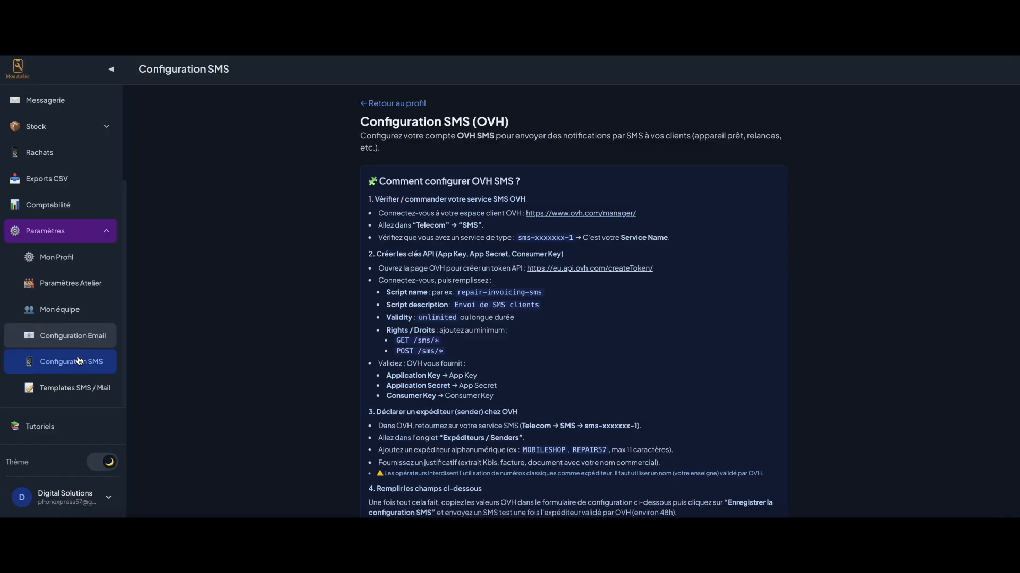
click(98, 382)
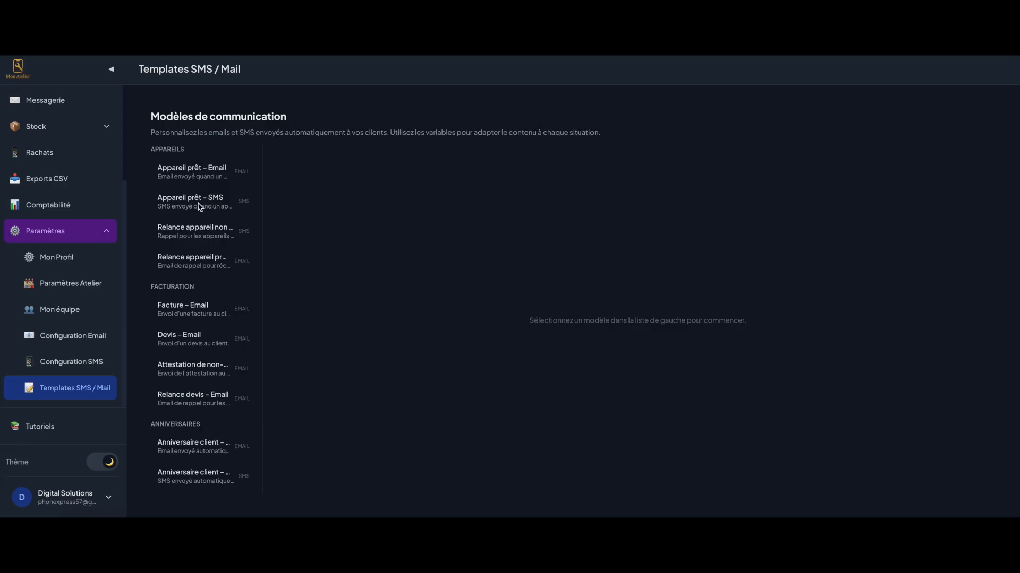
Append a 'Bonne journée' closing line to the Appareil prêt – SMS template and save it
click(182, 205)
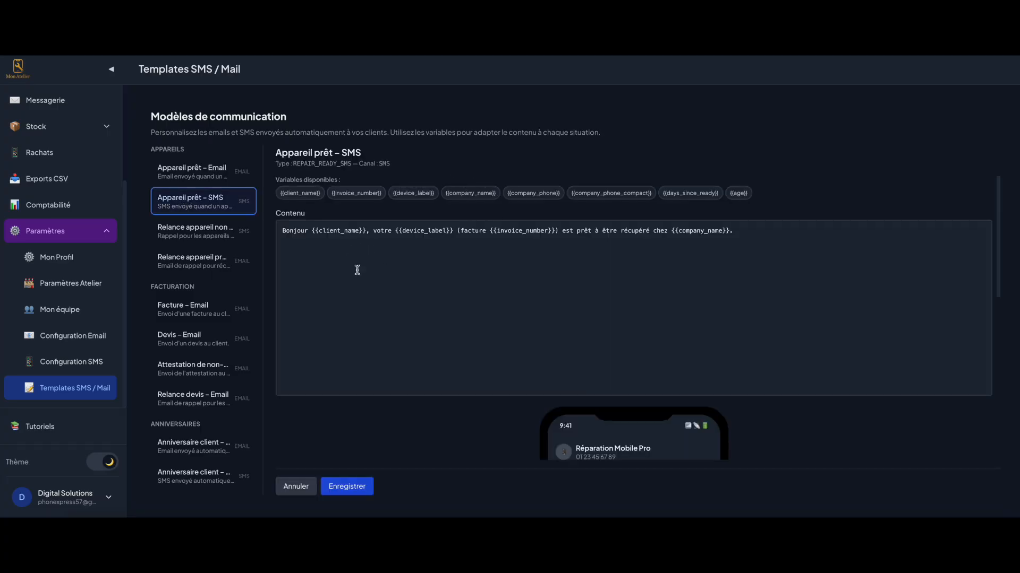
scroll(373, 312, down, 3)
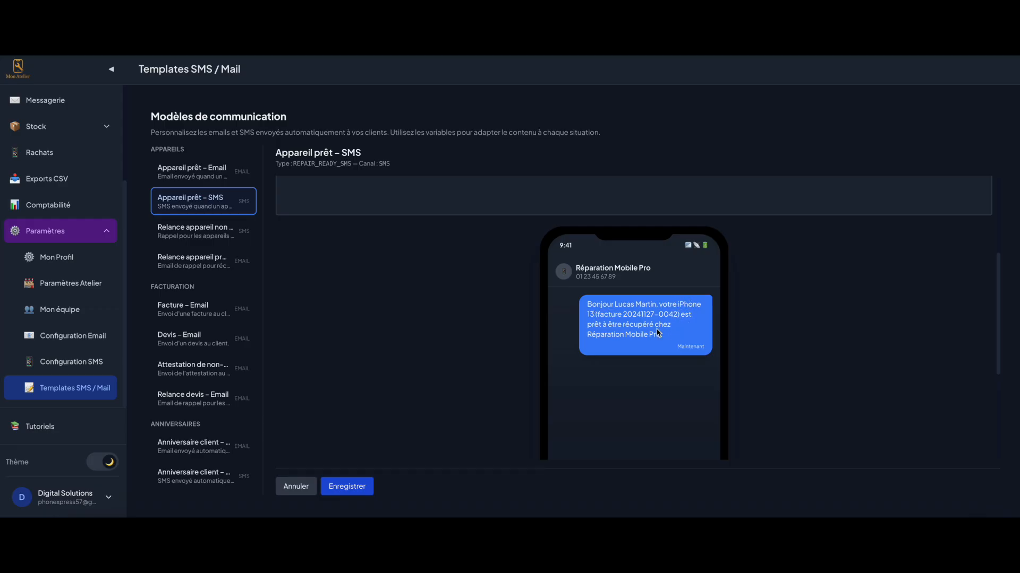
scroll(682, 339, up, 4)
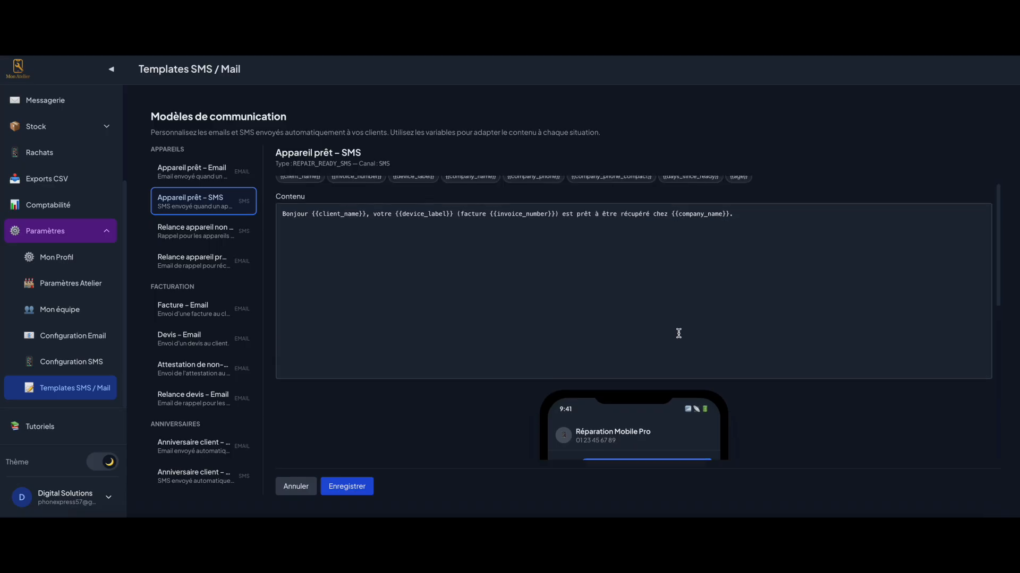
click(307, 231)
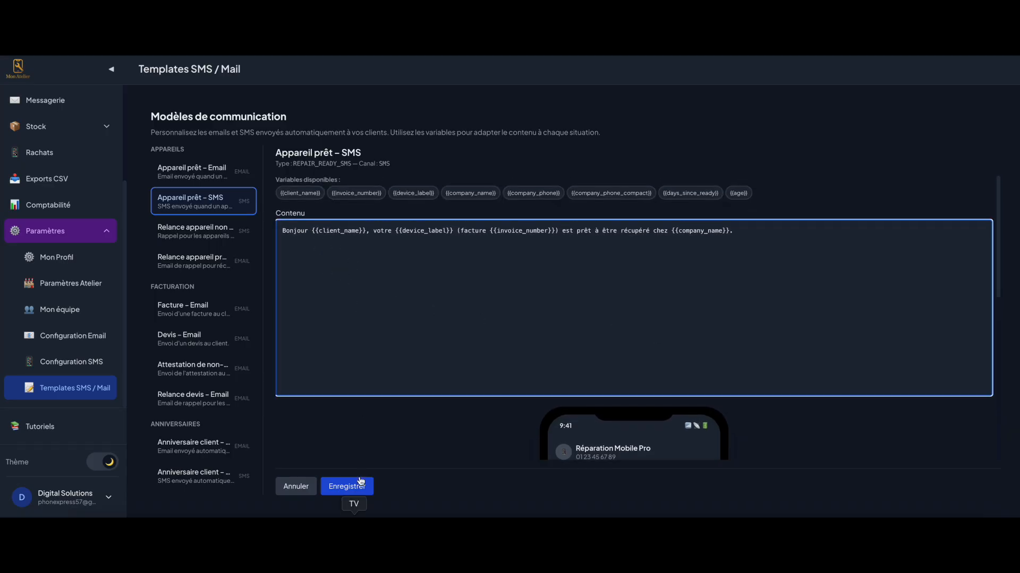
click(771, 240)
scroll(670, 287, down, 5)
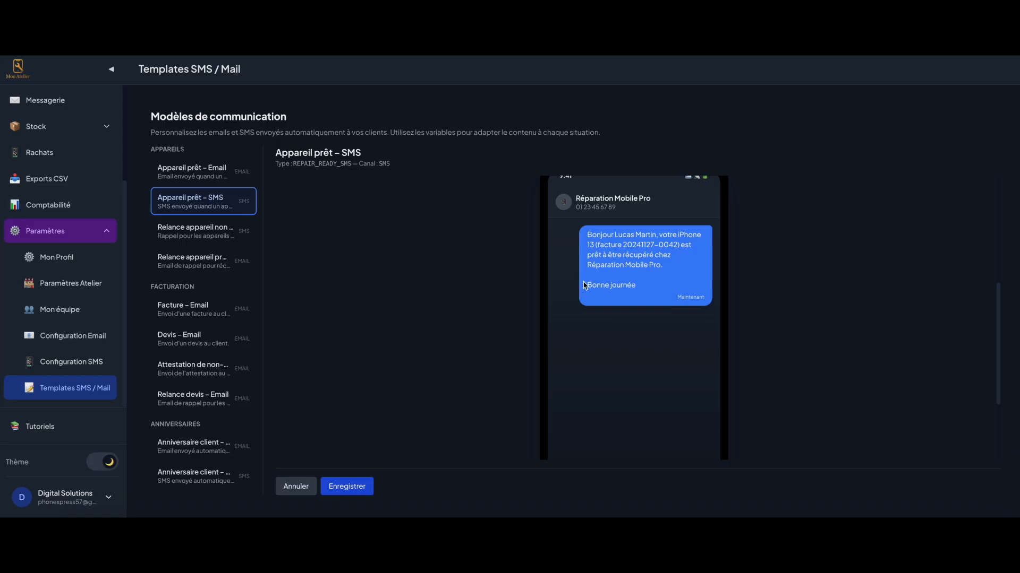
click(347, 486)
click(177, 208)
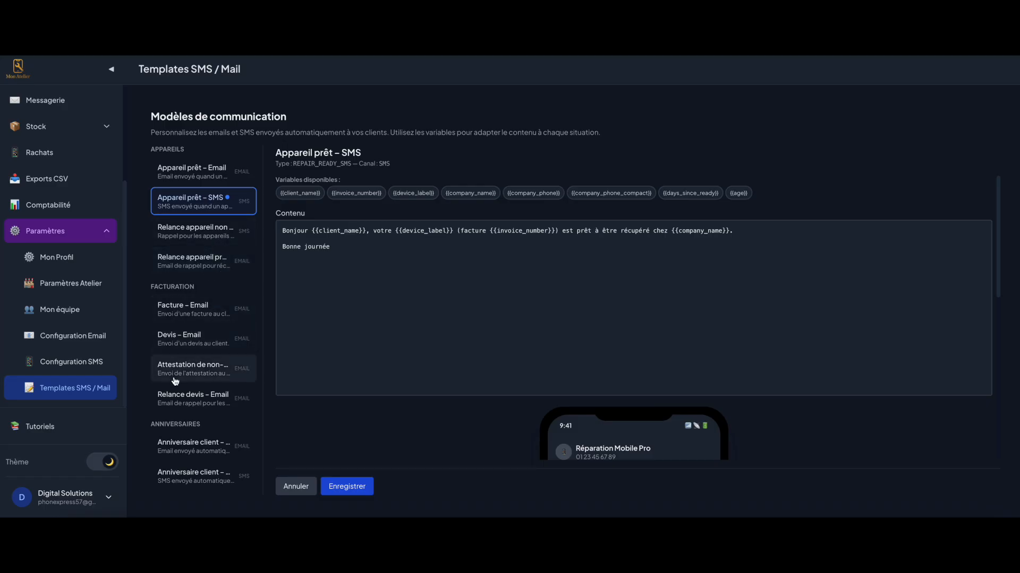
click(196, 452)
Review the Anniversaire client – Email preview, then show the Anniversaire client – SMS template
scroll(397, 308, down, 12)
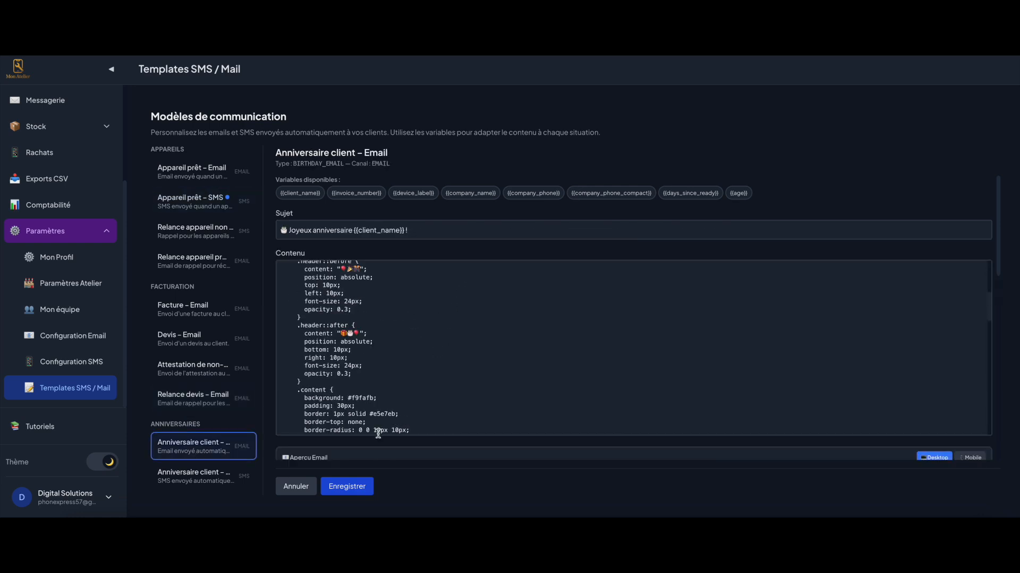
scroll(368, 441, down, 5)
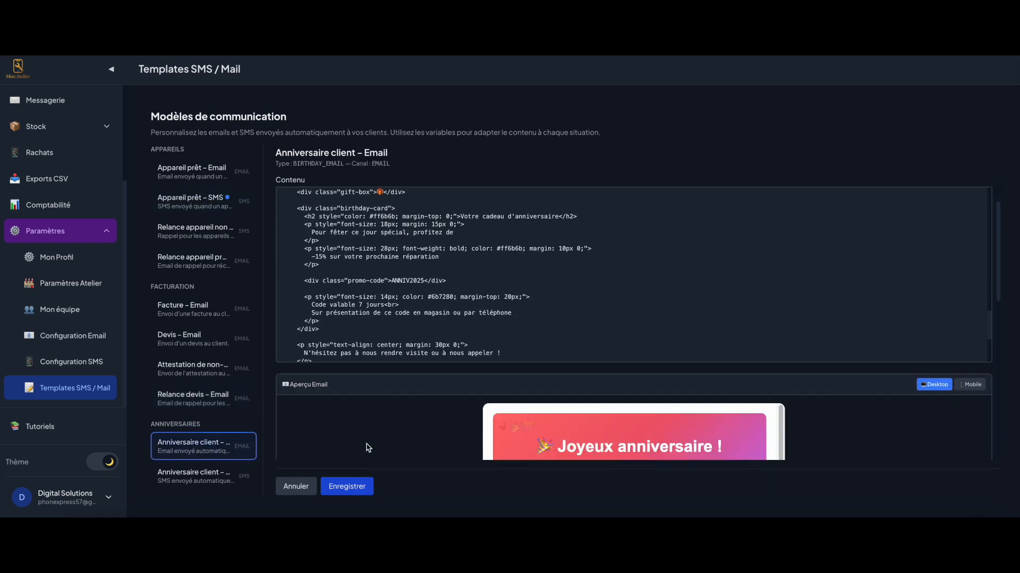
scroll(626, 276, down, 1)
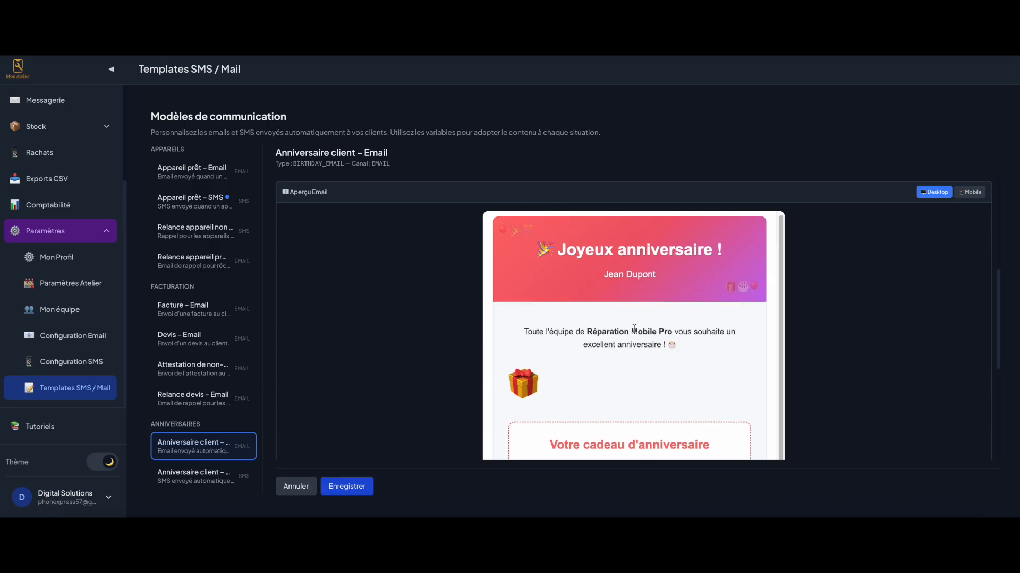
scroll(684, 338, down, 2)
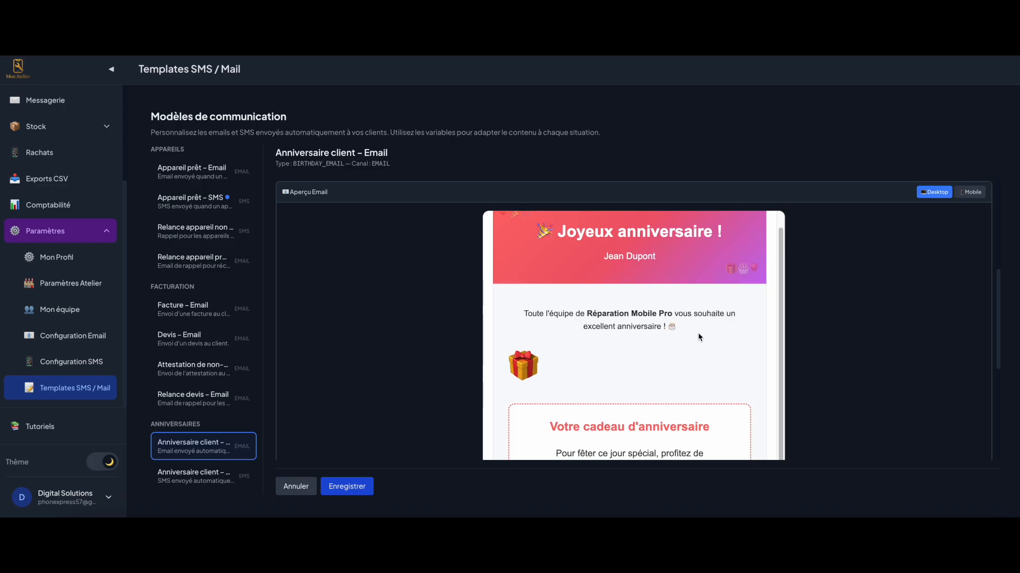
scroll(636, 363, down, 3)
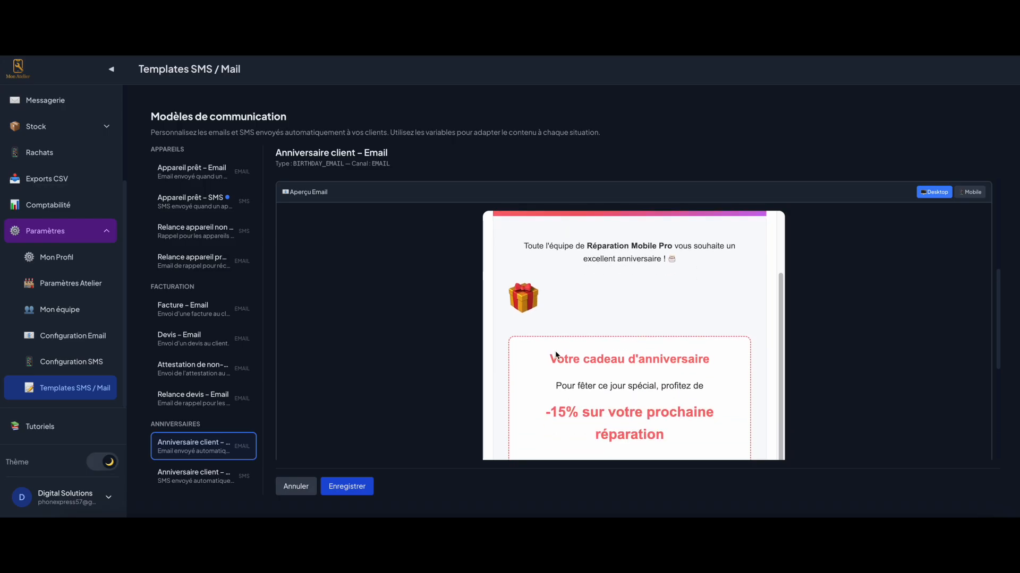
scroll(572, 366, down, 1)
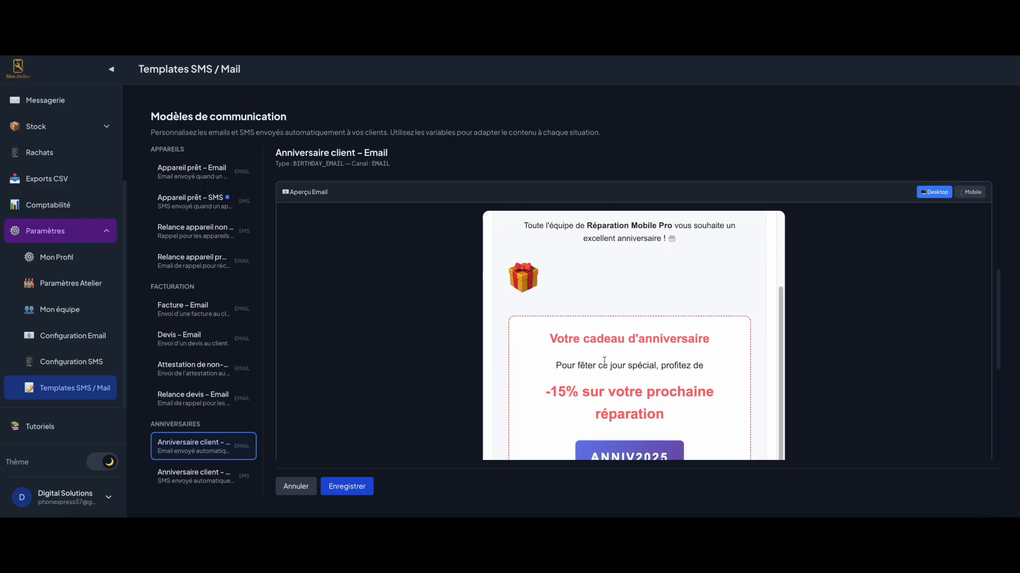
scroll(604, 361, down, 2)
scroll(602, 373, down, 2)
click(194, 481)
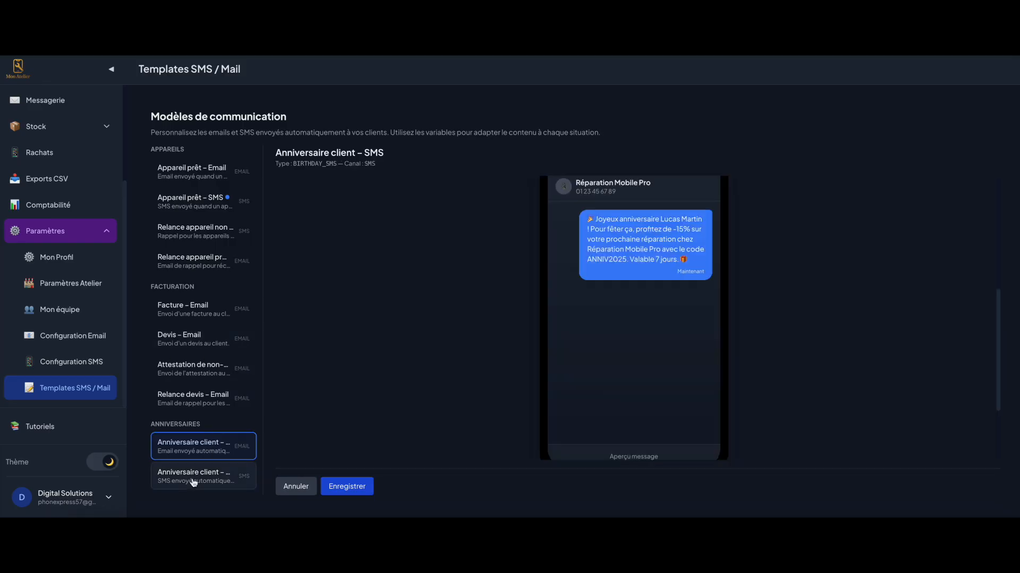
scroll(545, 354, up, 1)
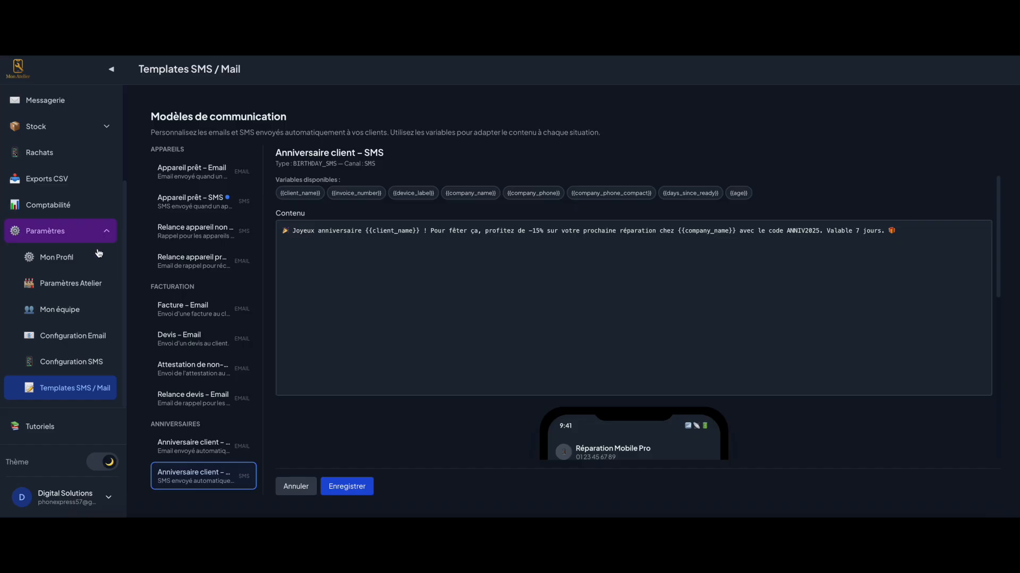
click(76, 232)
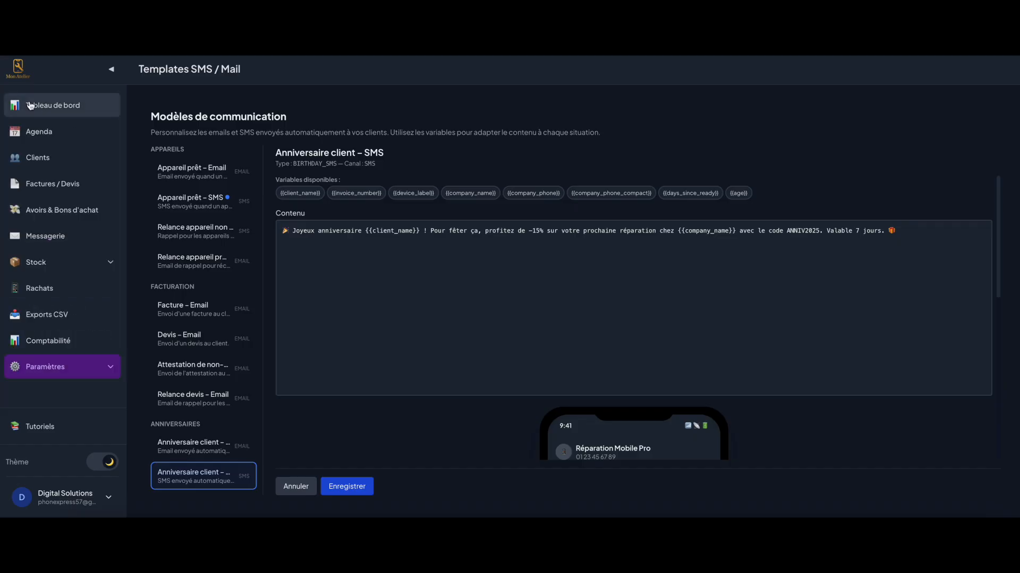
Import the clients from fiche-client.csv into the Clients list
click(32, 105)
click(57, 157)
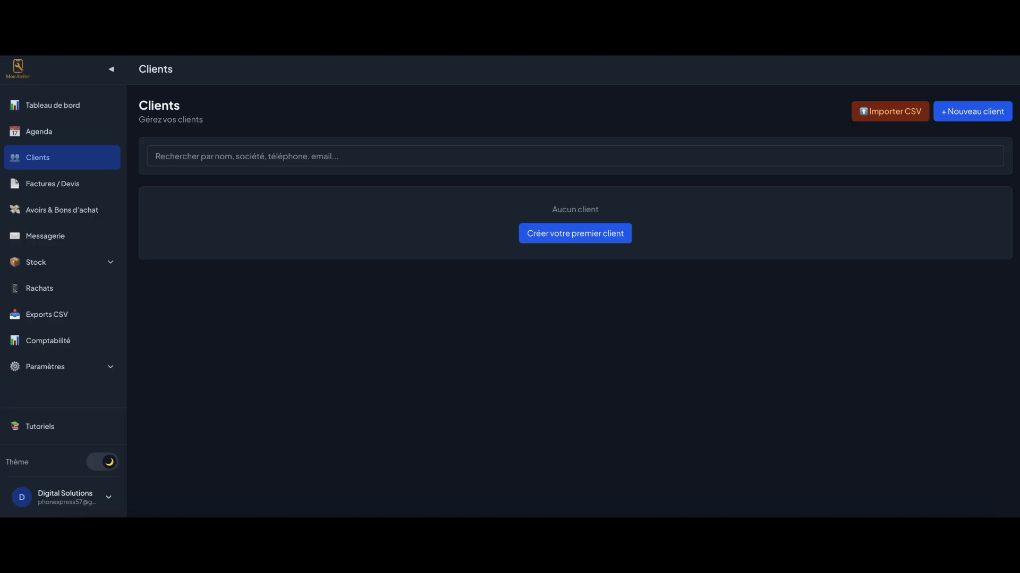
click(882, 114)
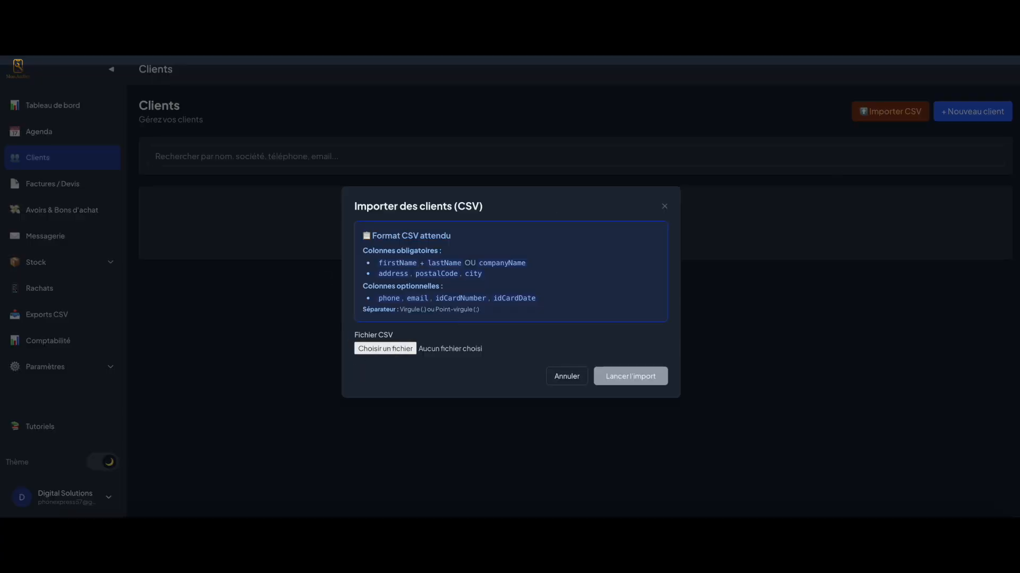
drag(1019, 233, 408, 354)
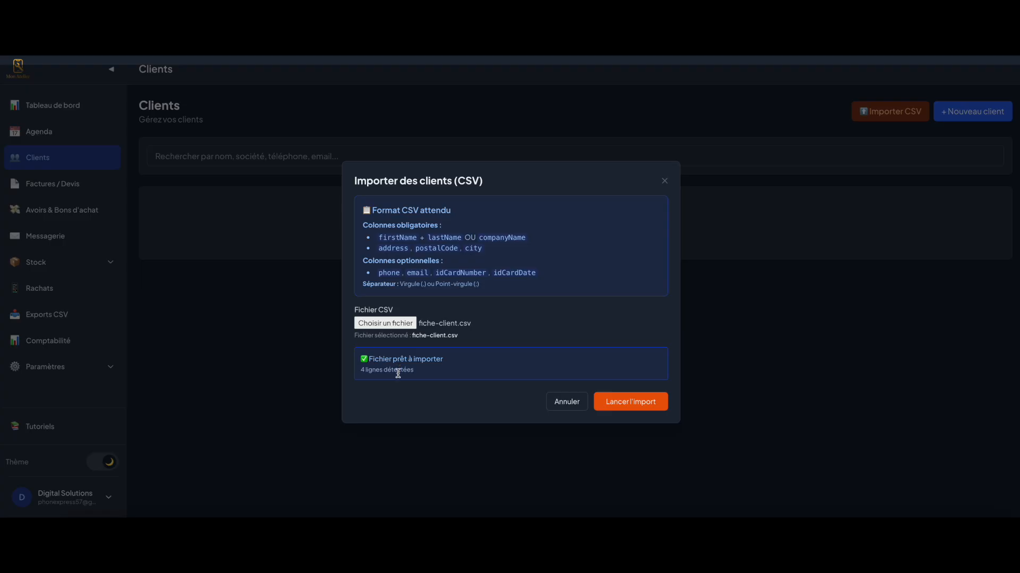
click(623, 407)
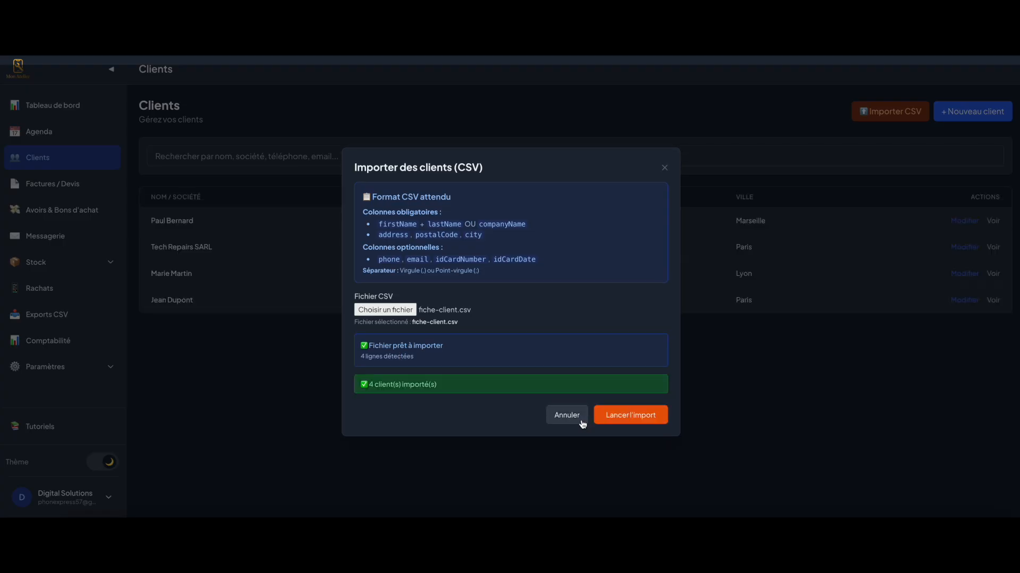
click(566, 415)
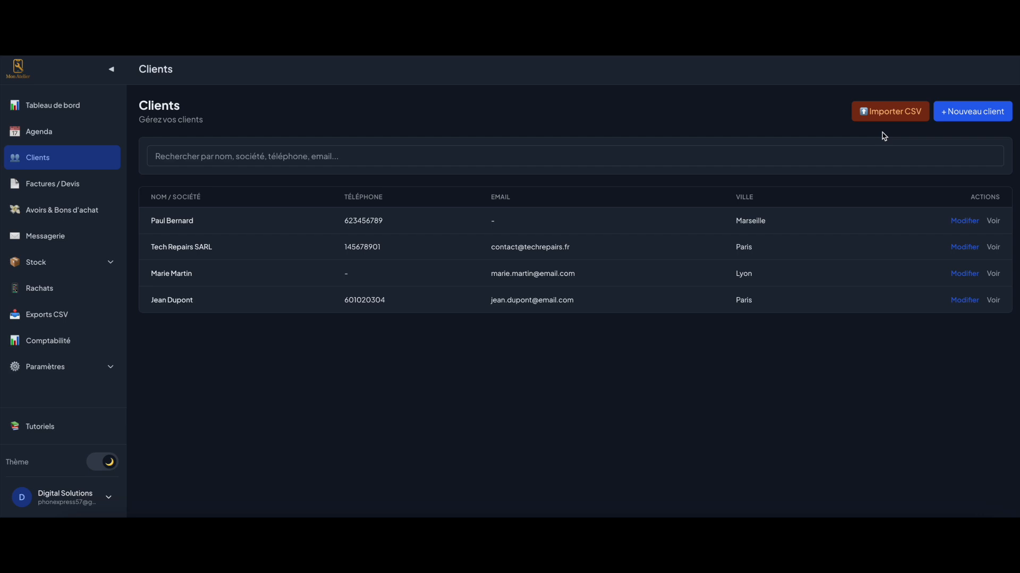
Check the CSV import dialog's column and separator format help, then close it
click(879, 113)
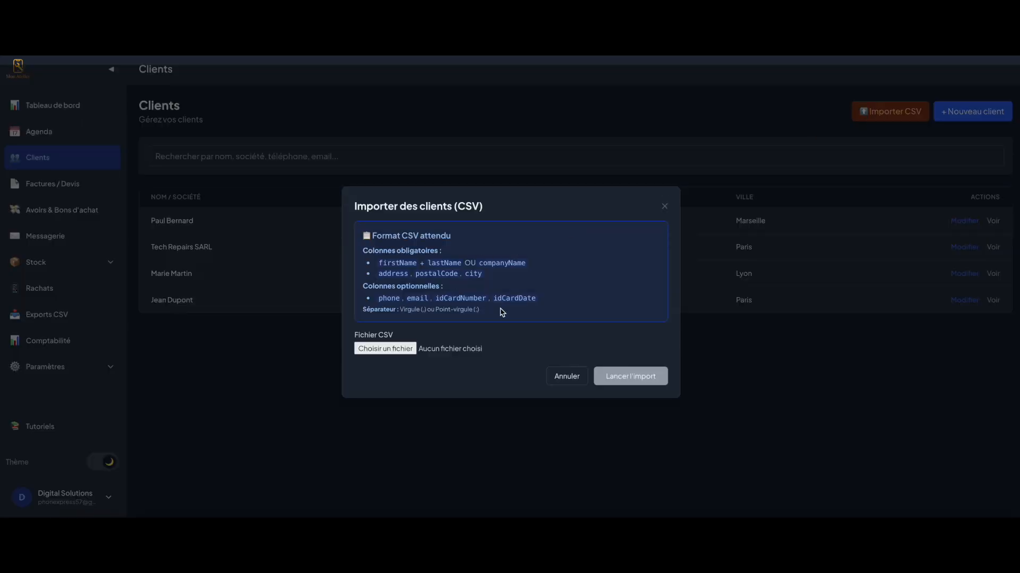
triple_click(502, 312)
drag(457, 300, 357, 257)
click(357, 257)
click(567, 377)
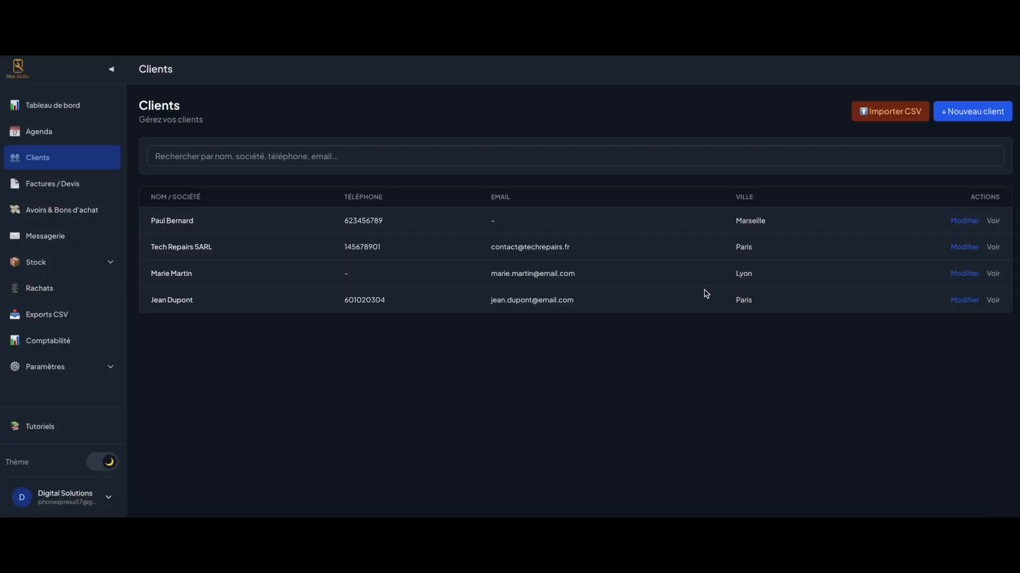
Start a new client, entering first name, street address, postal code and city
click(983, 109)
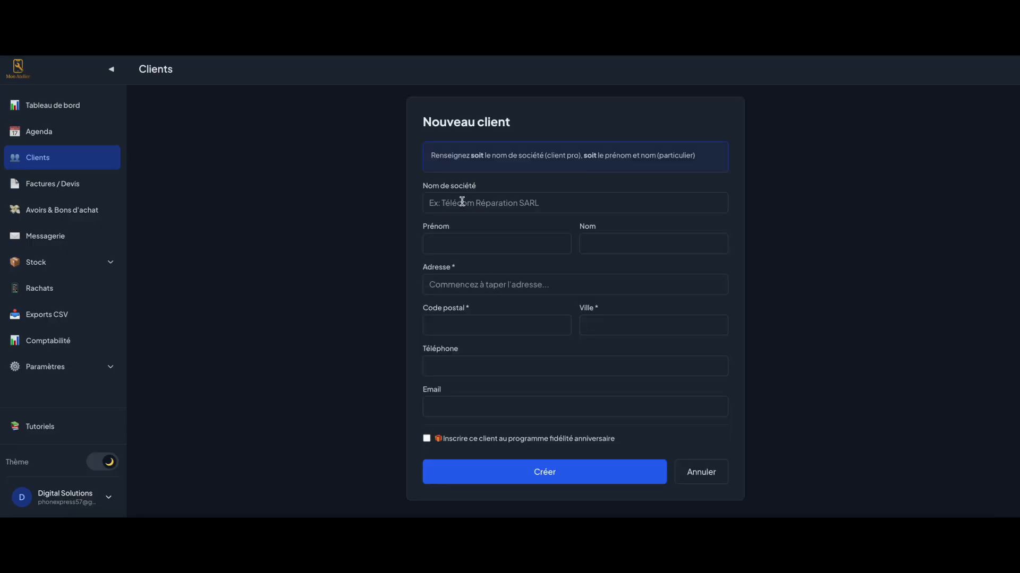
click(469, 243)
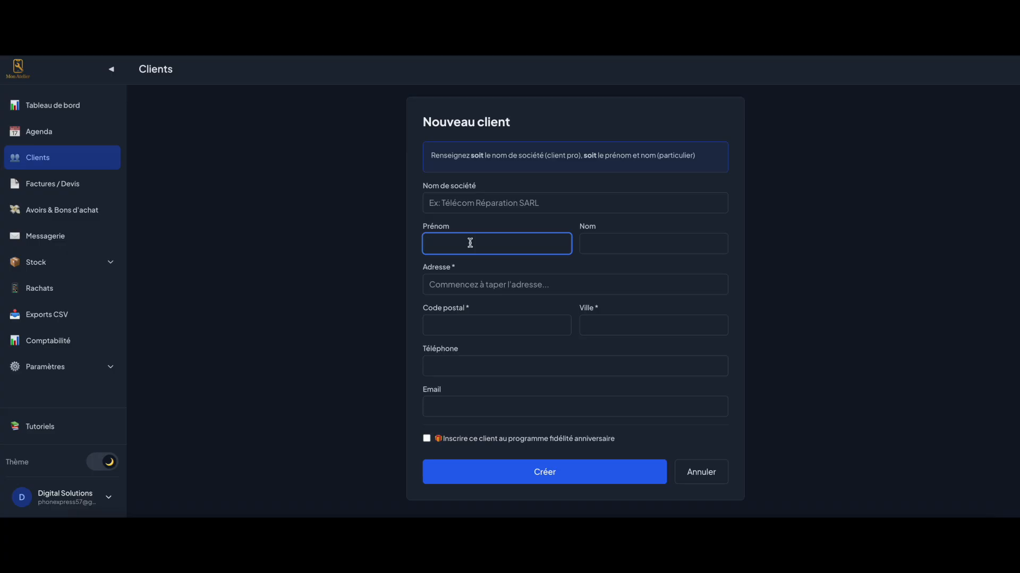
text(Marc)
key(Tab)
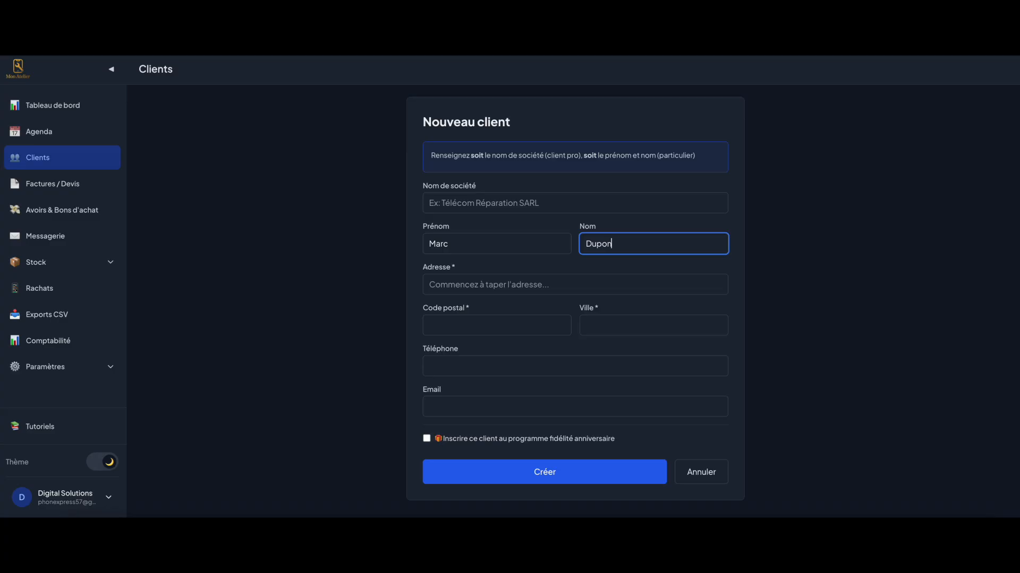
key(Tab)
text(20)
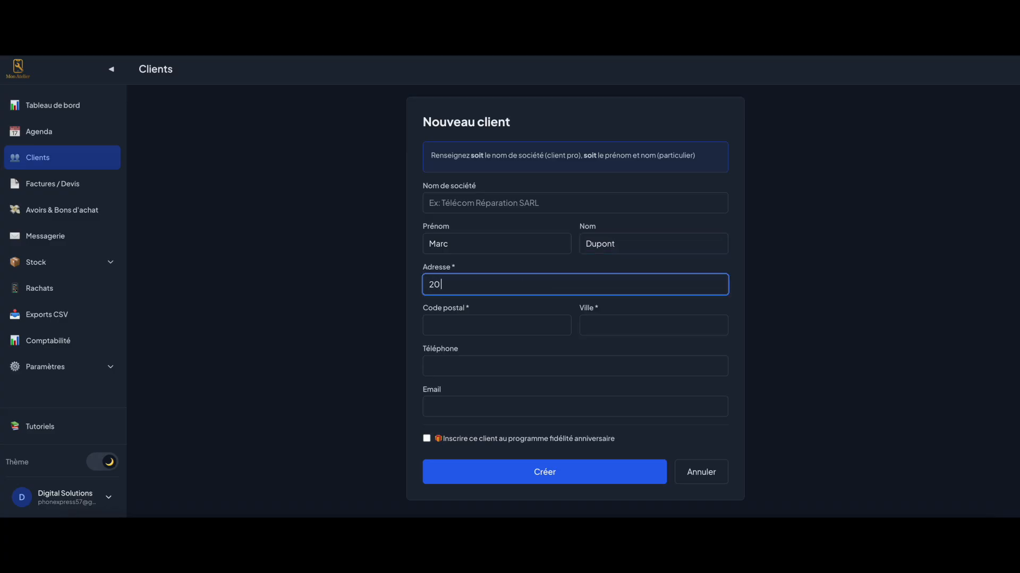
text( rue de mon atelier)
key(Tab)
text(75001)
key(Tab)
text(Paris)
key(Tab)
click(454, 345)
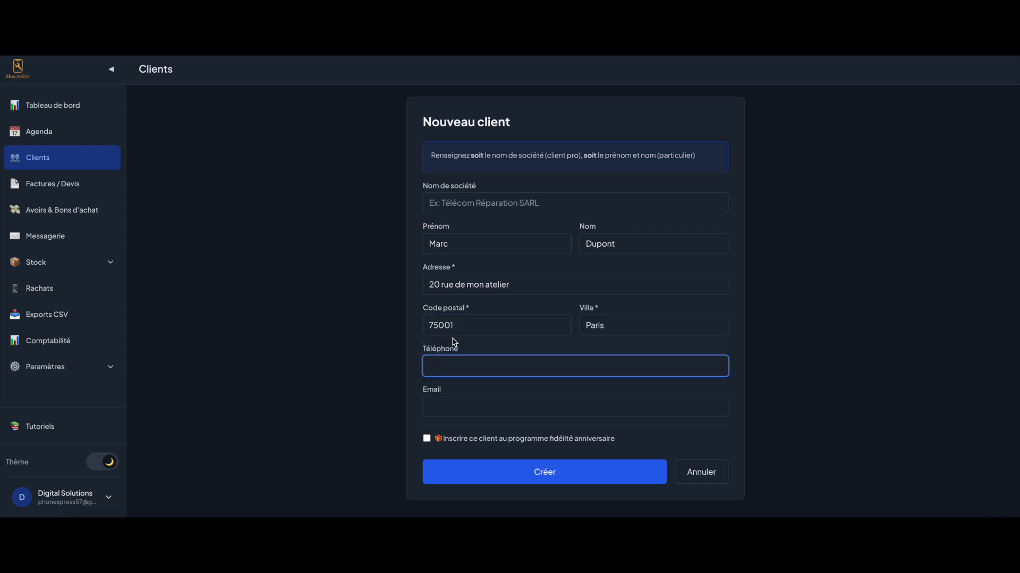
Add the client's e-mail and birth date, enrol them in birthday loyalty, and create the client
click(468, 407)
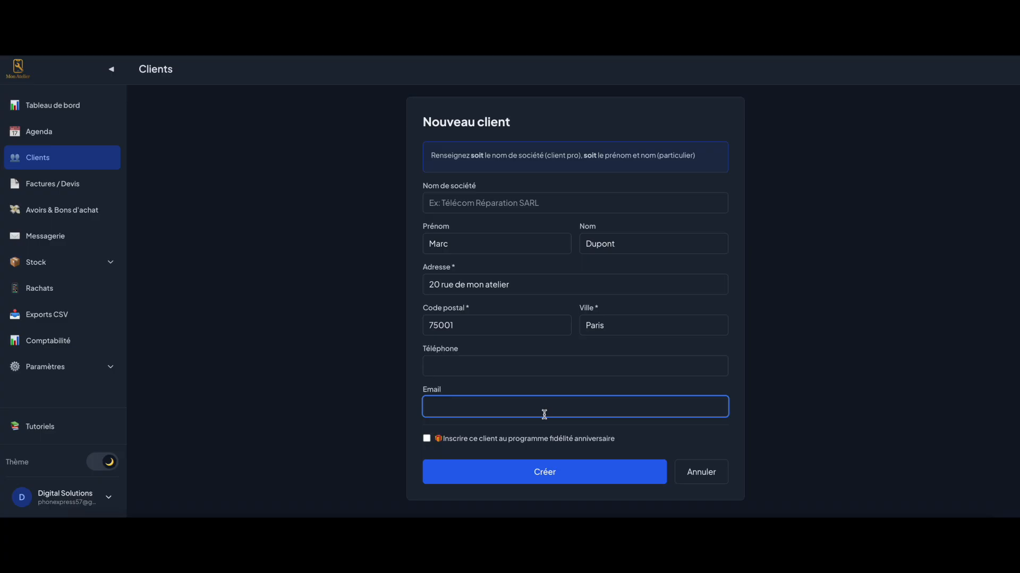
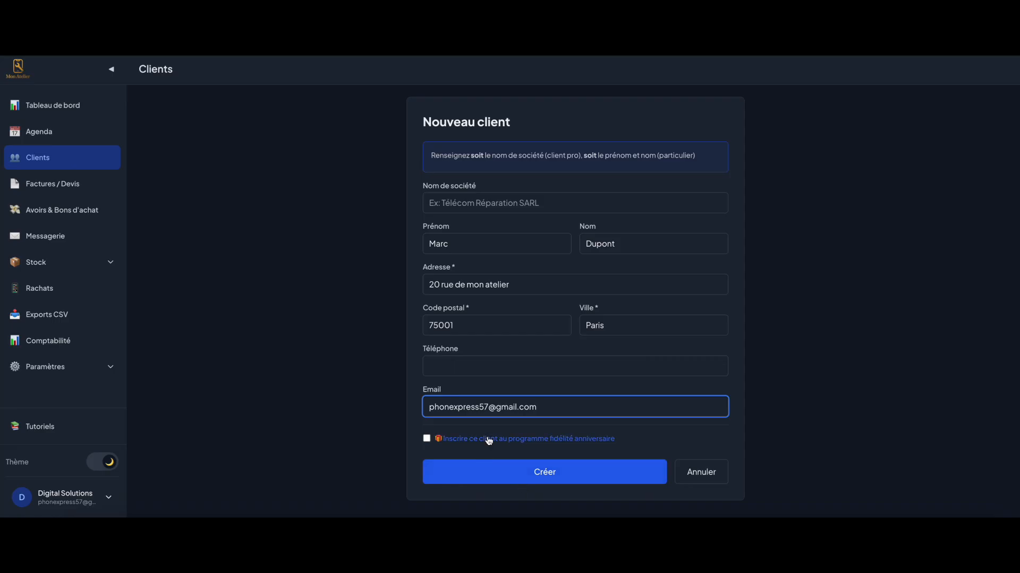
click(427, 439)
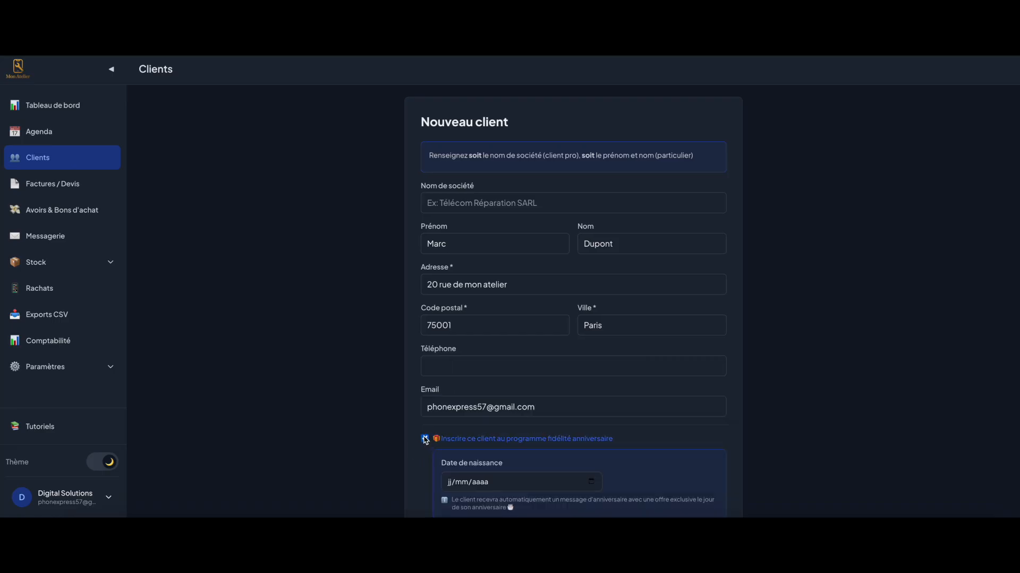
scroll(431, 423, down, 2)
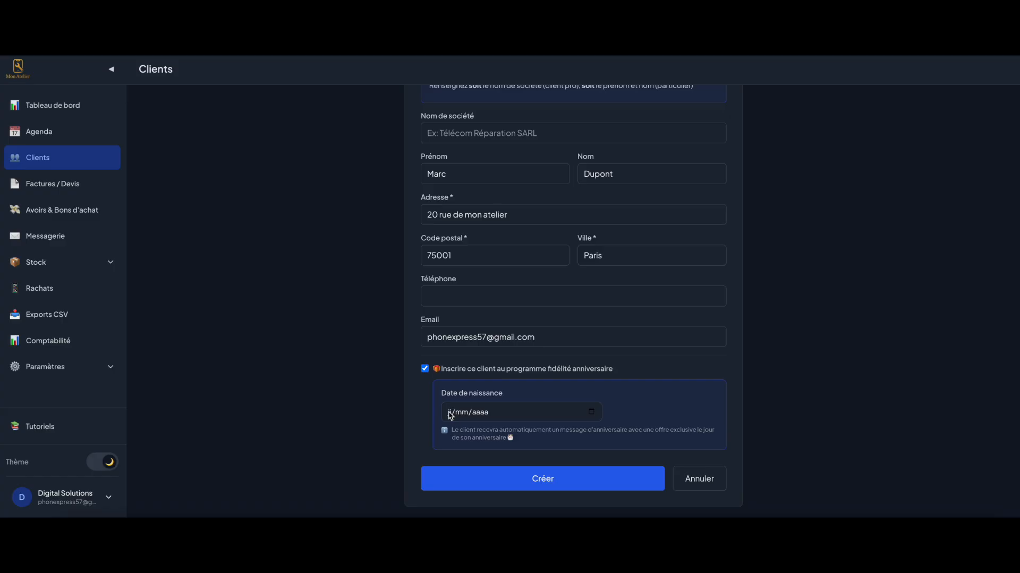
click(450, 413)
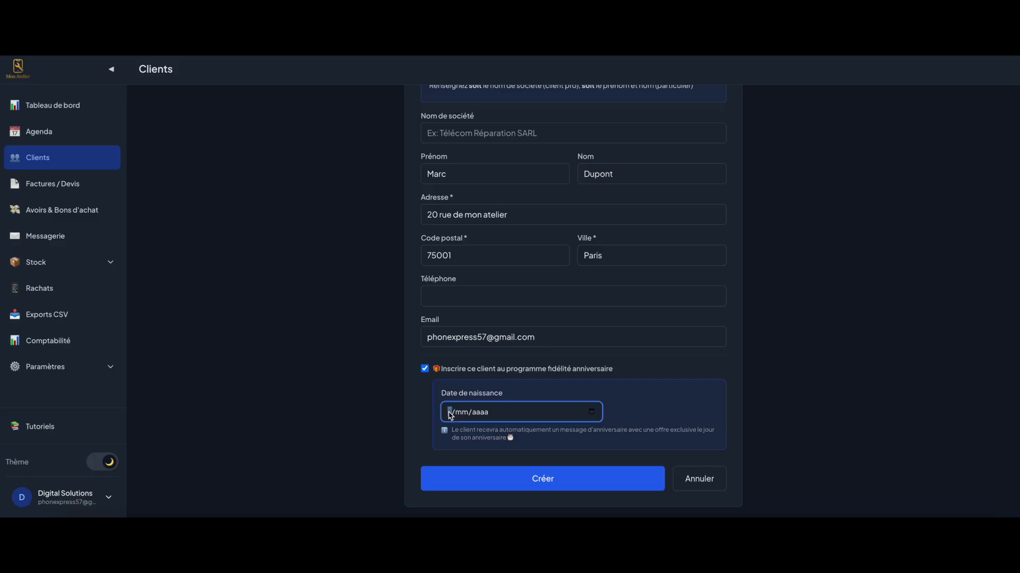
text(1712202)
click(502, 440)
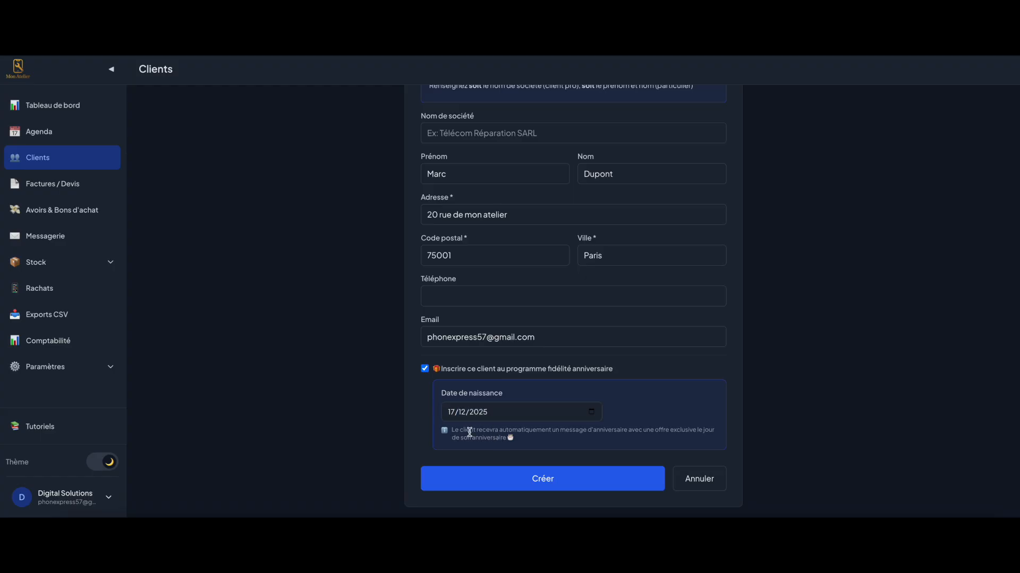
click(531, 479)
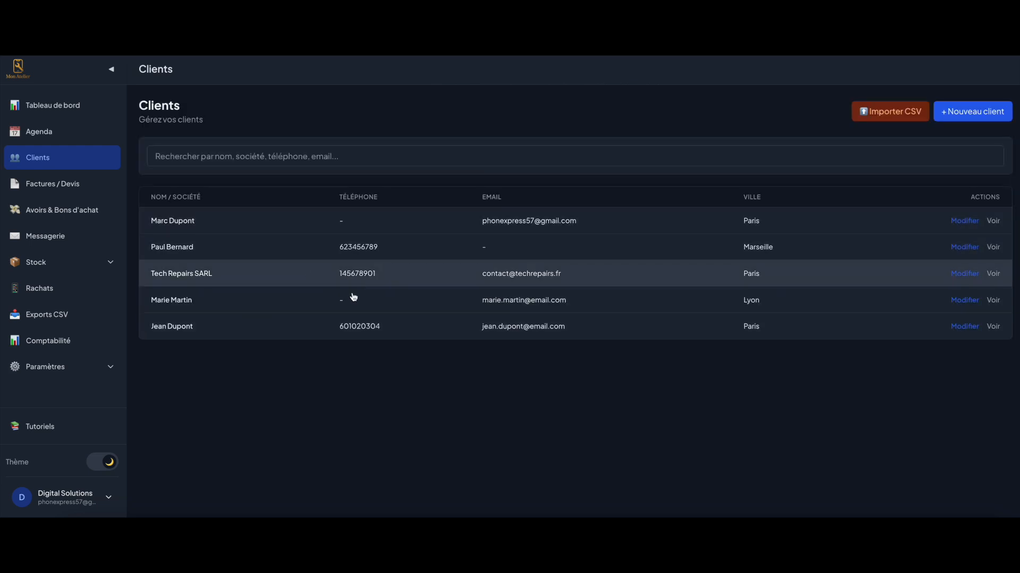
click(63, 188)
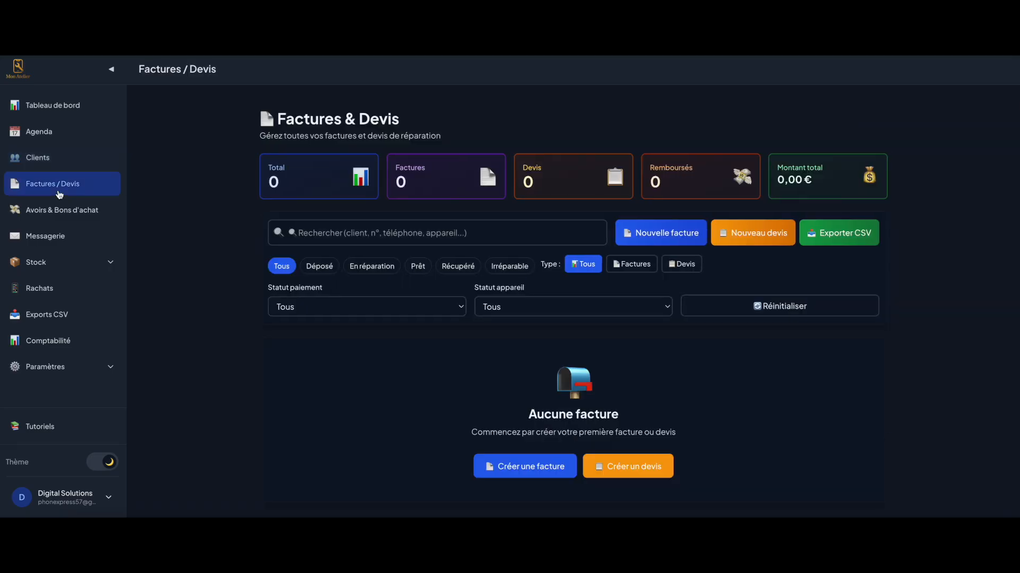
Start a new invoice for the newly added client and advance to the device details
click(667, 234)
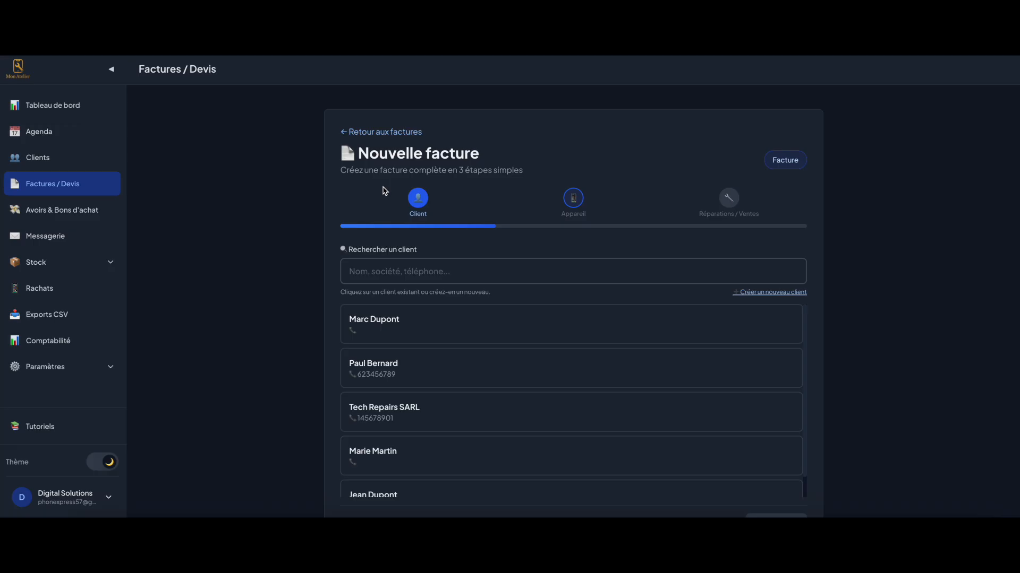
scroll(419, 268, down, 1)
scroll(422, 380, down, 1)
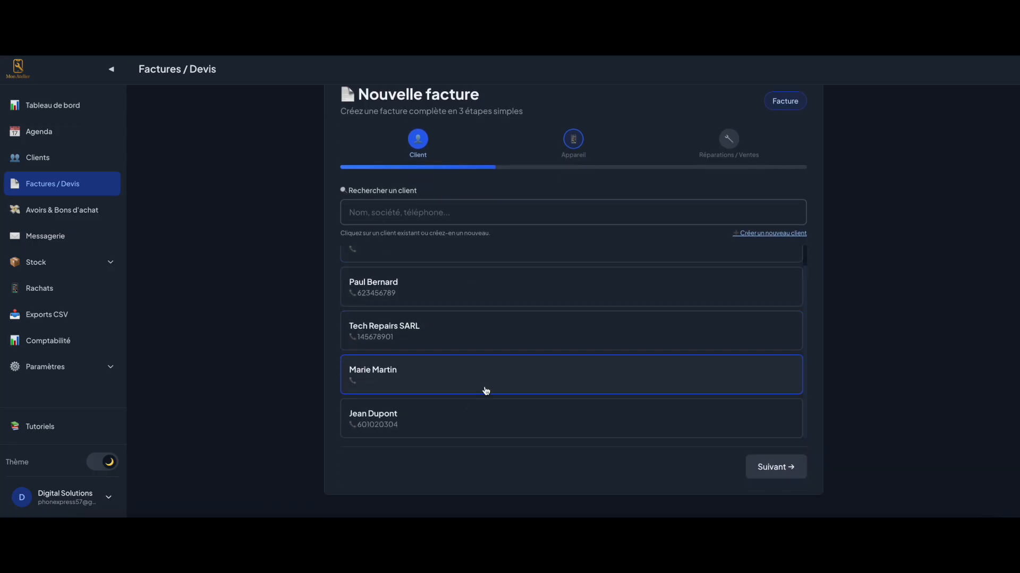
scroll(407, 422, up, 1)
scroll(405, 417, down, 1)
scroll(398, 371, up, 1)
click(389, 275)
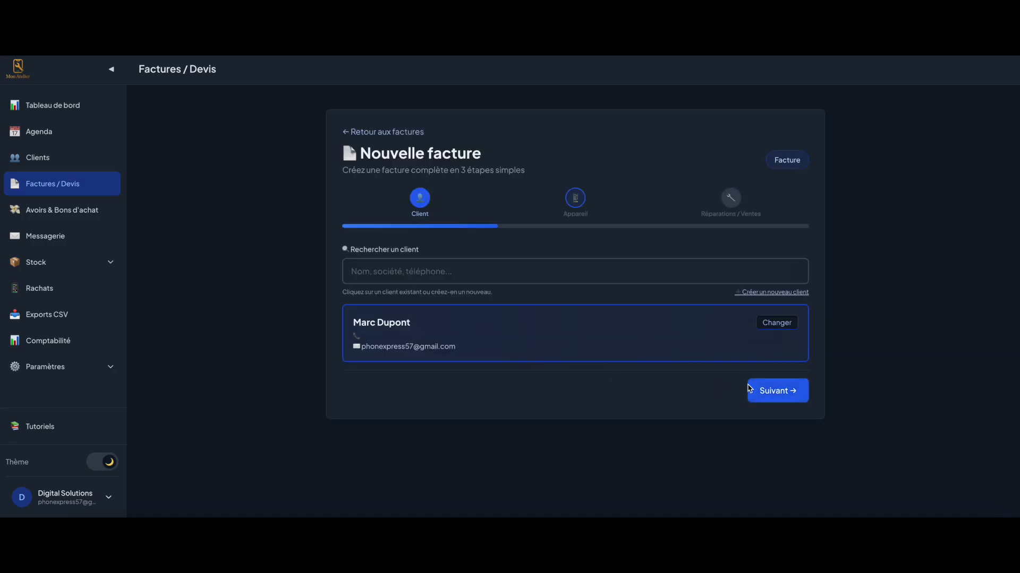
click(786, 393)
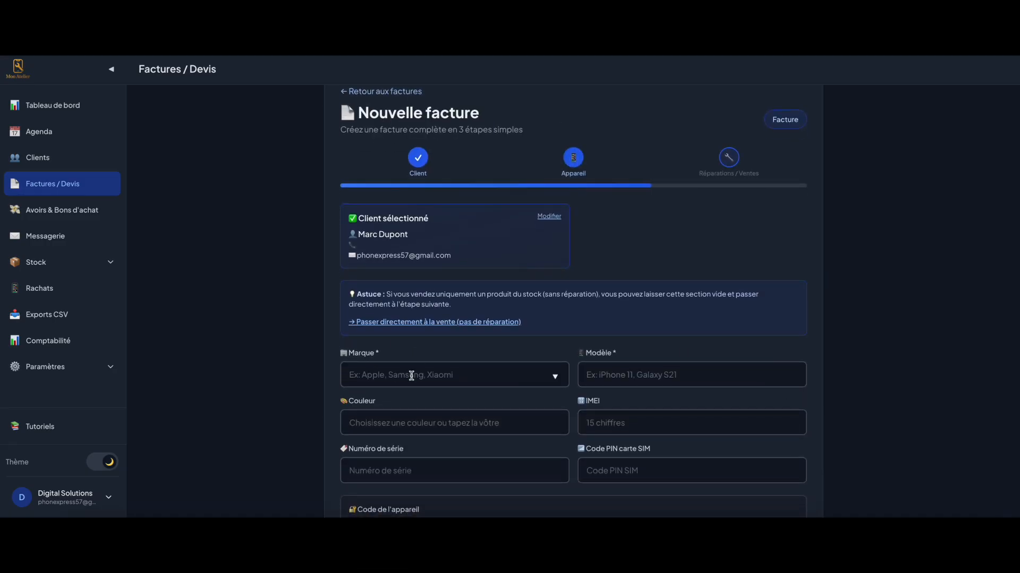
Set the device to an Apple iPhone 14 in colour Argent
scroll(403, 377, down, 2)
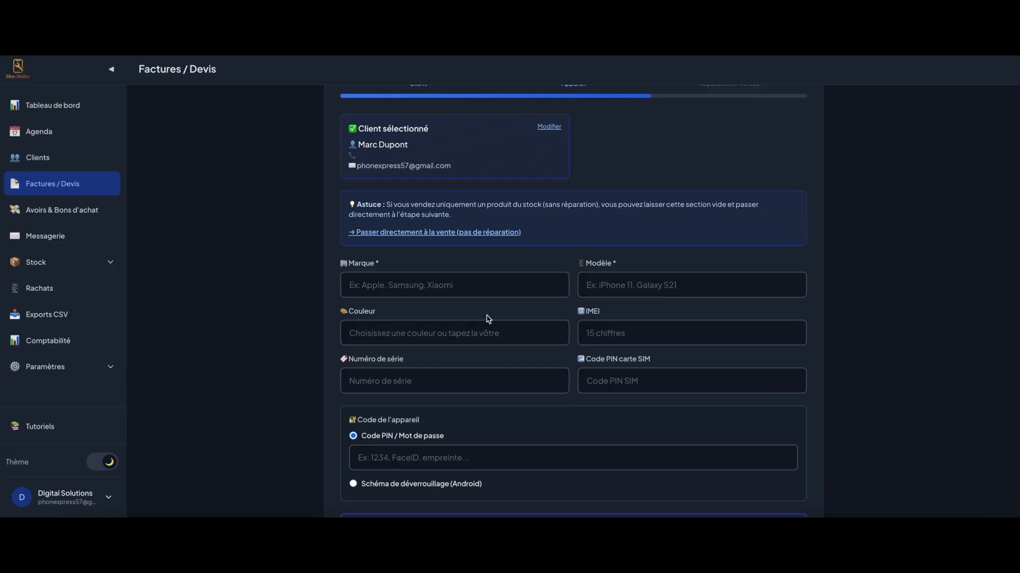
scroll(433, 292, up, 1)
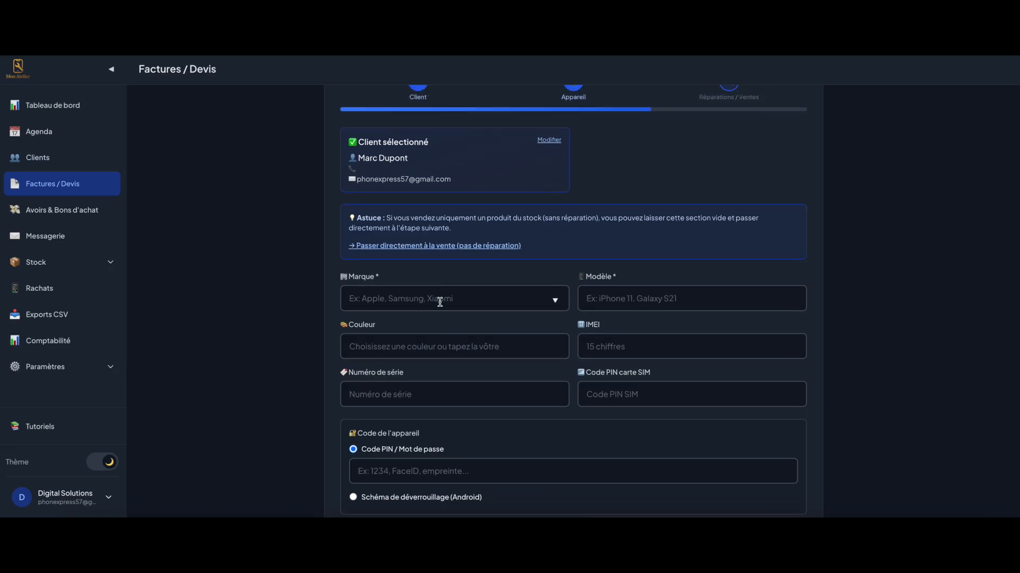
click(440, 301)
click(425, 328)
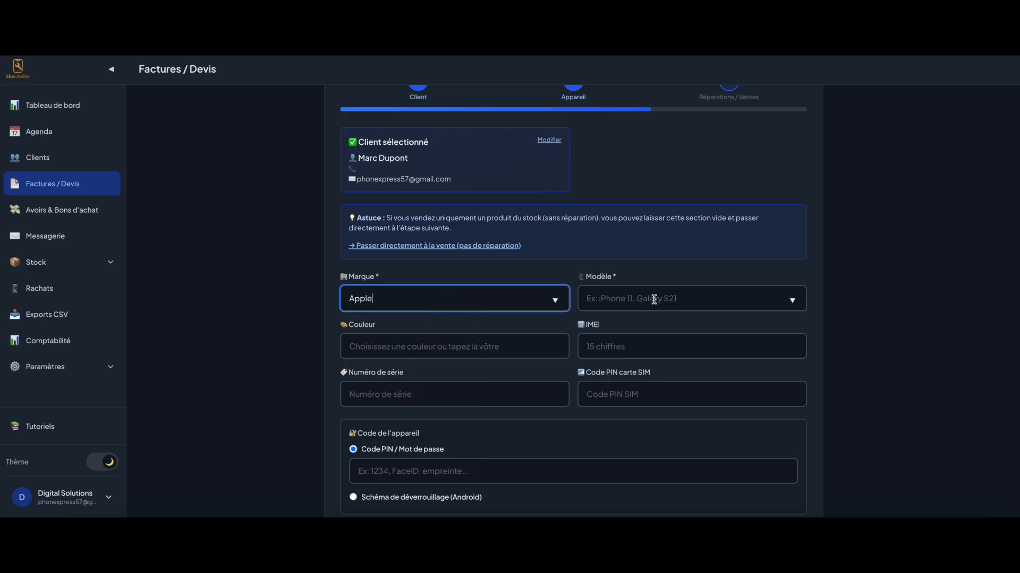
click(654, 298)
scroll(844, 337, down, 2)
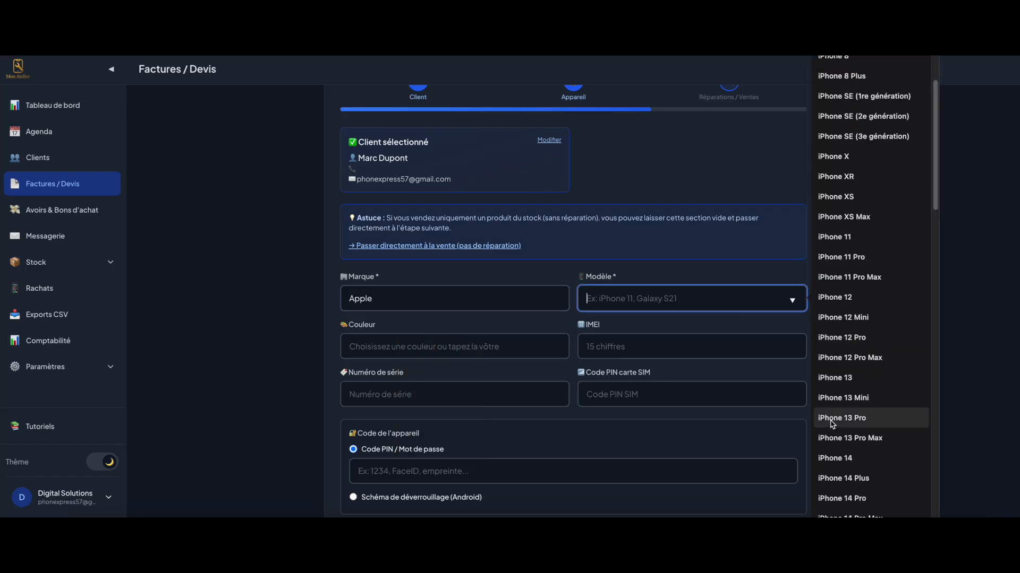
click(844, 455)
click(430, 340)
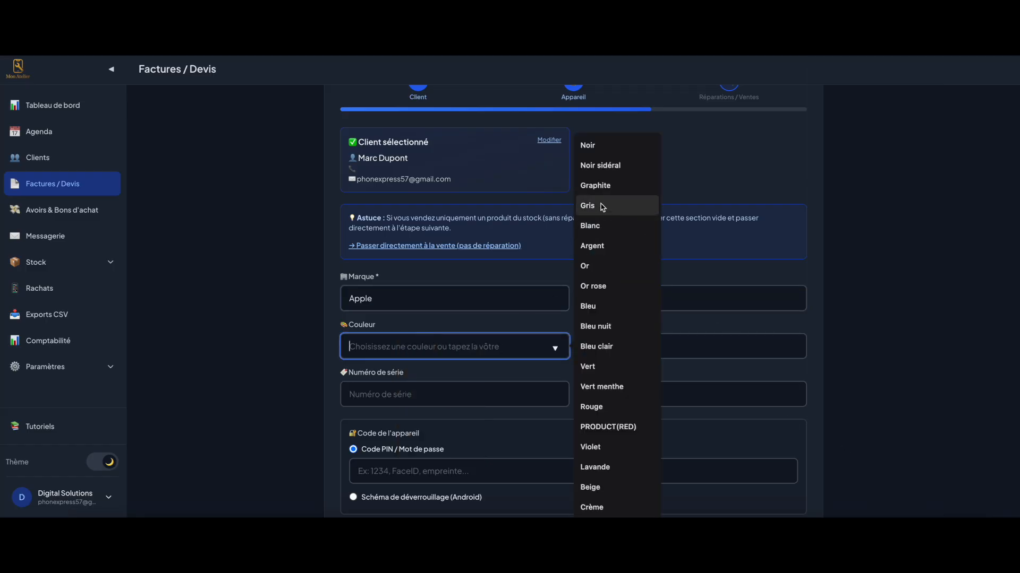
click(594, 246)
click(619, 350)
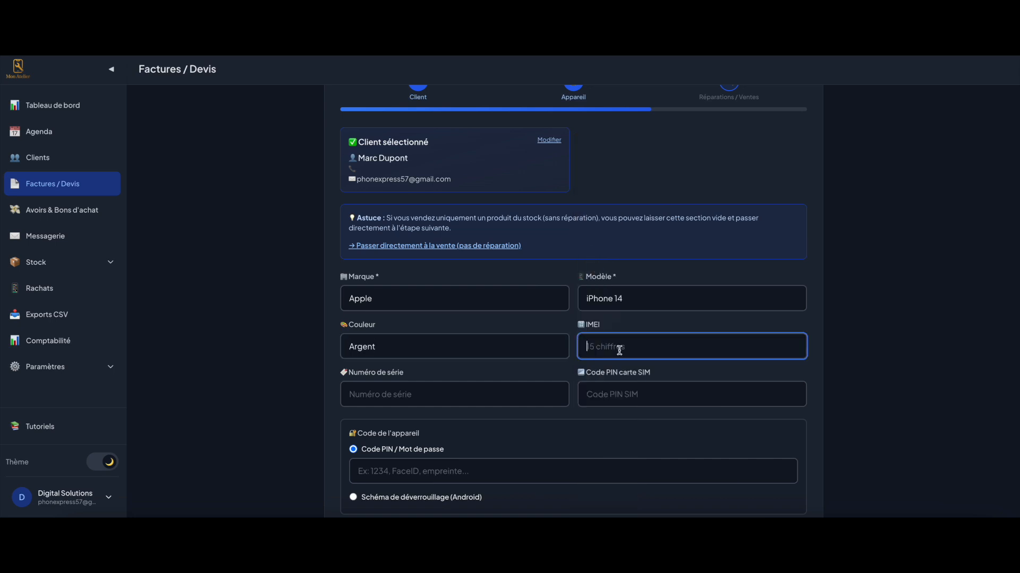
key(Tab)
drag(603, 325, 585, 325)
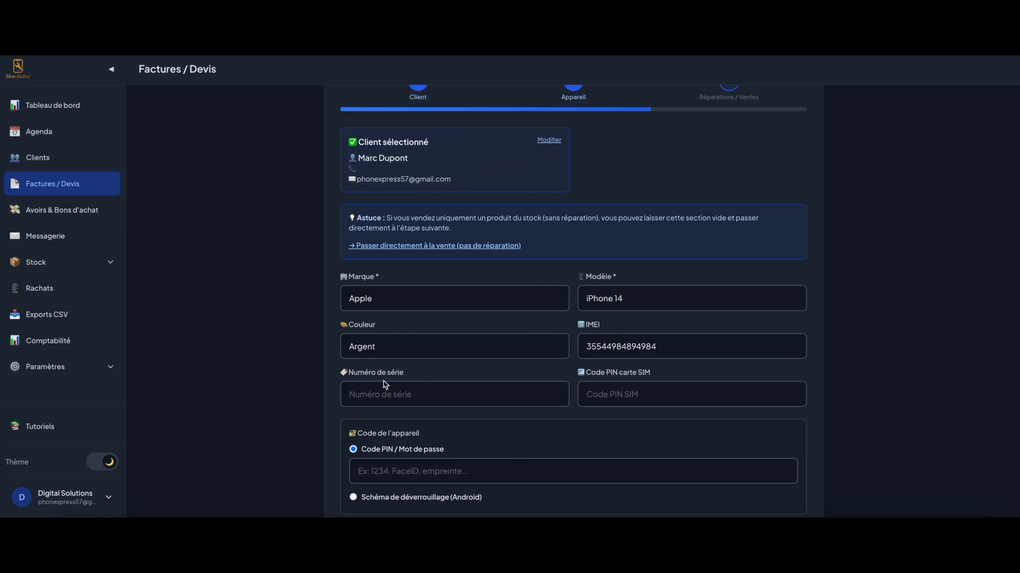
click(619, 395)
text(1234)
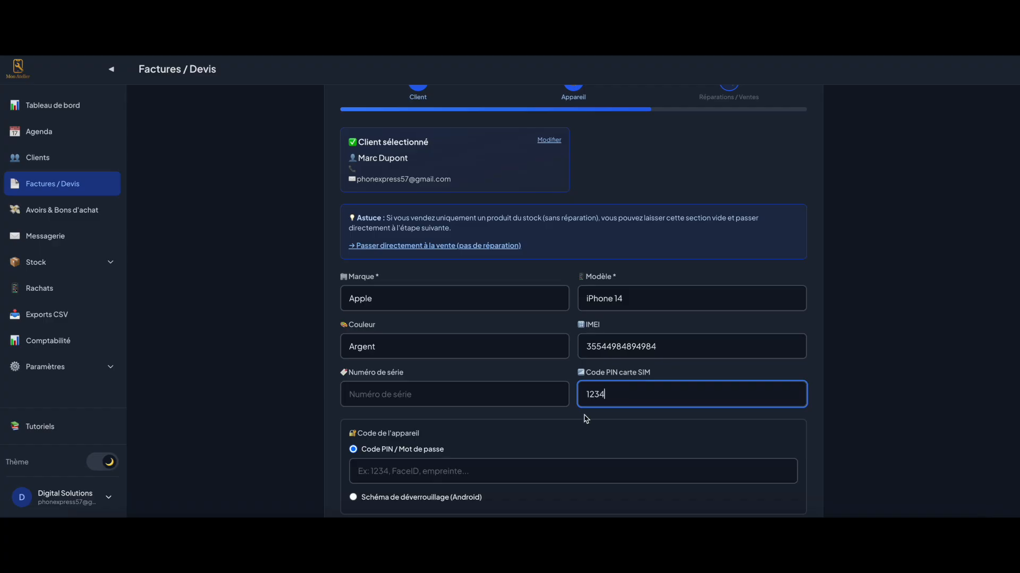
scroll(511, 433, down, 2)
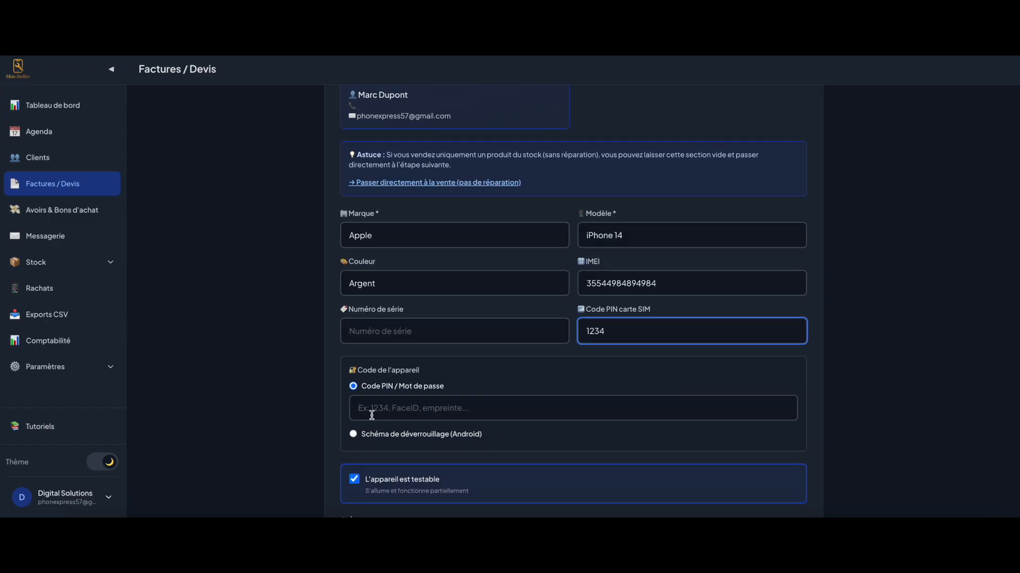
click(391, 402)
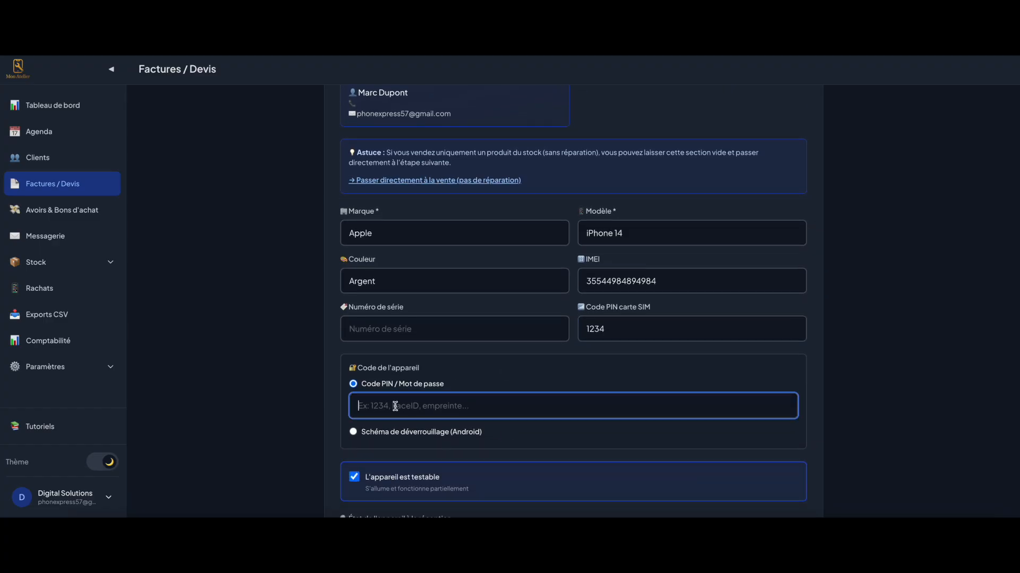
click(367, 433)
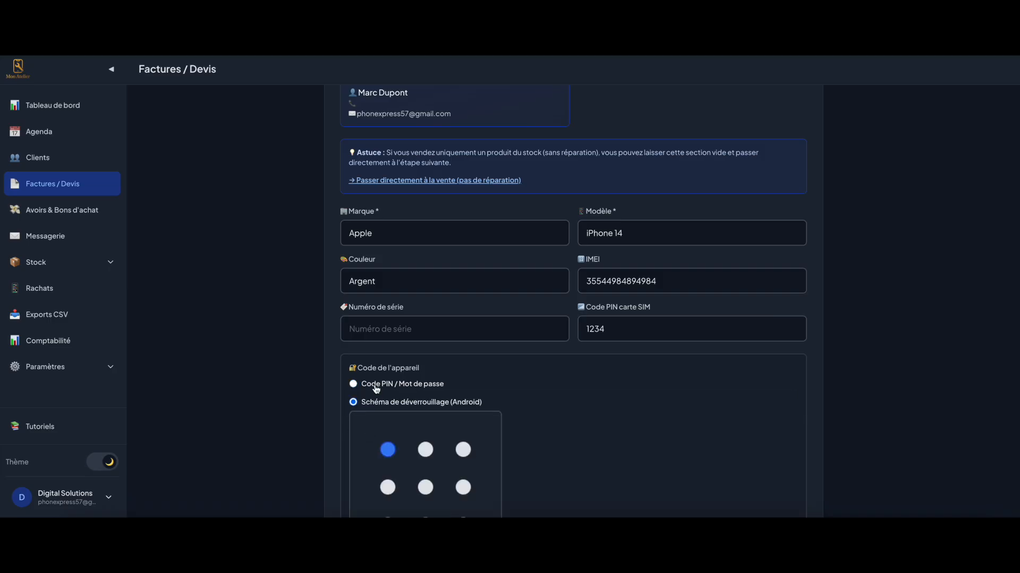
click(376, 385)
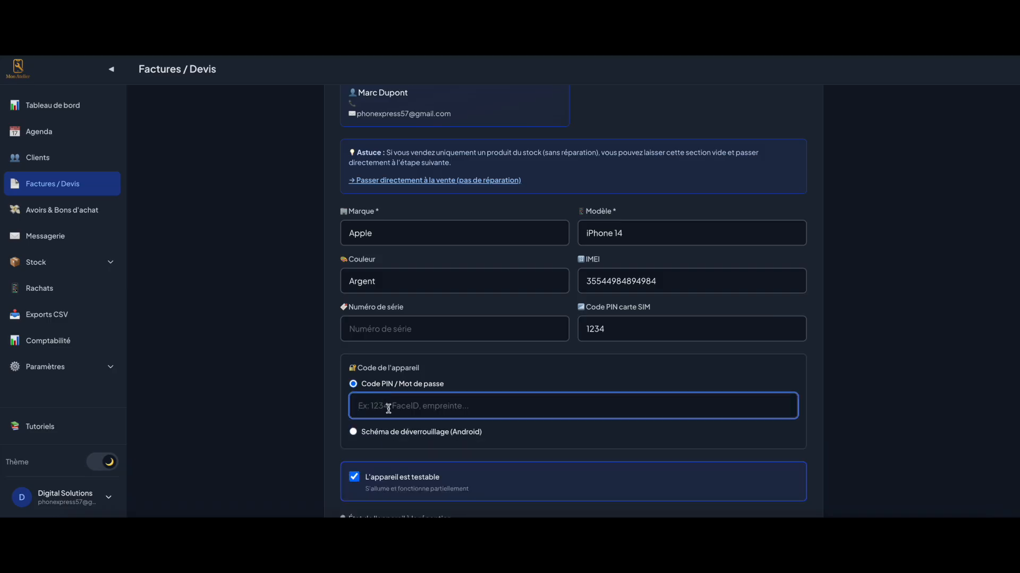
text(1234)
scroll(331, 419, down, 3)
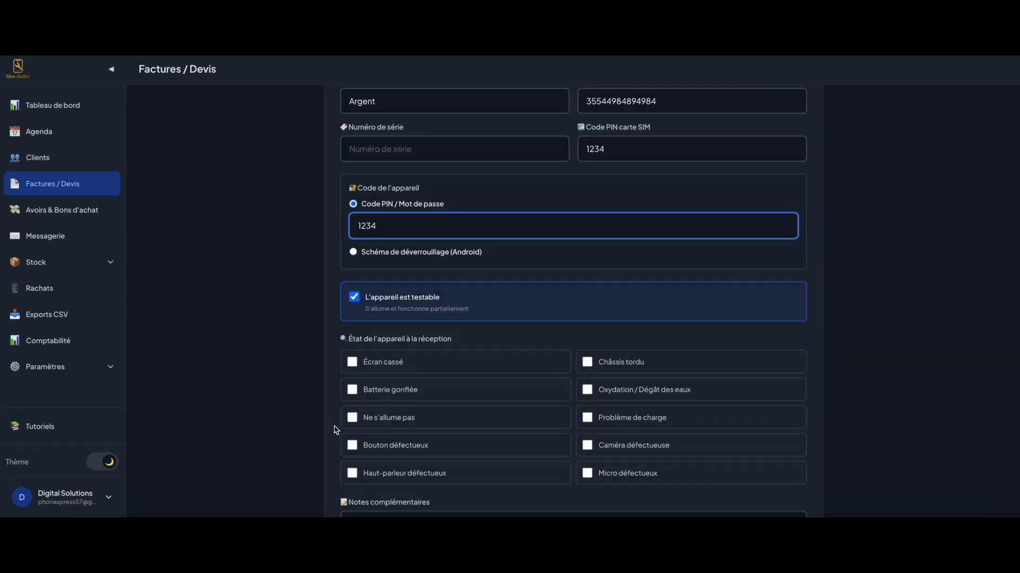
Keep the device testable, note a broken screen and swollen battery, and proceed to repairs
click(355, 297)
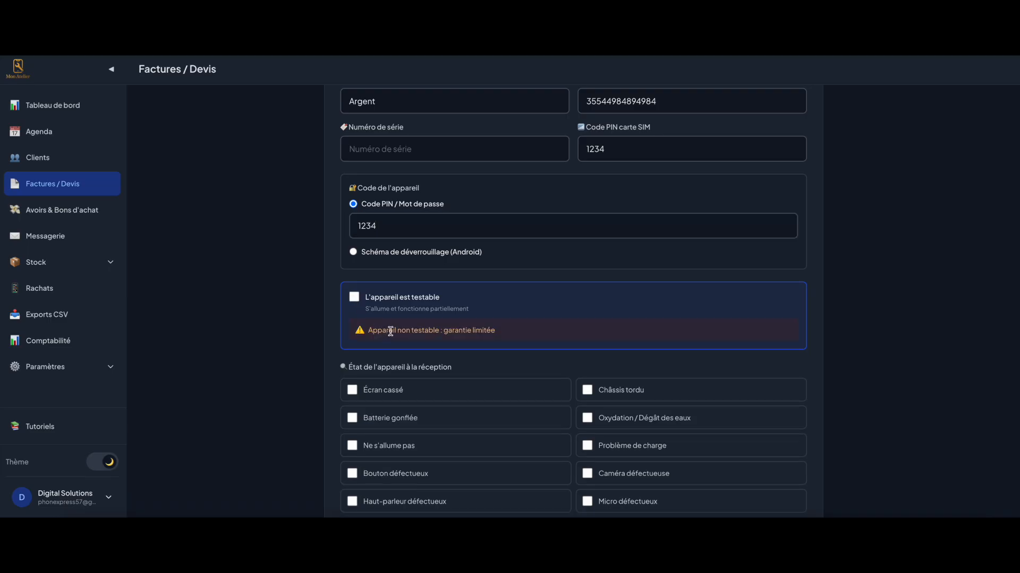
click(385, 300)
click(389, 367)
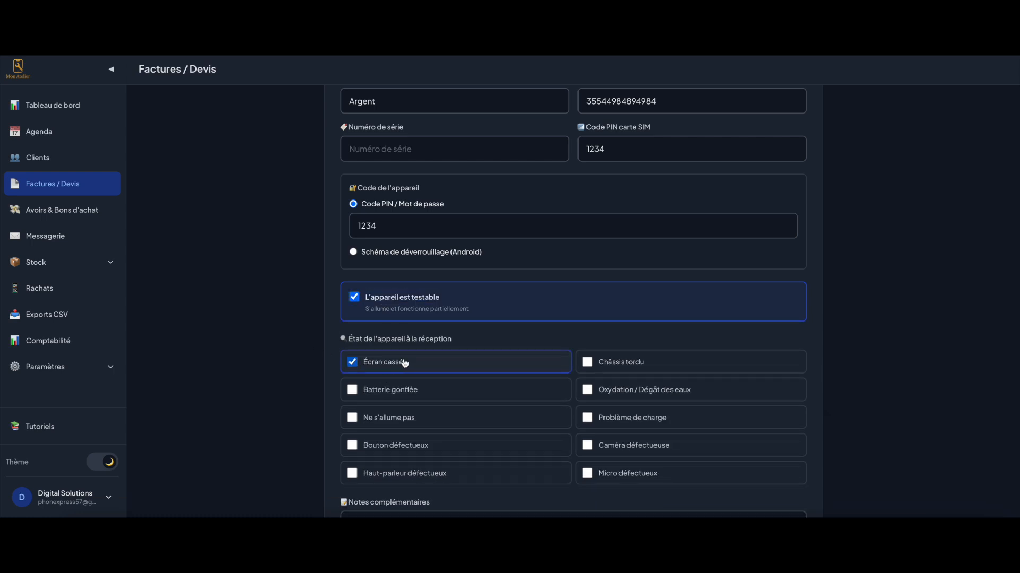
click(432, 391)
scroll(329, 332, down, 1)
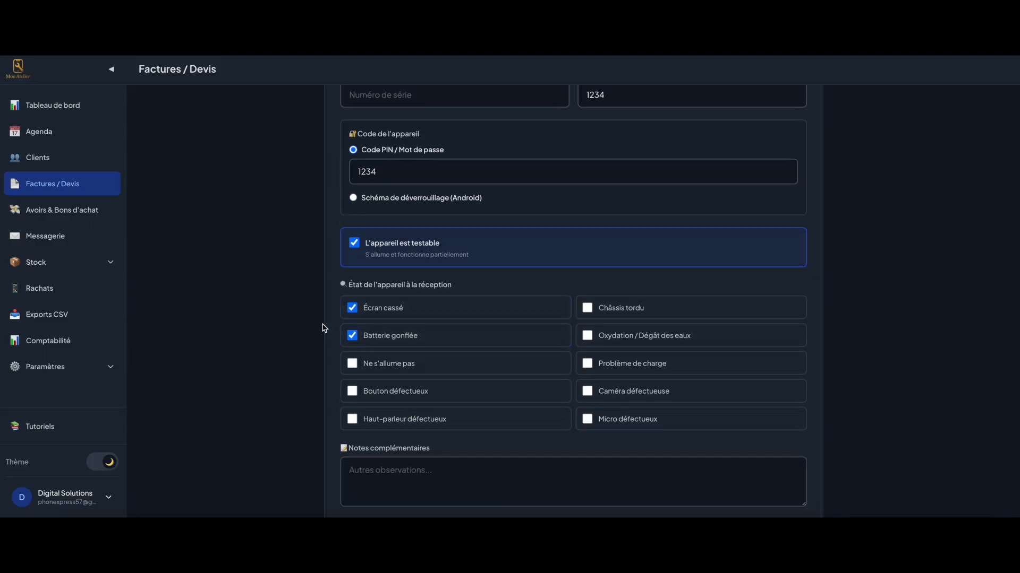
scroll(394, 391, down, 2)
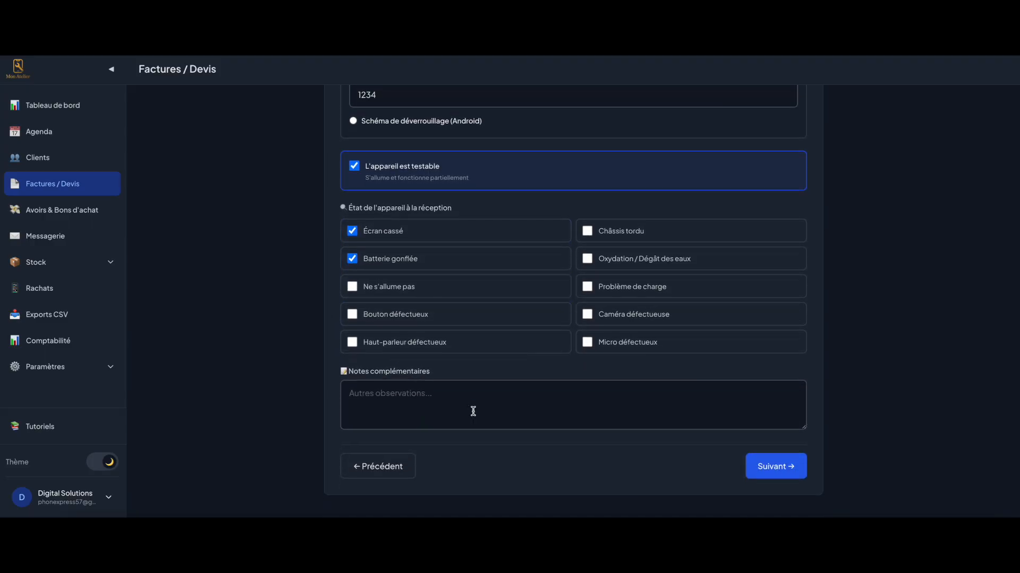
click(775, 467)
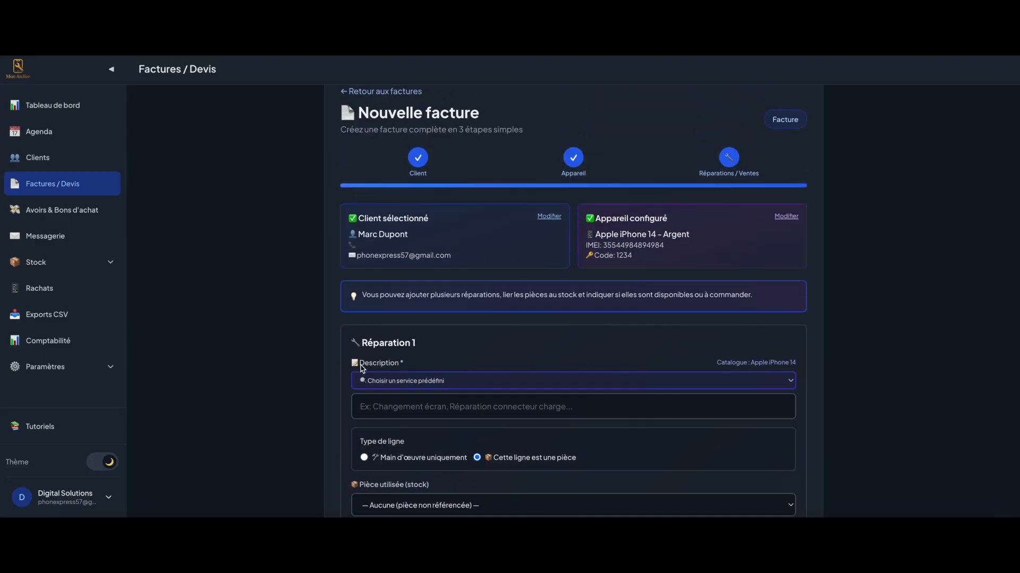
Choose the full screen replacement repair with no stock part, marked as to be ordered
scroll(425, 319, down, 2)
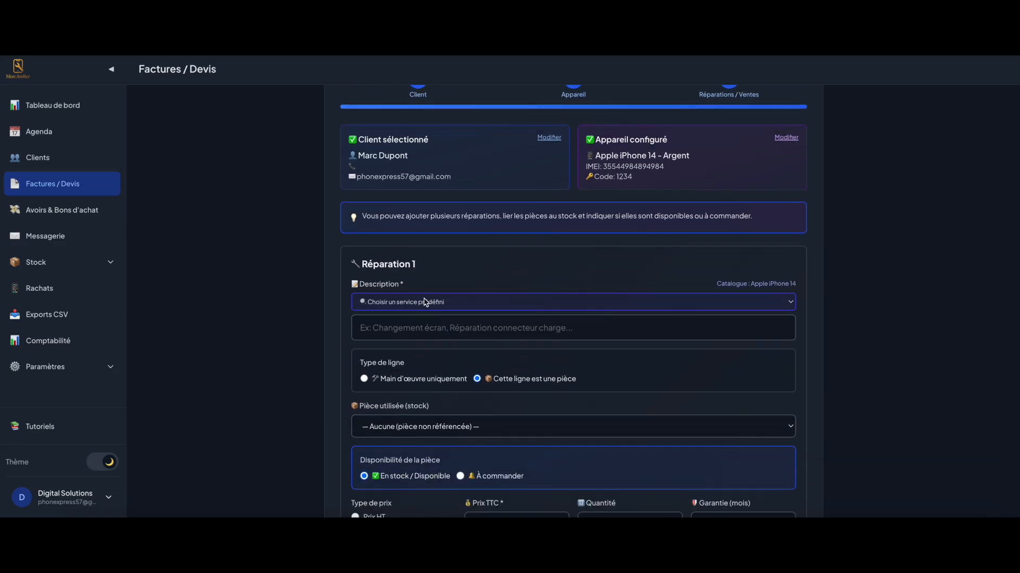
click(425, 301)
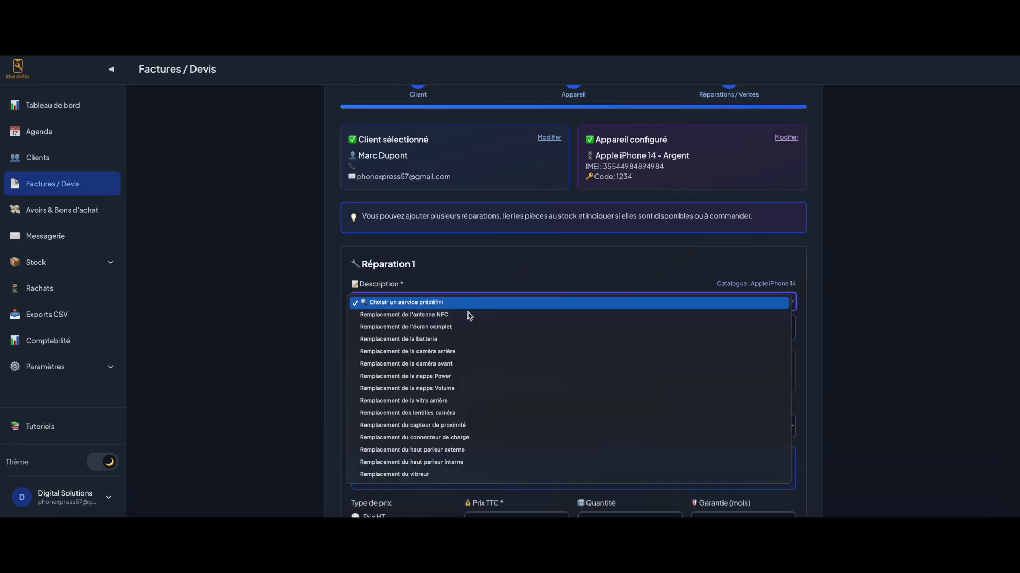
click(422, 328)
scroll(381, 292, down, 3)
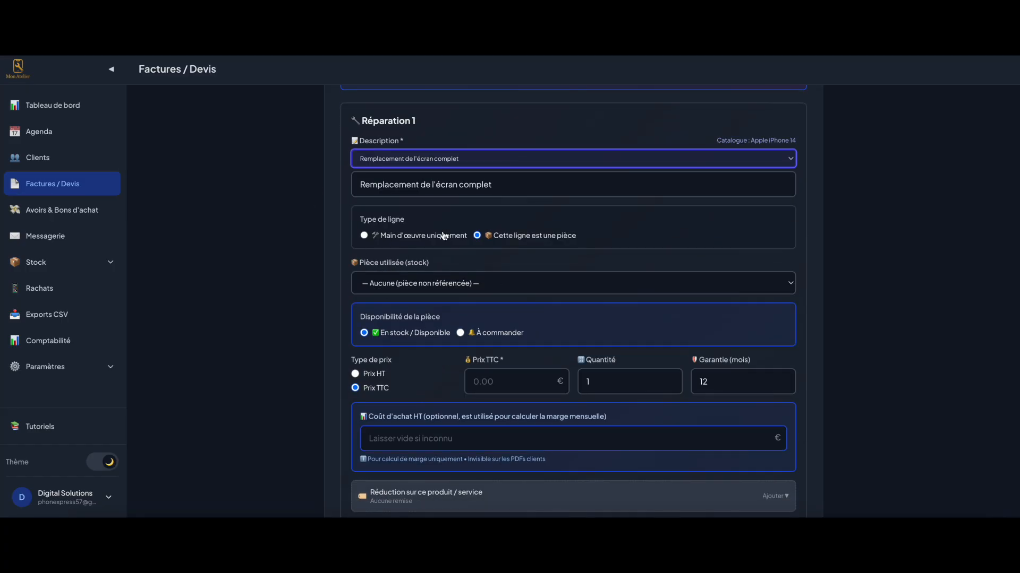
click(426, 285)
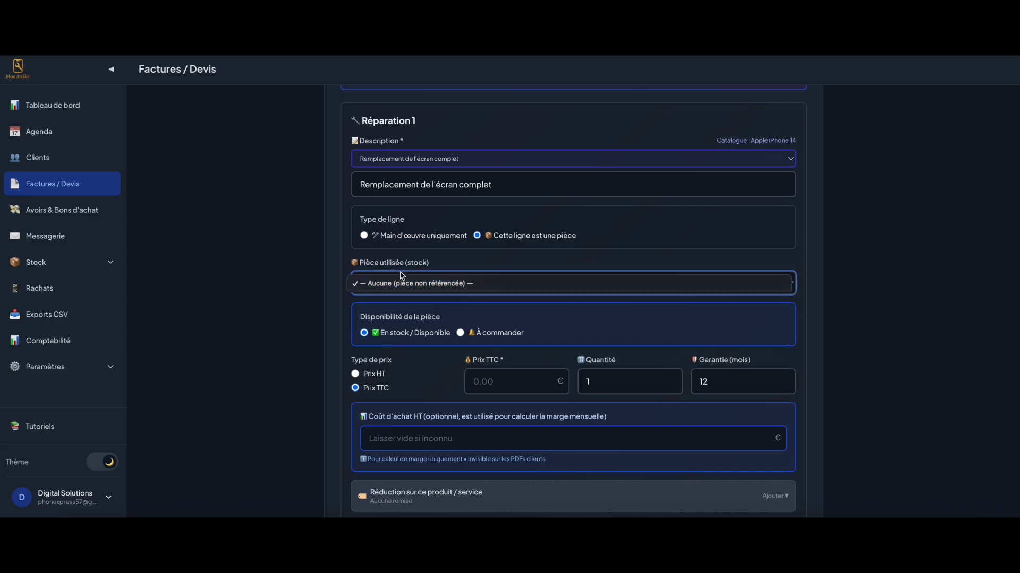
click(428, 282)
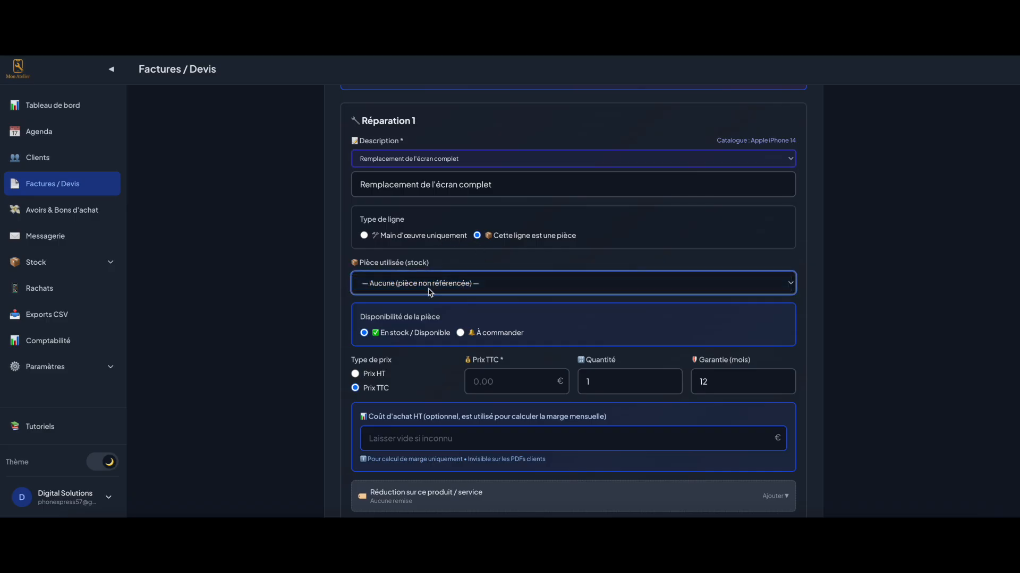
click(460, 335)
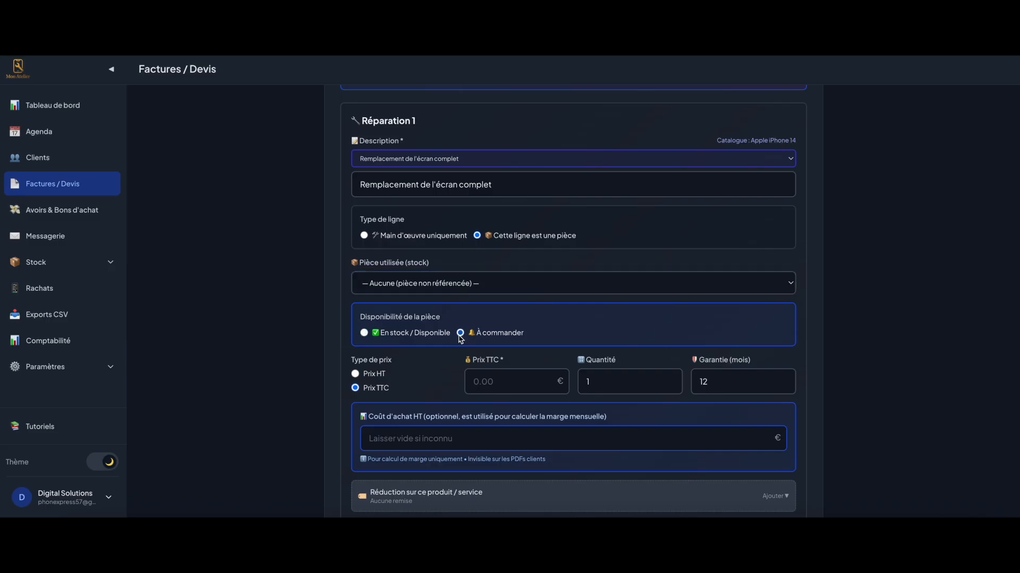
Set the repair price to 99 € and the part's purchase cost to 15 €
click(501, 383)
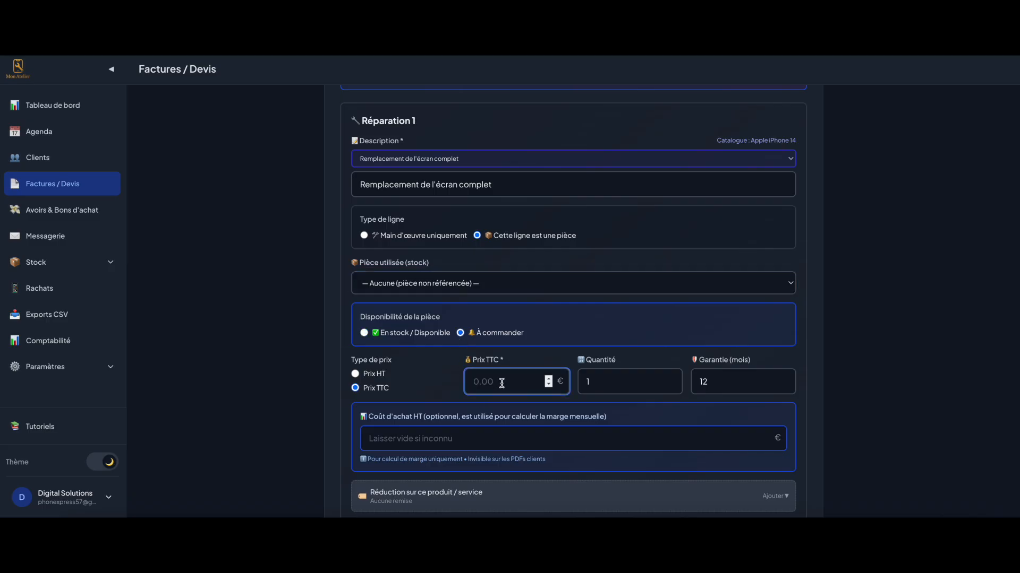
text(99)
click(607, 338)
click(400, 437)
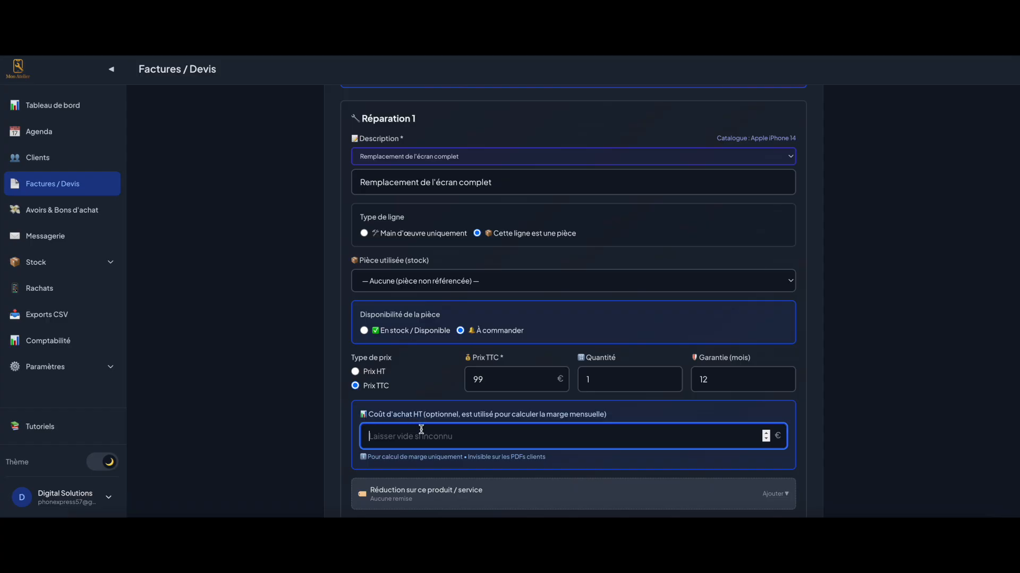
scroll(419, 428, down, 1)
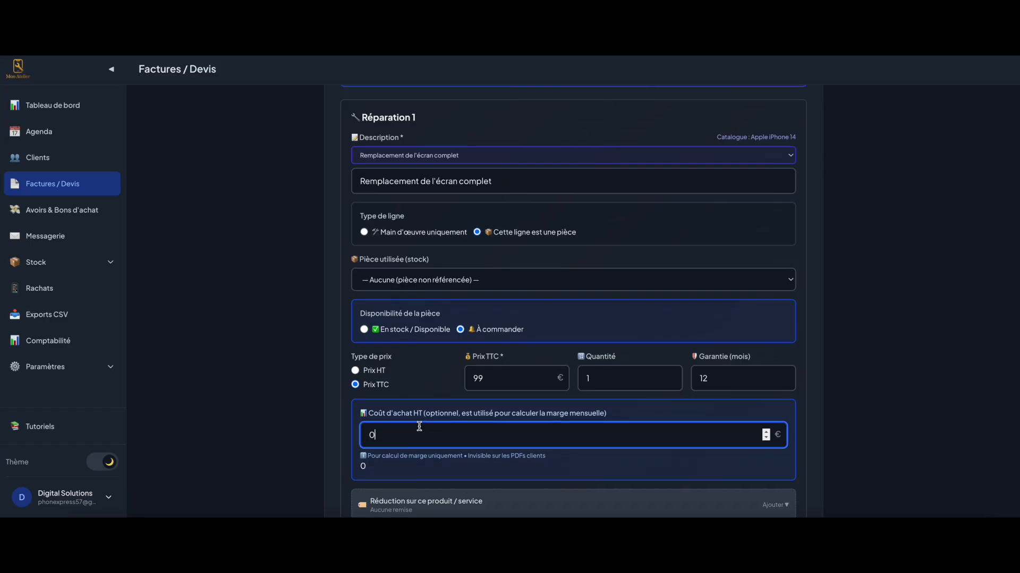
scroll(419, 424, up, 1)
scroll(413, 432, down, 1)
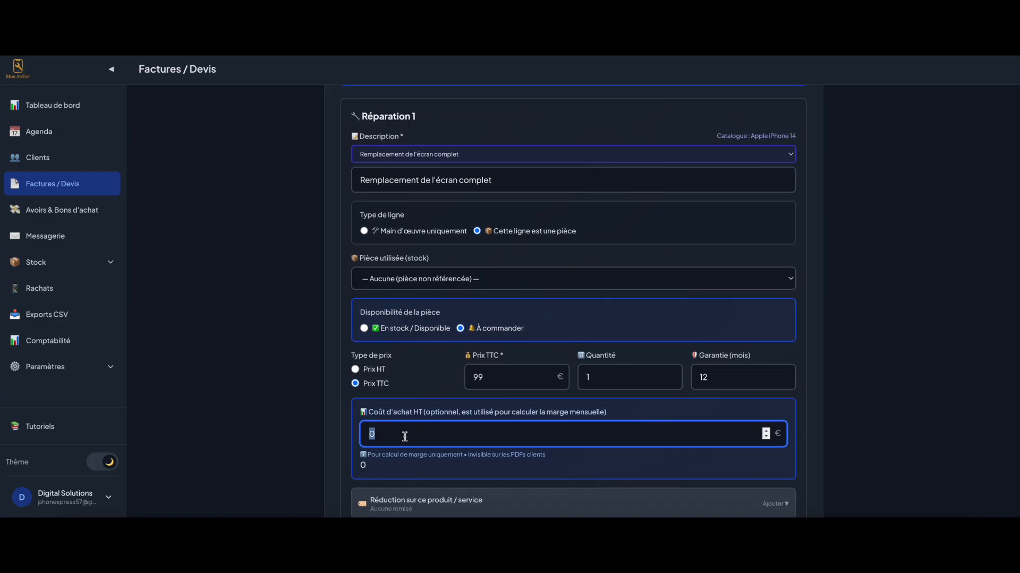
text(15)
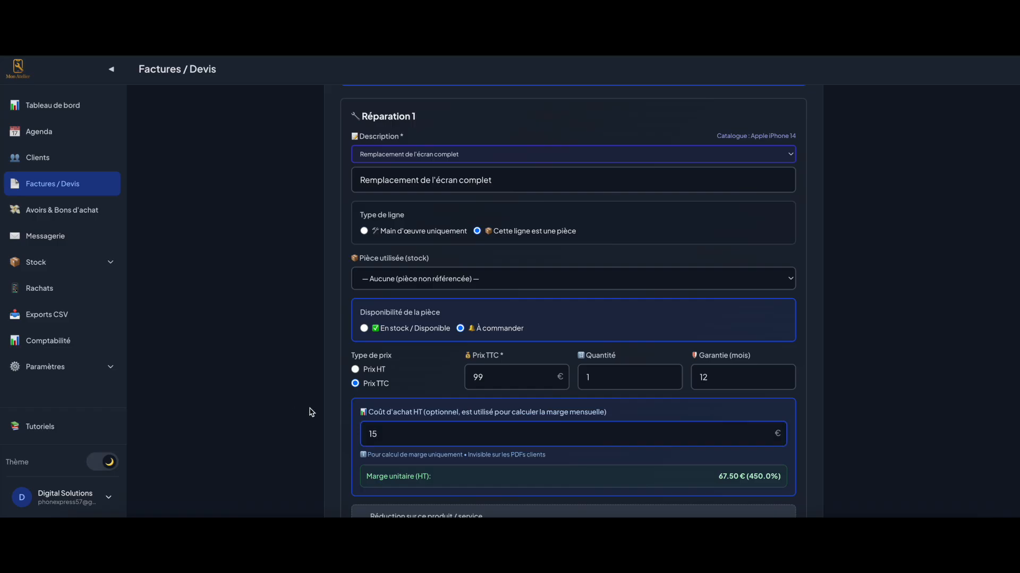
scroll(317, 413, down, 1)
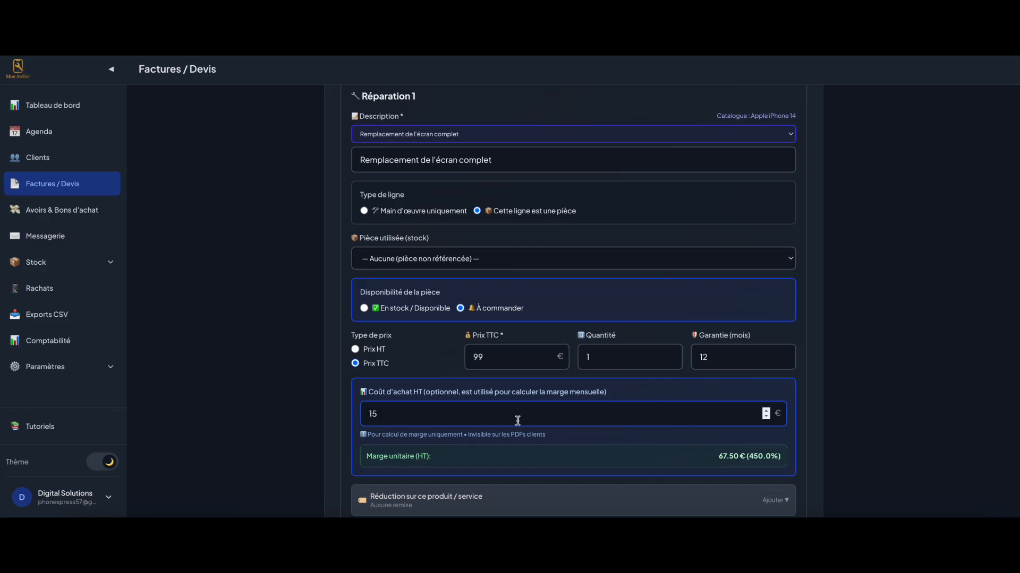
scroll(410, 433, down, 2)
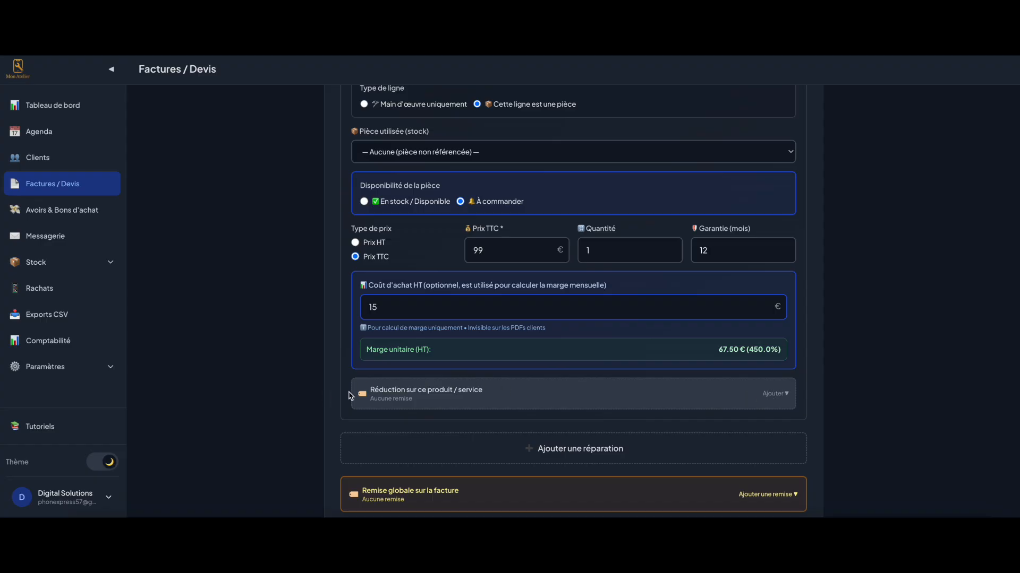
scroll(455, 392, down, 3)
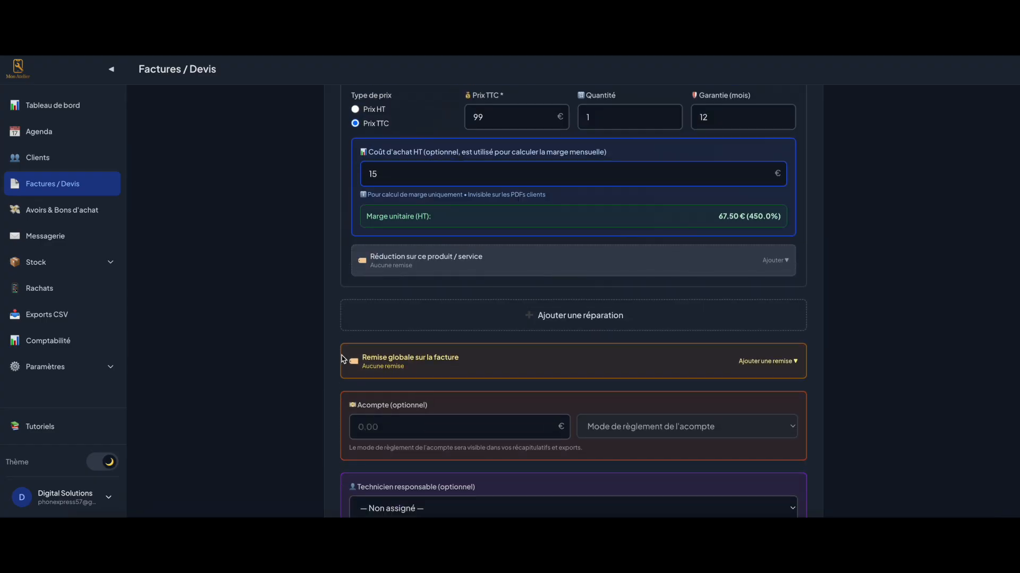
scroll(510, 419, down, 2)
Record a 15 € deposit paid by Carte bancaire
click(423, 342)
text(15)
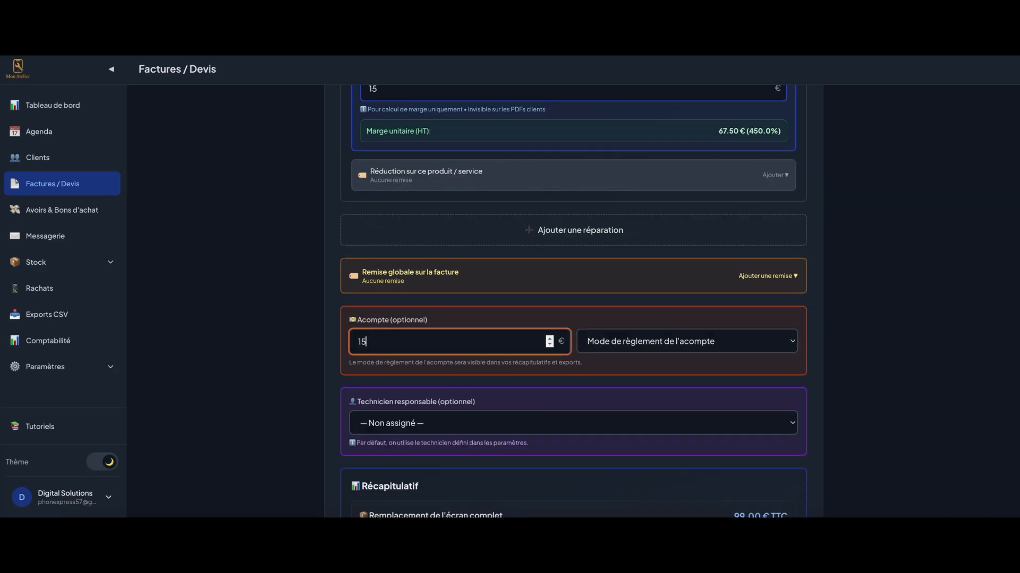
click(595, 349)
click(614, 367)
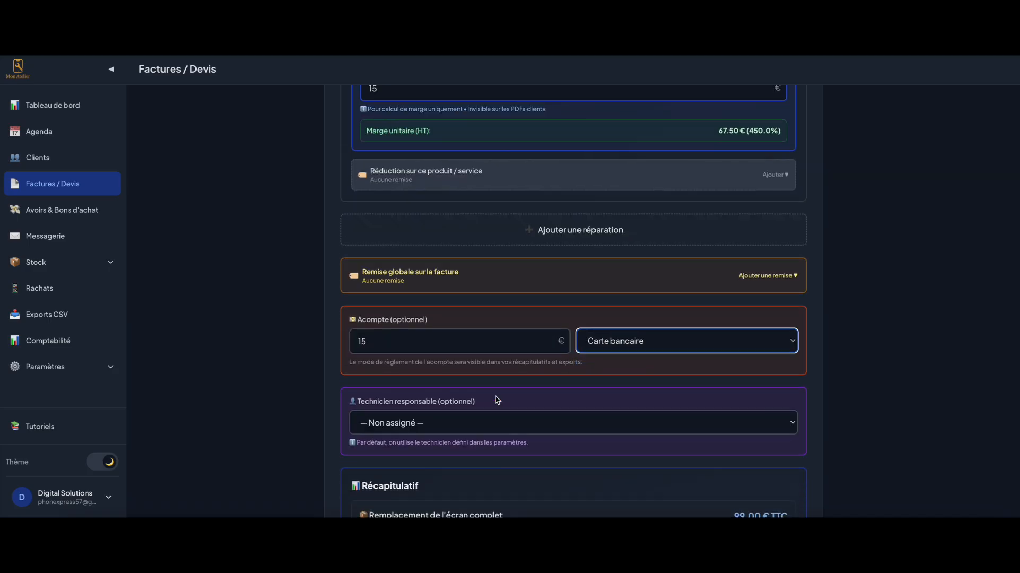
Assign the responsible technician and create the invoice
scroll(496, 400, down, 2)
click(468, 308)
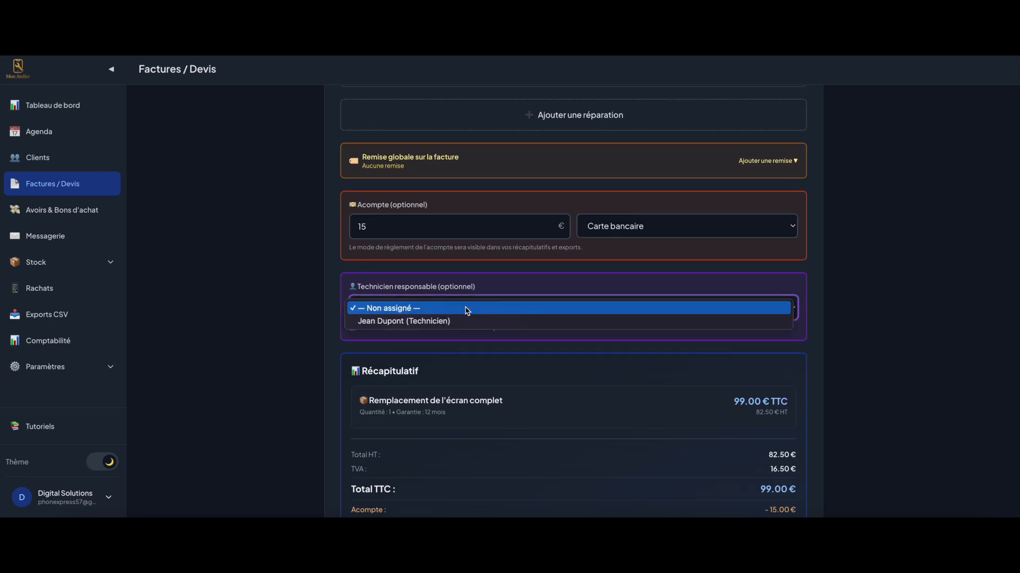
click(450, 320)
scroll(382, 340, down, 2)
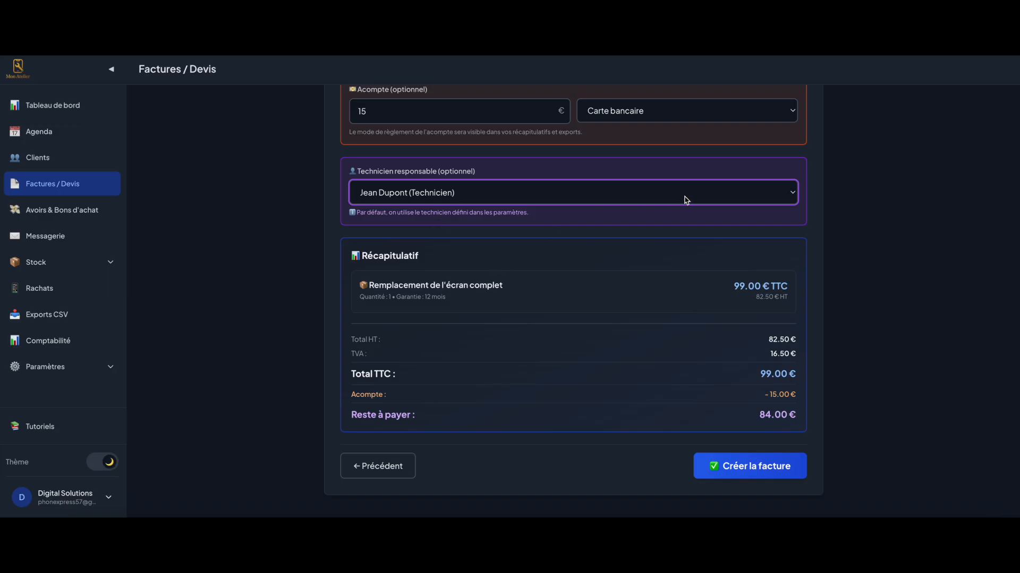
click(751, 466)
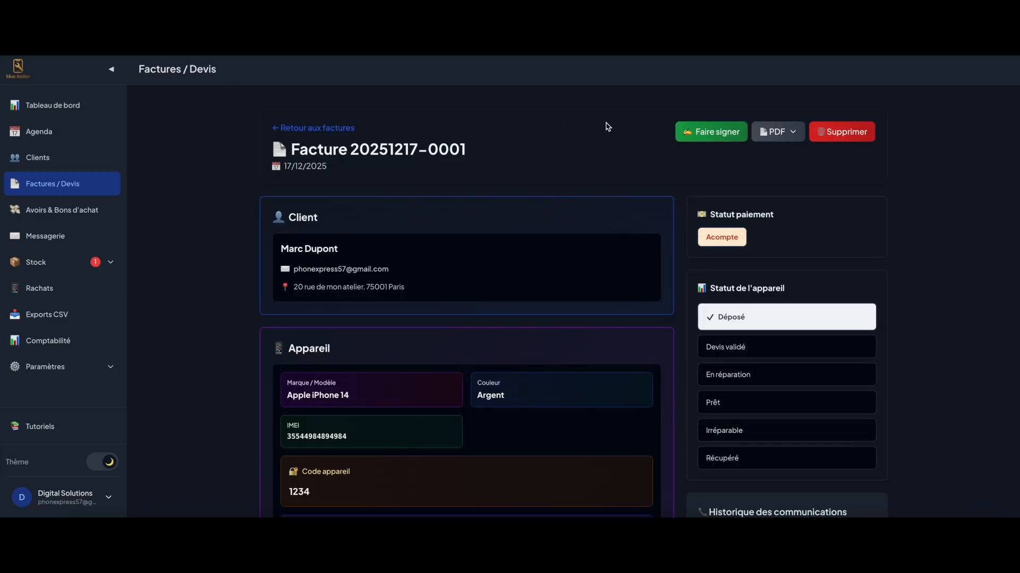
scroll(375, 417, down, 2)
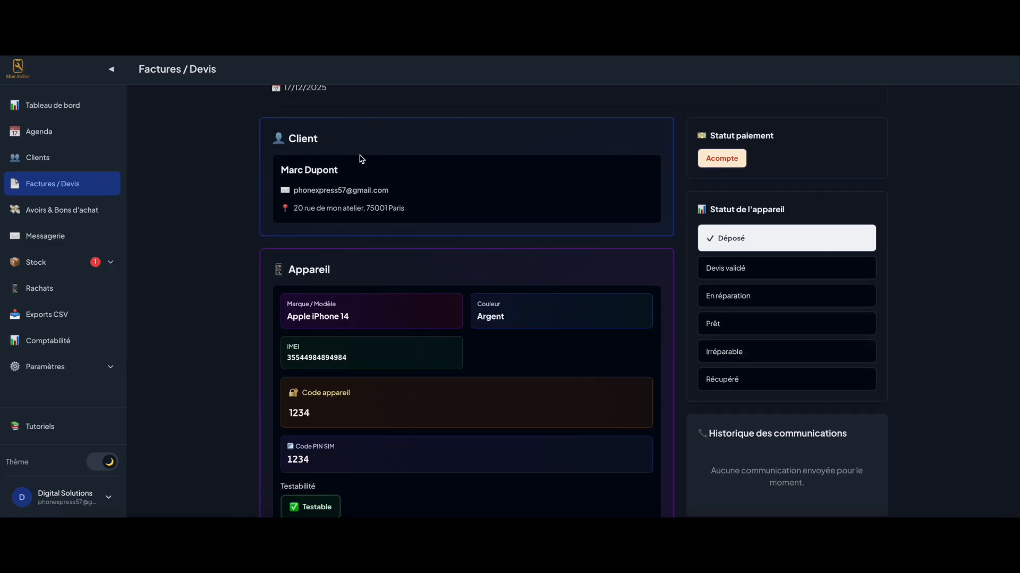
scroll(441, 360, down, 1)
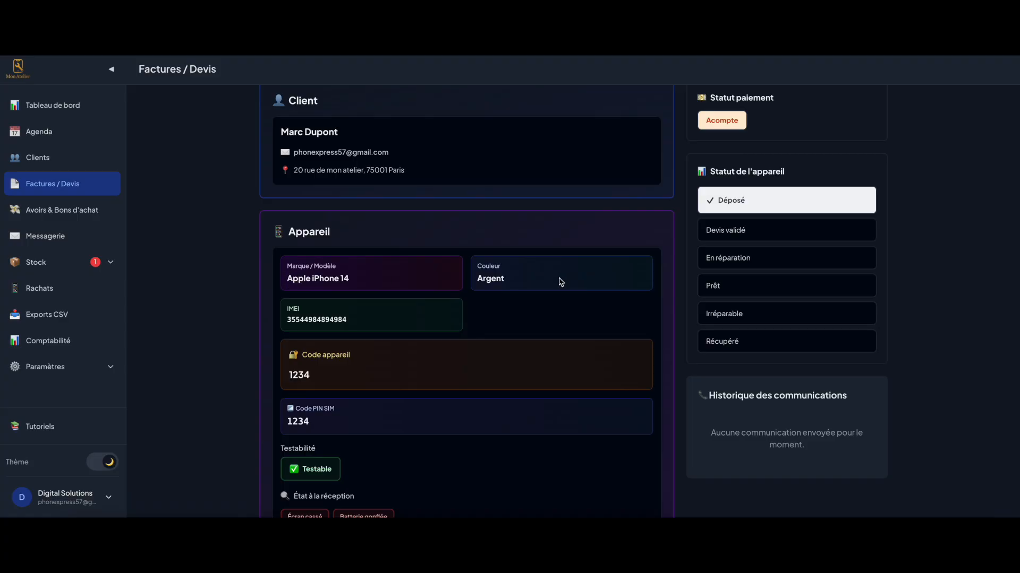
scroll(328, 412, down, 3)
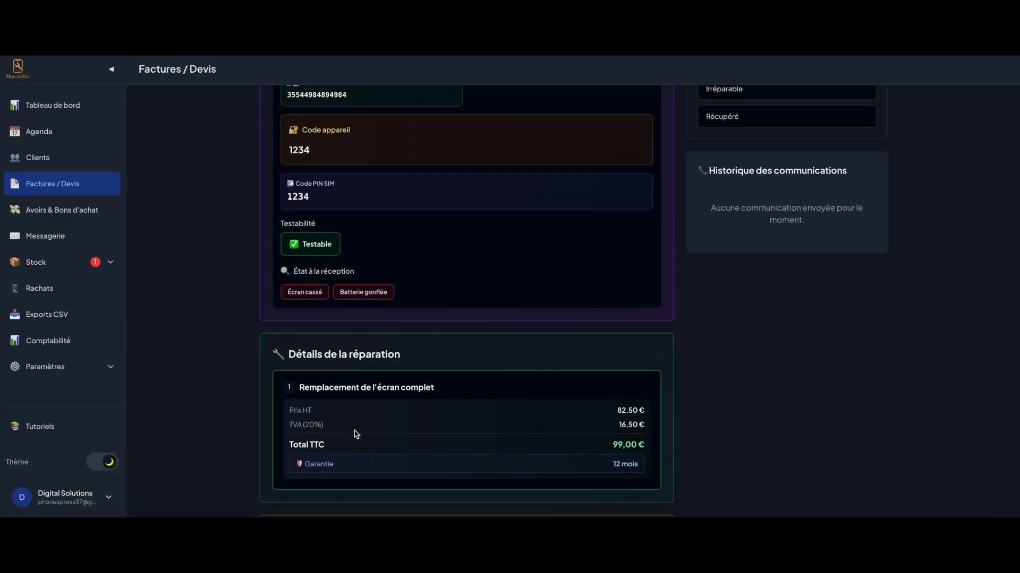
scroll(354, 431, up, 6)
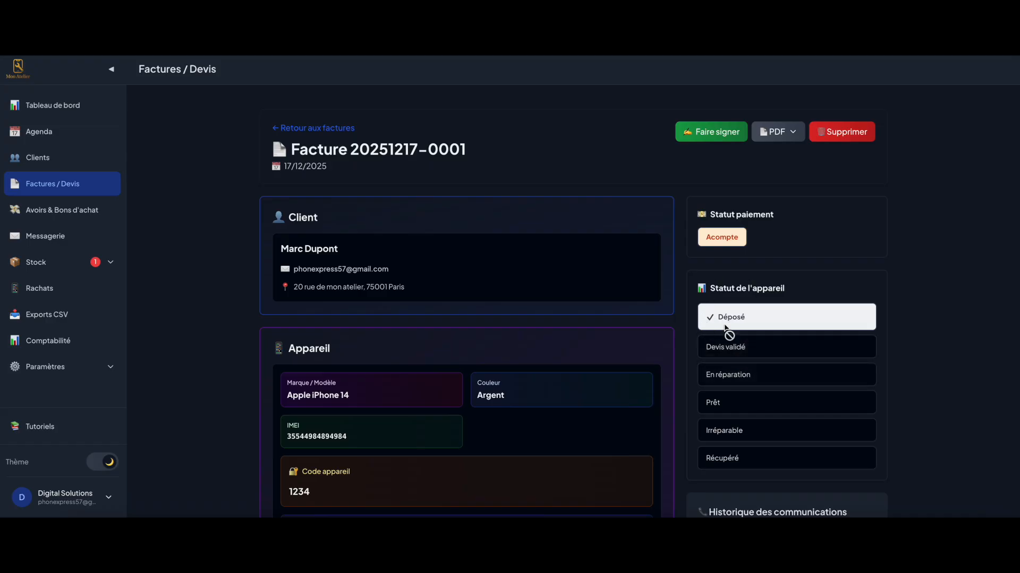
click(721, 137)
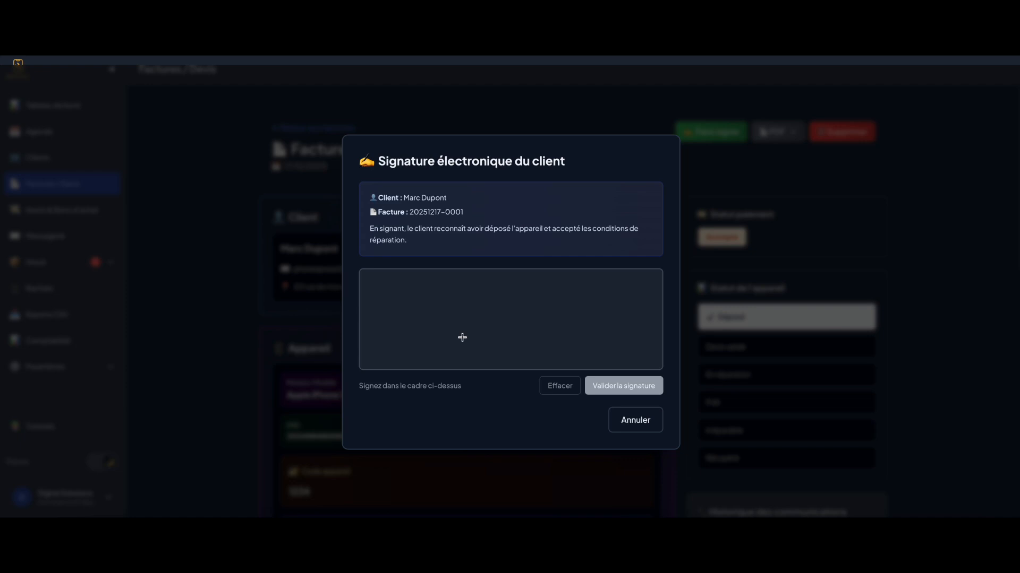
drag(446, 321, 580, 300)
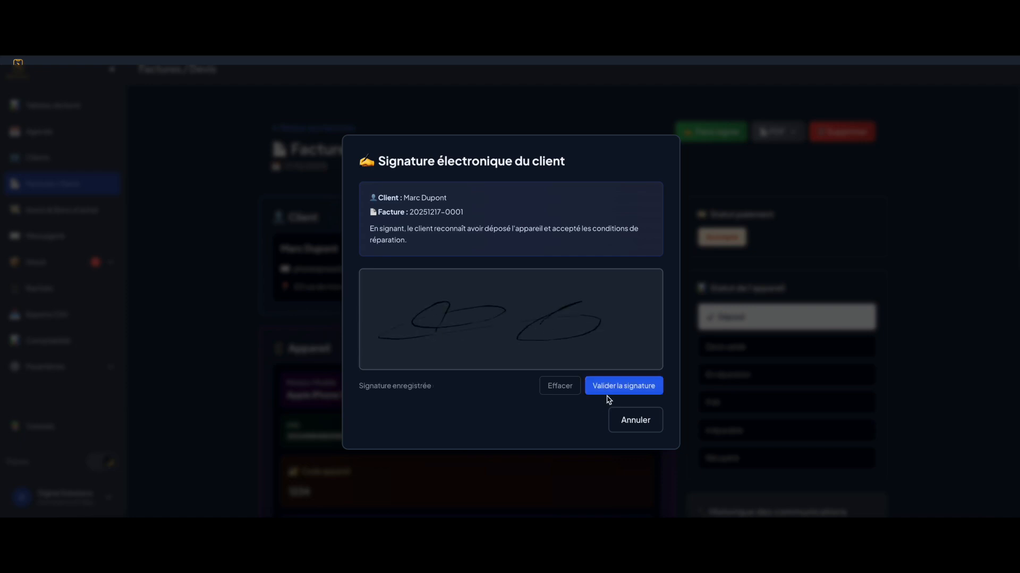
click(609, 392)
click(775, 131)
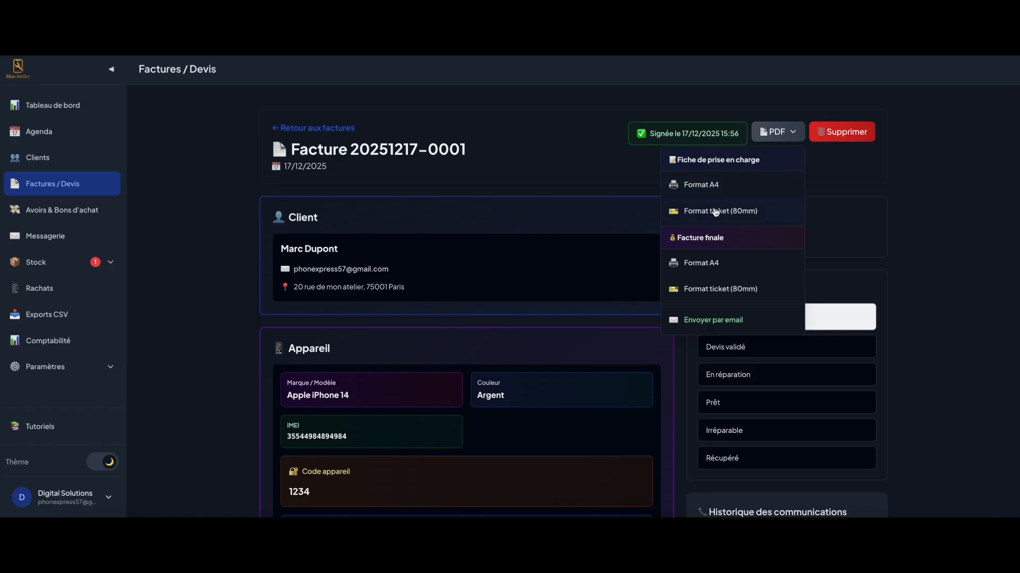
Preview the signed intake sheet as an 80mm ticket and as an A4 PDF, then close it
click(716, 212)
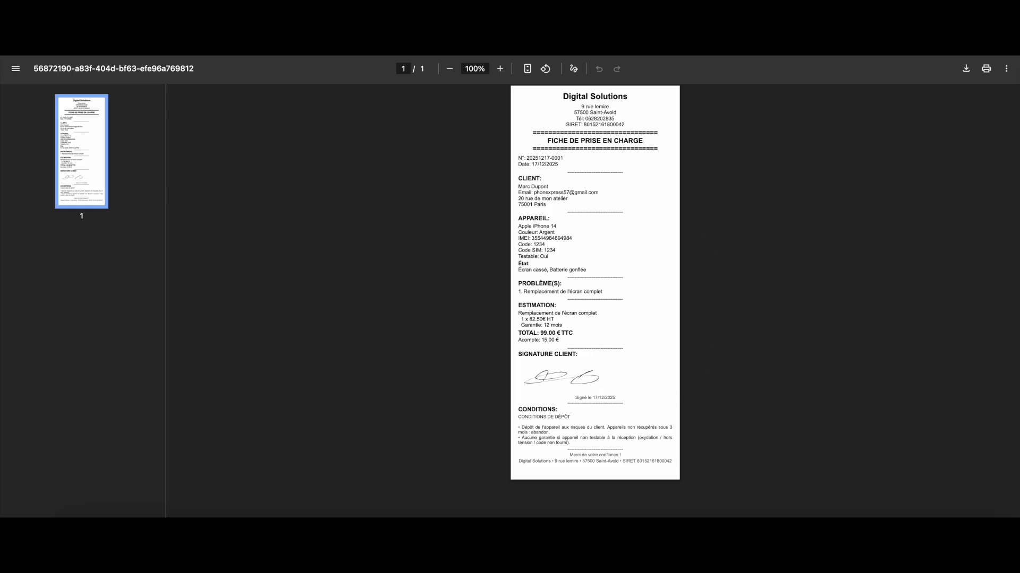
click(690, 21)
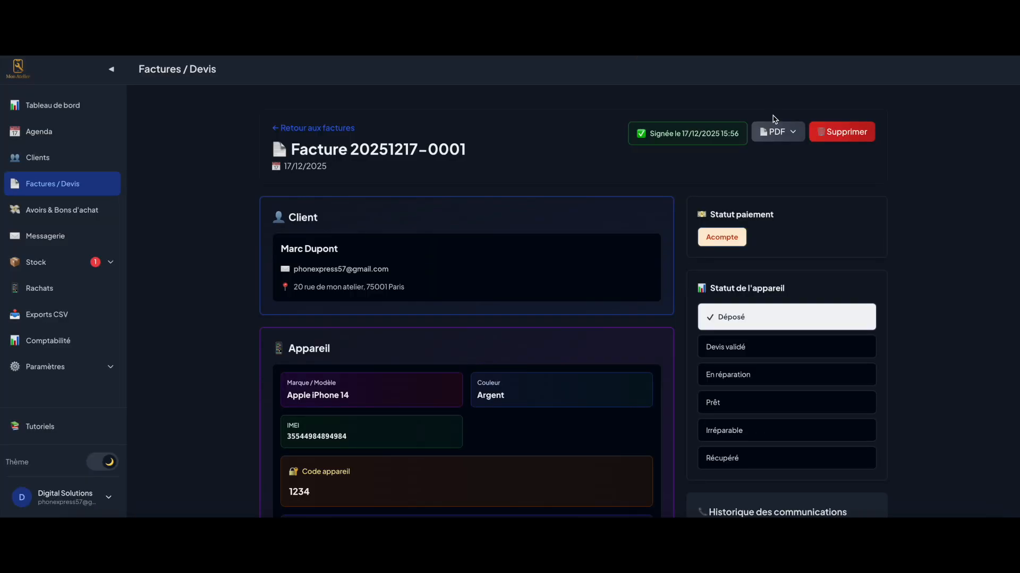
click(779, 132)
click(697, 190)
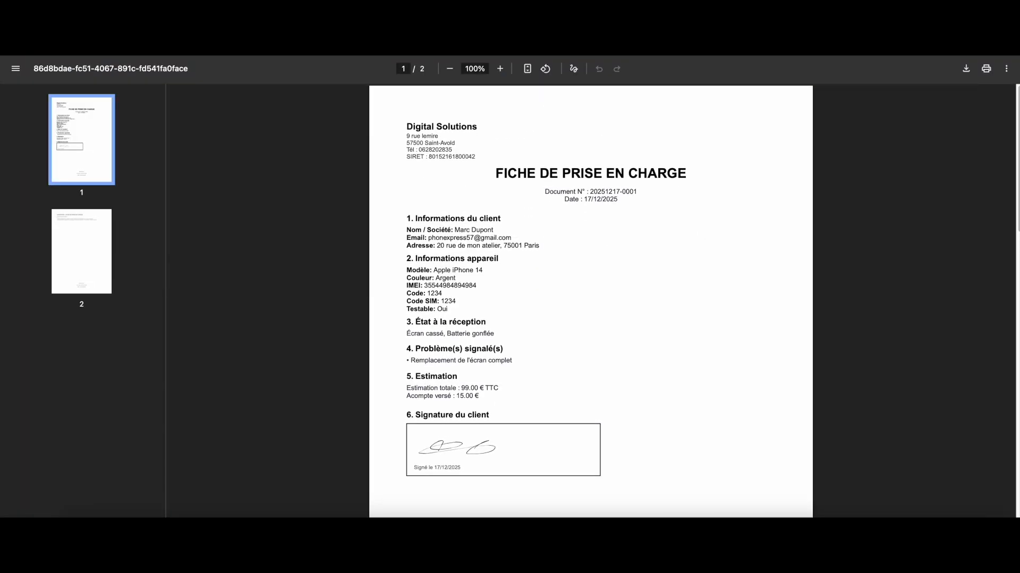
key(super+w)
scroll(743, 223, down, 2)
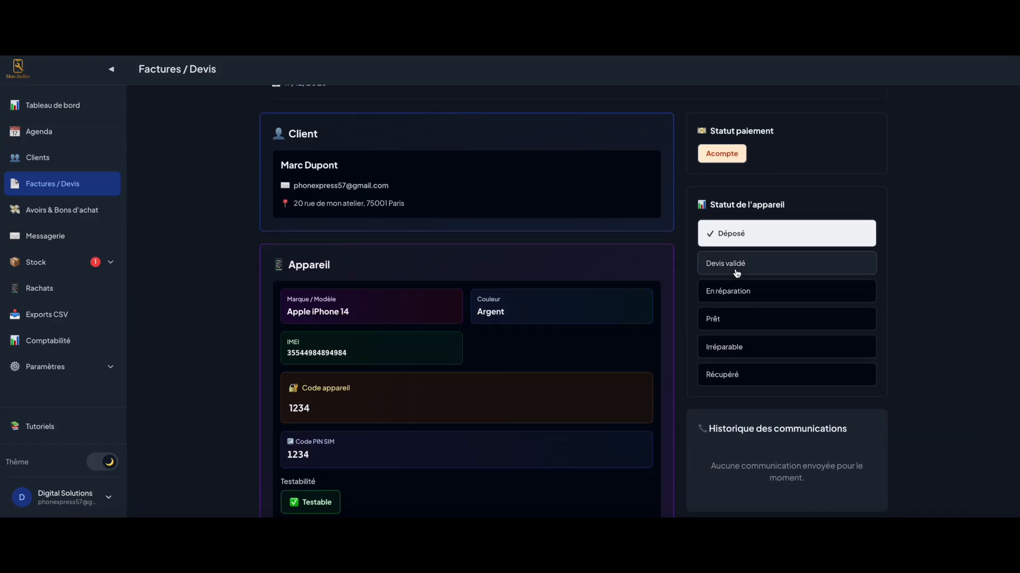
Change the iPhone 14 status from En réparation to Prêt
click(738, 298)
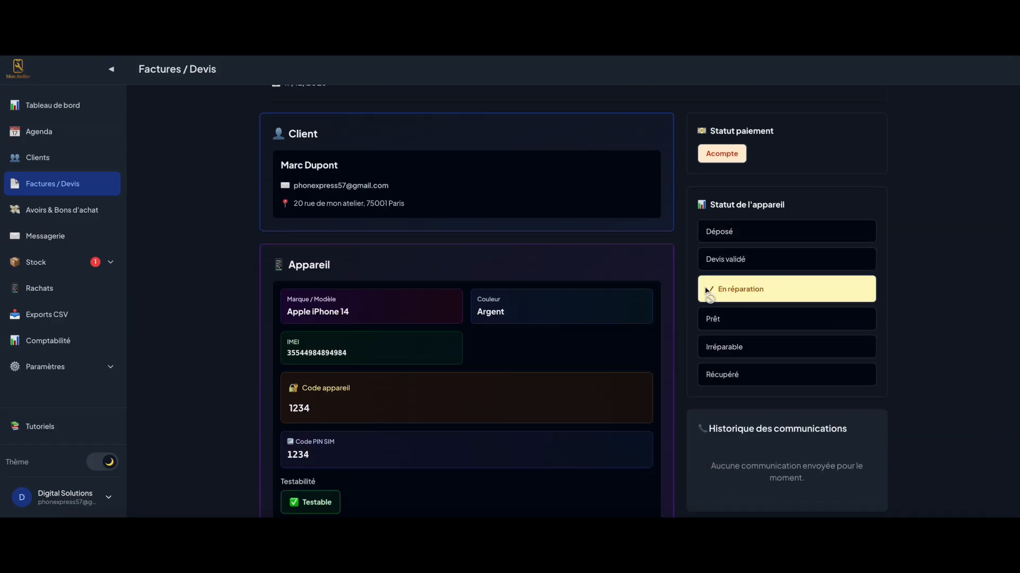
click(731, 322)
scroll(725, 313, down, 2)
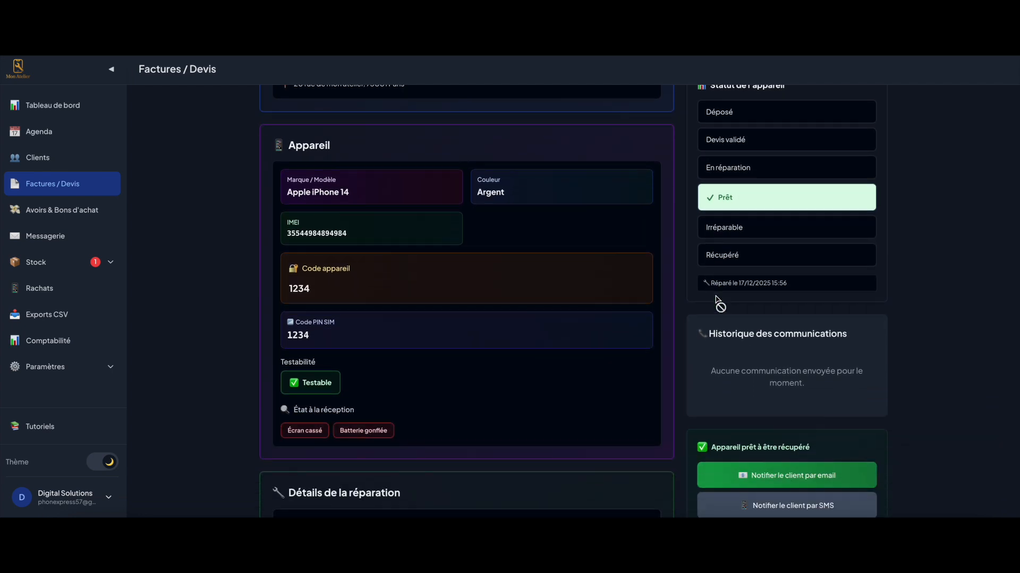
scroll(725, 329, down, 2)
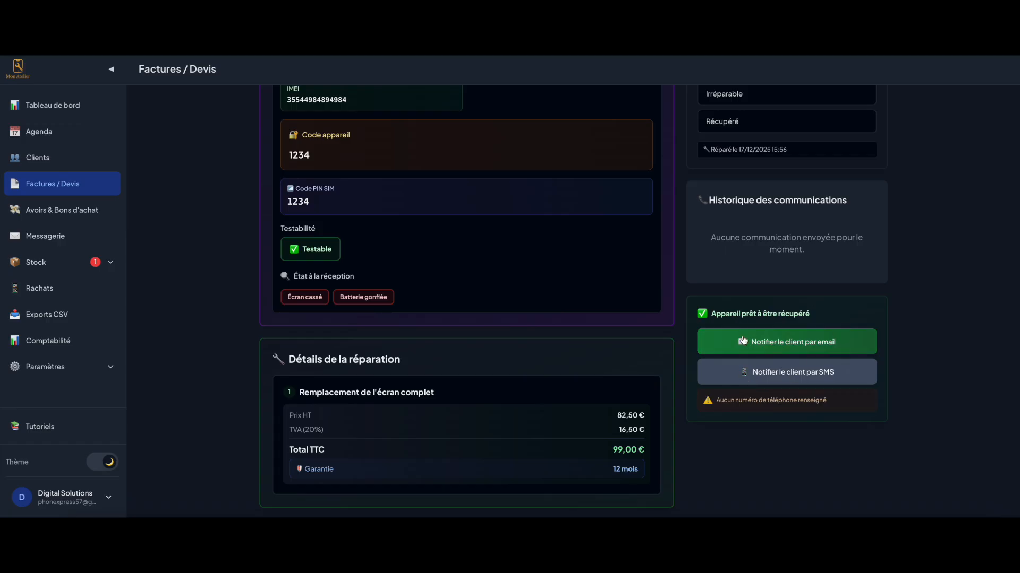
Email the client that the device is ready and return to the Factures / Devis list
click(770, 340)
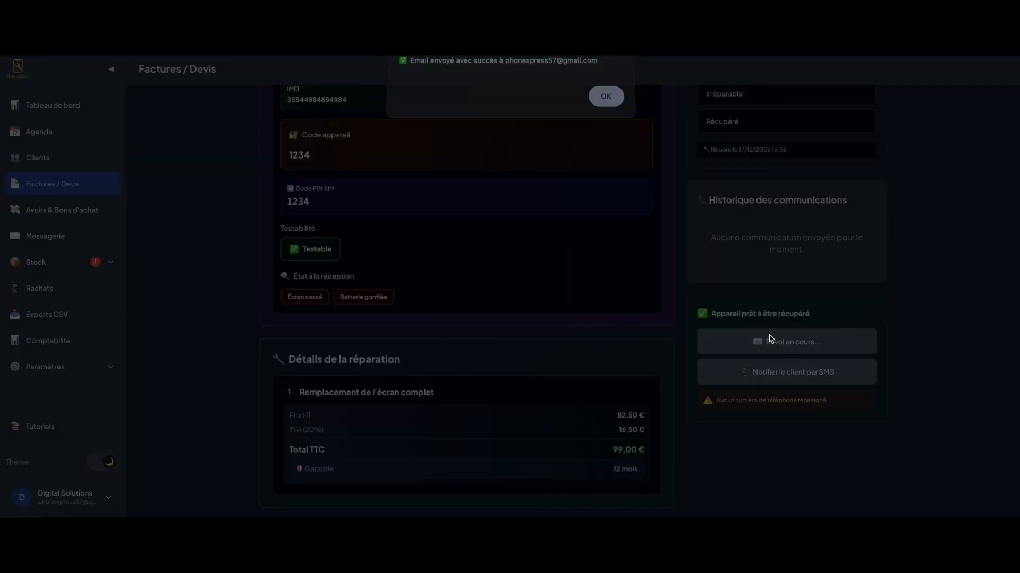
click(607, 102)
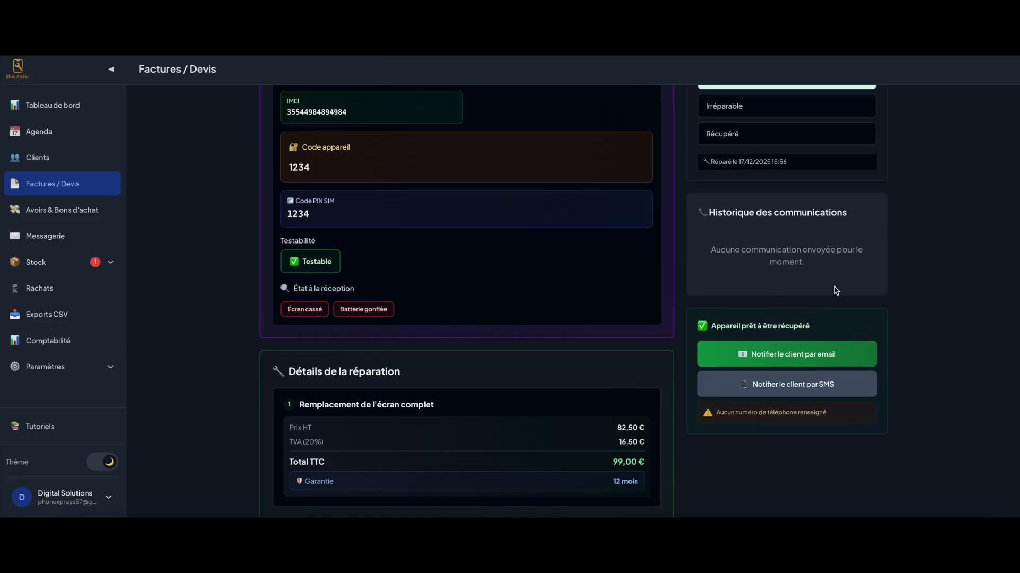
scroll(845, 313, up, 2)
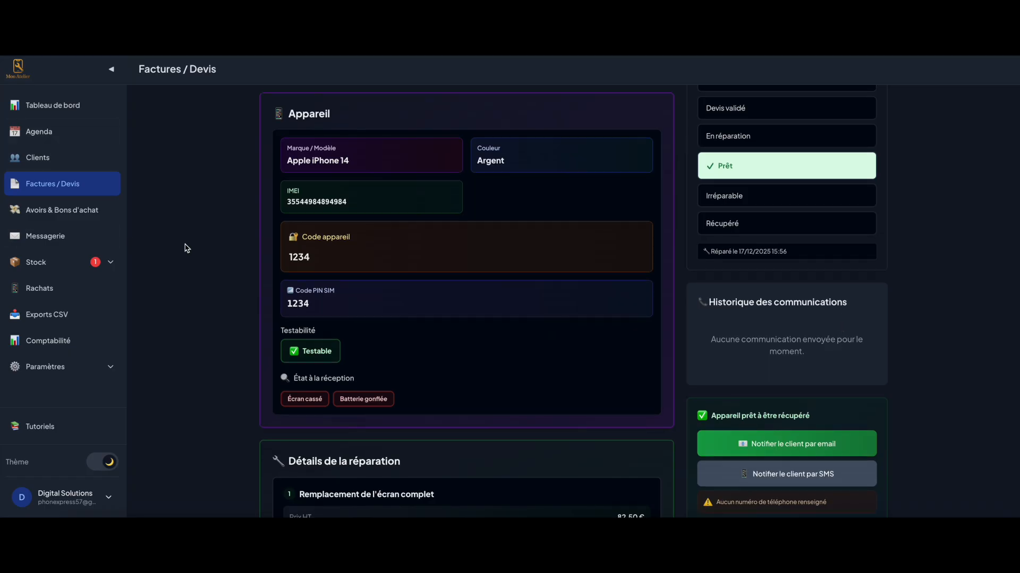
scroll(271, 257, up, 4)
click(53, 188)
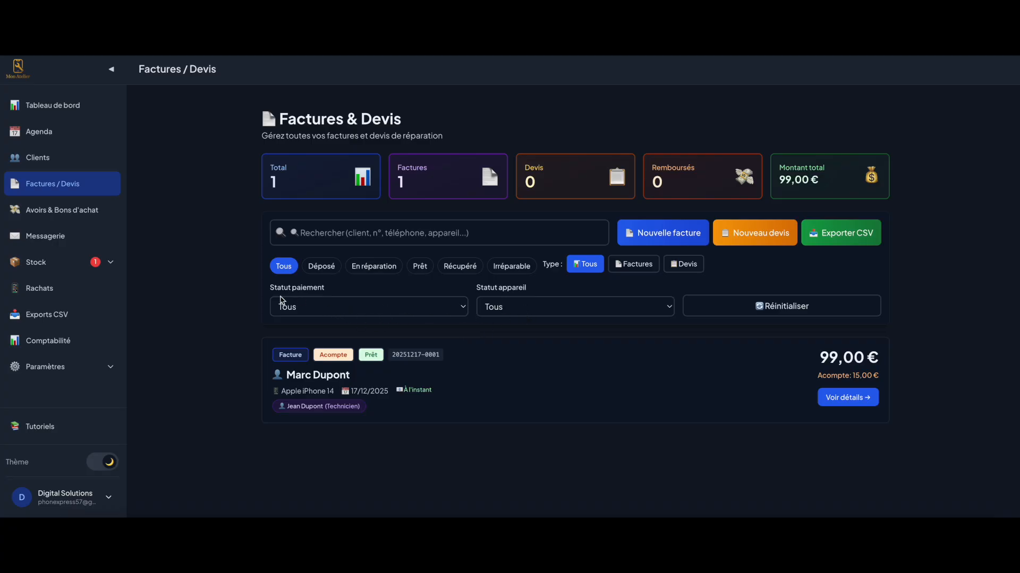
click(375, 307)
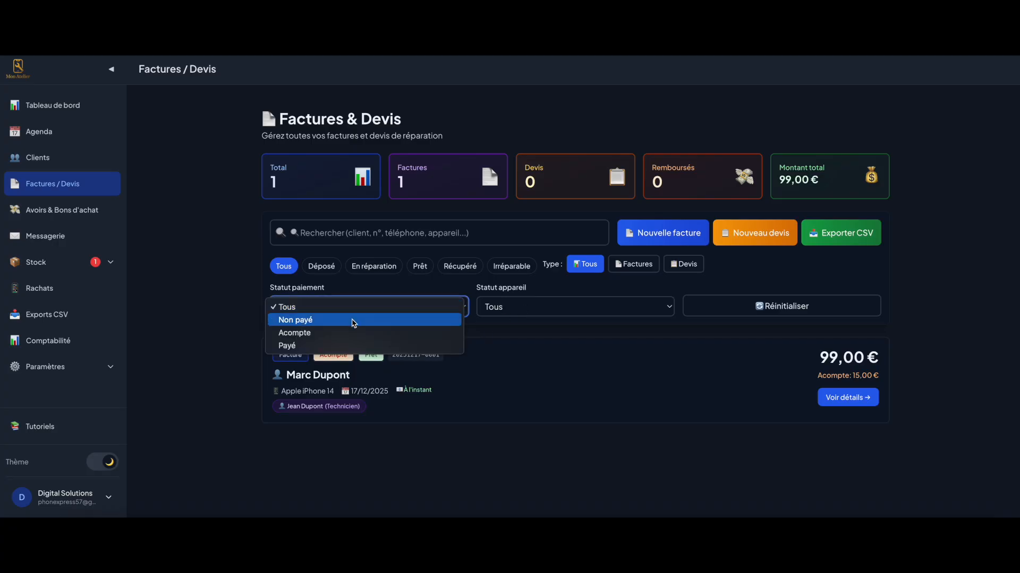
click(338, 346)
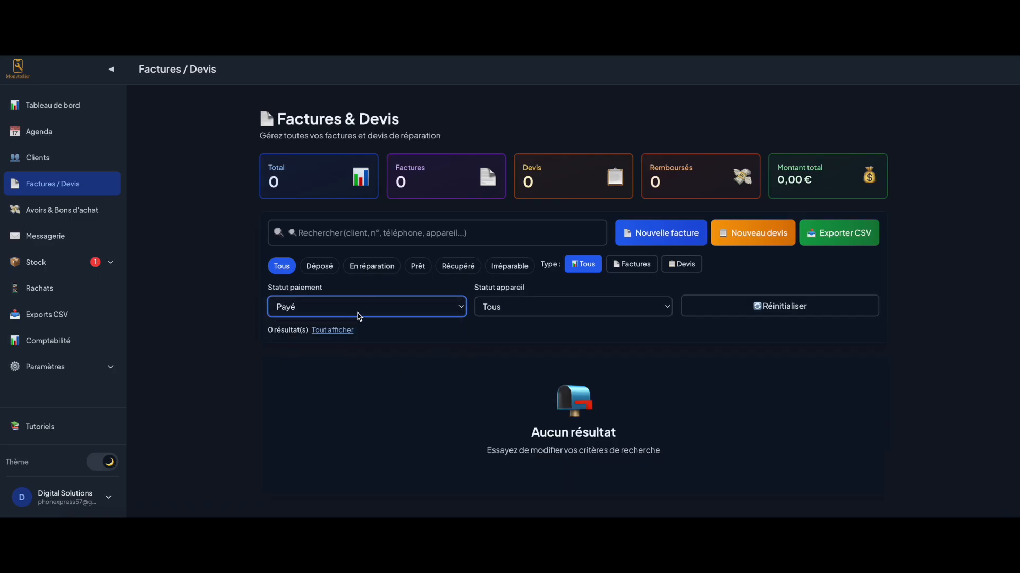
click(360, 317)
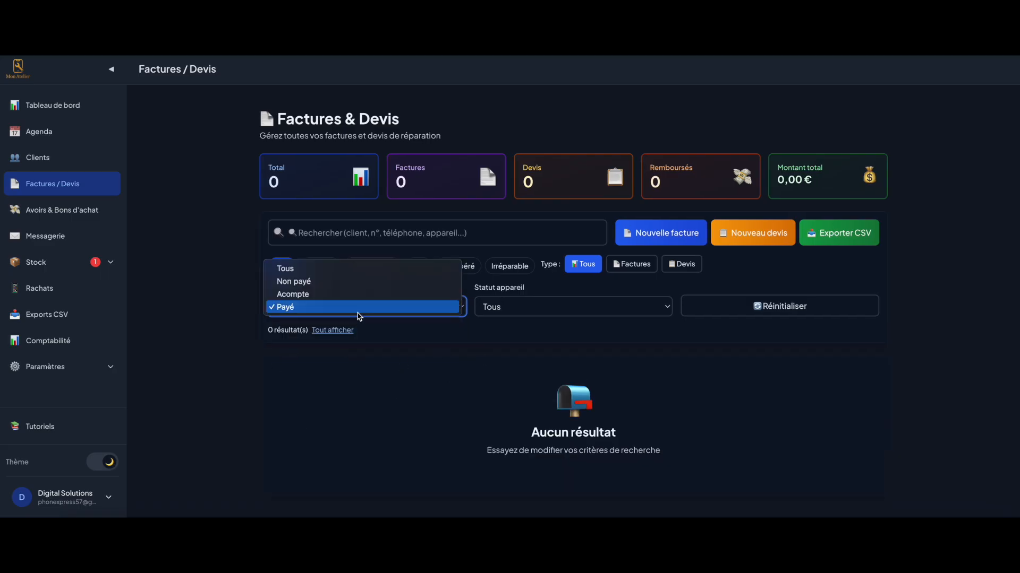
click(357, 269)
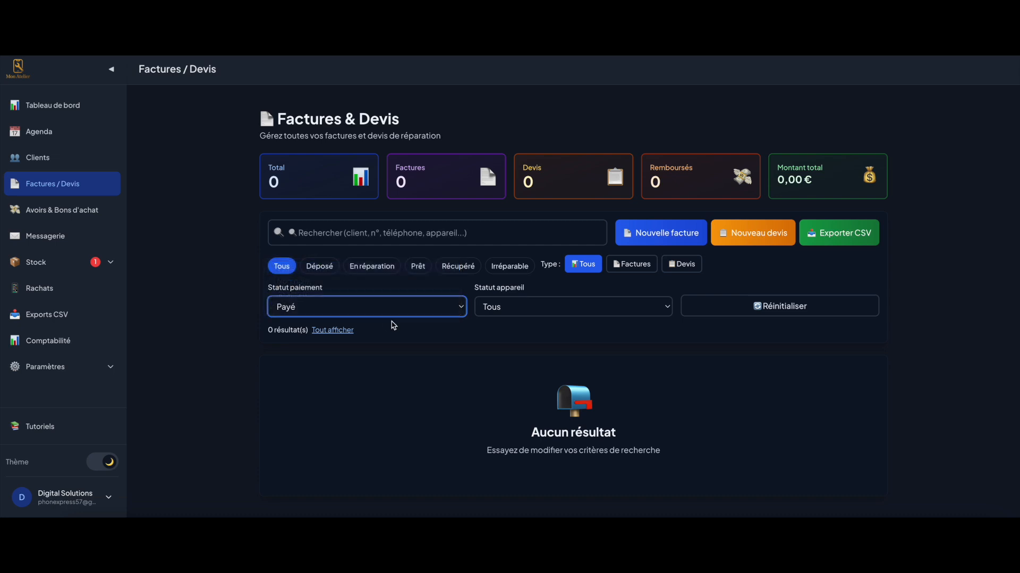
click(562, 308)
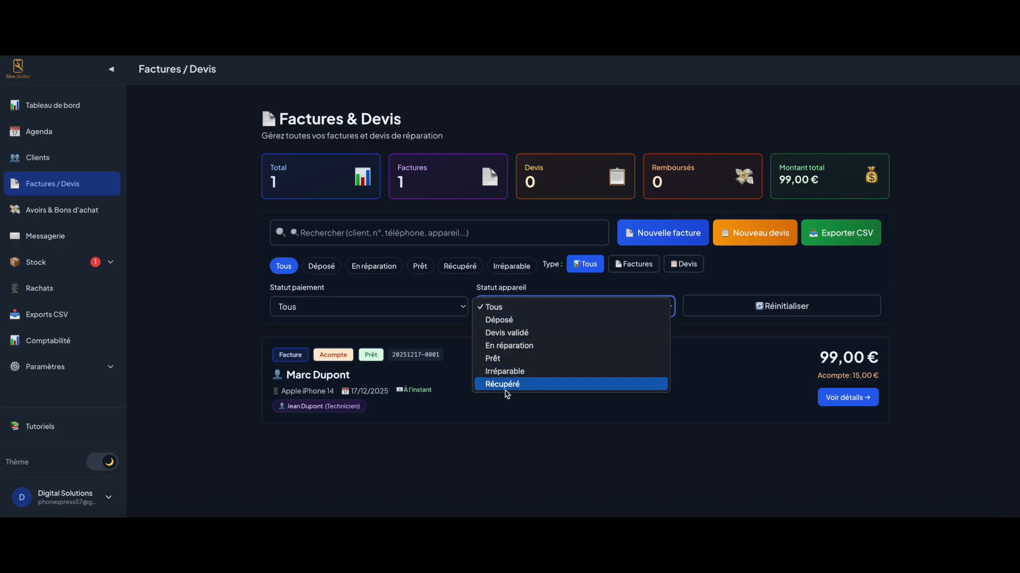
click(425, 378)
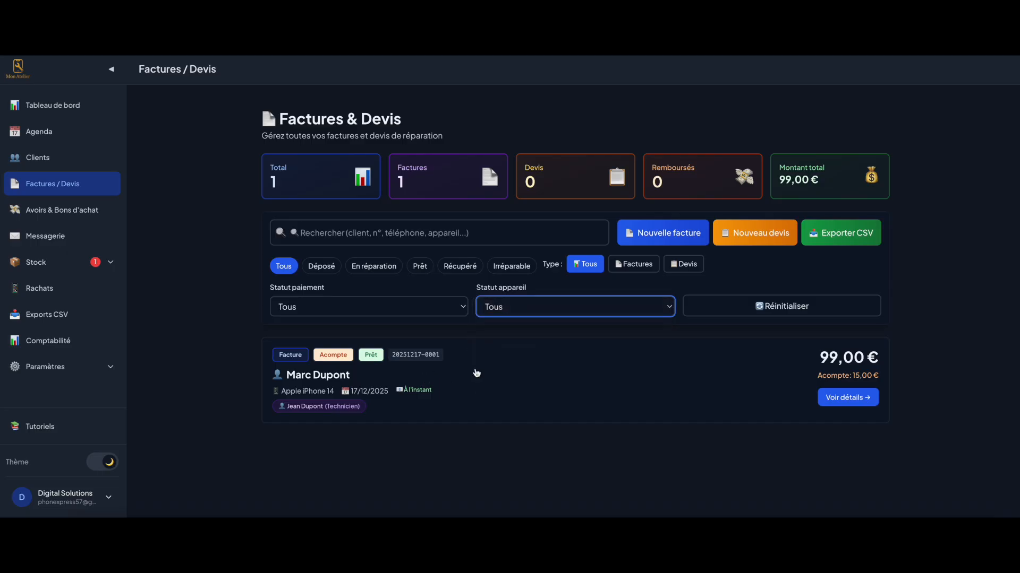
click(528, 380)
scroll(528, 378, down, 8)
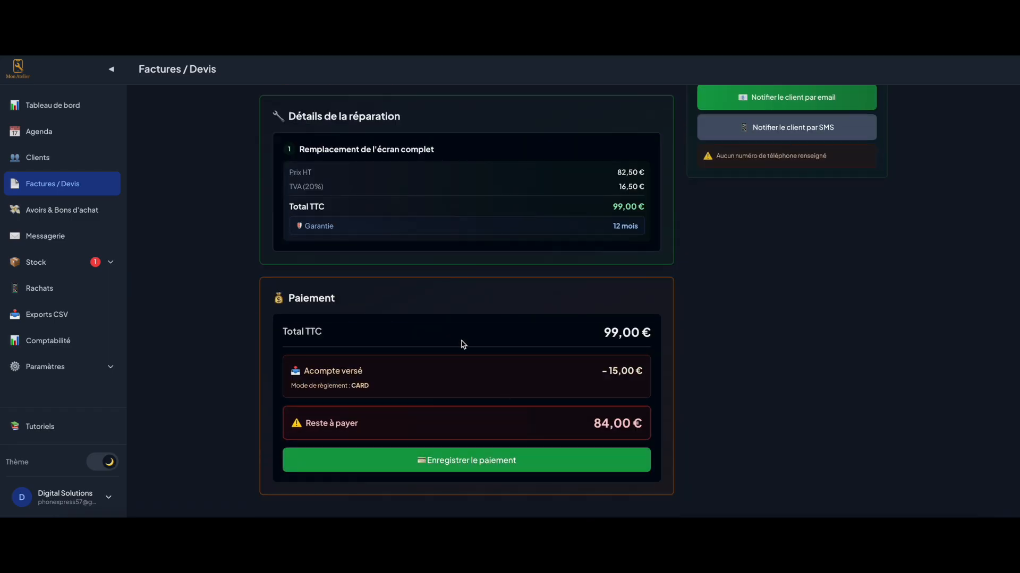
click(452, 459)
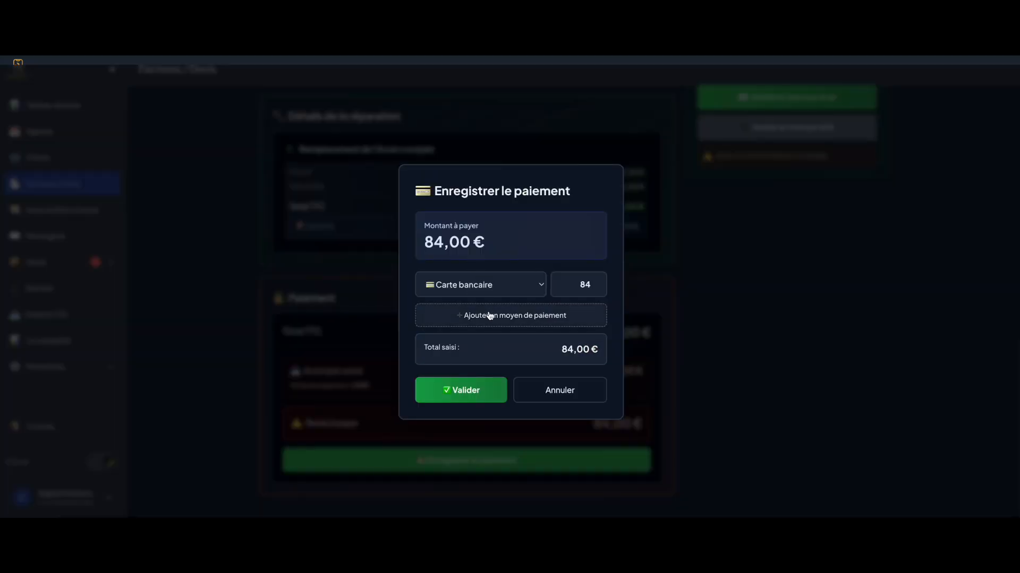
click(466, 397)
Email the paid invoice to the client and dismiss the confirmation
scroll(713, 358, down, 6)
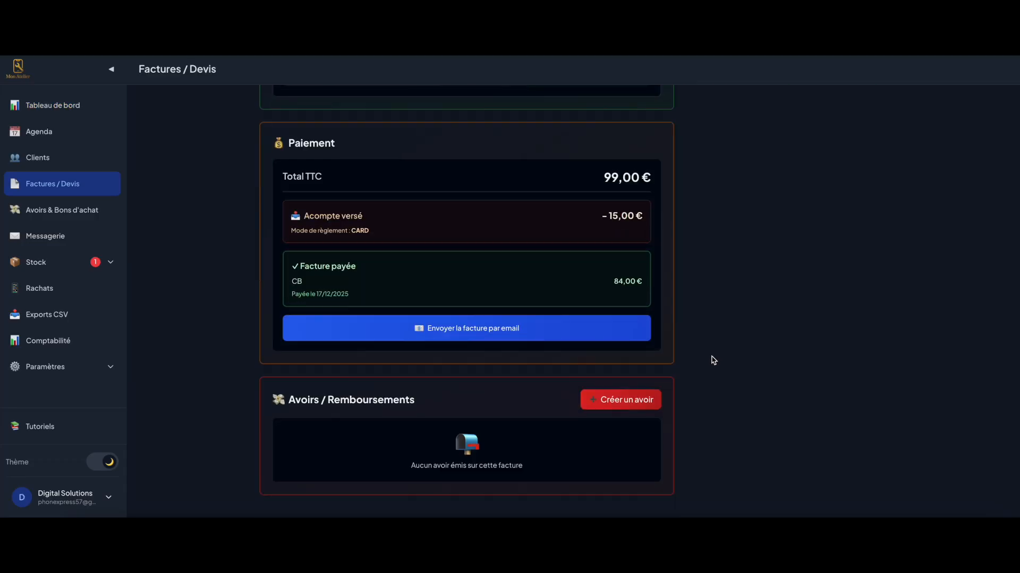
click(457, 331)
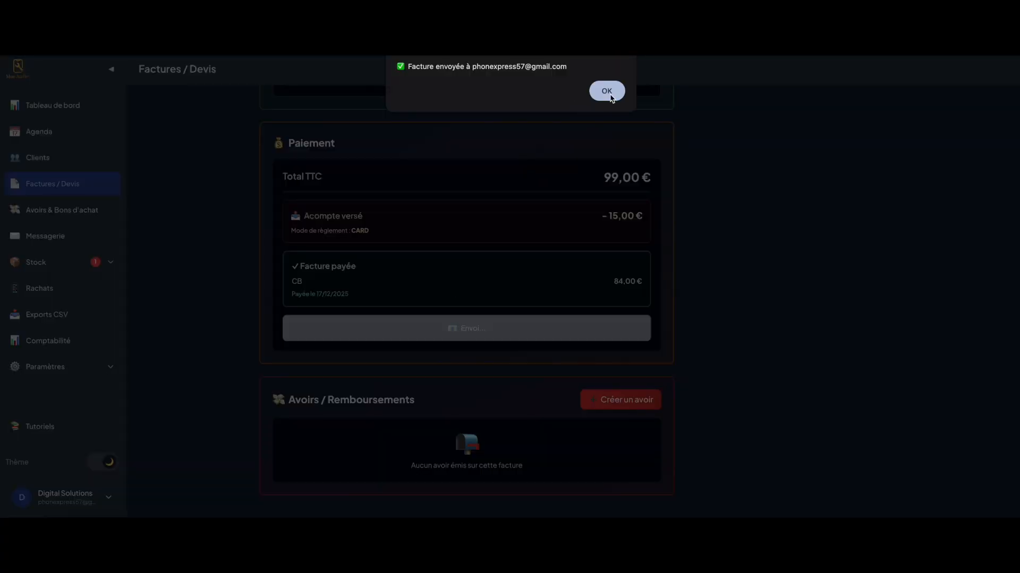
click(611, 98)
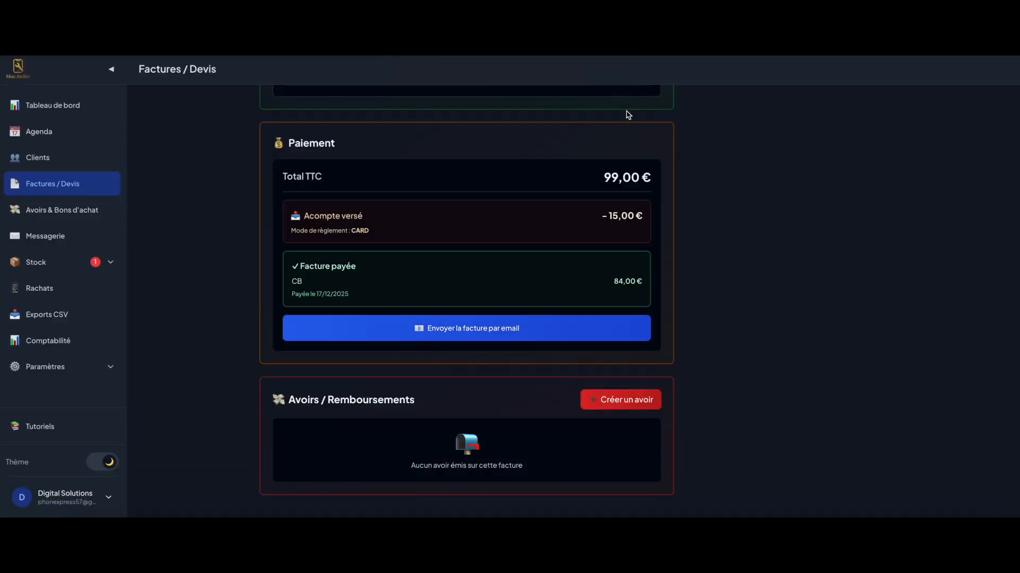
scroll(803, 255, up, 10)
Set the iPhone 14 device status to Récupéré
scroll(767, 301, up, 3)
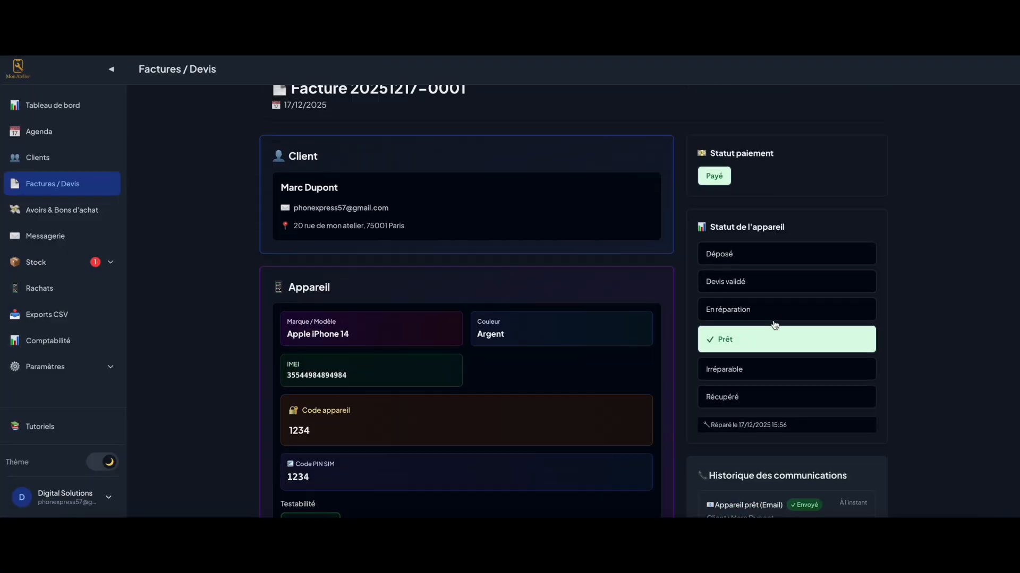
click(722, 397)
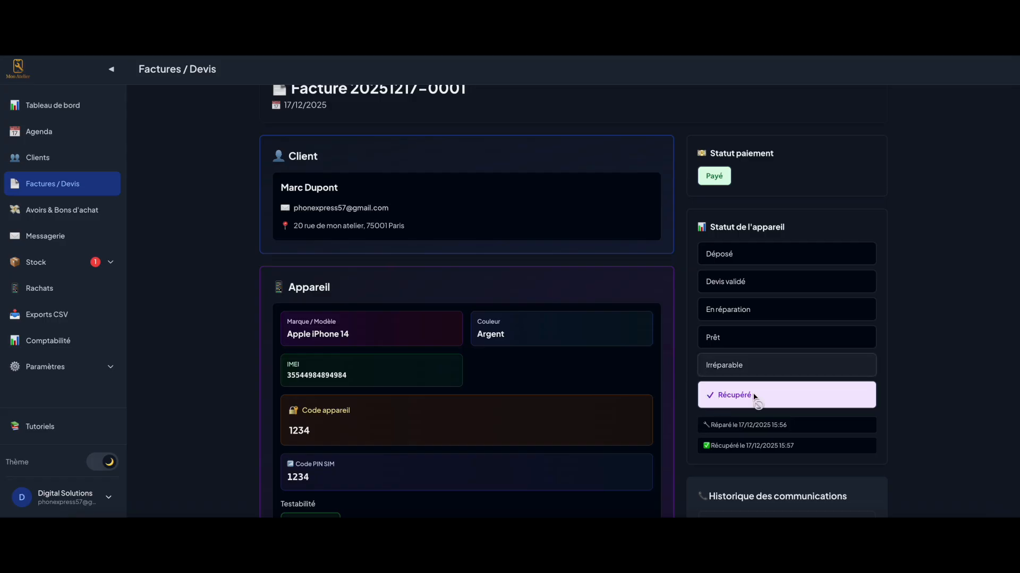
scroll(661, 360, up, 2)
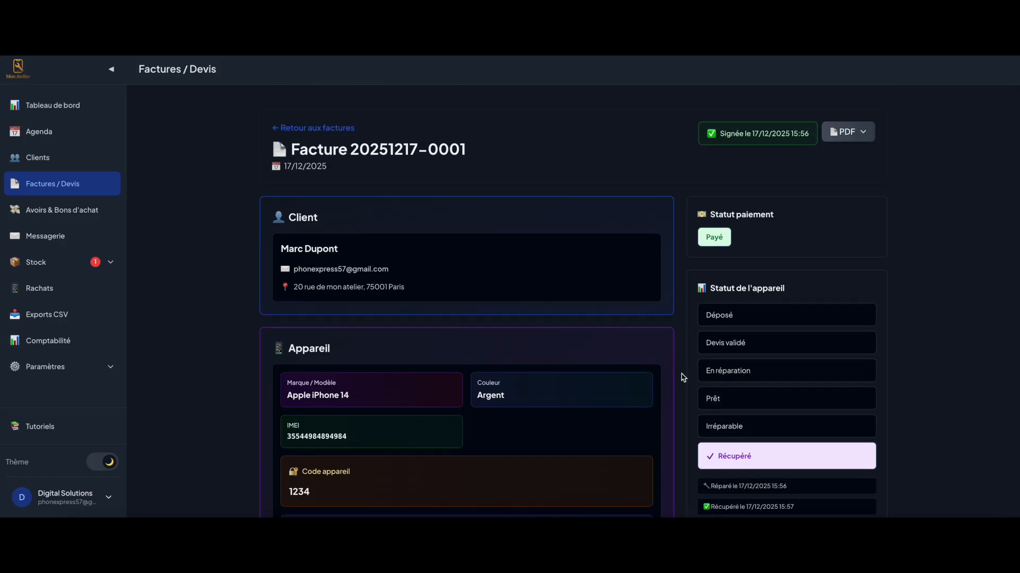
Preview the final invoice as an A4 PDF and as an 80mm ticket, closing each
click(847, 131)
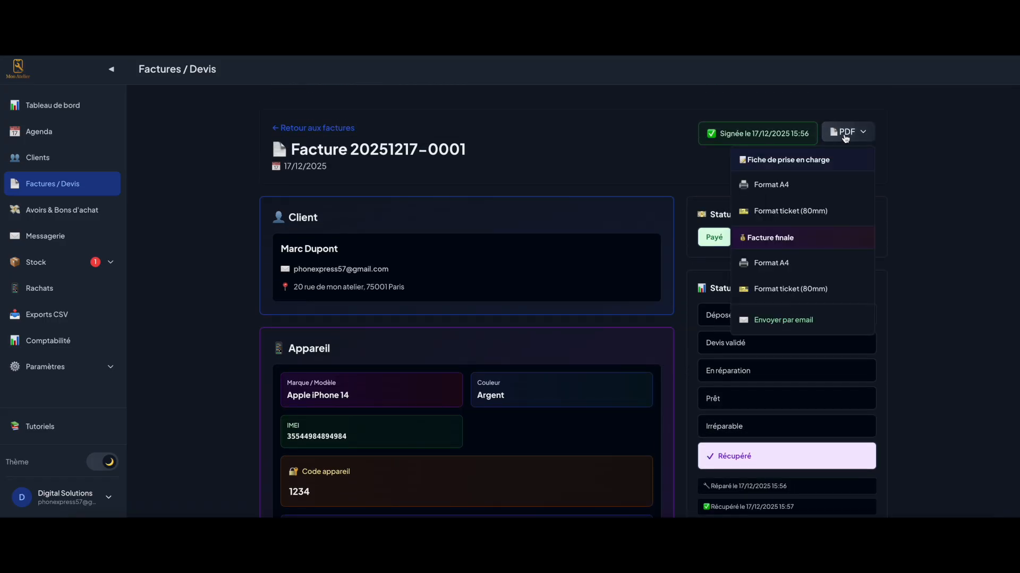
click(777, 273)
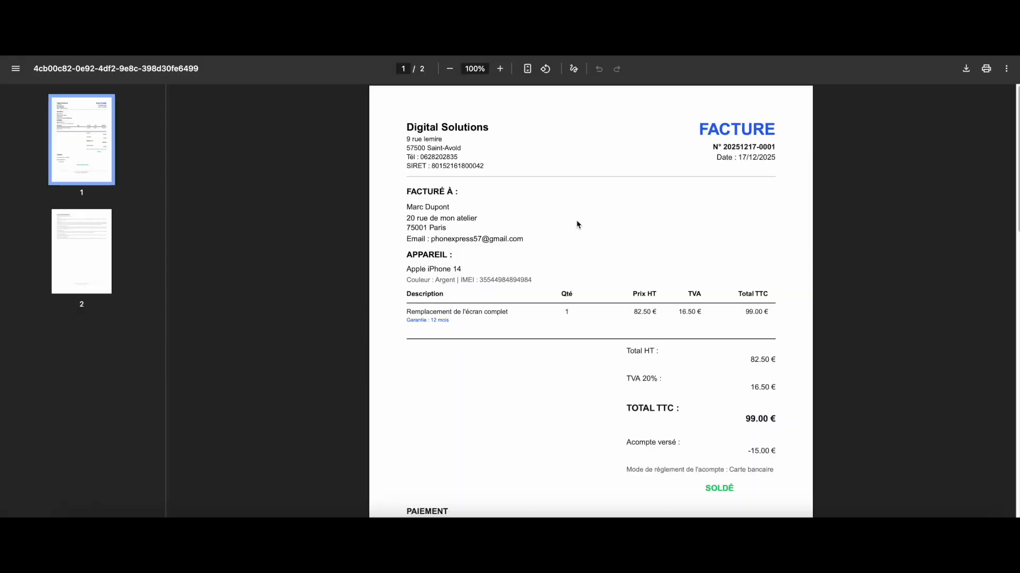
scroll(592, 229, down, 15)
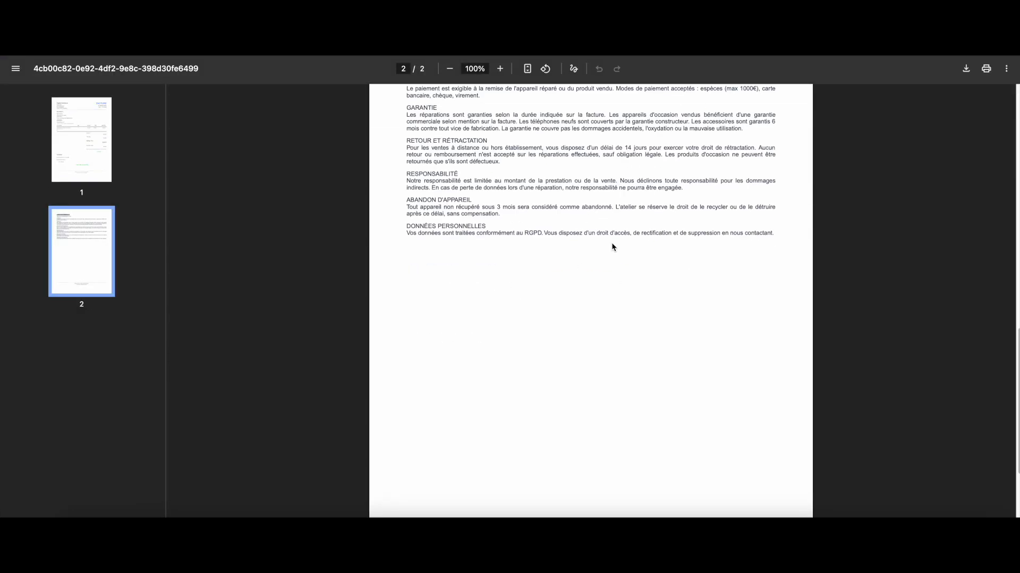
scroll(637, 255, up, 15)
key(ctrl+w)
click(847, 131)
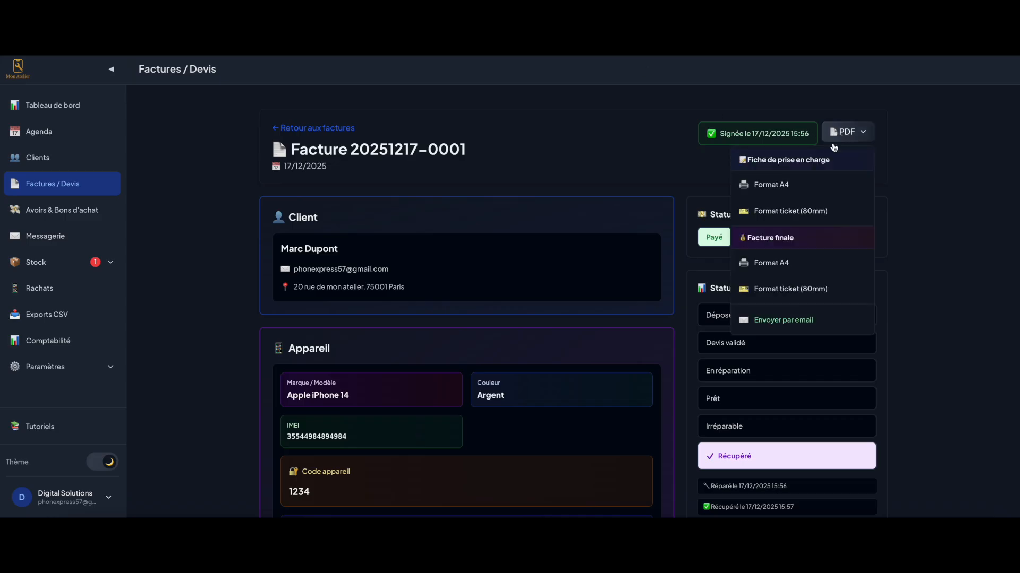
click(768, 289)
scroll(615, 202, down, 2)
scroll(619, 109, up, 2)
key(ctrl+w)
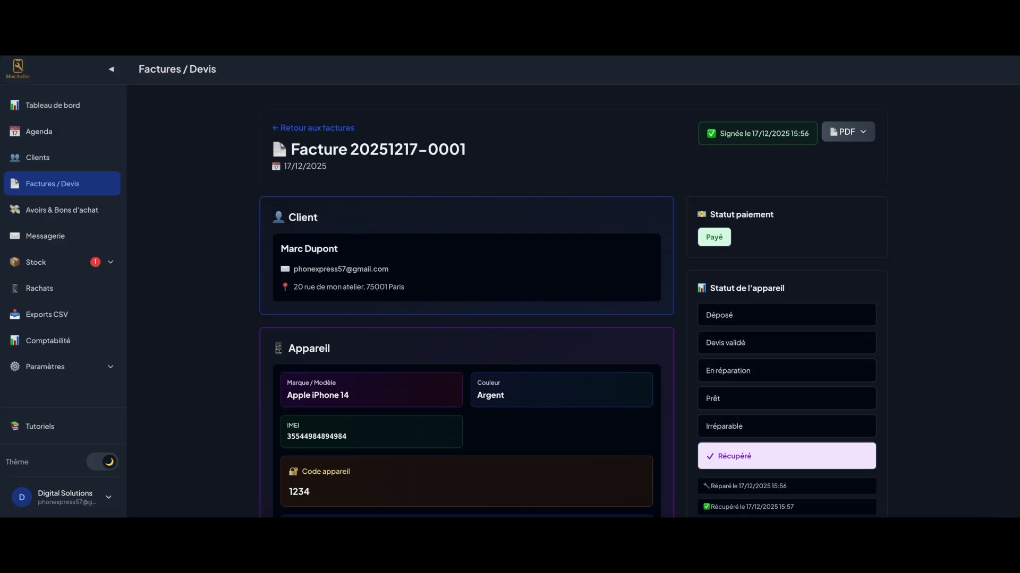
click(64, 183)
Read the device-ready email sent to the customer in Messagerie
click(48, 235)
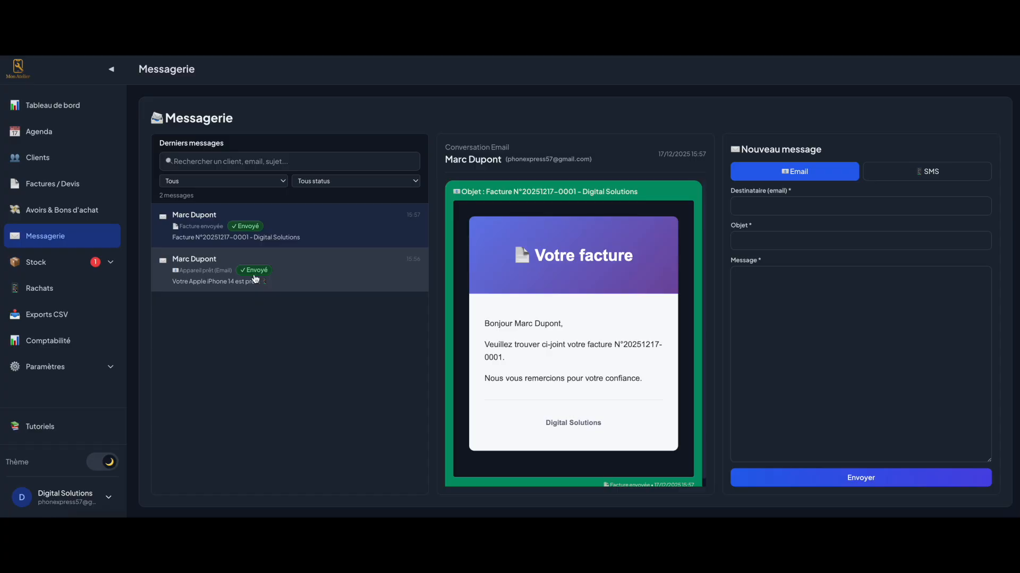
click(311, 275)
scroll(565, 317, down, 5)
scroll(561, 318, up, 3)
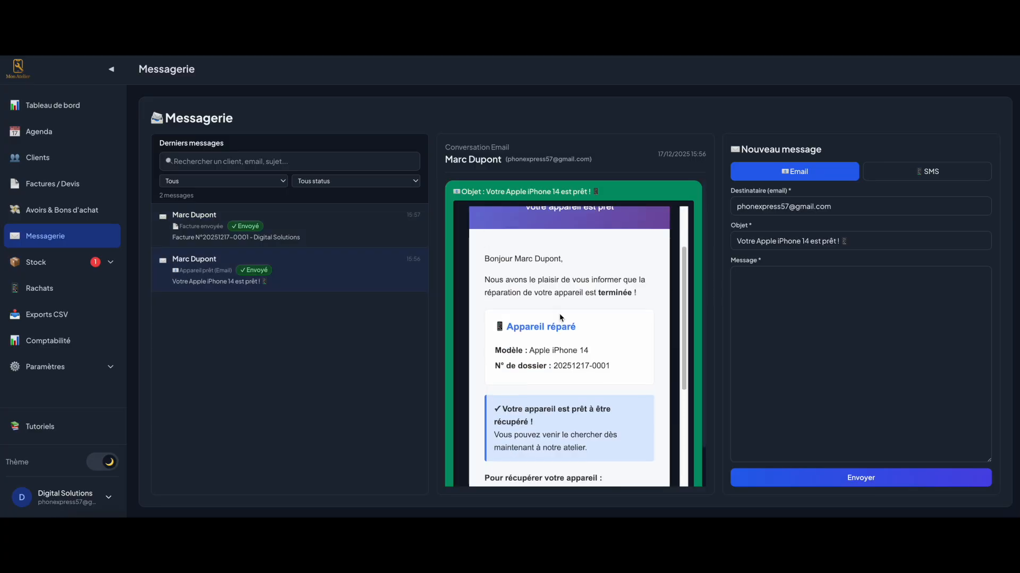
scroll(561, 318, up, 3)
scroll(553, 335, down, 1)
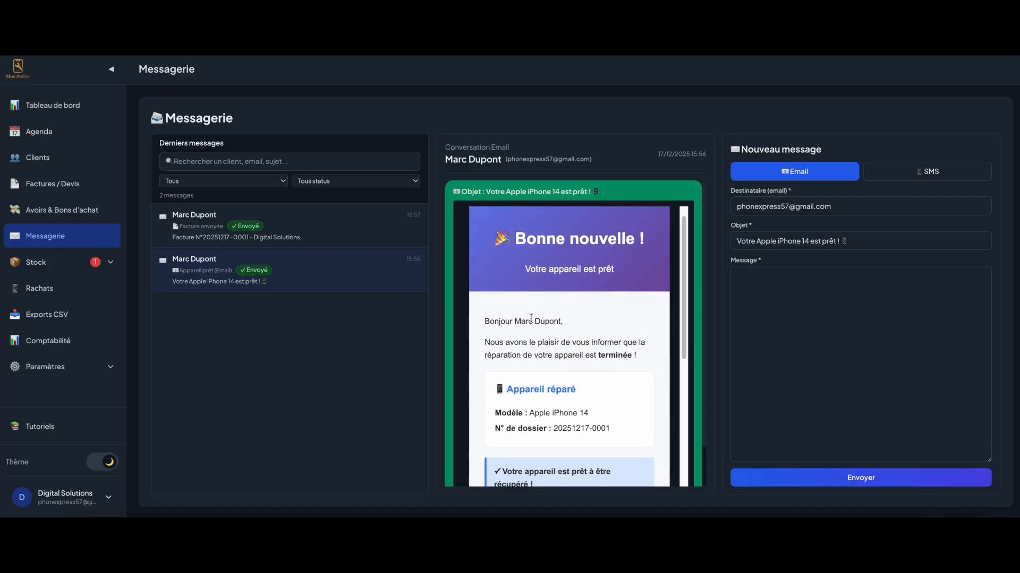
scroll(539, 325, down, 3)
scroll(531, 322, down, 2)
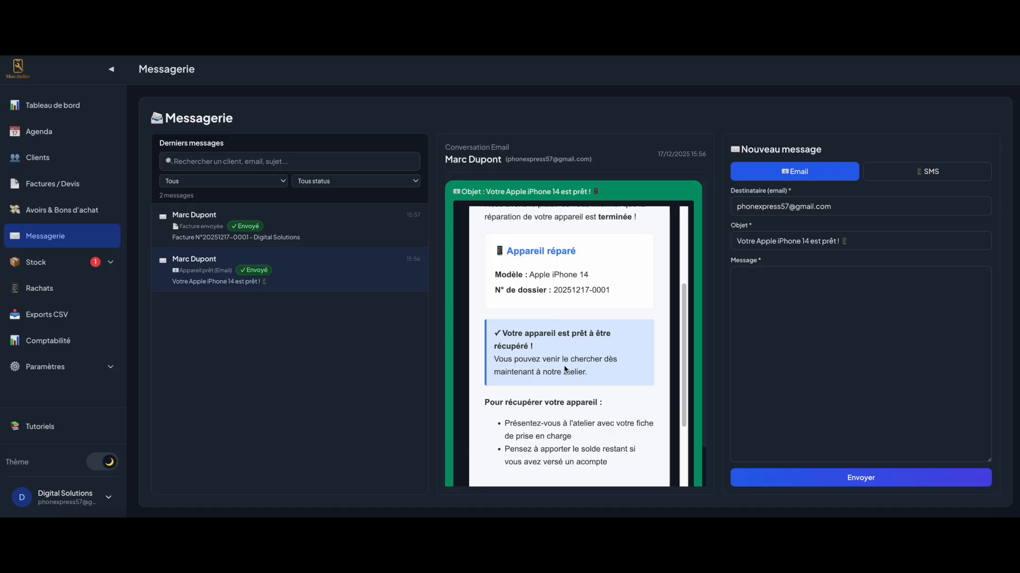
Read the invoice email, then go to Stock > Avoirs & Bons d'achat
click(289, 227)
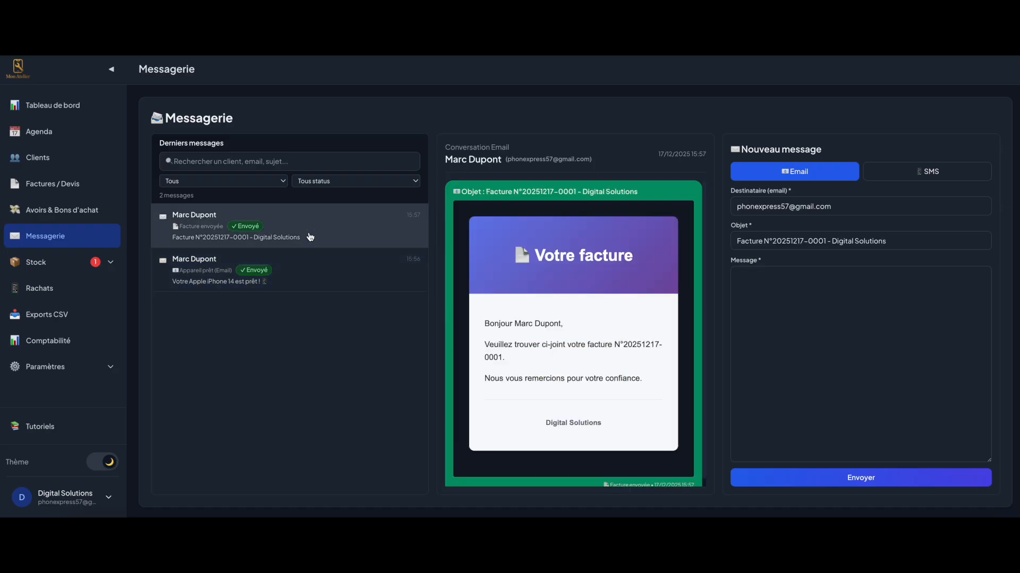
scroll(550, 360, up, 1)
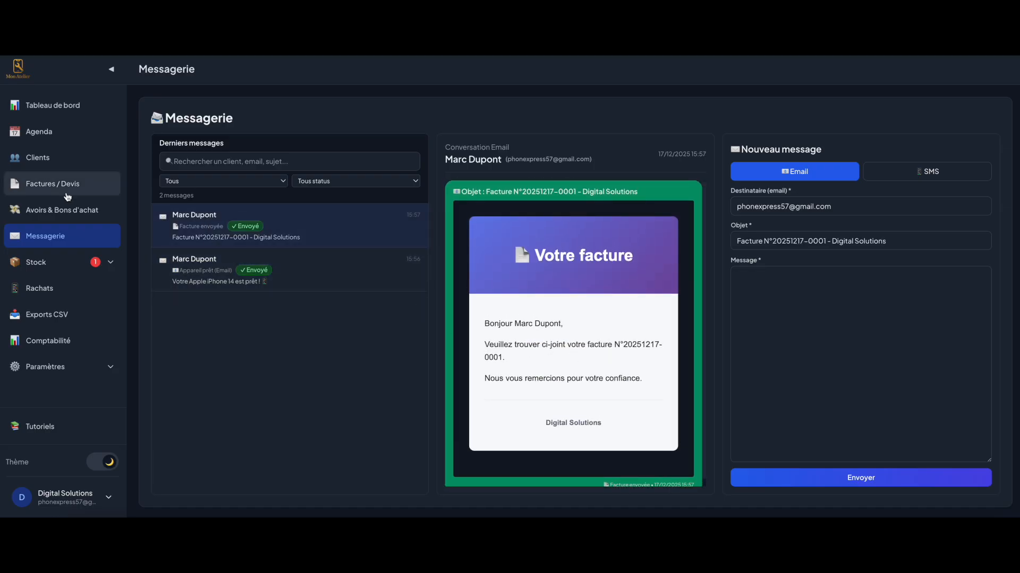
click(64, 260)
click(51, 211)
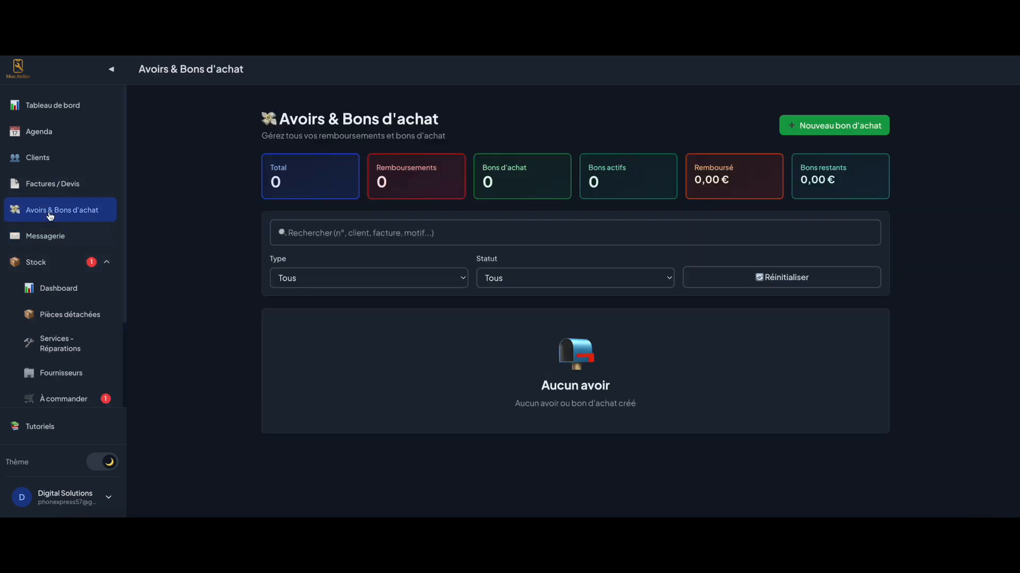
click(67, 183)
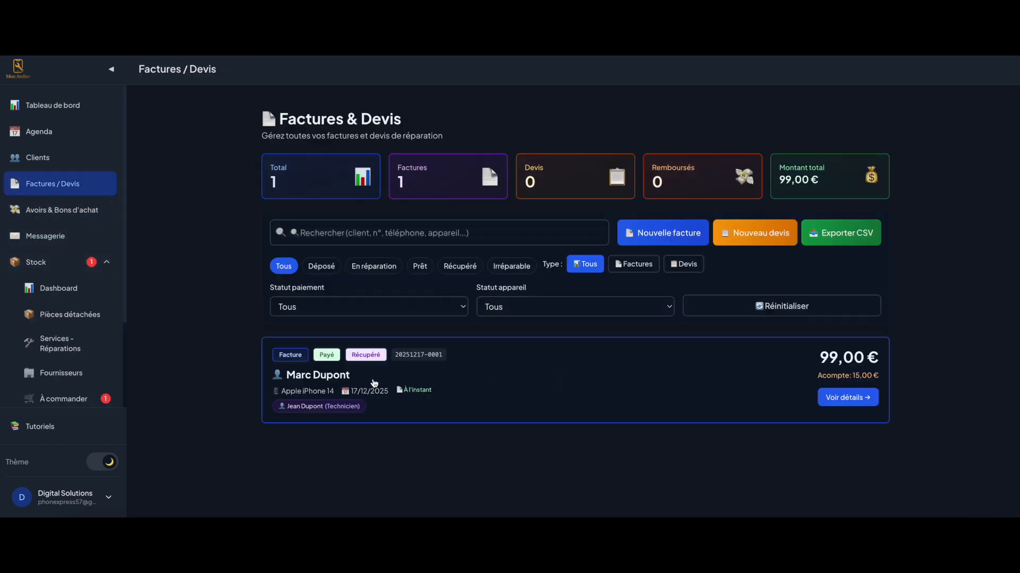
click(496, 389)
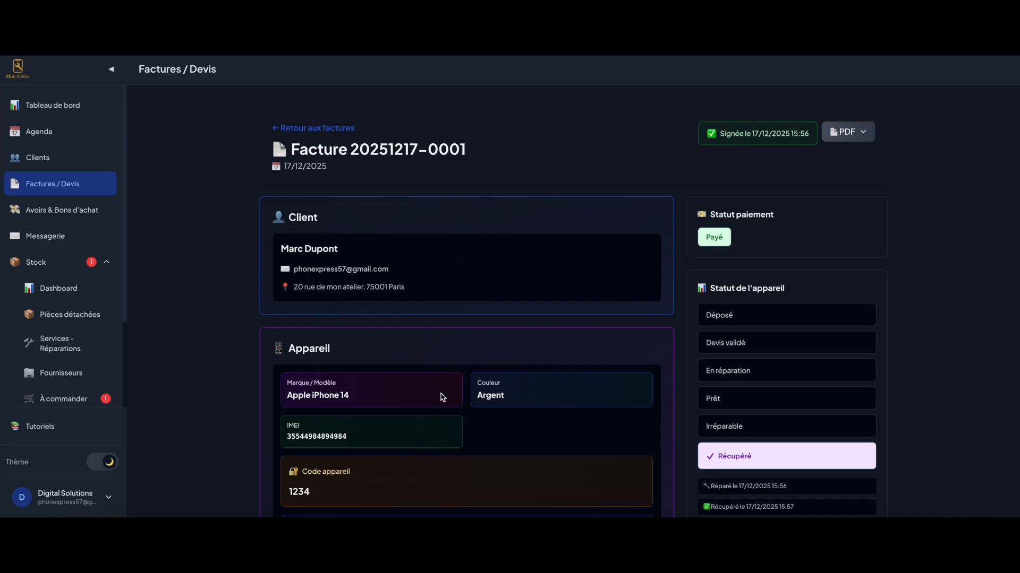
scroll(422, 391, down, 1)
scroll(53, 350, down, 3)
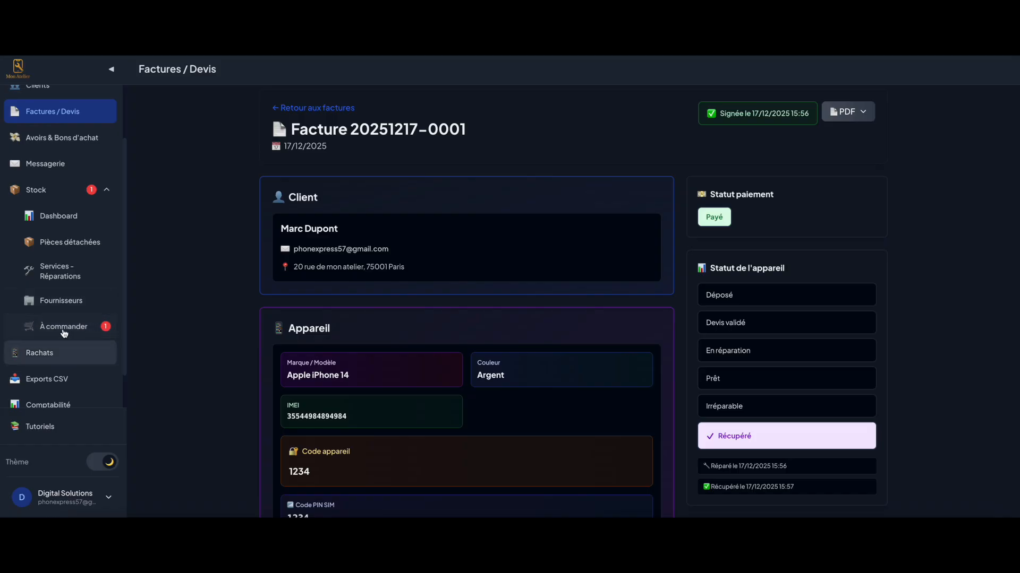
click(64, 333)
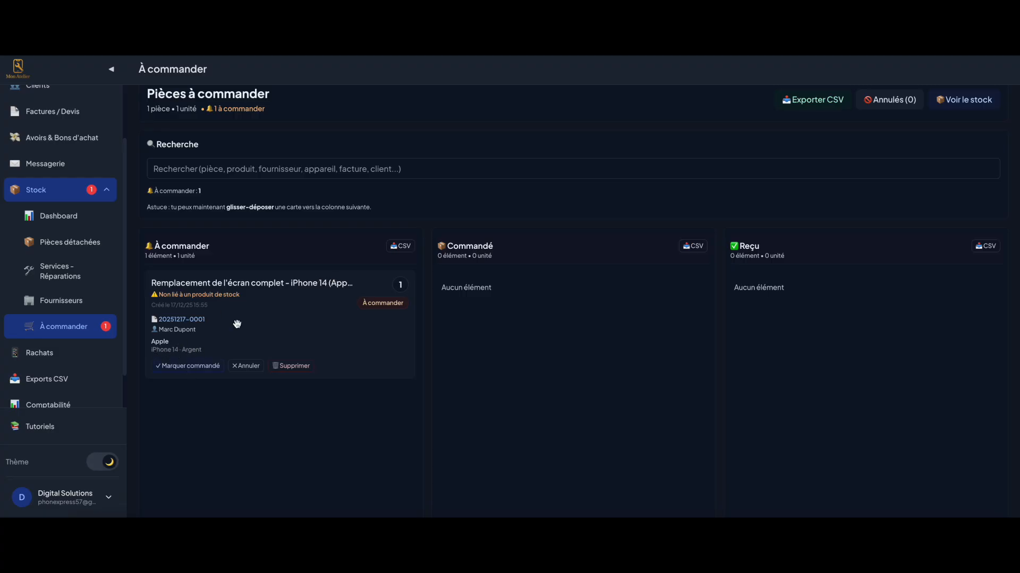
Mark the iPhone 14 screen part ordered then received, cancel the stock-item prompts, and return to Factures / Devis
click(188, 365)
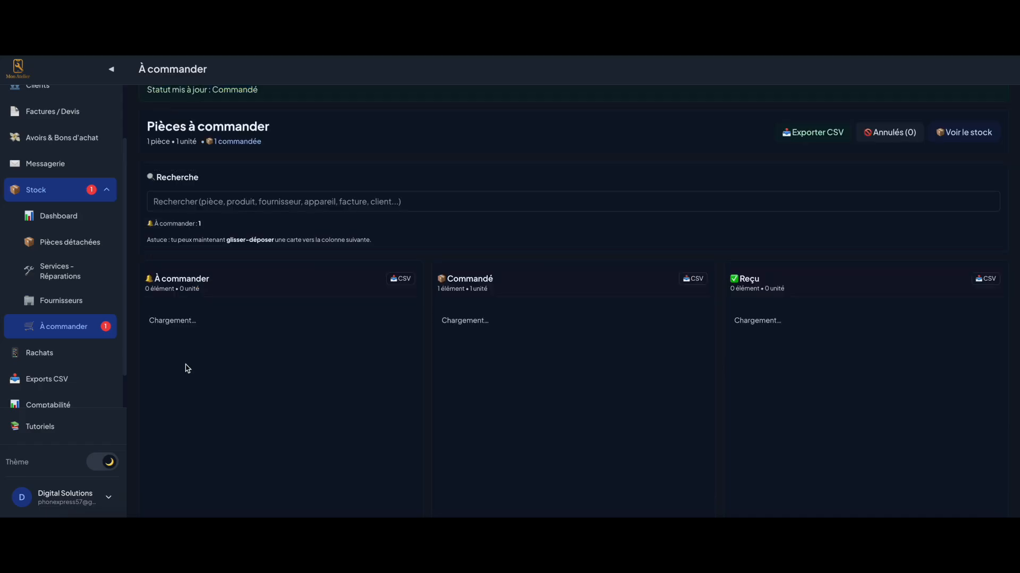
click(466, 399)
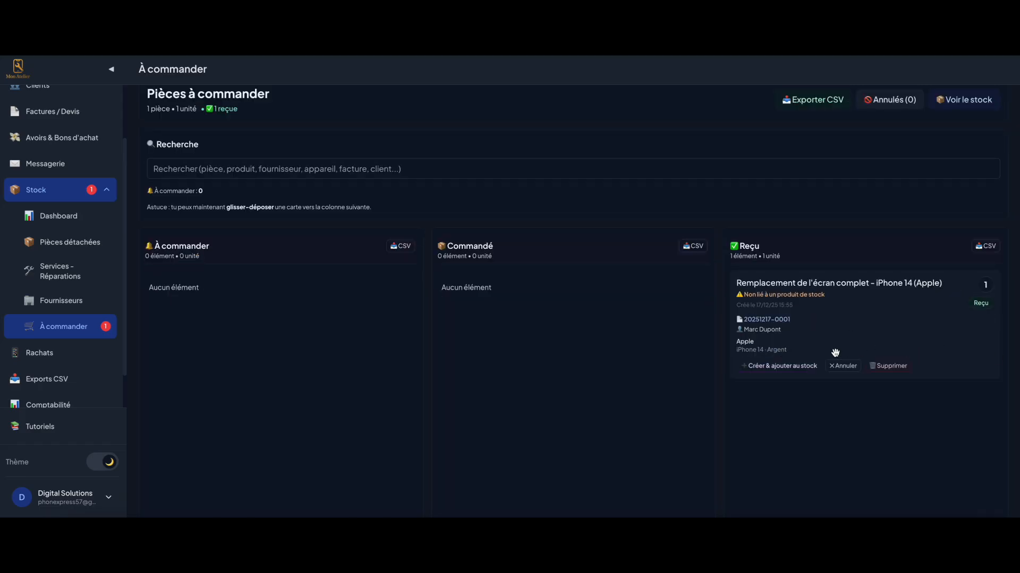
click(776, 366)
click(555, 149)
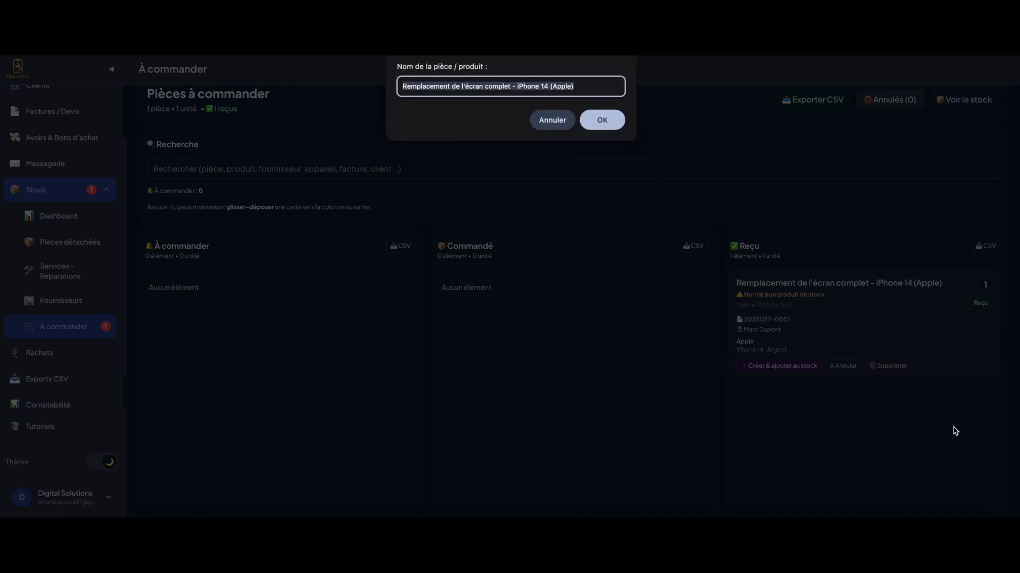
click(549, 118)
click(607, 89)
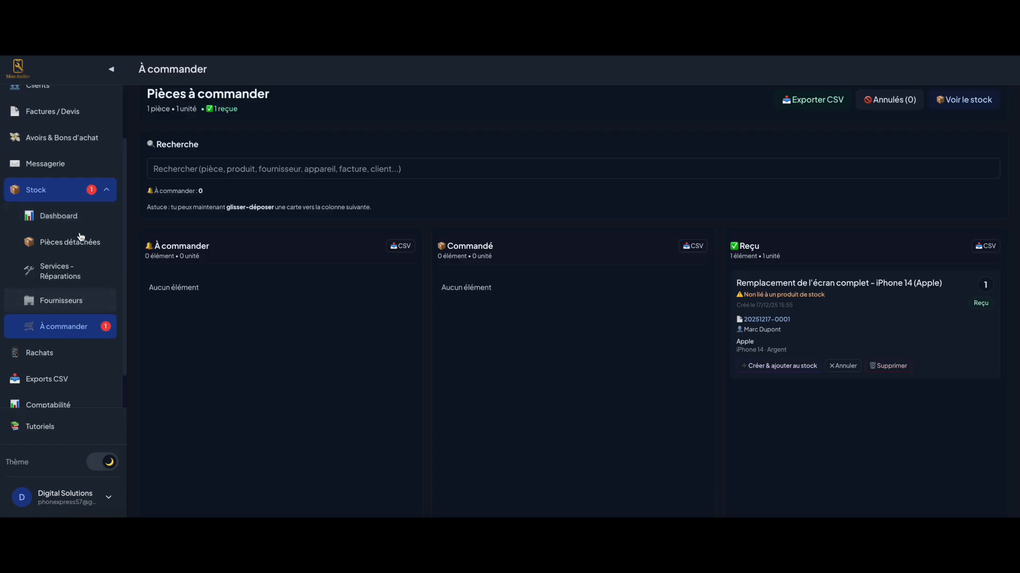
click(45, 190)
click(52, 184)
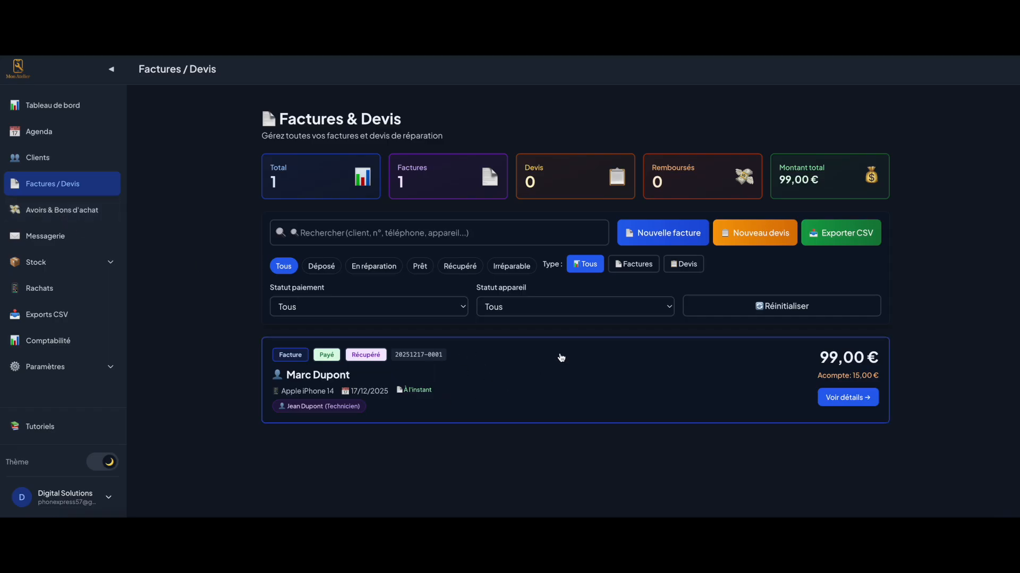
click(509, 375)
scroll(506, 371, down, 8)
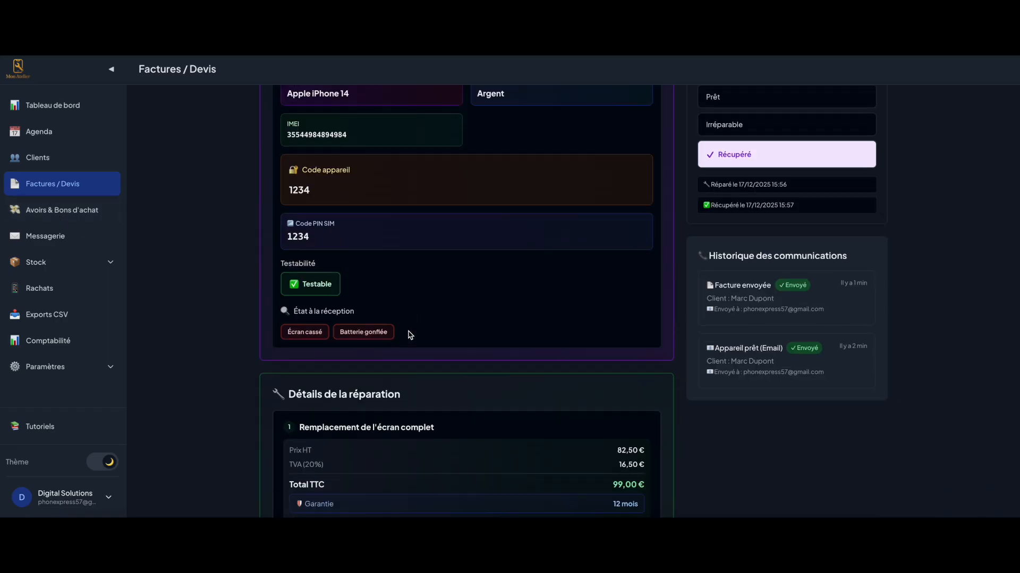
scroll(394, 444, down, 4)
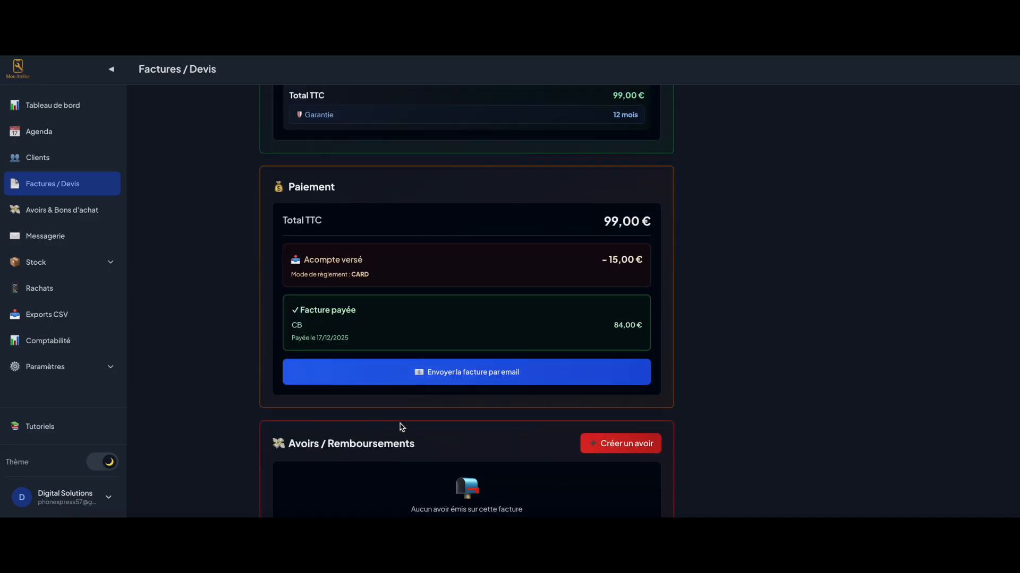
scroll(409, 427, down, 1)
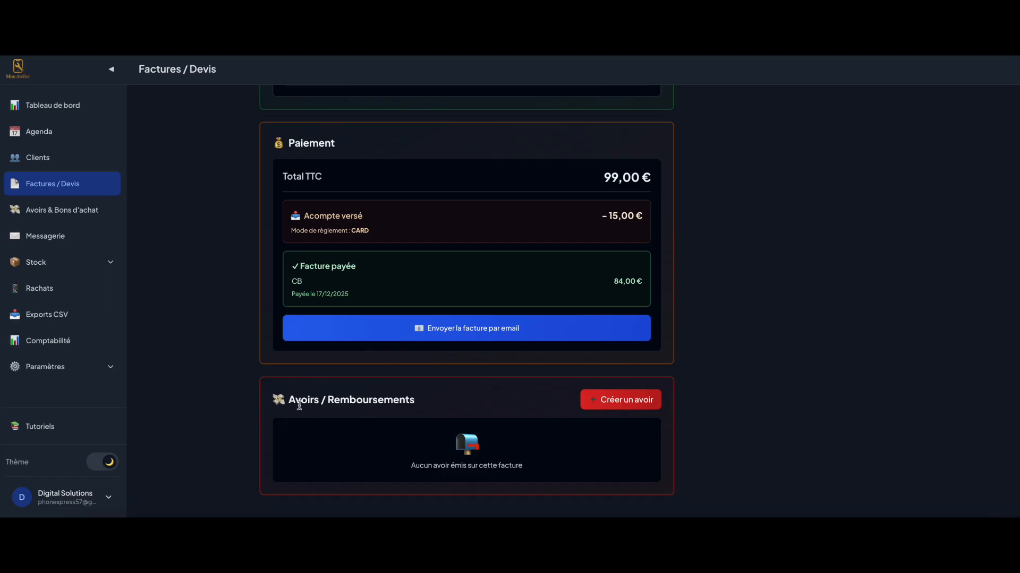
click(592, 406)
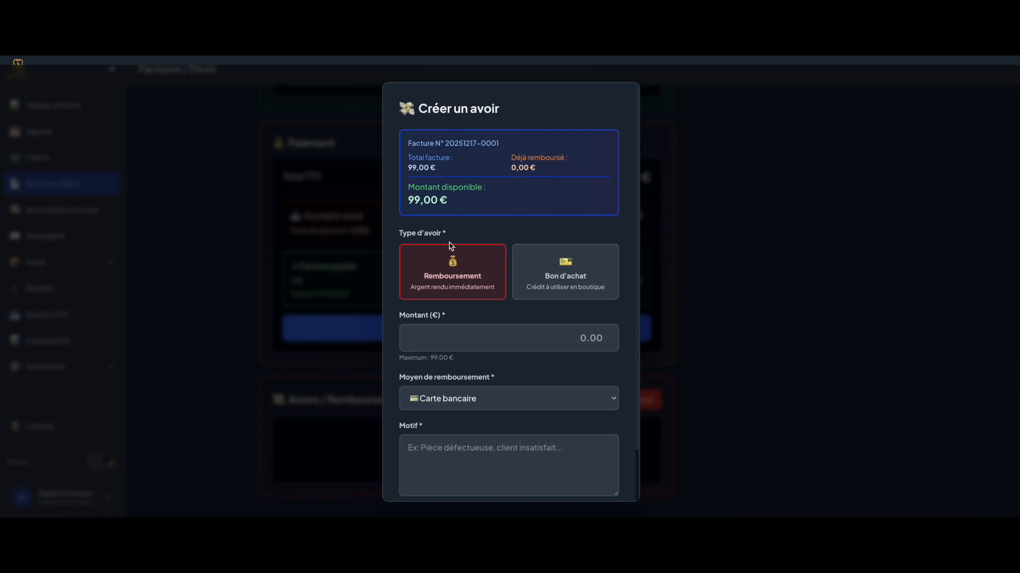
Enter a 25 refund amount, keep card, then switch the credit type to Bon d'achat
click(517, 345)
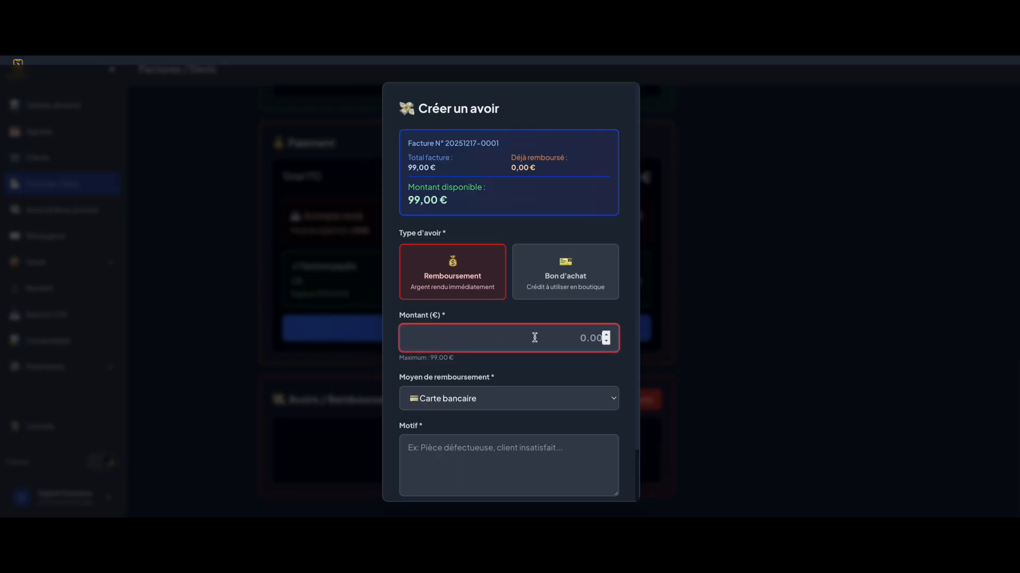
text(2)
click(526, 376)
scroll(528, 392, down, 1)
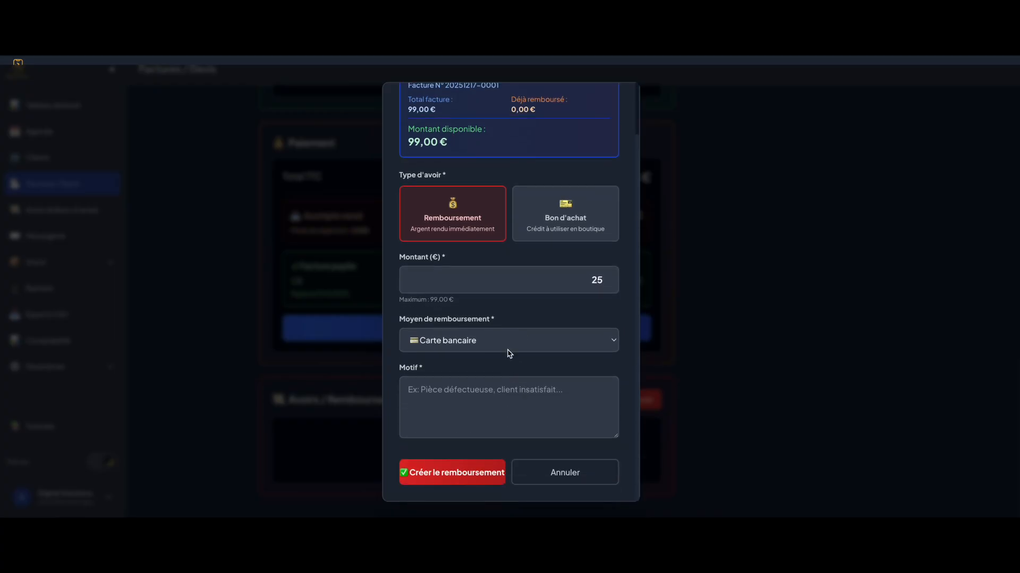
click(507, 348)
click(508, 319)
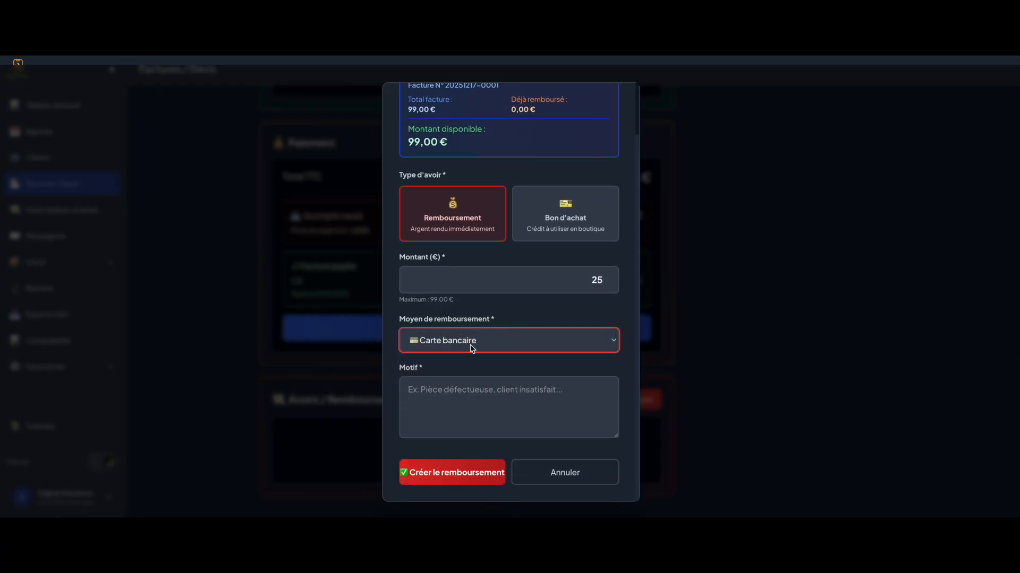
click(473, 428)
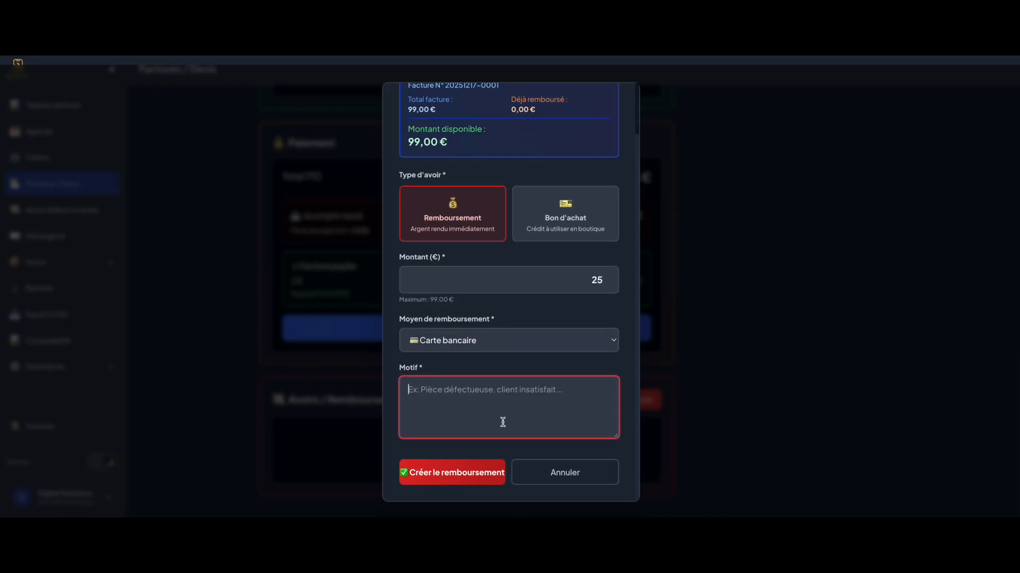
click(563, 228)
Create the 25 € voucher valid 365 jours with reason 'Geste commercial' and confirm it
scroll(556, 261, up, 1)
double_click(570, 343)
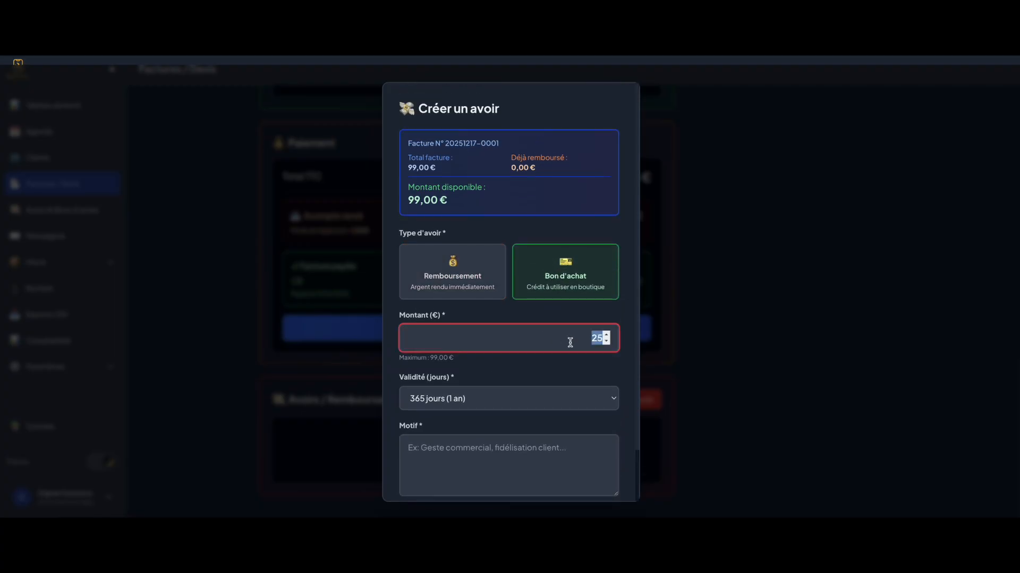
click(559, 362)
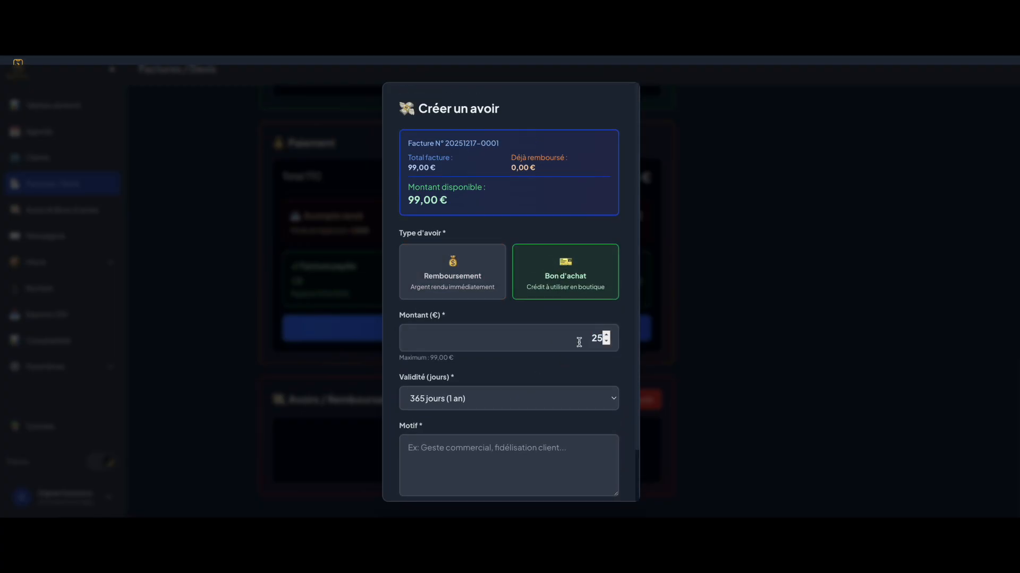
click(485, 399)
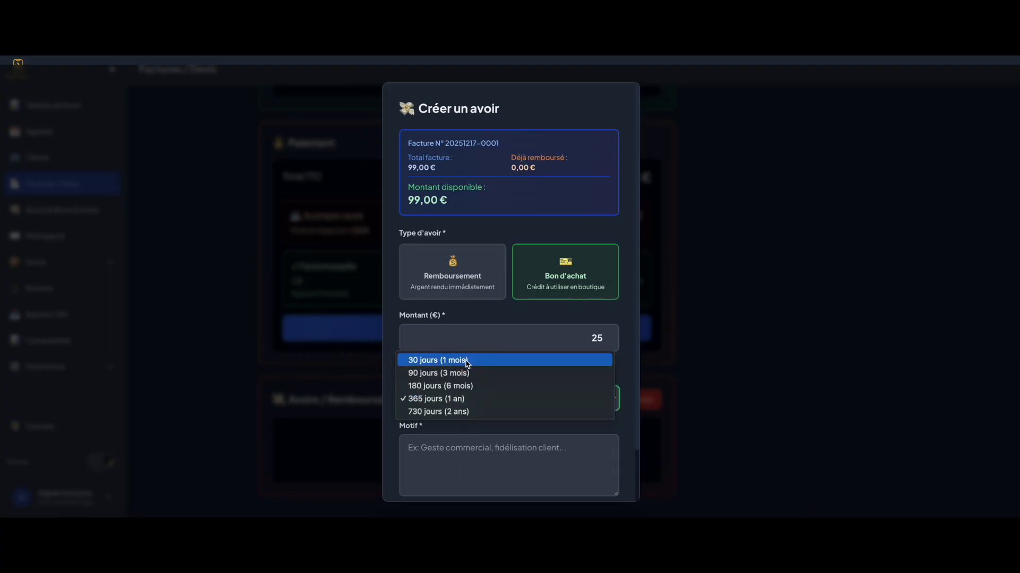
click(463, 406)
scroll(484, 440, down, 1)
click(479, 423)
text(Geste comm)
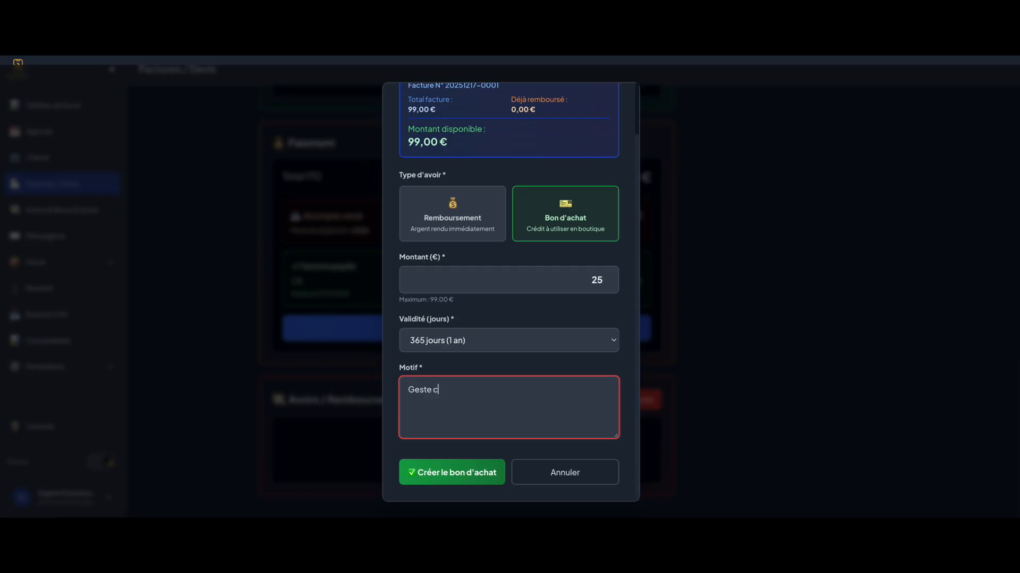
click(454, 477)
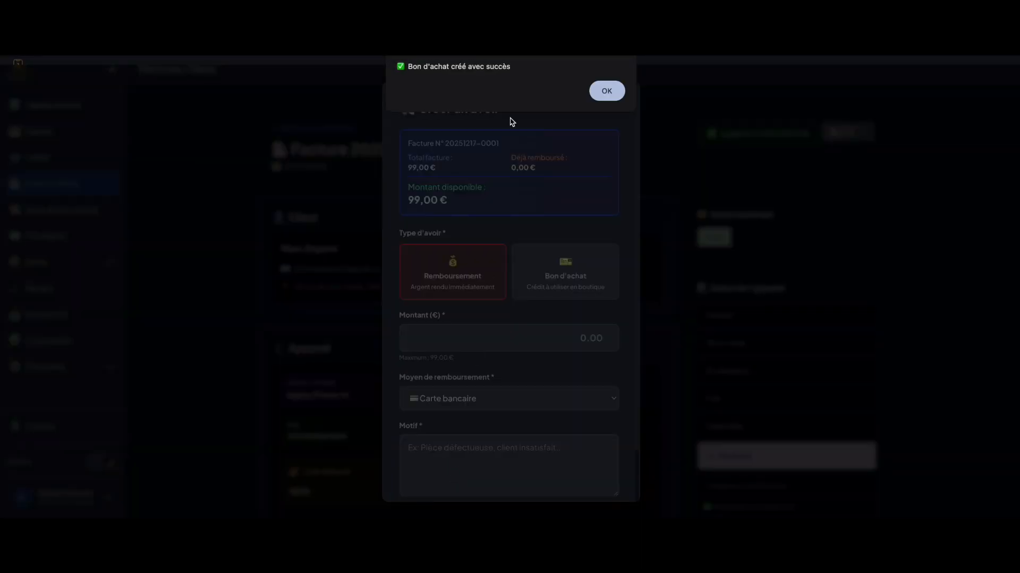
click(610, 97)
View the new voucher under Avoirs & Bons d'achat, return to Factures / Devis and start a new invoice
click(74, 222)
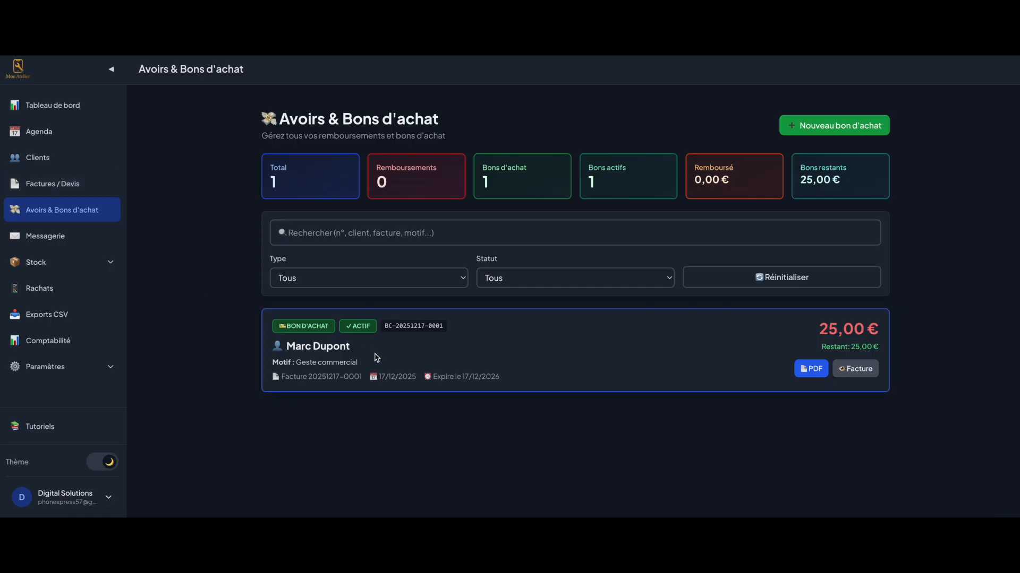
click(76, 191)
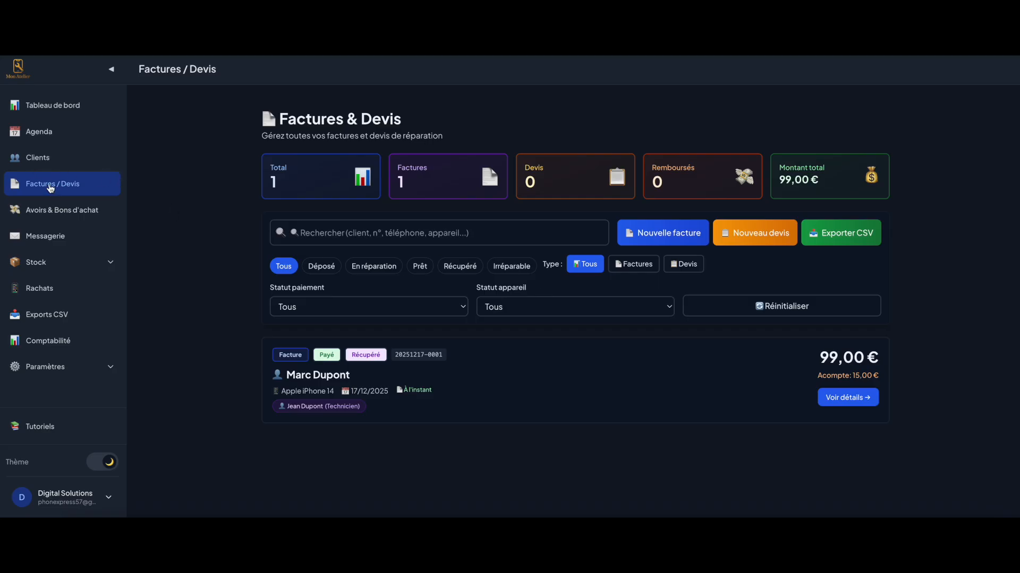
click(672, 236)
Select the existing client for the new invoice and move on to the device details step
click(382, 330)
click(776, 393)
scroll(779, 391, down, 1)
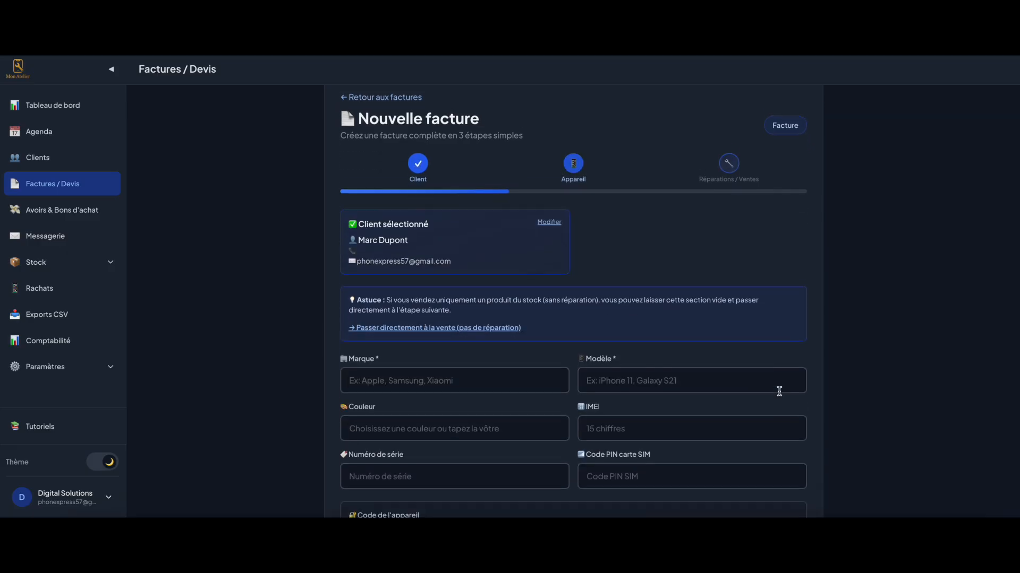
scroll(518, 368, down, 1)
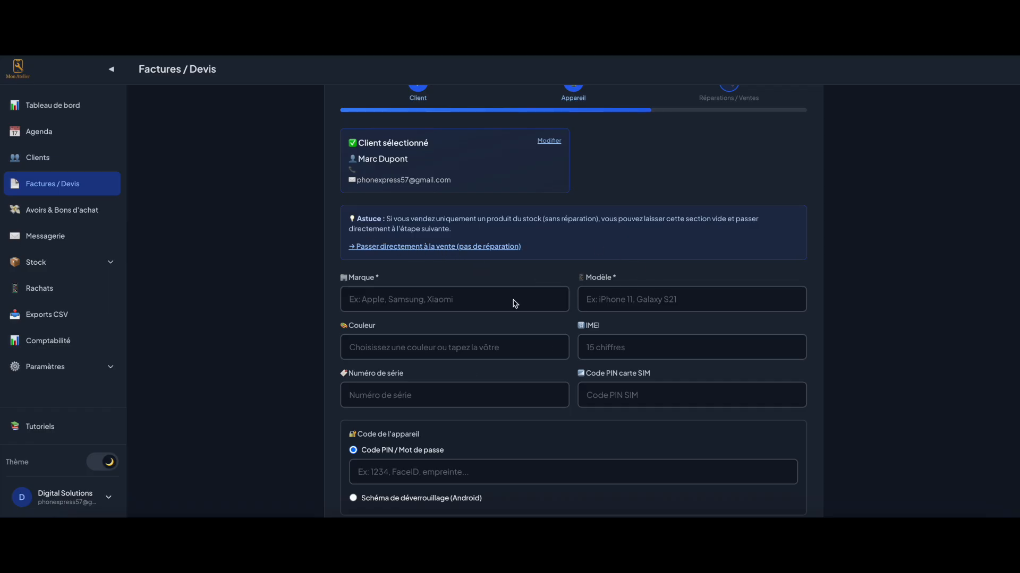
scroll(395, 331, down, 2)
scroll(366, 390, up, 2)
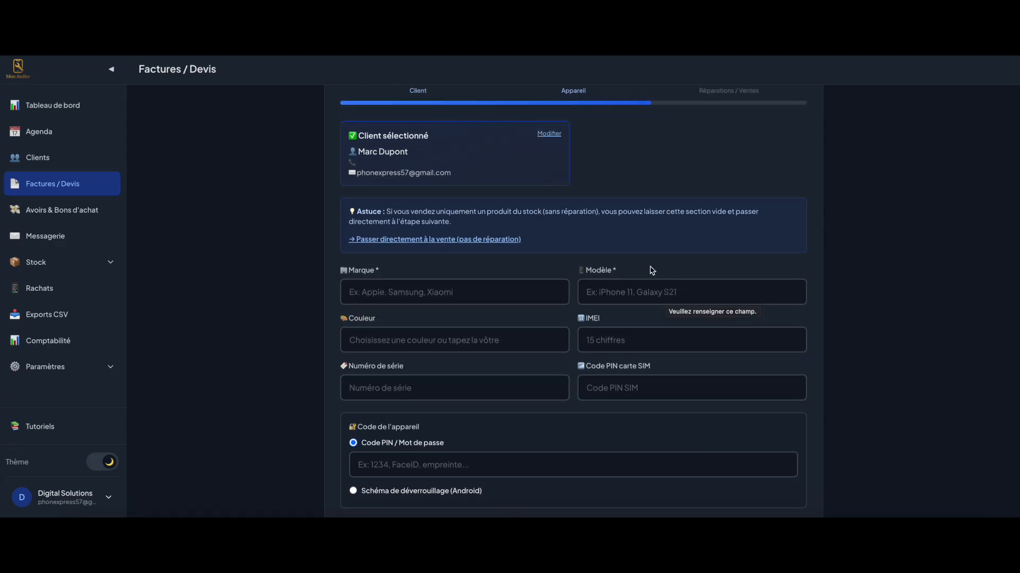
scroll(455, 284, up, 3)
Skip device details and describe the sale line as Apple iPhone 12 Go, without a stock part
click(370, 359)
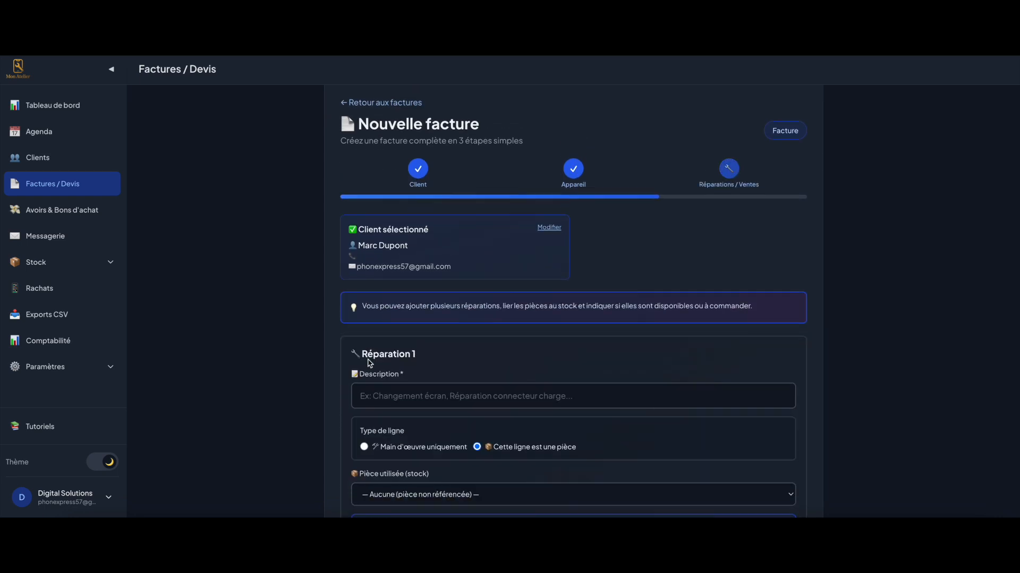
scroll(482, 250, down, 4)
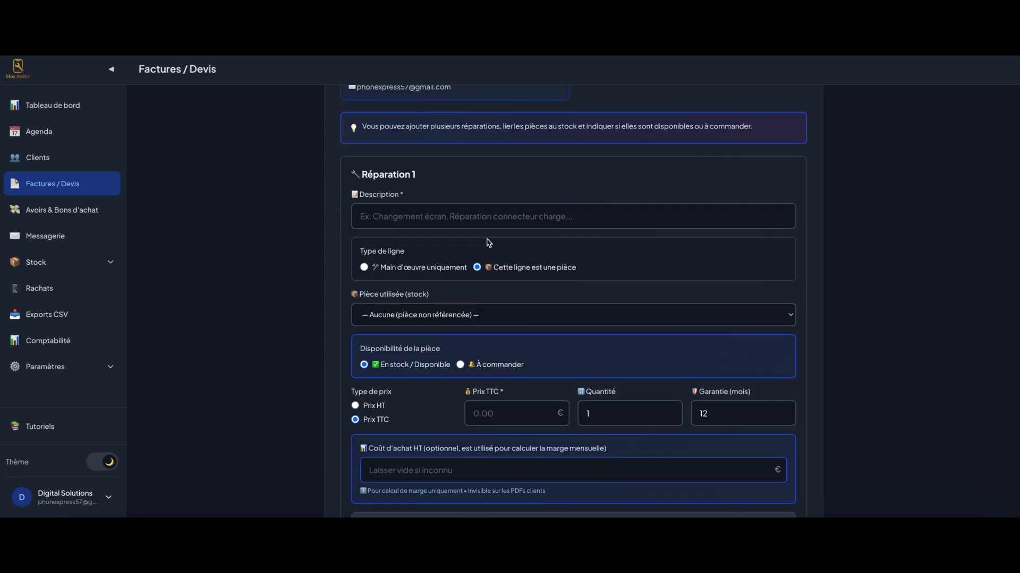
click(421, 223)
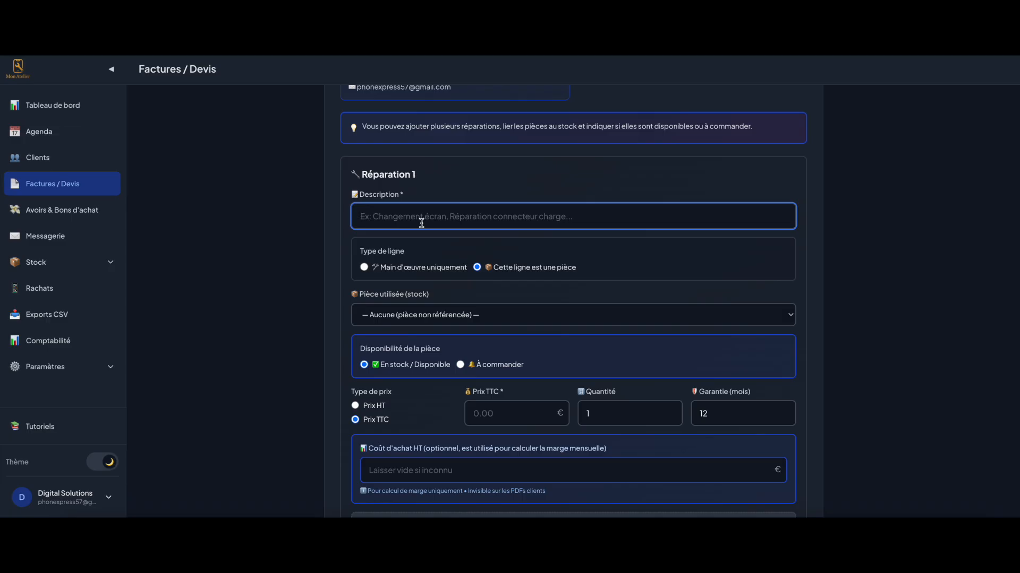
text(Apple iPhone 12 Go)
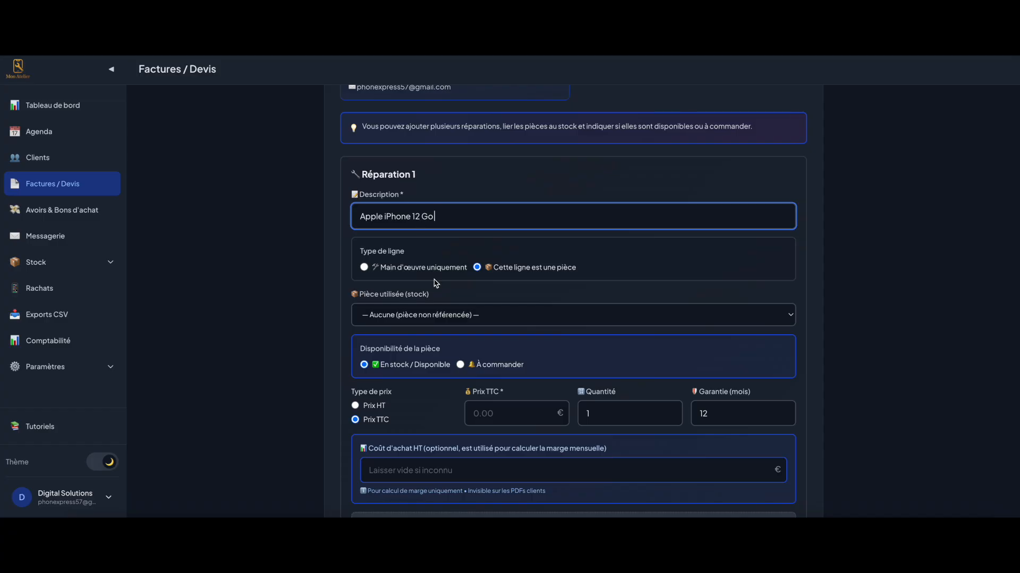
scroll(432, 282, down, 1)
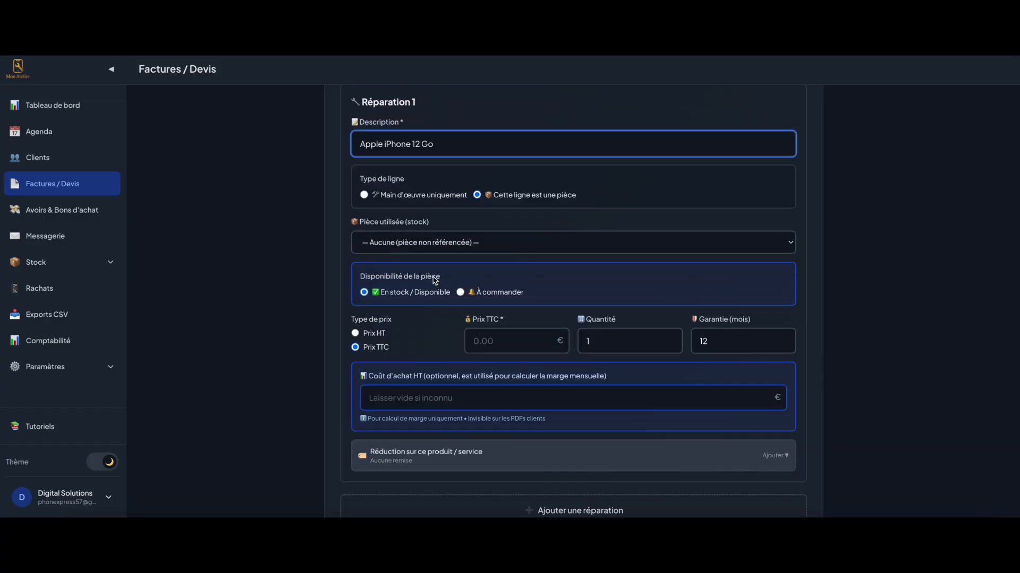
click(403, 240)
click(402, 242)
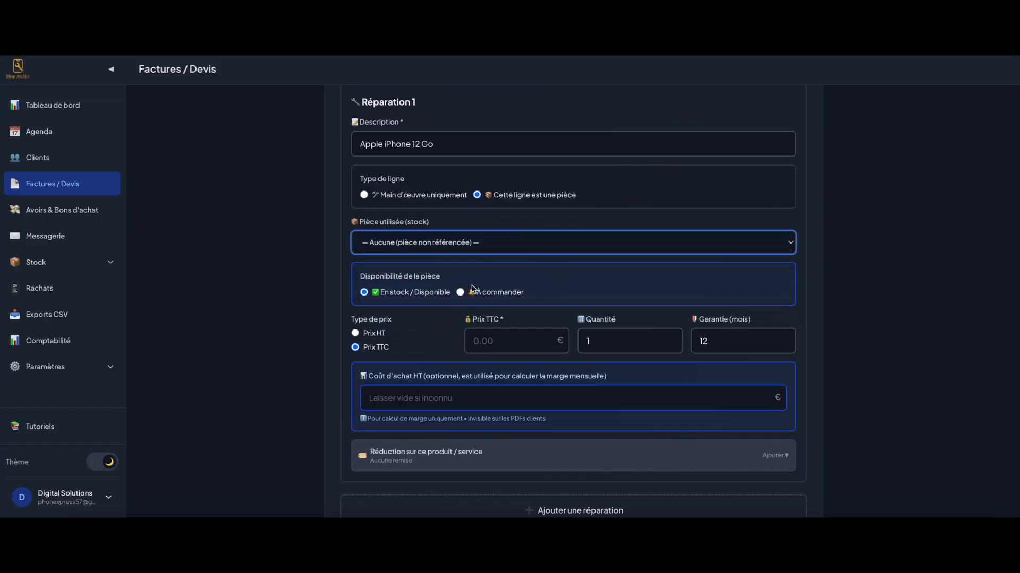
scroll(428, 396, down, 6)
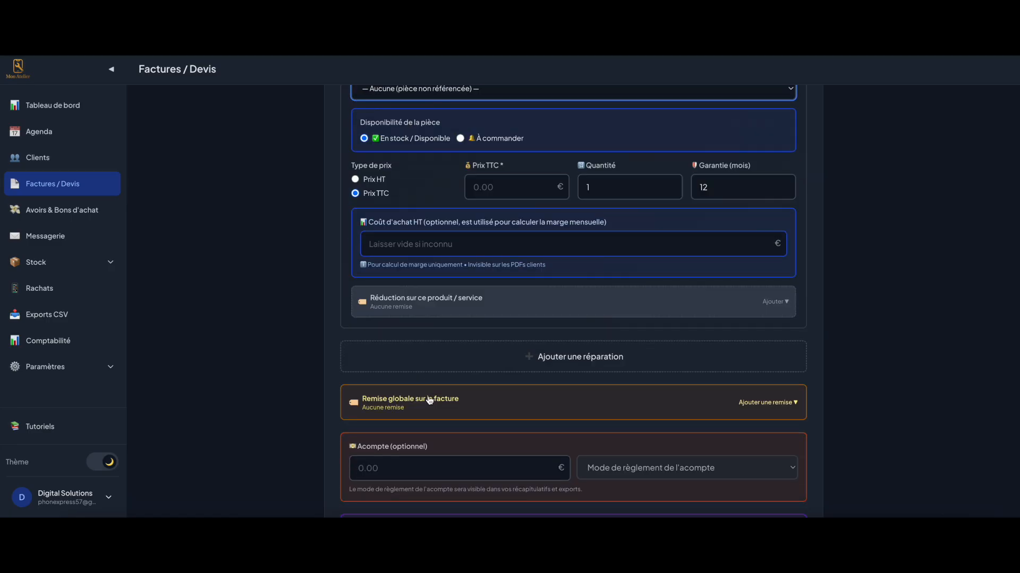
scroll(428, 400, down, 1)
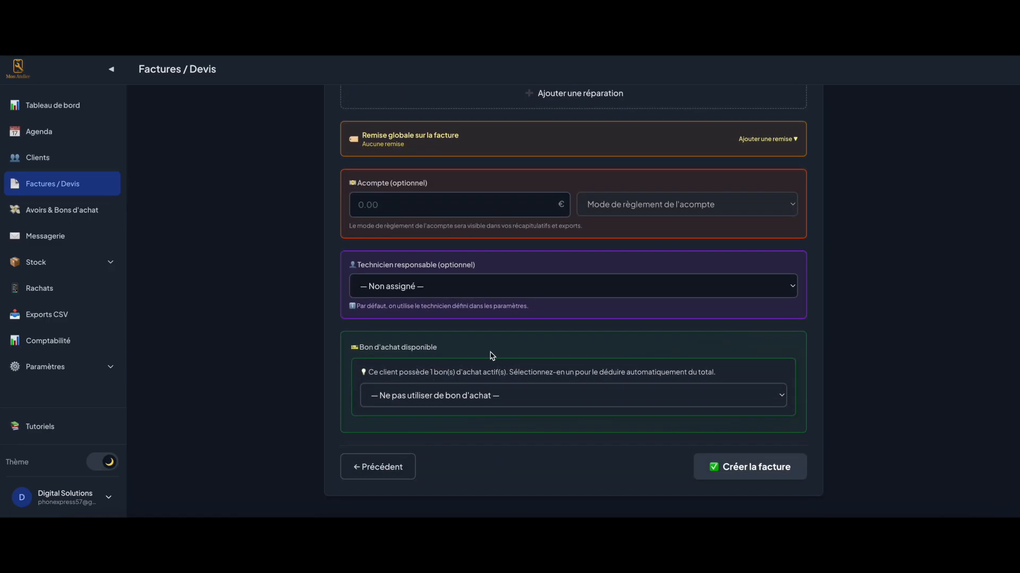
click(441, 406)
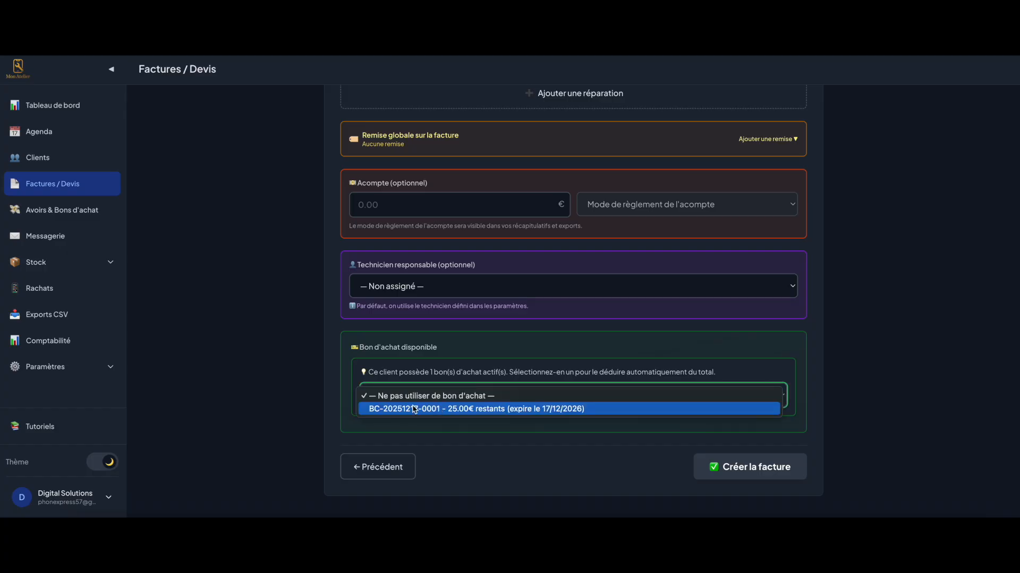
click(415, 409)
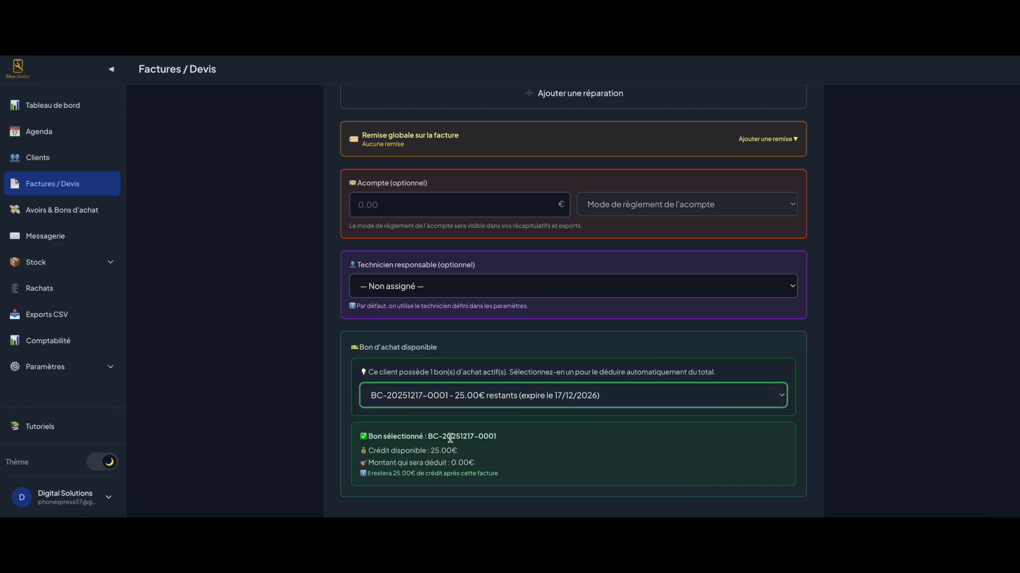
scroll(450, 438, up, 10)
click(502, 392)
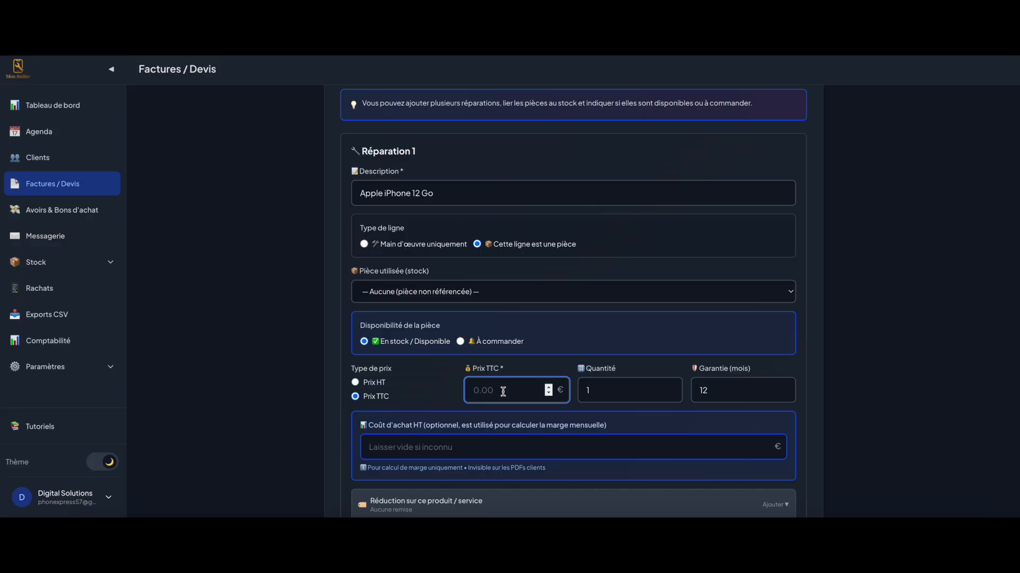
text(100)
Check the total after the voucher, then leave the unsaved invoice for the Factures / Devis list
scroll(310, 366, down, 8)
scroll(422, 417, down, 6)
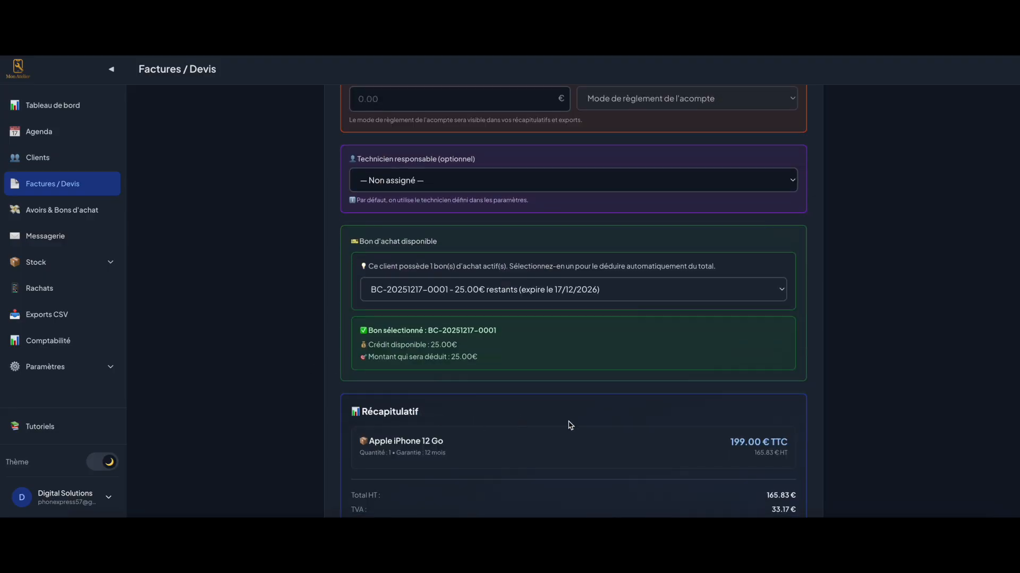
triple_click(752, 440)
click(809, 440)
click(391, 495)
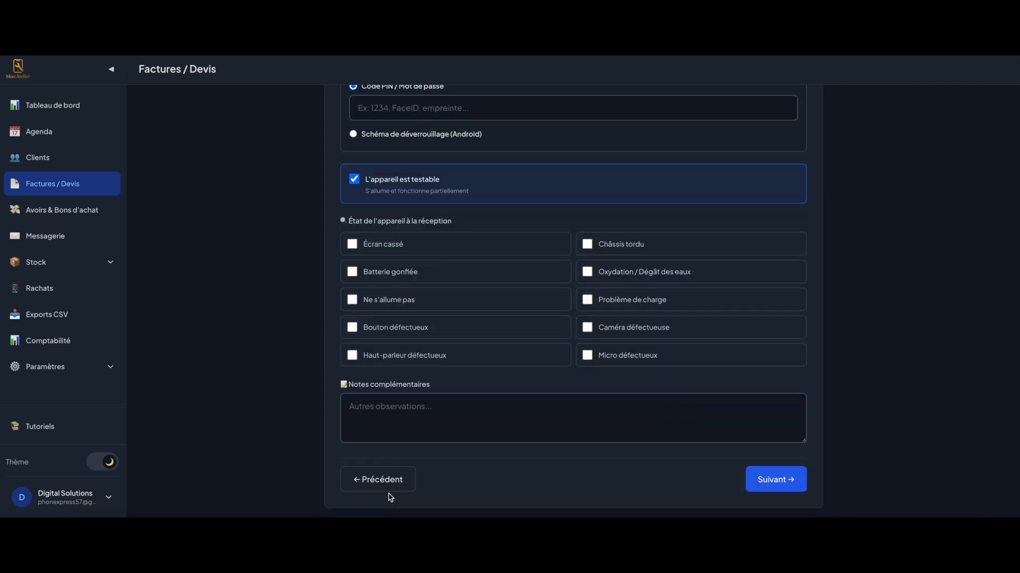
click(70, 185)
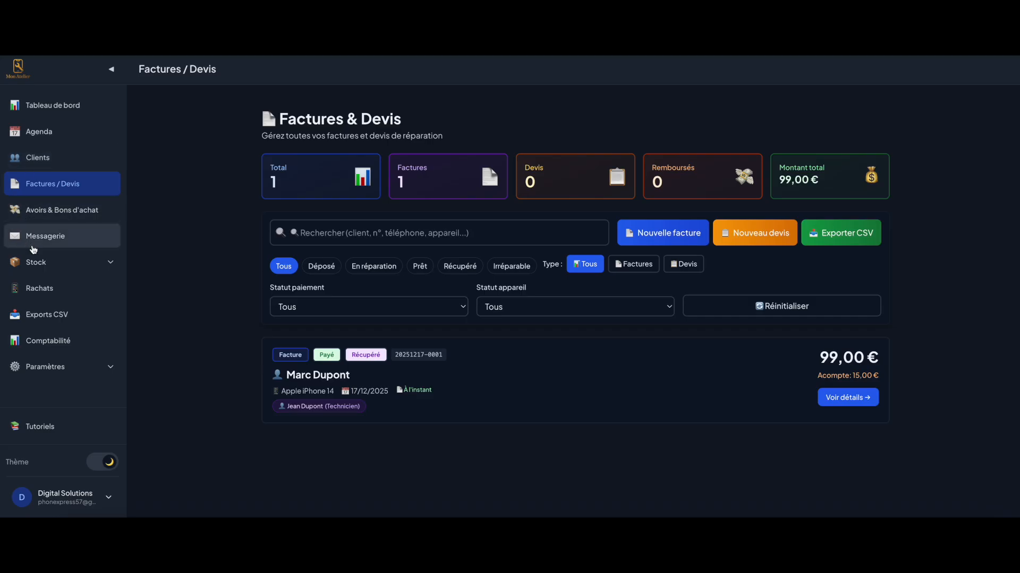
Reach the empty Pièces détachées stock page via Stock > Dashboard > Gérer le stock
click(35, 261)
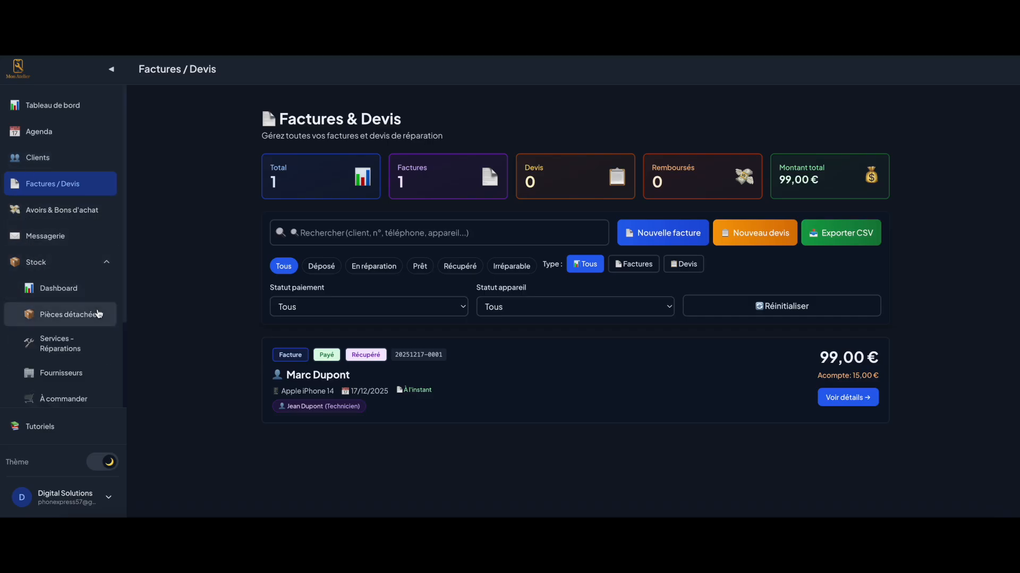
click(80, 300)
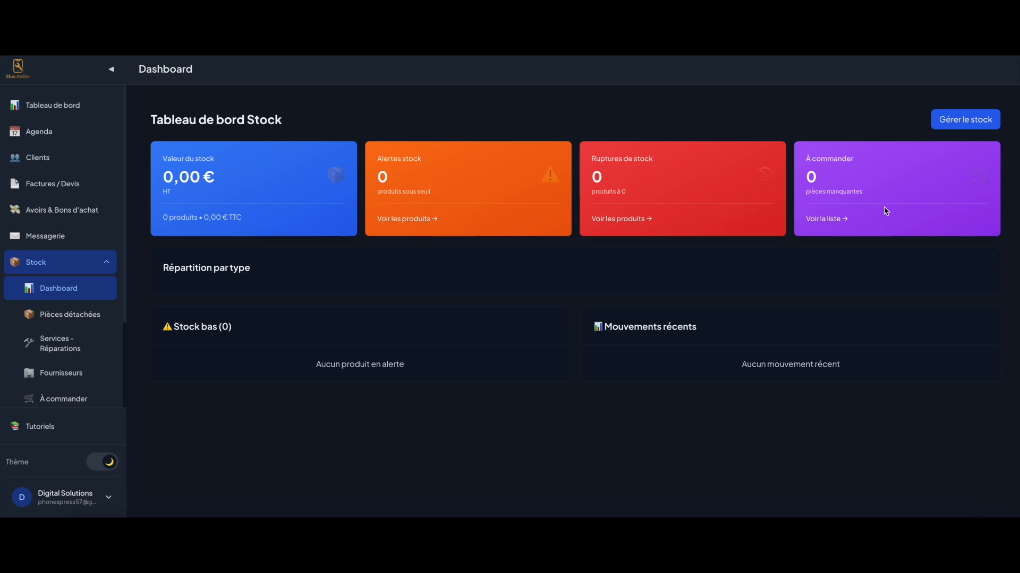
click(959, 119)
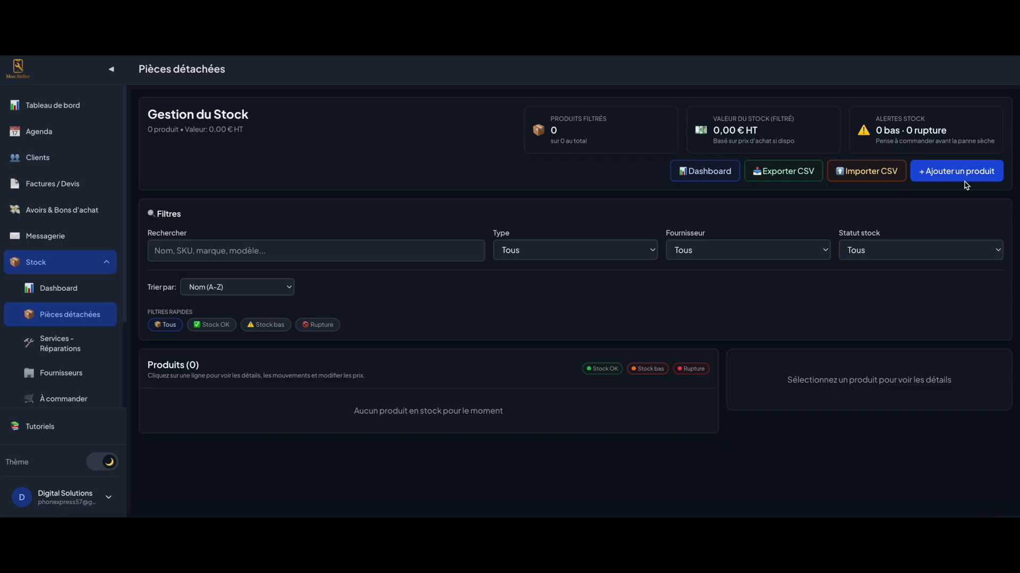
Import stock_import.csv, adding three products worth 795,00 € HT
click(858, 172)
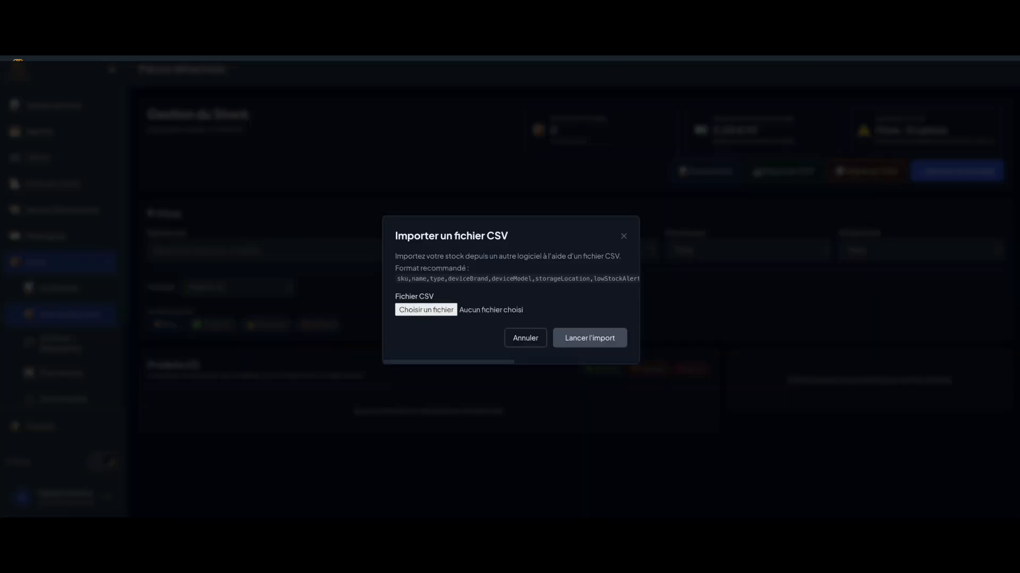
drag(691, 287, 444, 314)
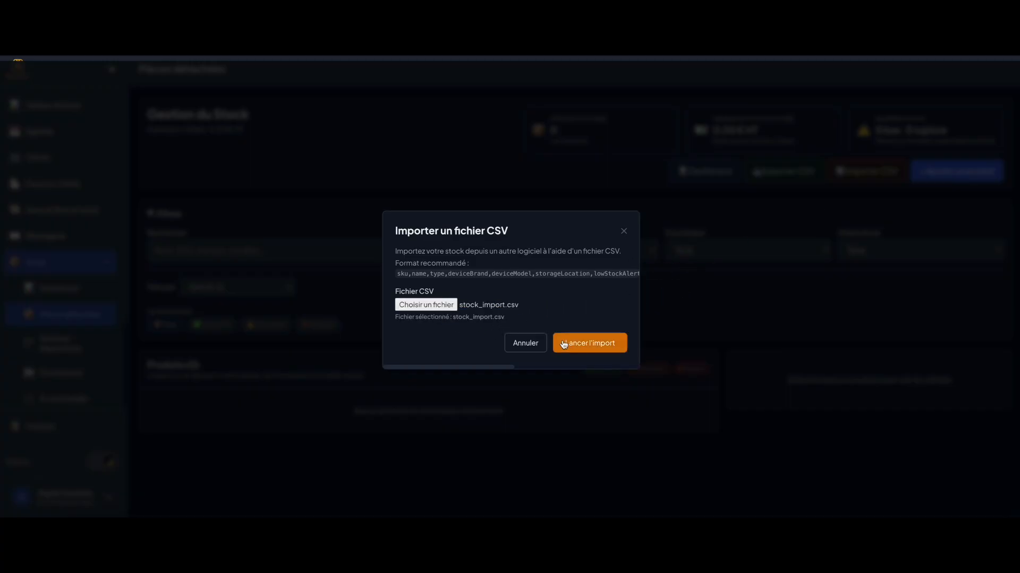
click(577, 344)
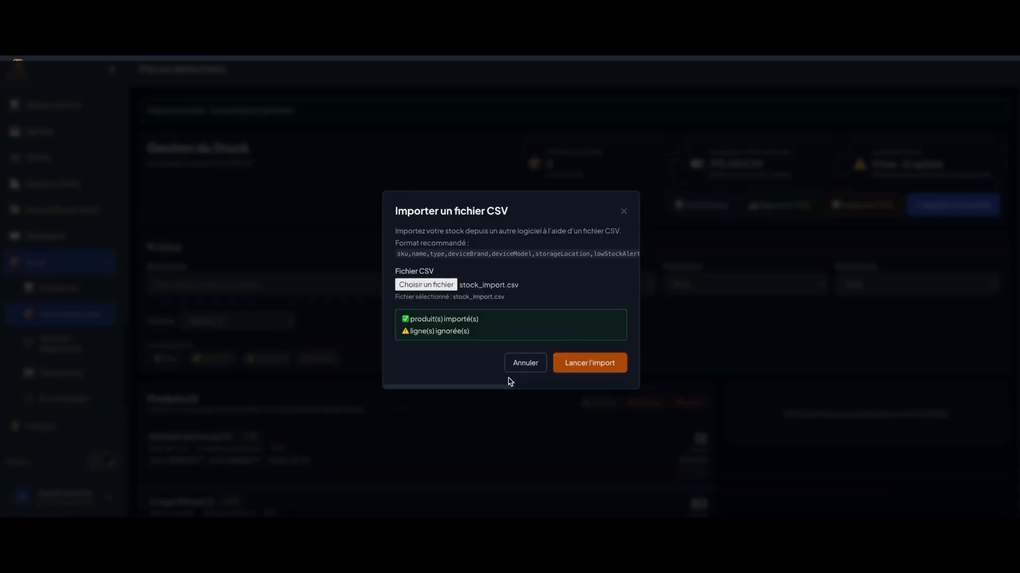
click(519, 368)
Review the imported parts list and start adding a new product
scroll(392, 292, down, 3)
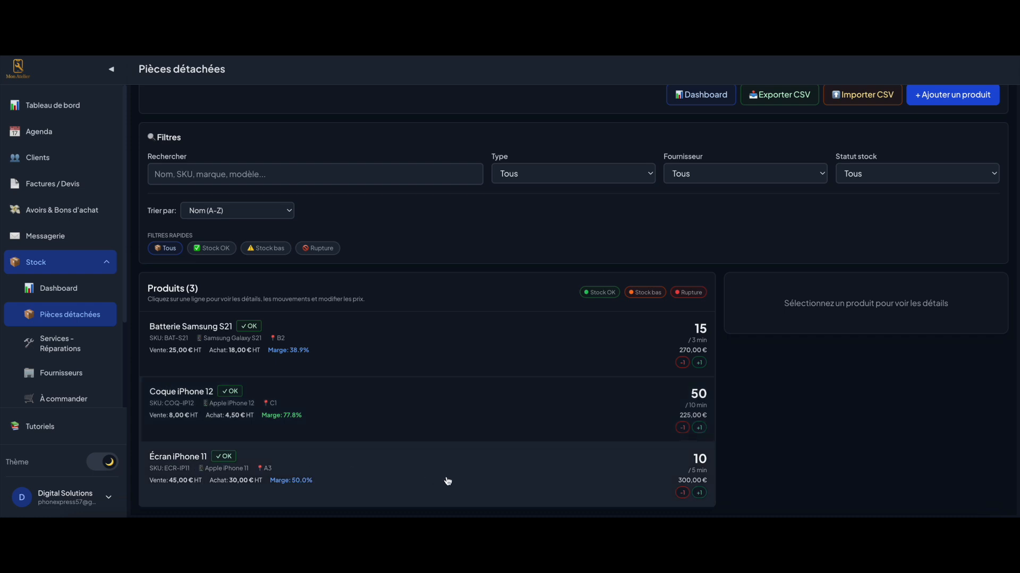
scroll(475, 491, up, 1)
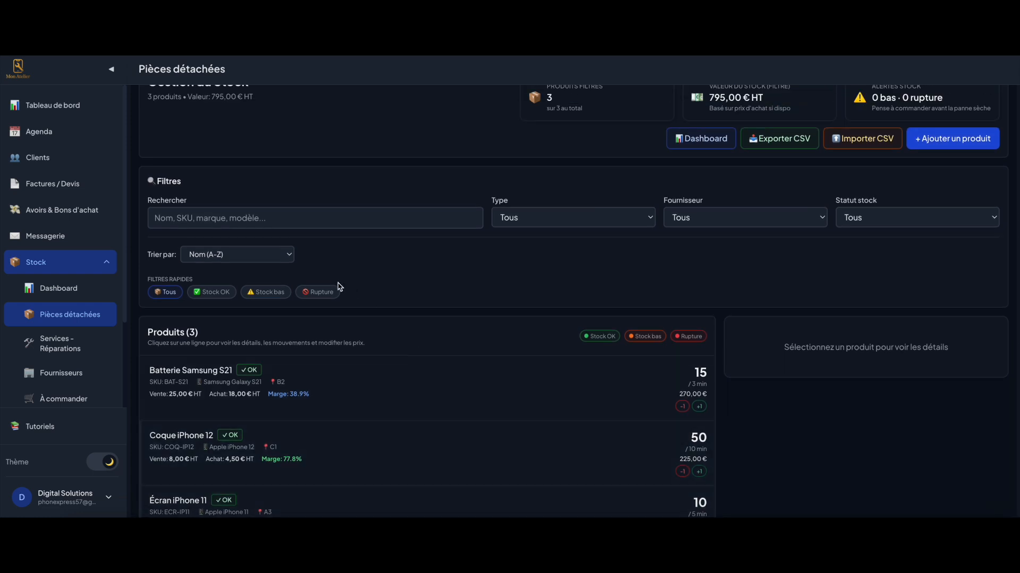
scroll(343, 292, up, 2)
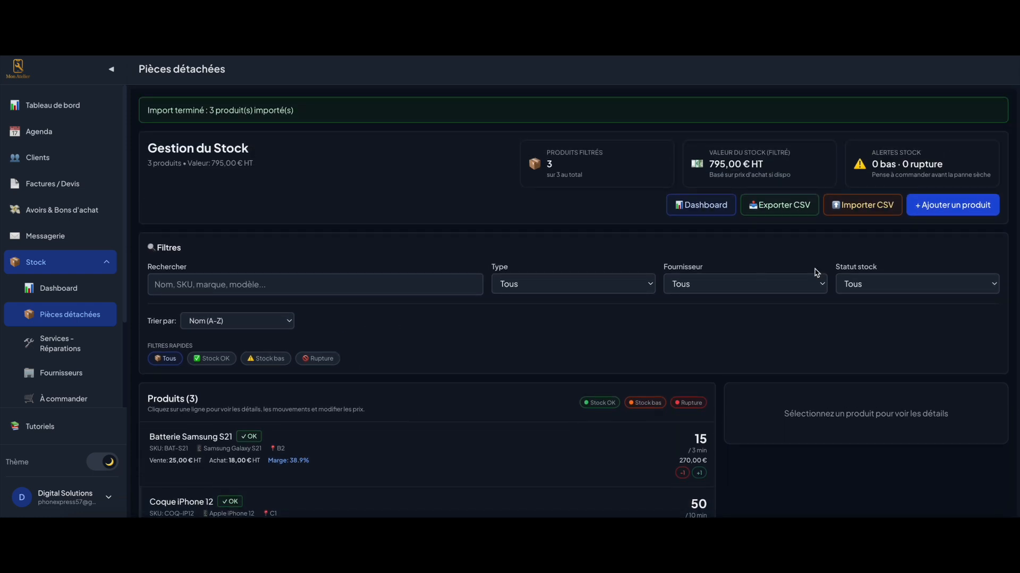
click(956, 210)
Name the product 'Ecran complet iPhone 13 Original', type Pièce détachée, supplier Aucun
click(387, 185)
text(E)
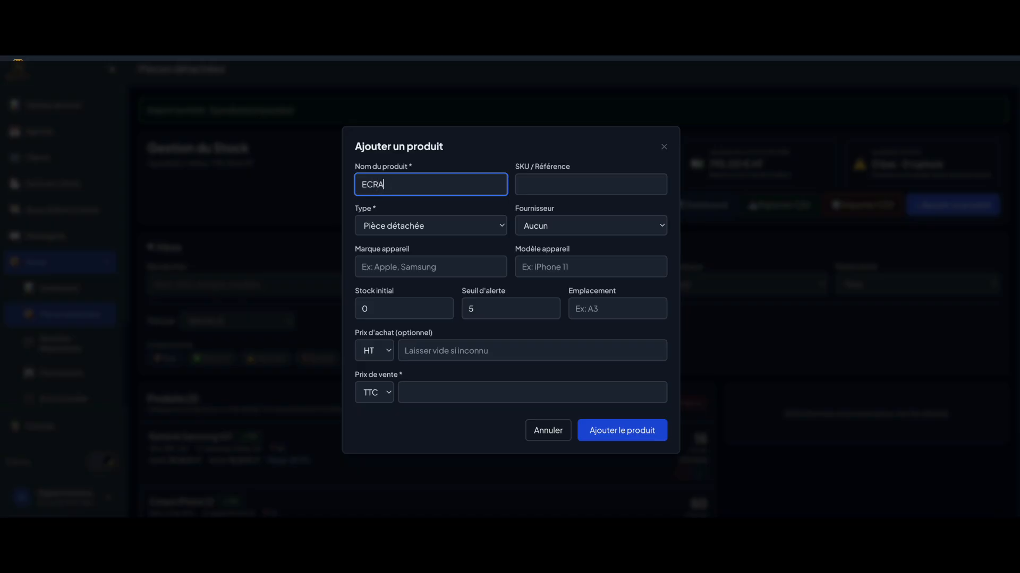
text(cran complet iPhone 13 Original)
key(Tab)
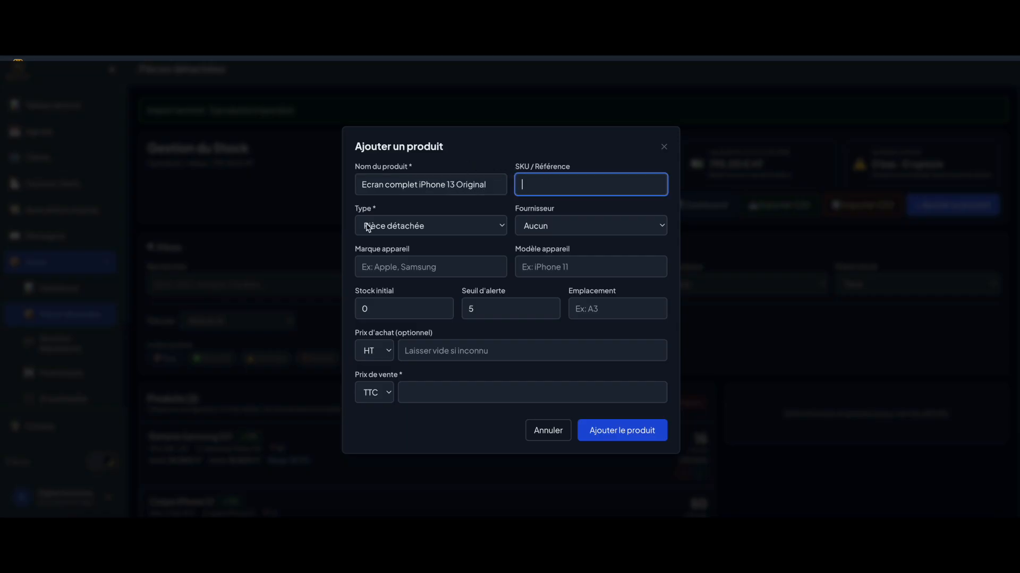
click(386, 226)
click(398, 220)
click(397, 219)
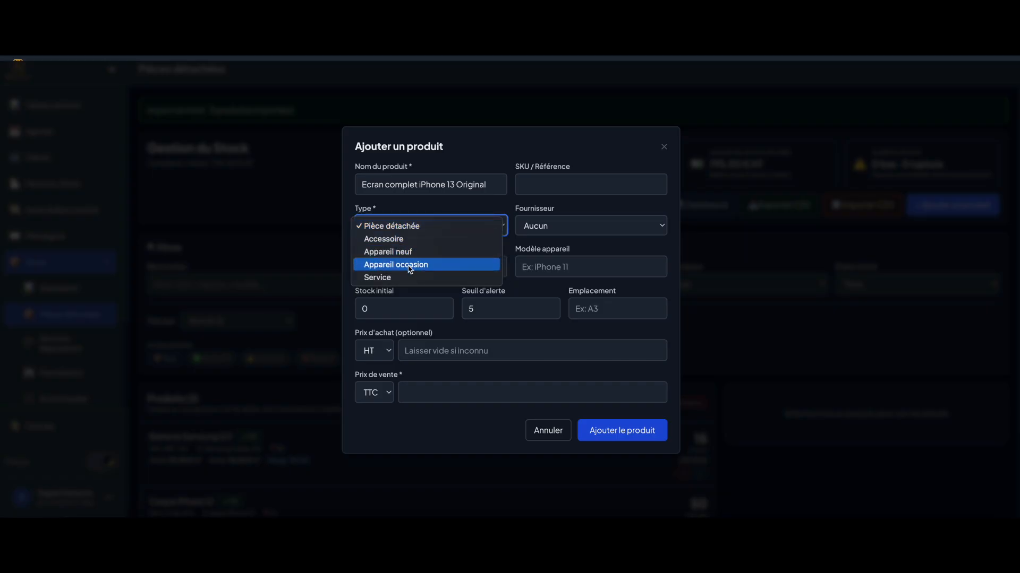
click(405, 277)
click(422, 226)
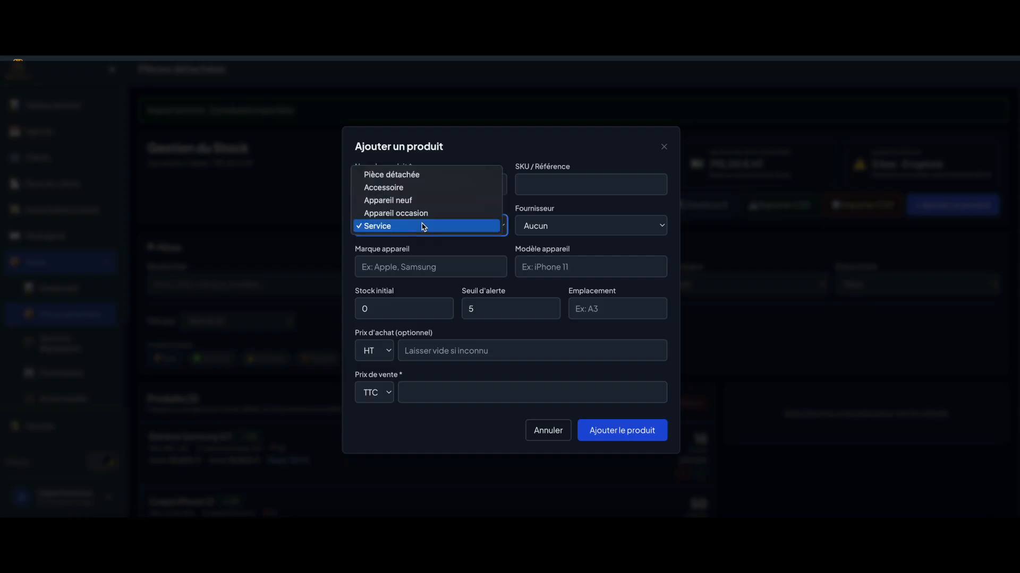
click(410, 177)
click(560, 229)
click(560, 227)
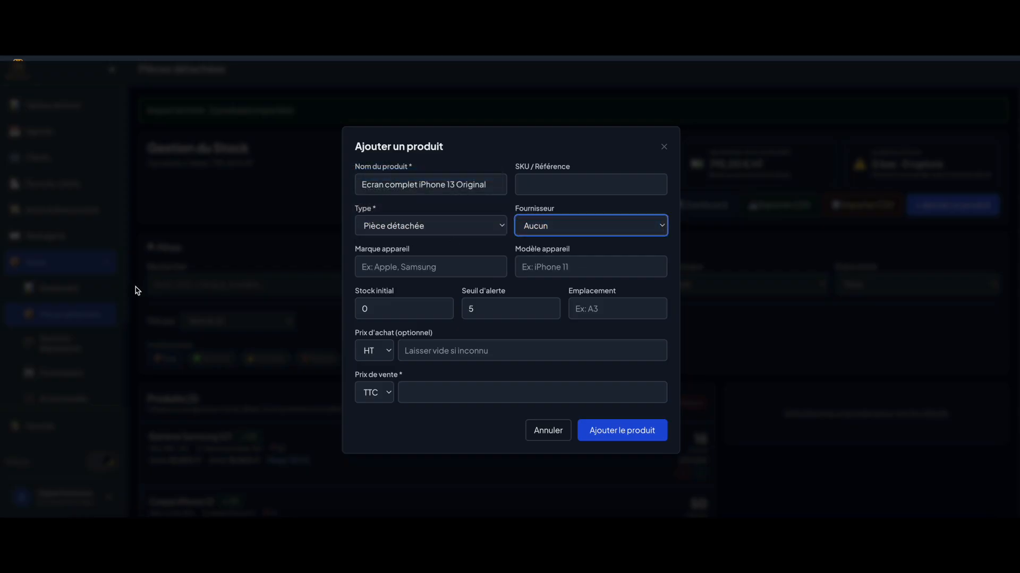
Set device Apple iPhone 13, initial stock 5 and alert threshold 10
click(404, 270)
text(Apple)
key(Tab)
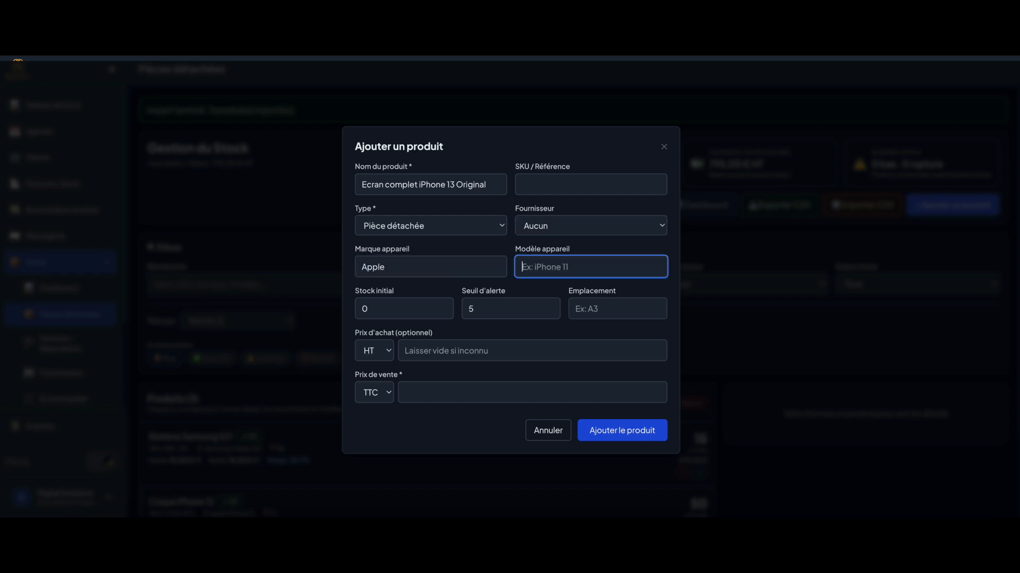
text(iPhone 13)
click(388, 309)
text(5)
click(483, 306)
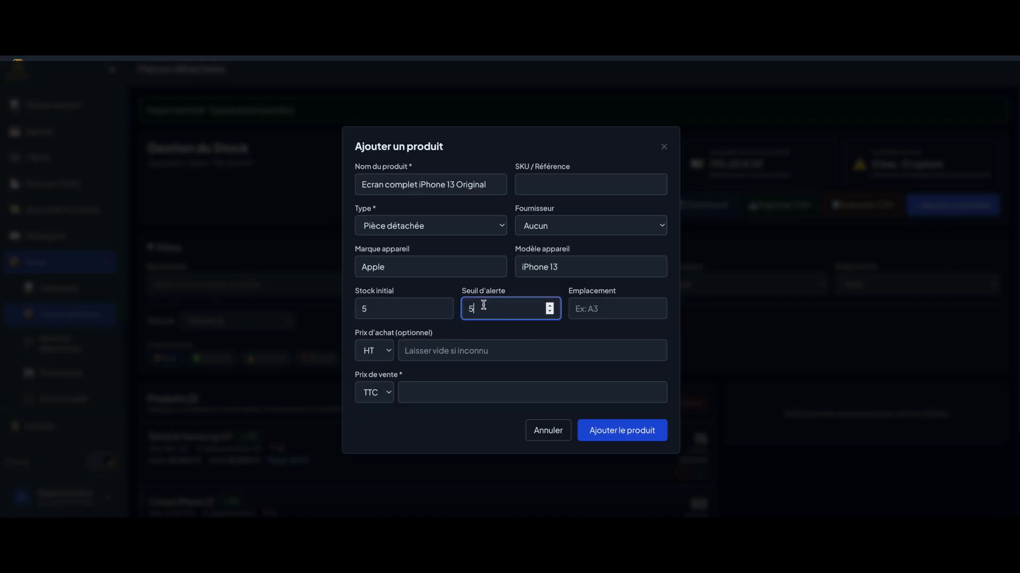
click(550, 313)
click(550, 307)
click(550, 307)
click(550, 308)
click(582, 309)
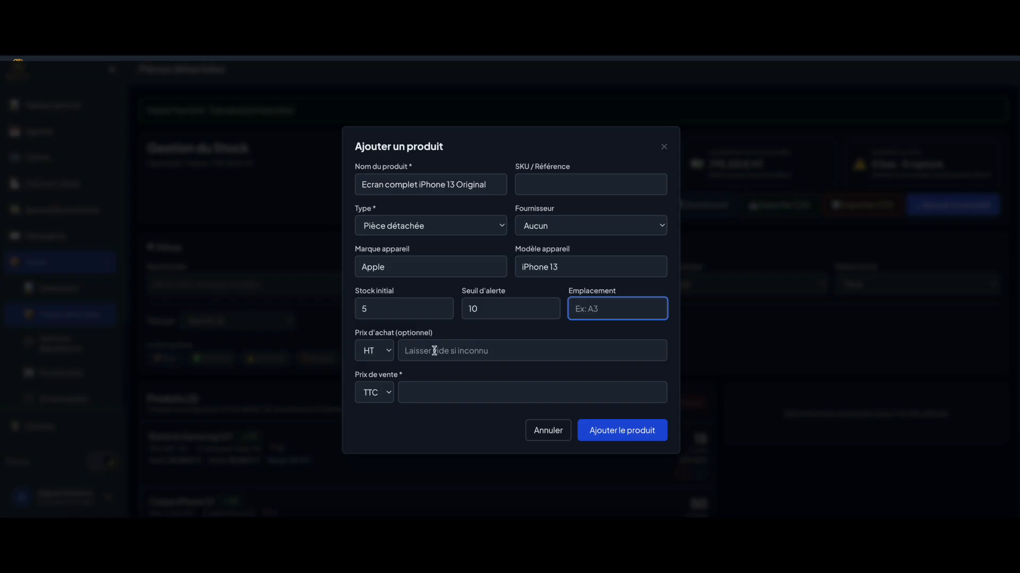
Enter purchase price 59 TTC and sale price 159, then save the product
click(373, 350)
click(419, 358)
click(382, 353)
click(372, 364)
click(454, 351)
text(15)
double_click(454, 350)
text(59)
click(471, 392)
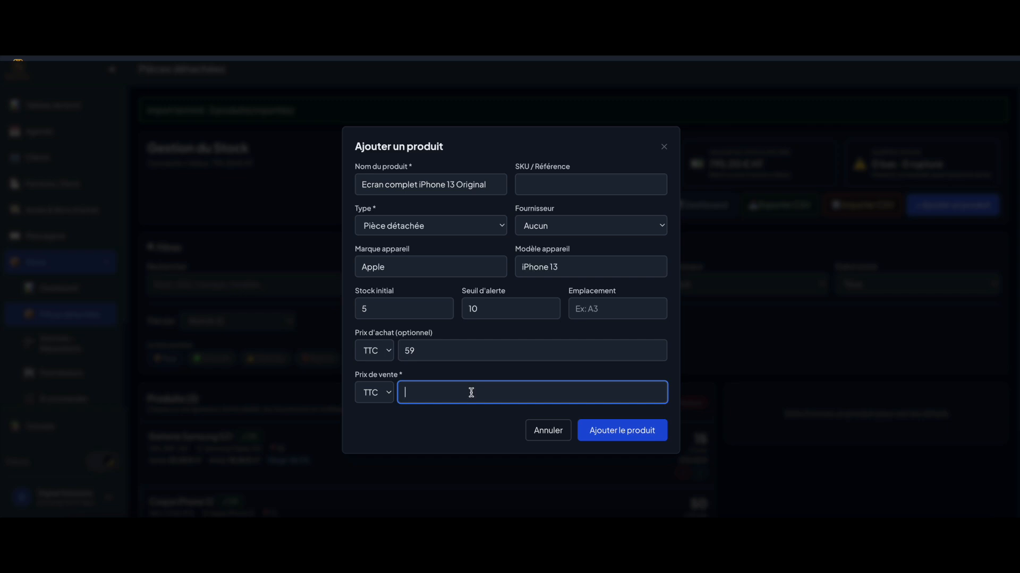
text(159)
click(602, 431)
Check the details of Ecran complet iPhone 13 Original, now flagged Stock bas
scroll(439, 315, down, 3)
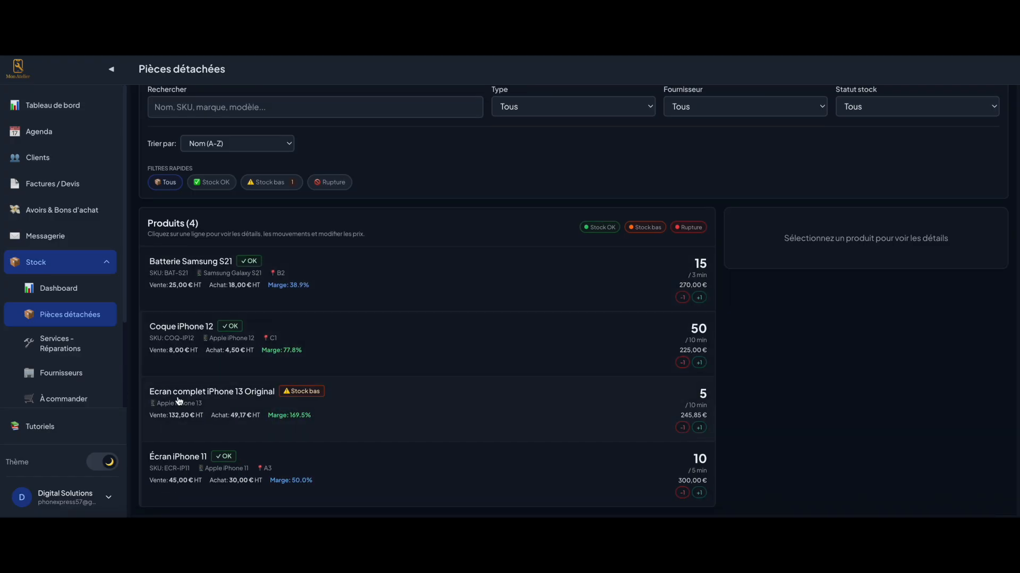
click(424, 408)
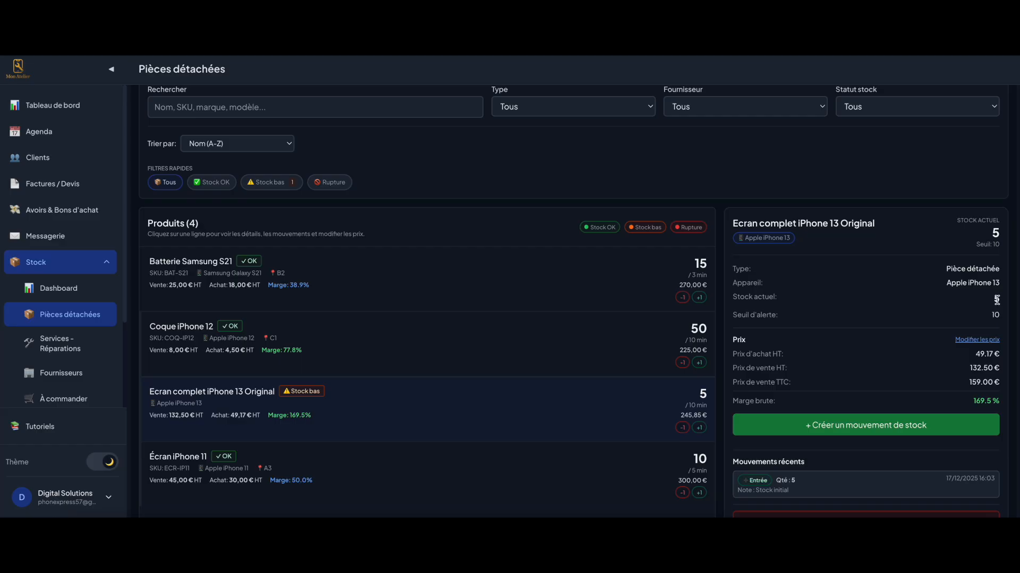
scroll(997, 299, up, 3)
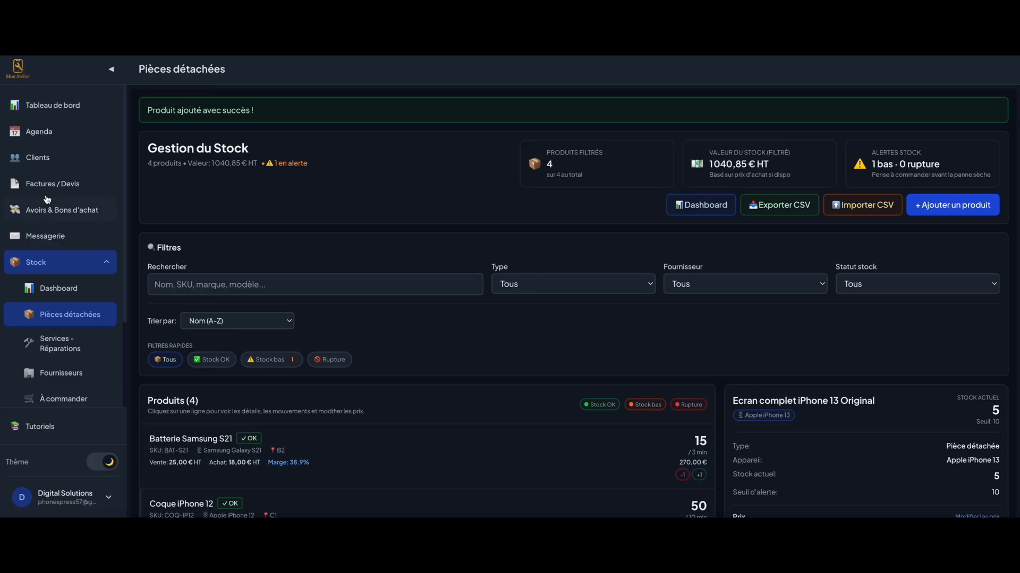
scroll(75, 323, down, 1)
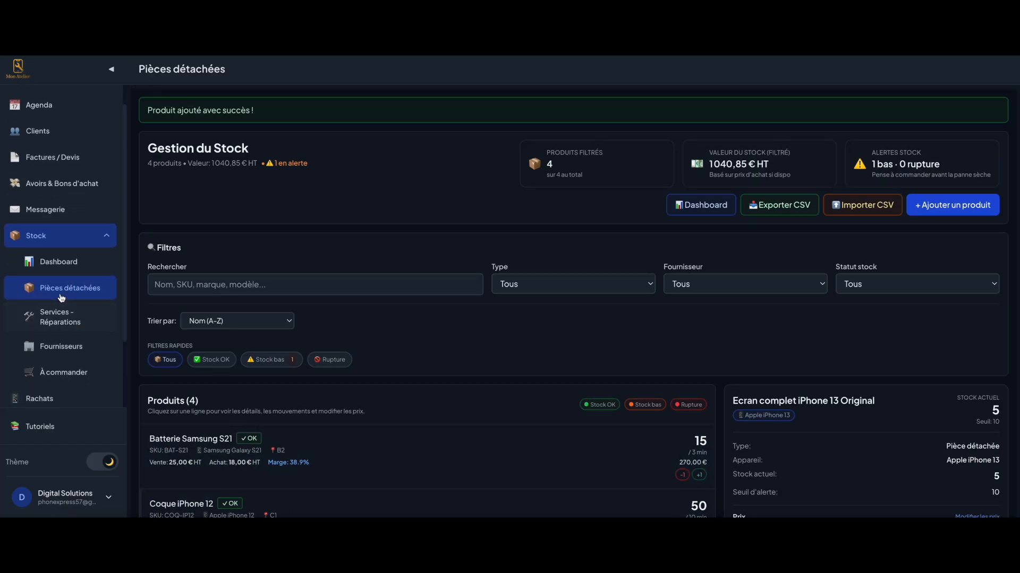
Go to Services - Réparations and keep Apple as the device brand
click(59, 320)
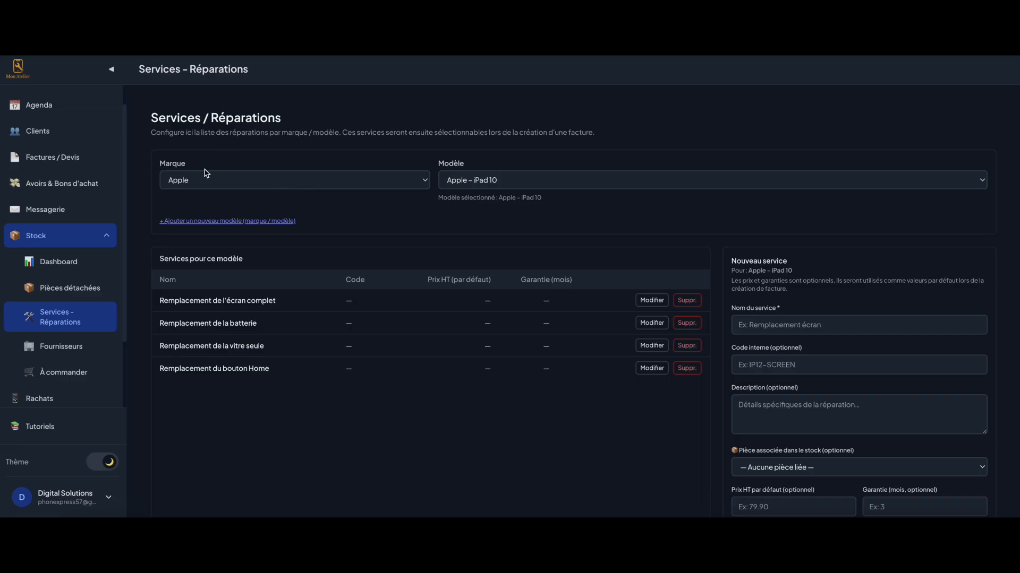
click(395, 182)
click(351, 178)
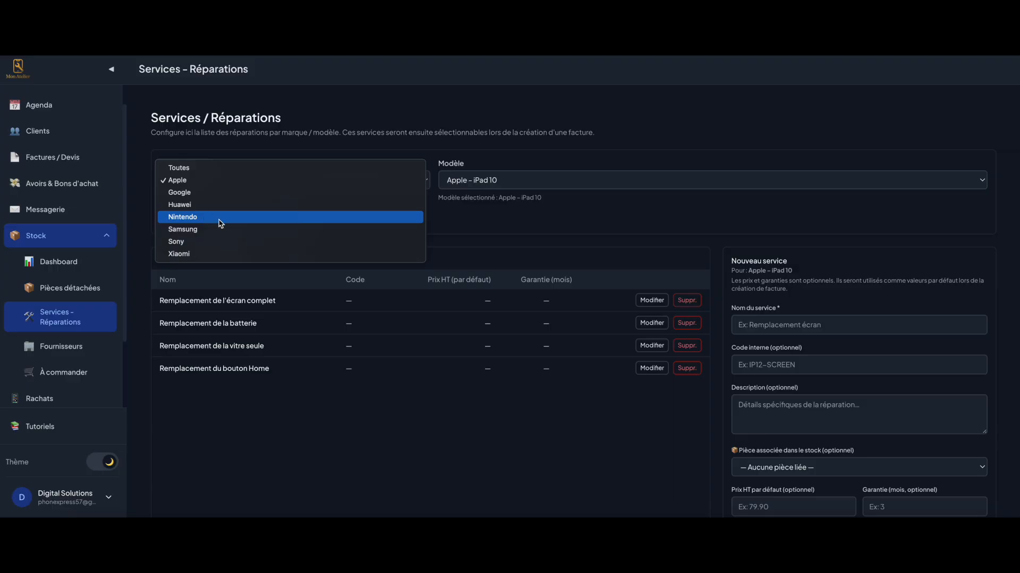
click(544, 230)
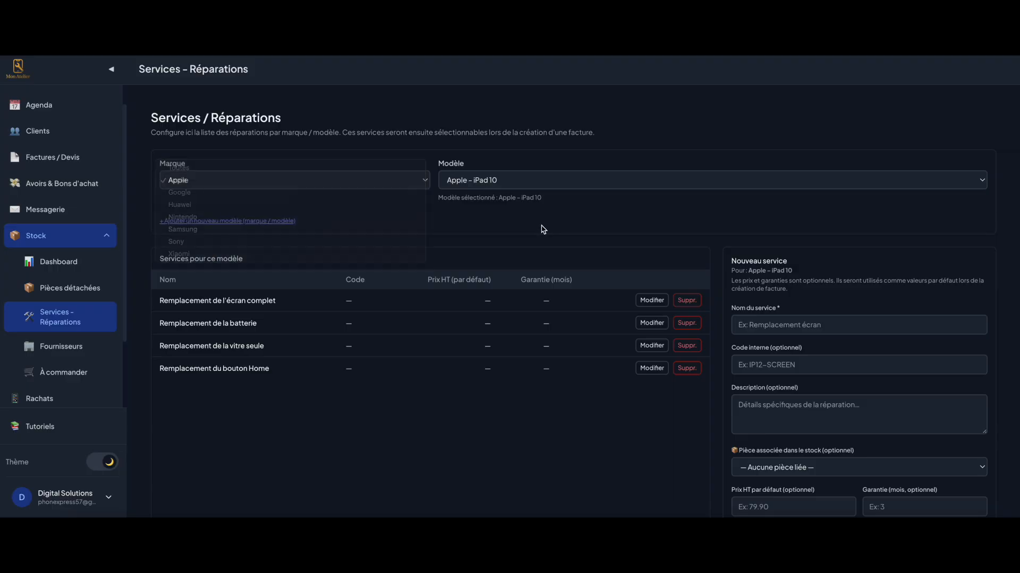
click(328, 259)
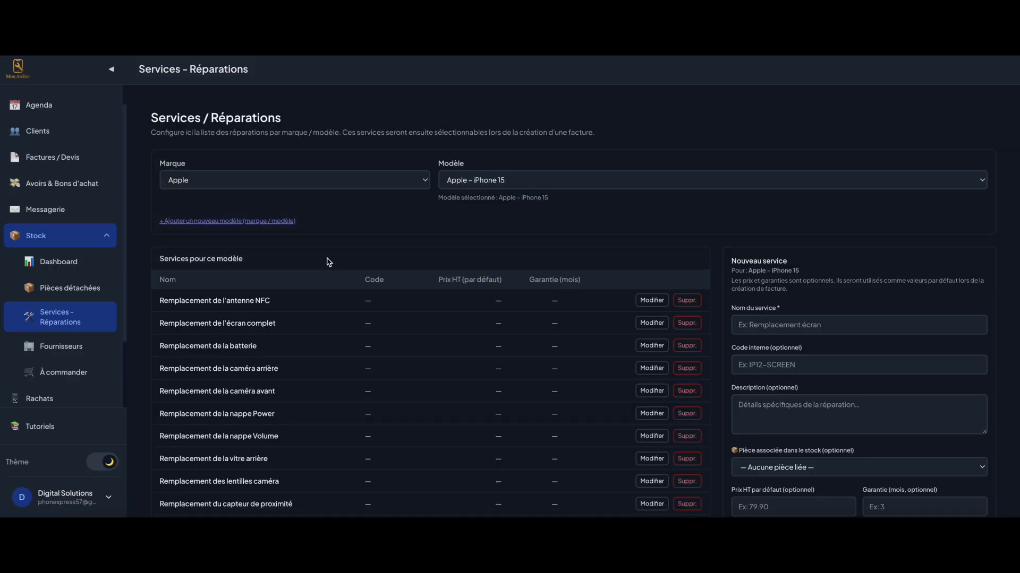
scroll(327, 261, down, 2)
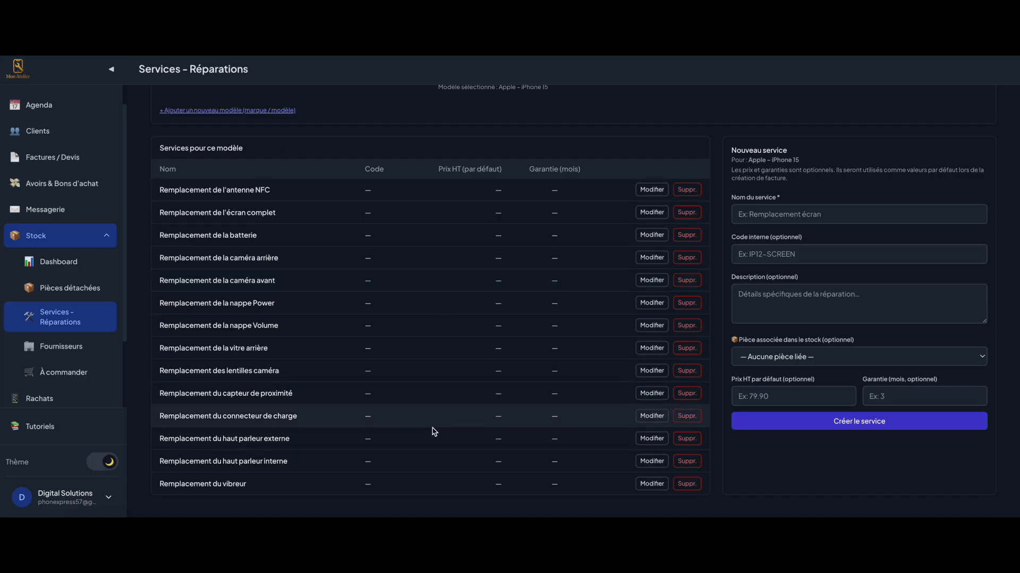
scroll(610, 369, up, 2)
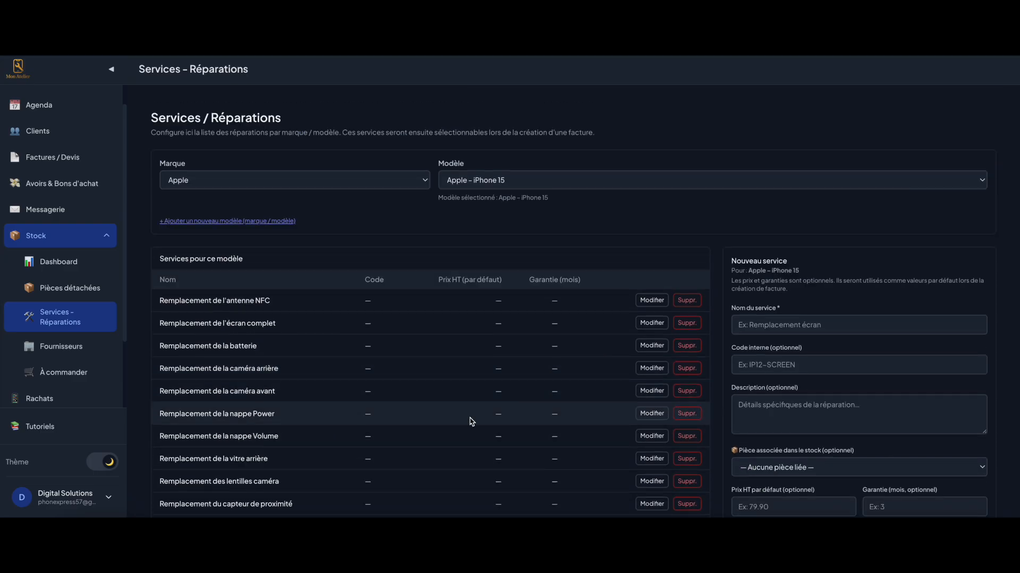
scroll(471, 421, down, 2)
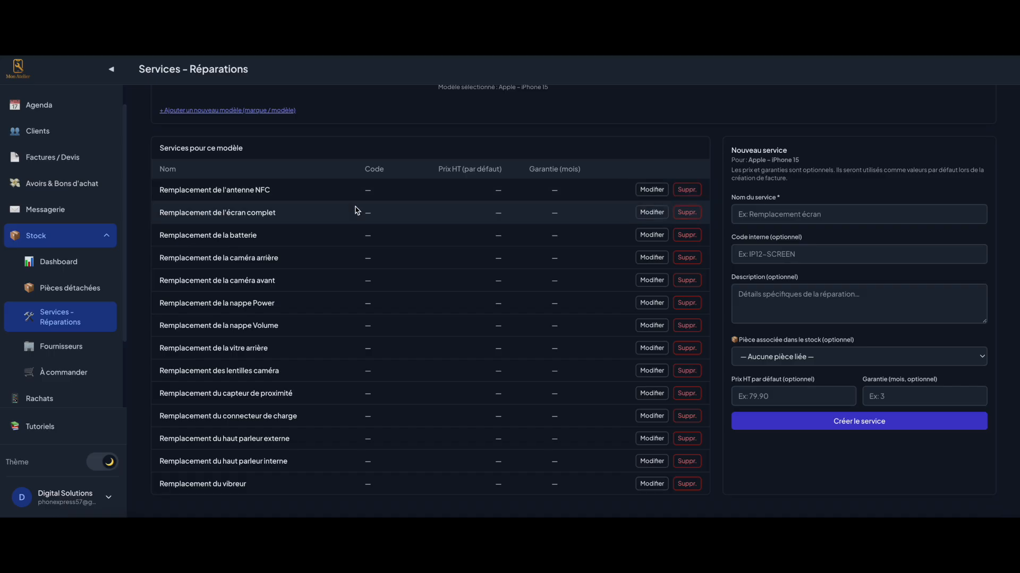
scroll(355, 210, up, 2)
Choose model Apple – iPhone 13 and edit the Remplacement de l'écran complet service
click(513, 185)
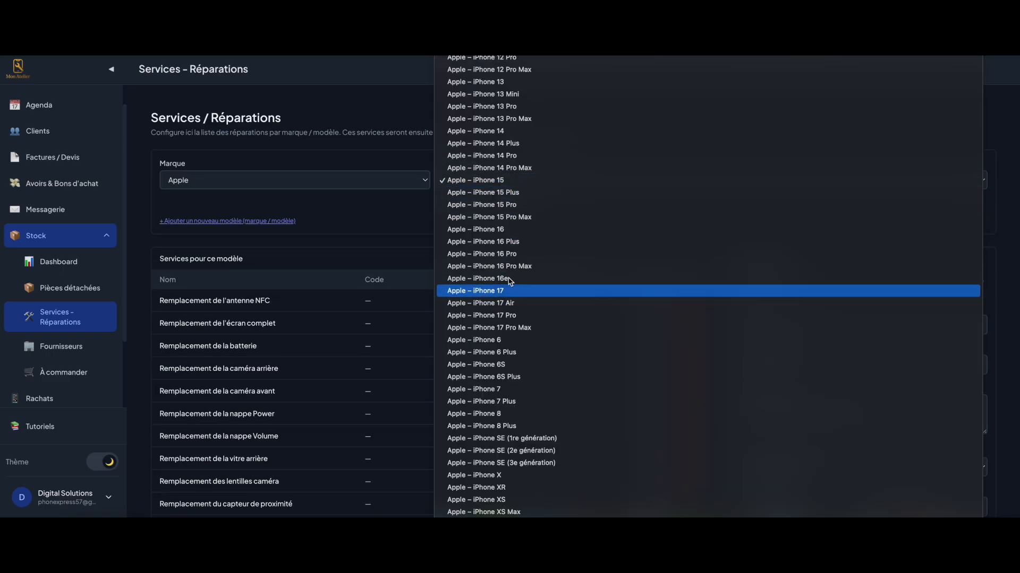
scroll(504, 239, up, 3)
click(502, 180)
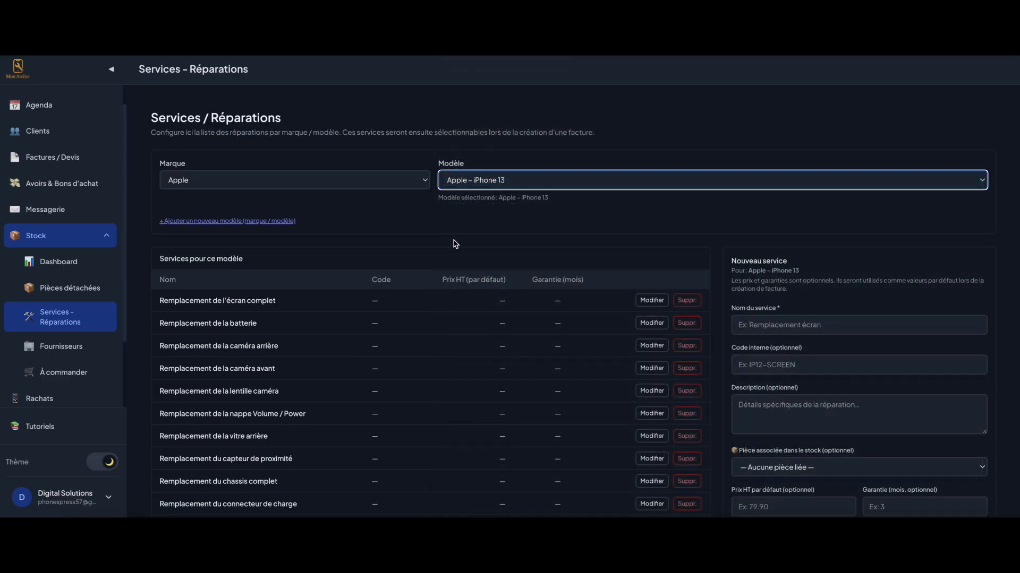
scroll(425, 229, down, 1)
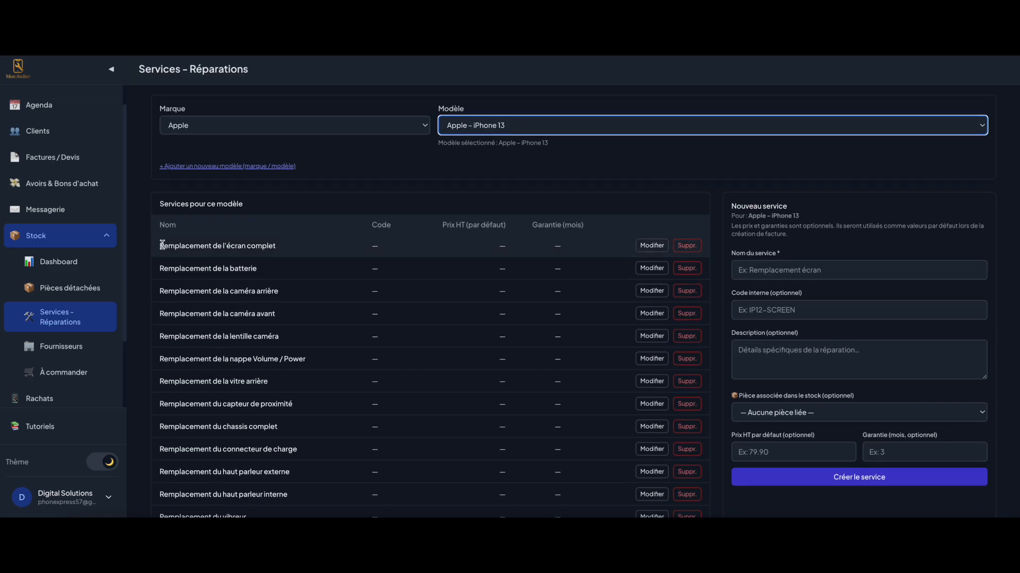
click(651, 245)
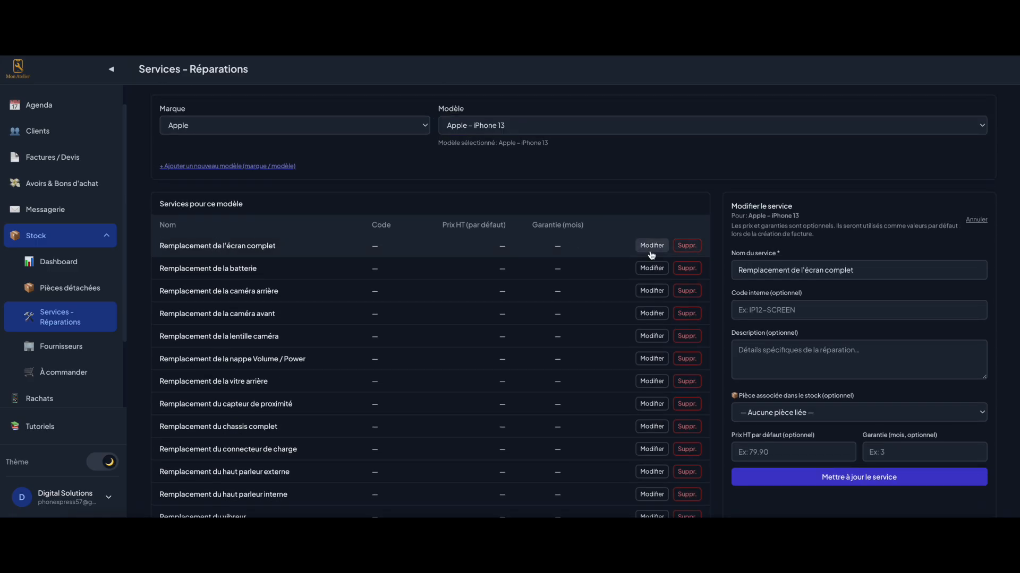
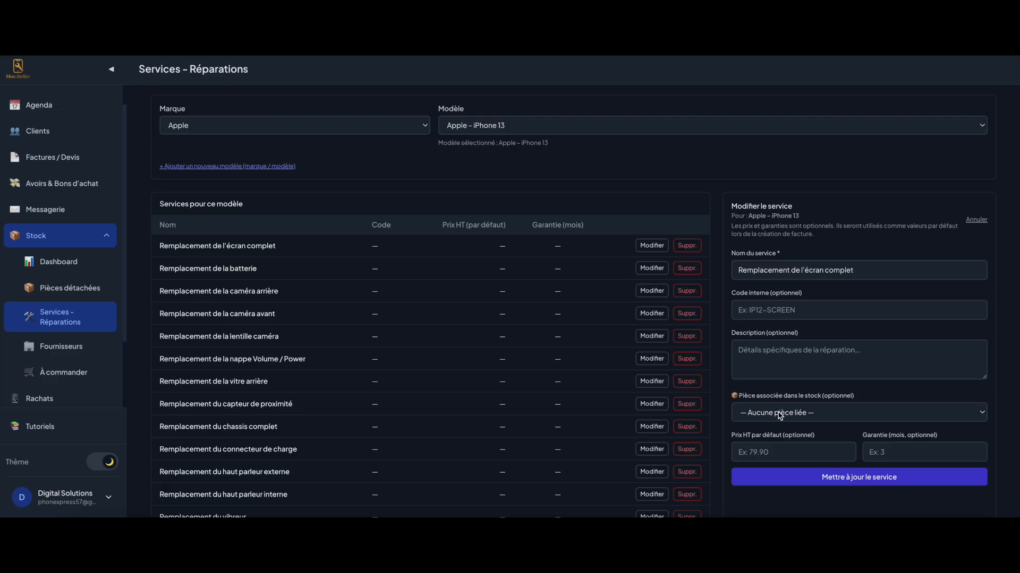
Link the Ecran complet iPhone 13 Original part to the full screen replacement service and update it
click(779, 413)
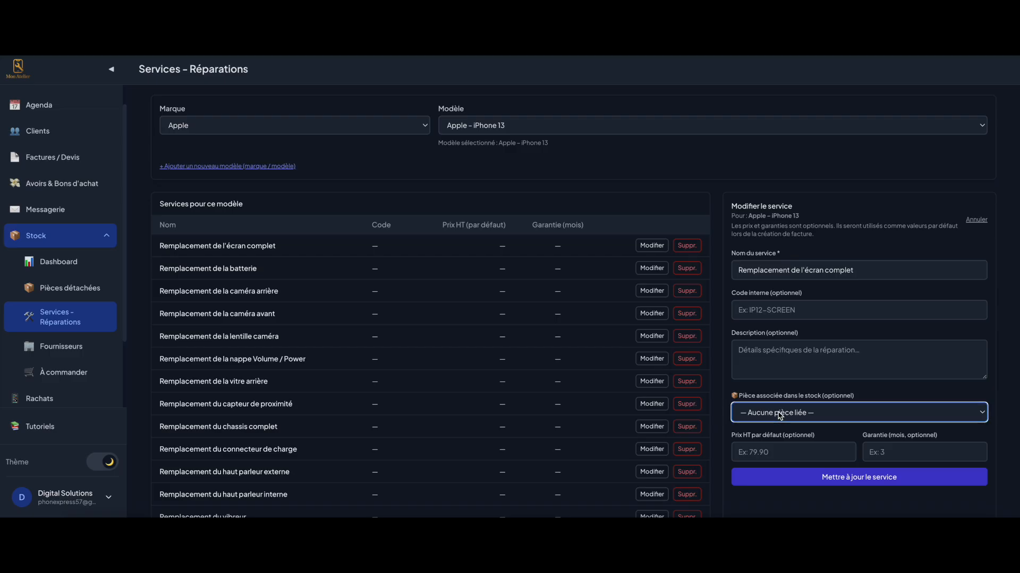
click(779, 414)
click(779, 414)
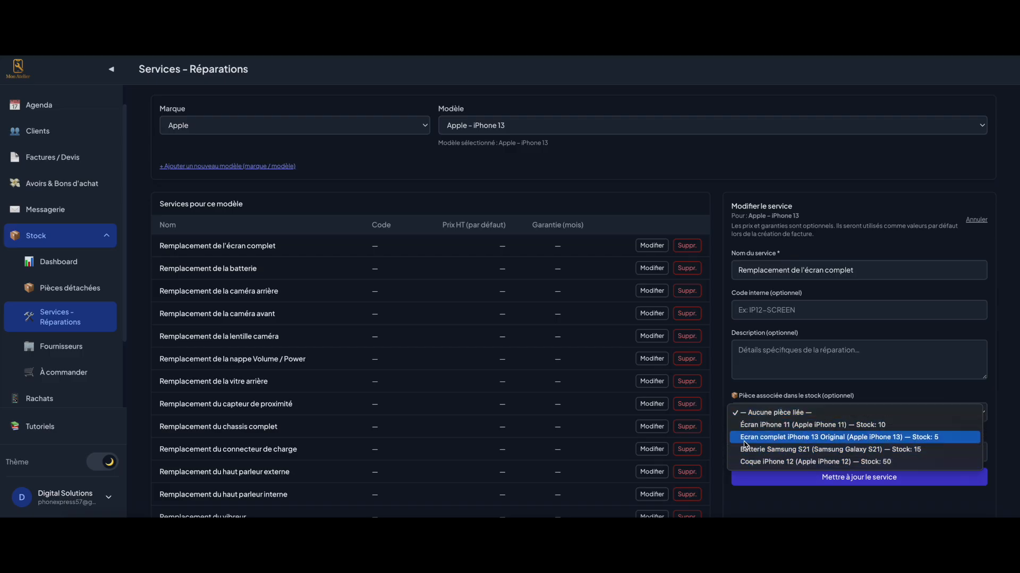
click(783, 437)
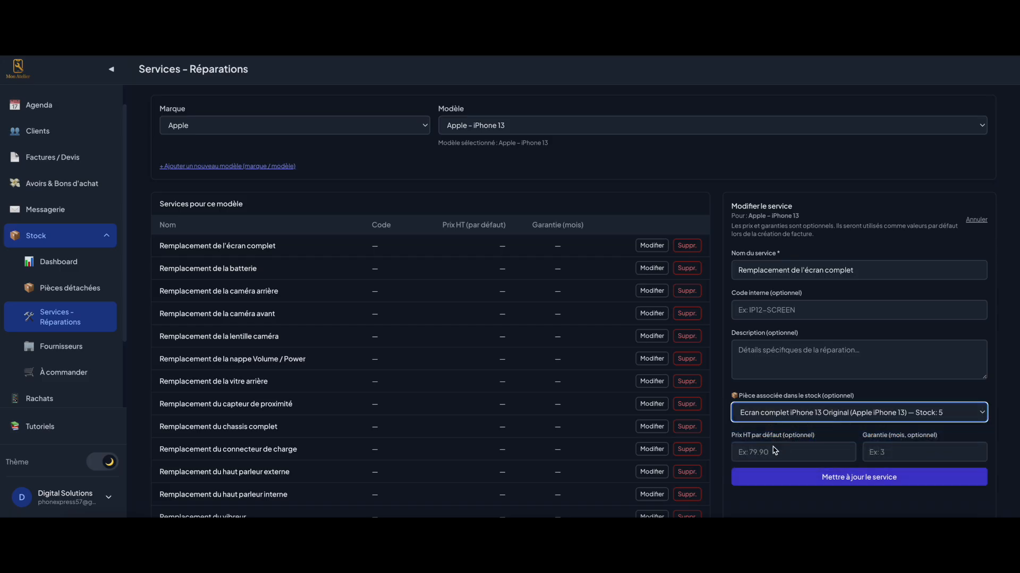
click(759, 451)
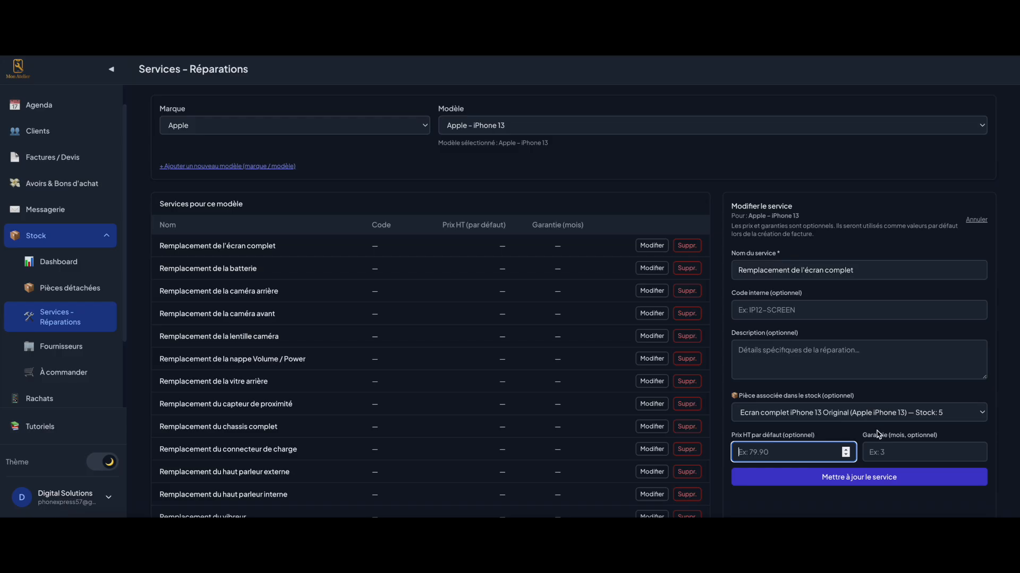
click(897, 453)
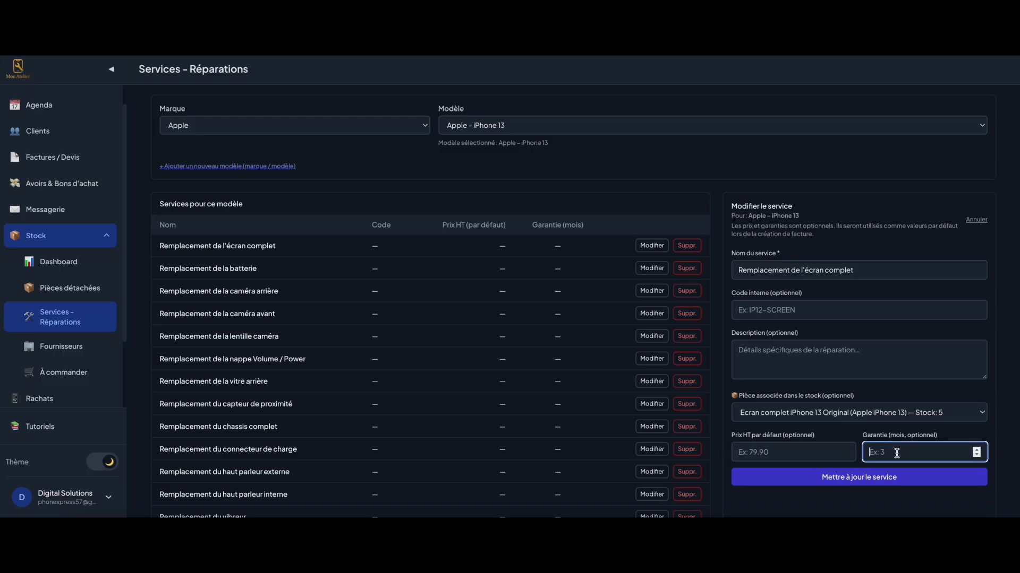
click(848, 477)
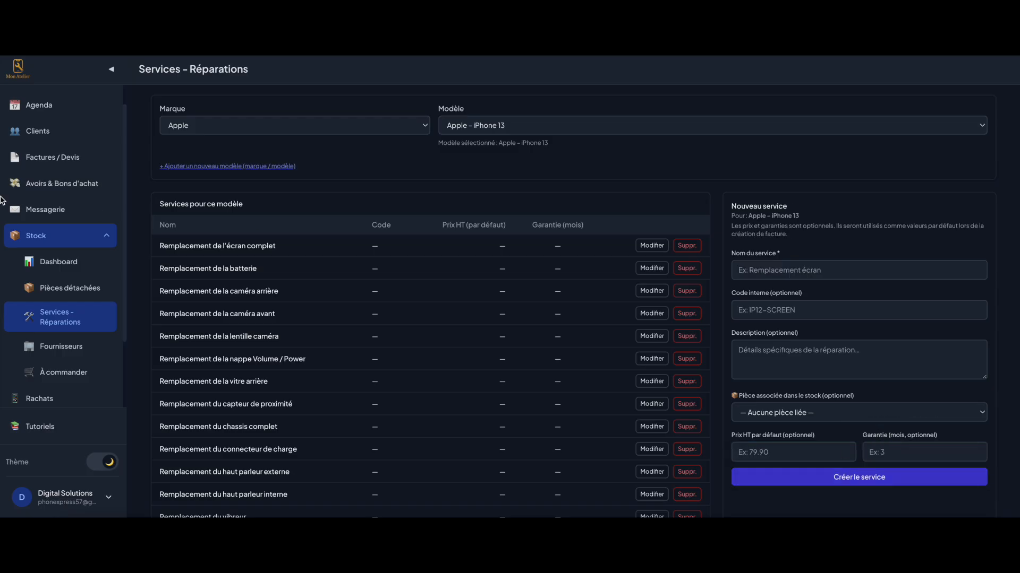
Start a new invoice in Factures / Devis for the existing client
click(32, 157)
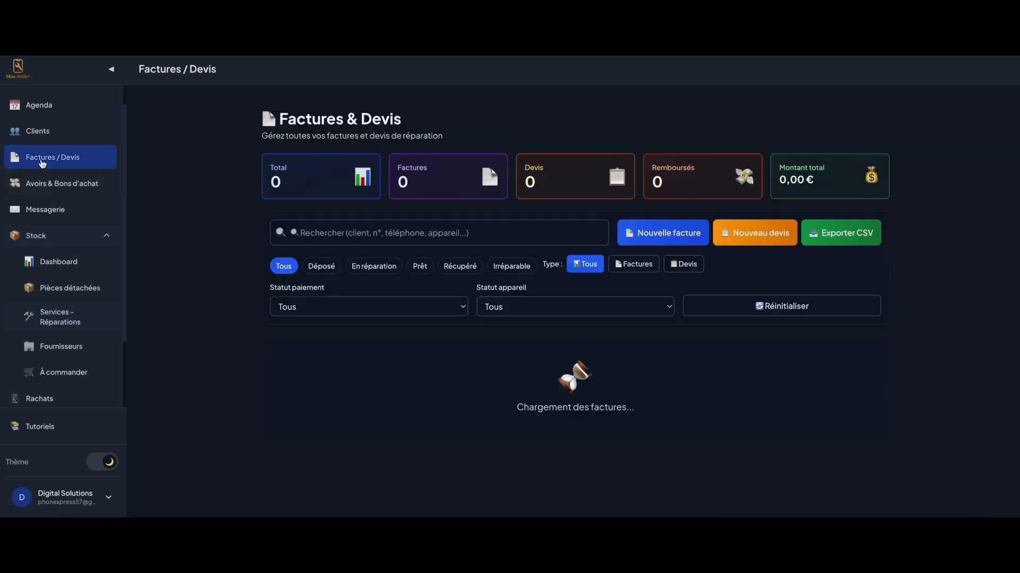
click(668, 229)
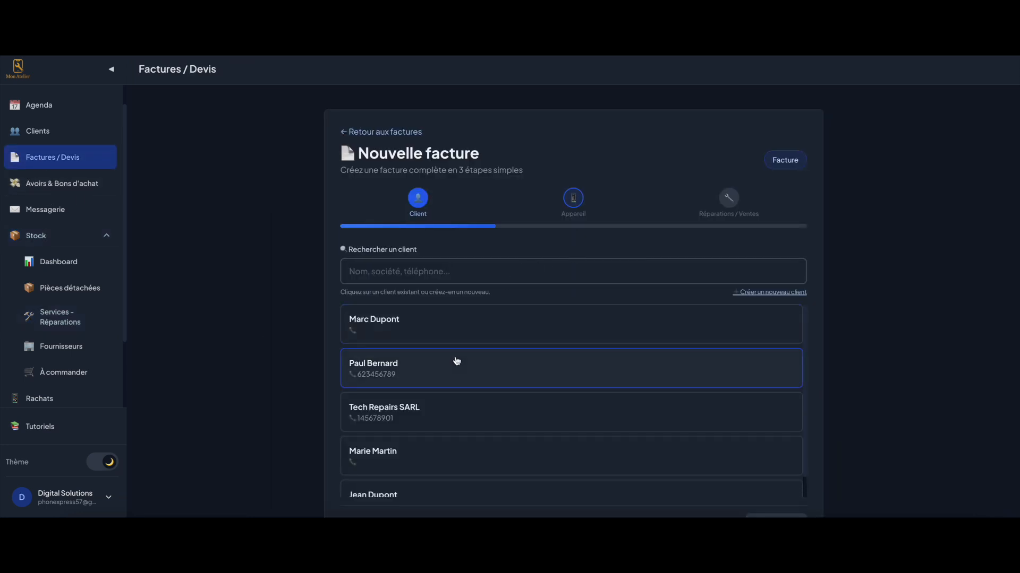
click(539, 339)
click(765, 380)
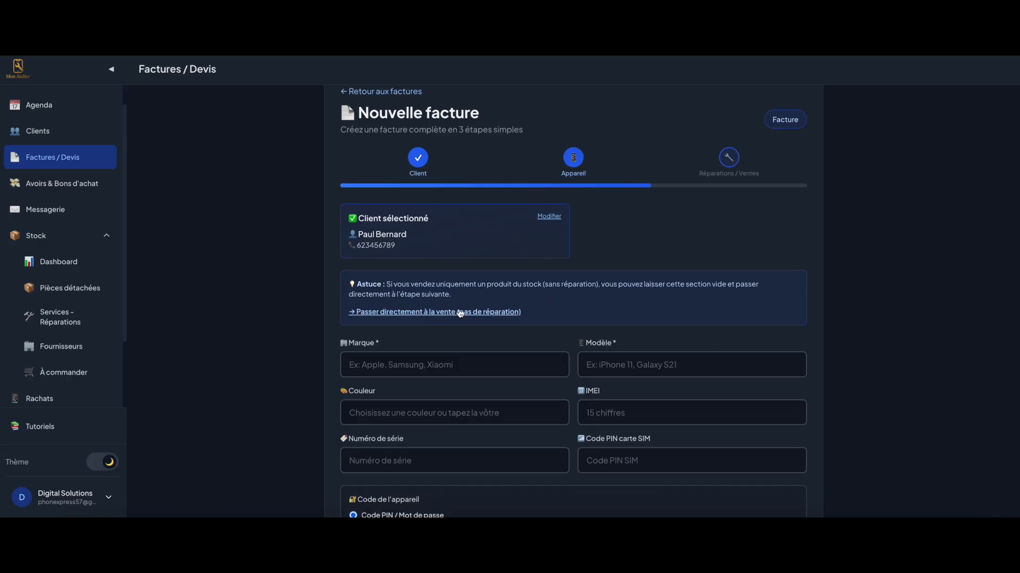
Set the invoiced device to Apple iPhone 13
click(440, 310)
click(456, 331)
click(601, 304)
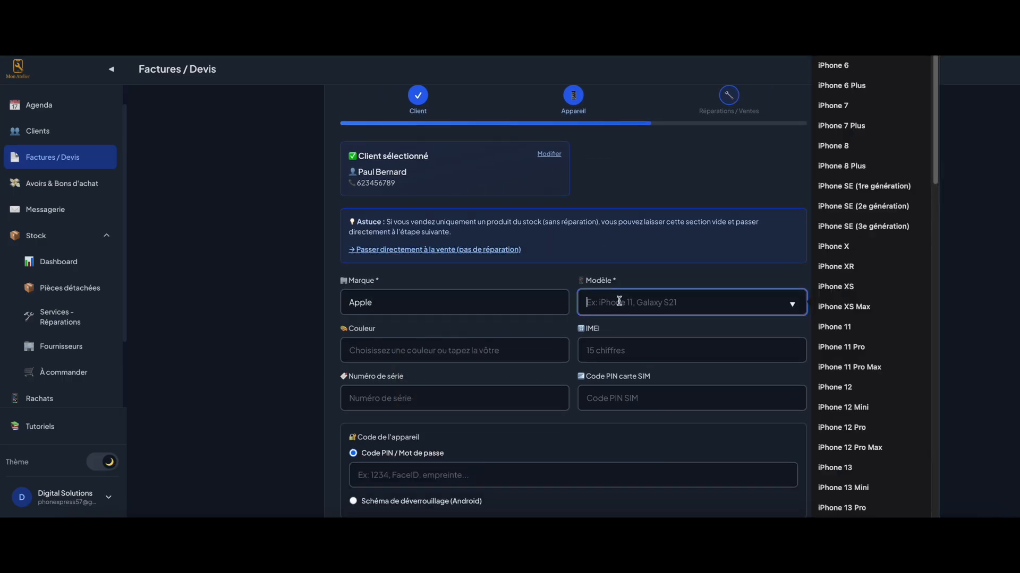
scroll(882, 343, down, 1)
click(848, 448)
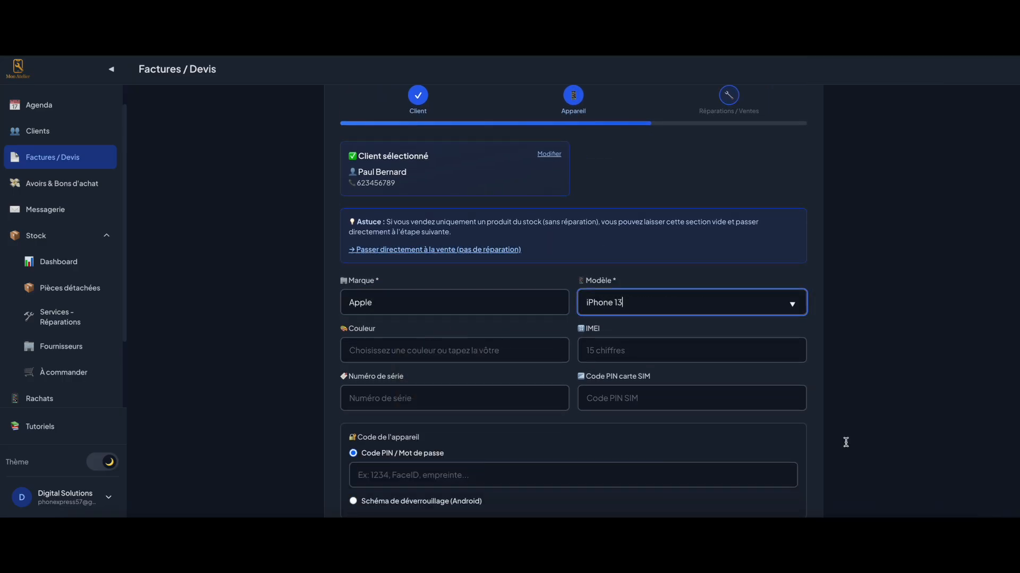
scroll(501, 324, down, 7)
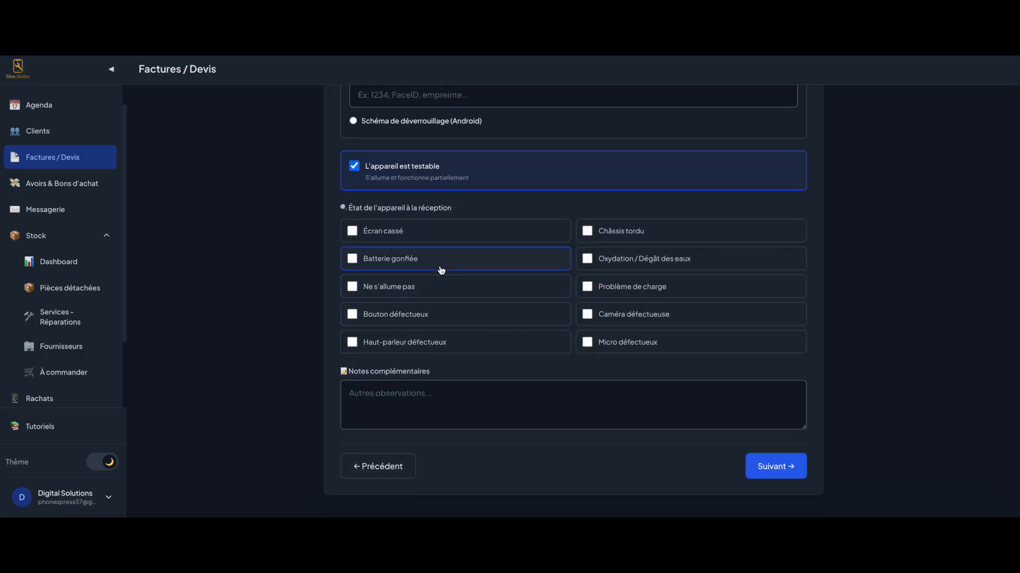
click(775, 467)
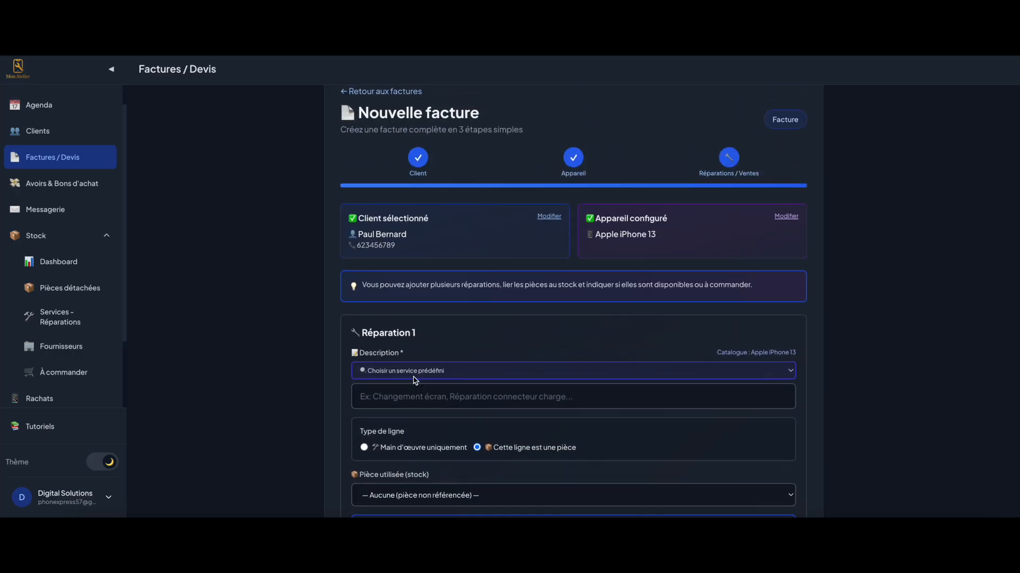
Add the Remplacement de l'écran complet service priced at 129 € TTC
click(415, 377)
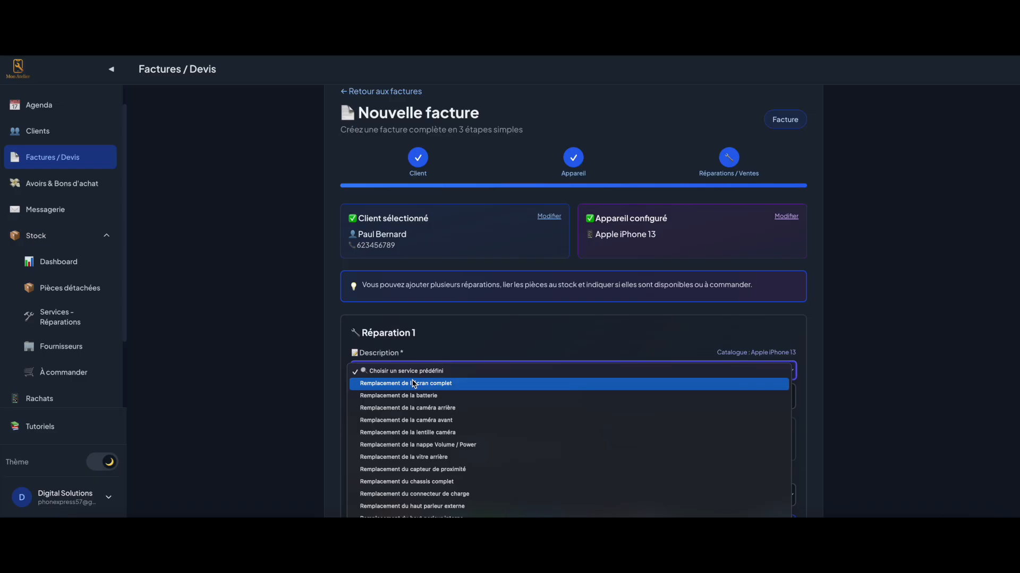
click(413, 384)
scroll(414, 383, down, 1)
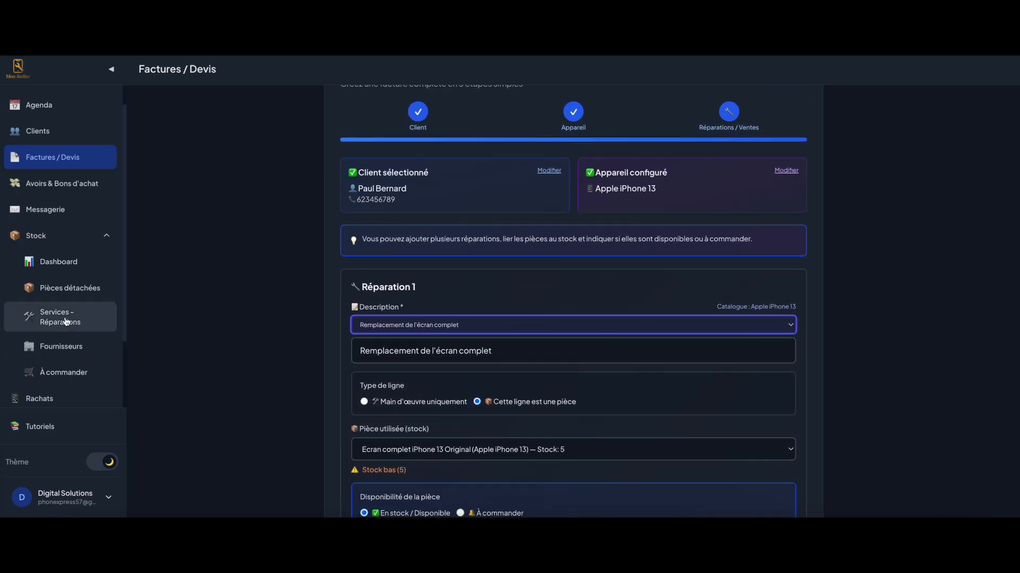
scroll(281, 409, down, 2)
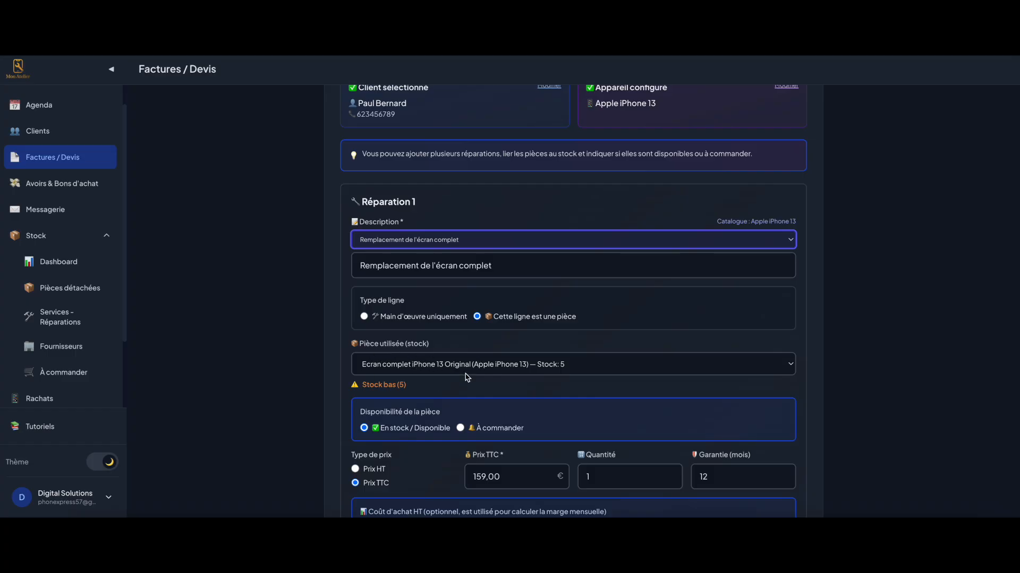
scroll(498, 390, down, 2)
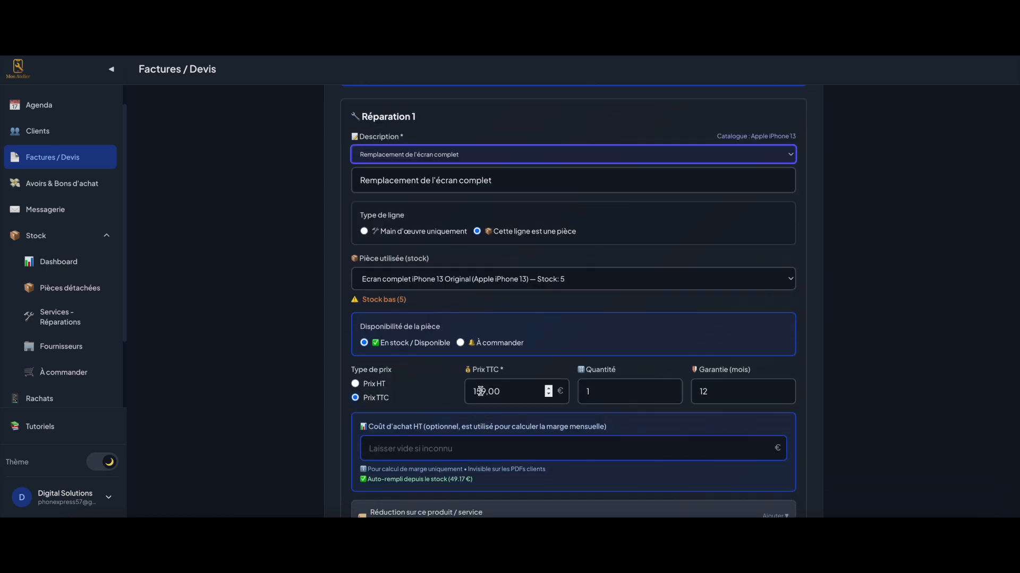
double_click(480, 391)
text(129)
click(455, 373)
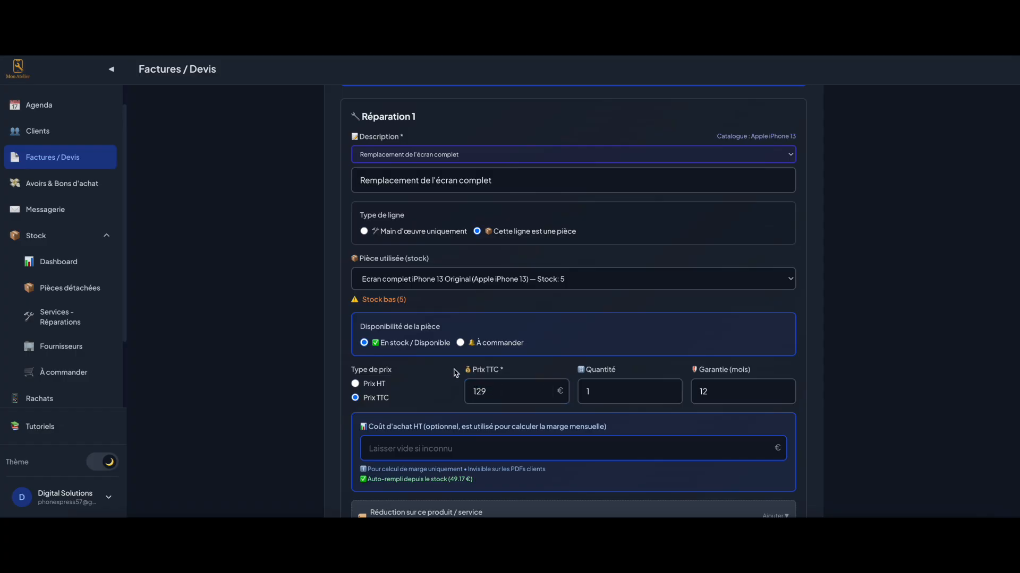
Keep the 12-month warranty and review the description and purchase cost note
click(492, 181)
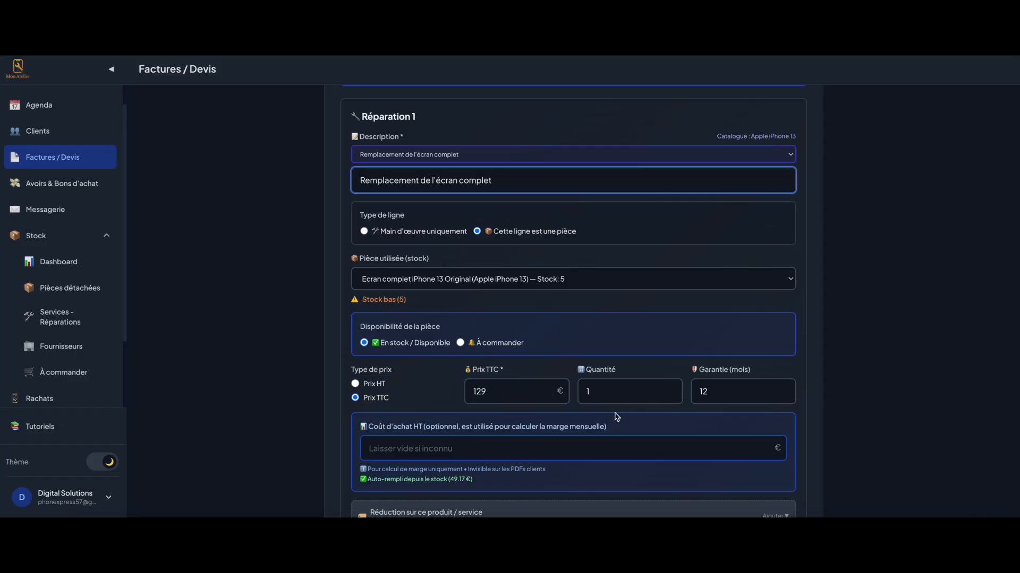
scroll(764, 449, down, 1)
click(735, 322)
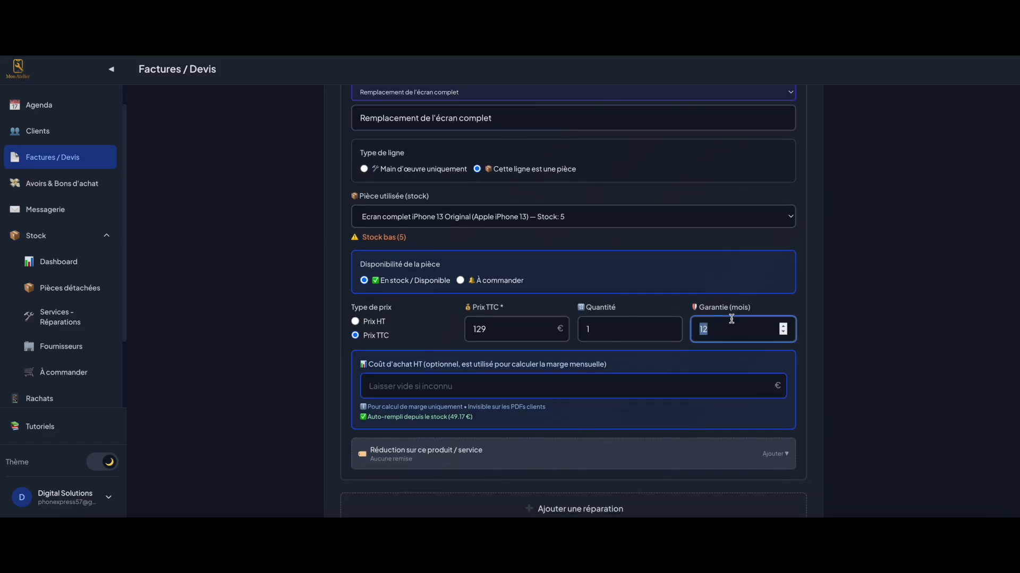
click(271, 389)
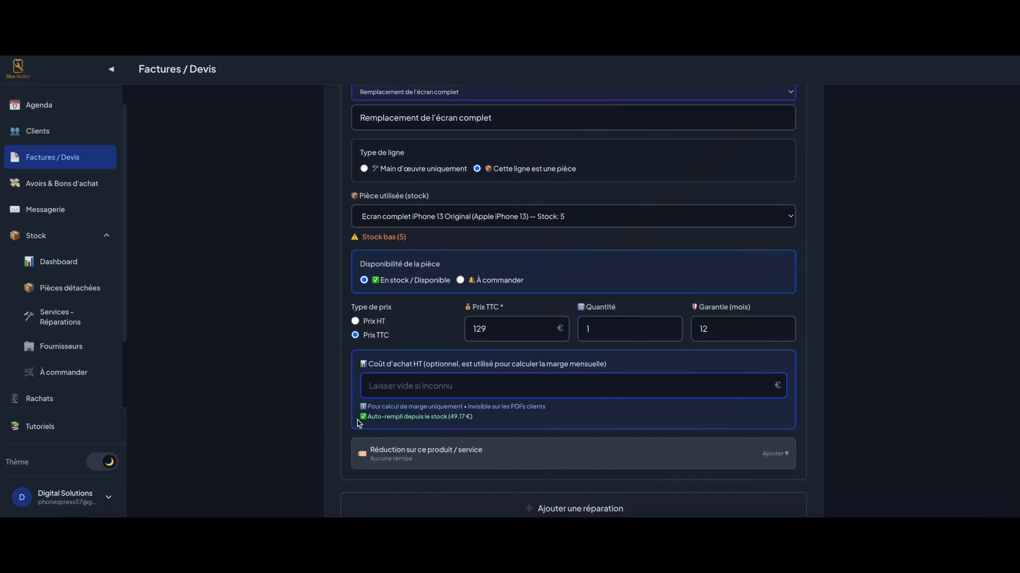
scroll(359, 423, down, 1)
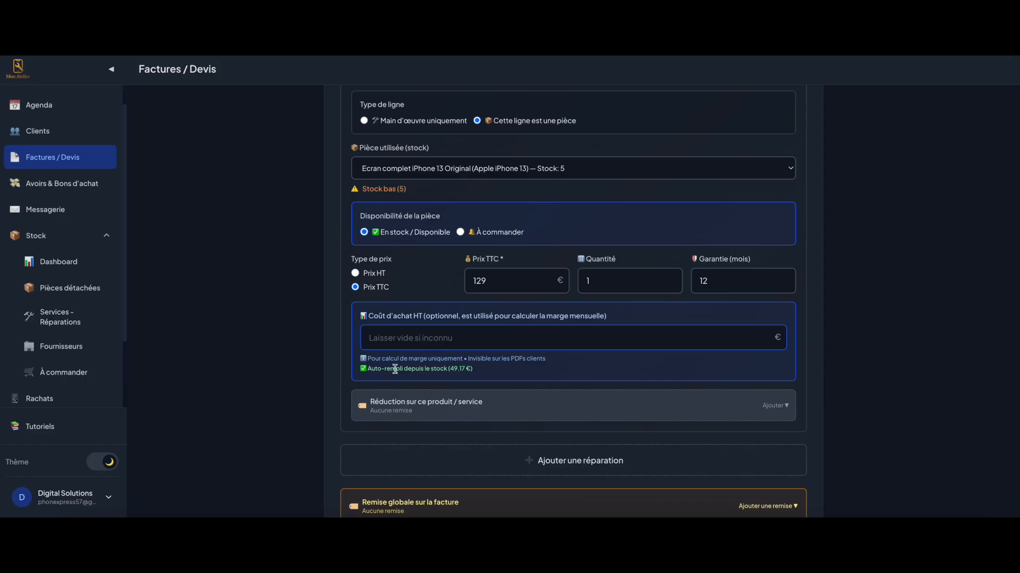
drag(369, 369, 459, 370)
click(484, 370)
scroll(478, 374, down, 5)
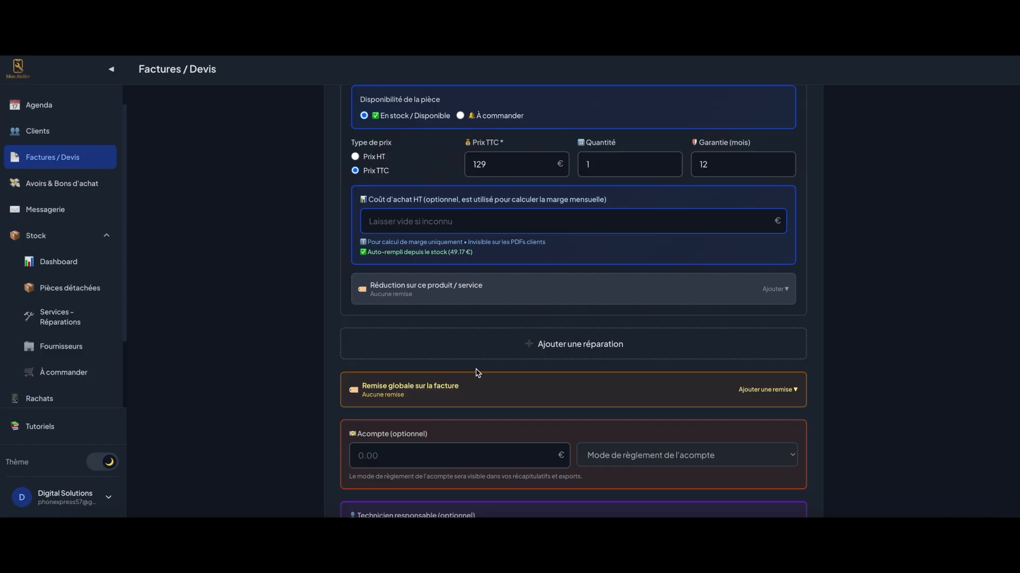
scroll(451, 275, down, 3)
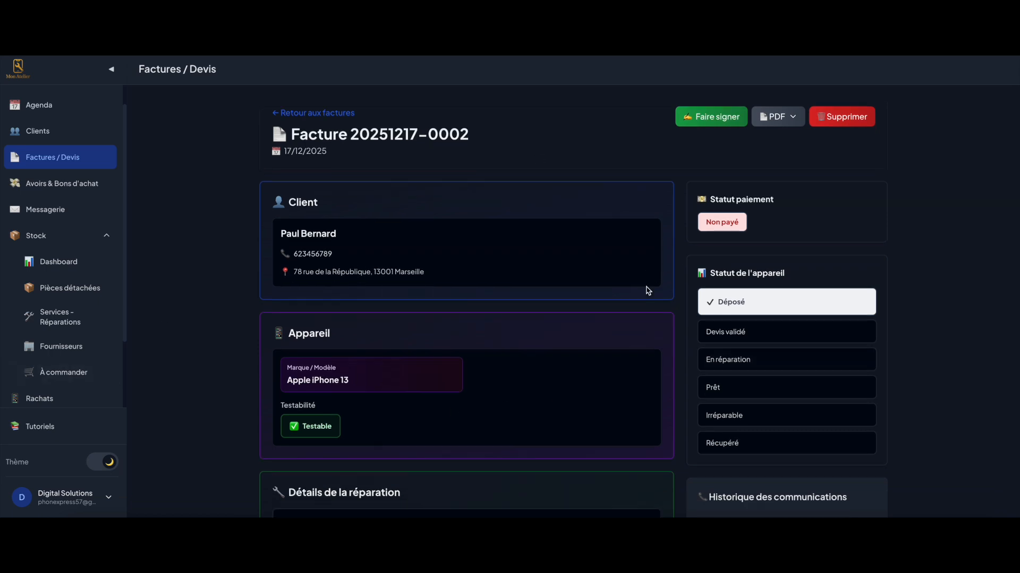
Set Statut de l'appareil to Irréparable and choose Créer l'attestation in the warning panel
scroll(645, 289, down, 3)
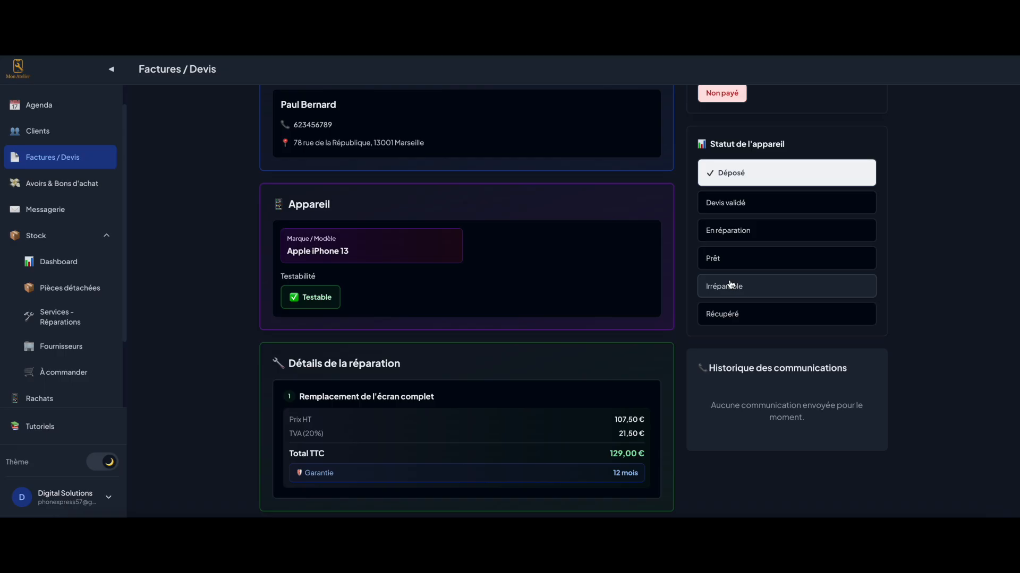
scroll(414, 321, up, 3)
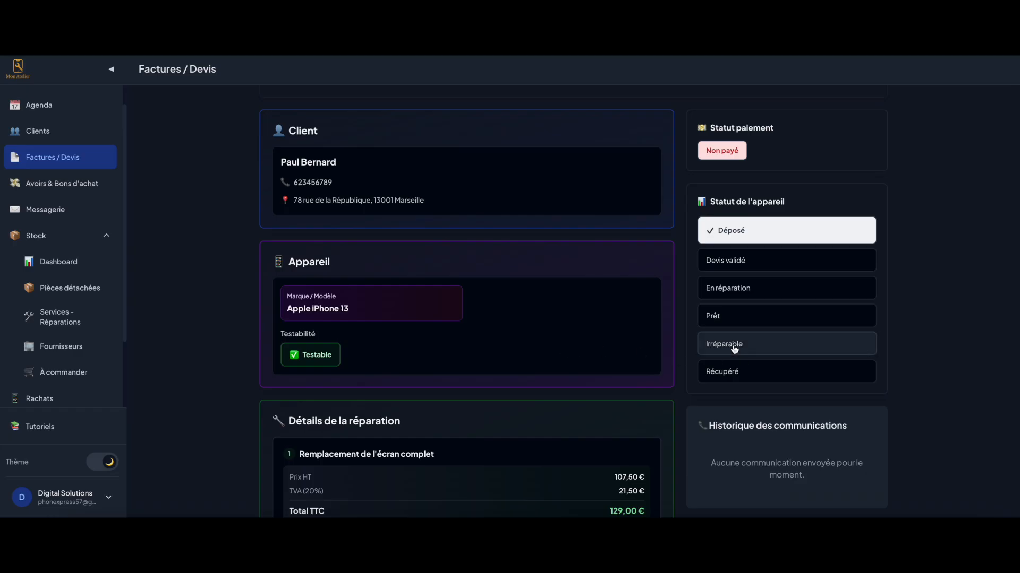
click(734, 345)
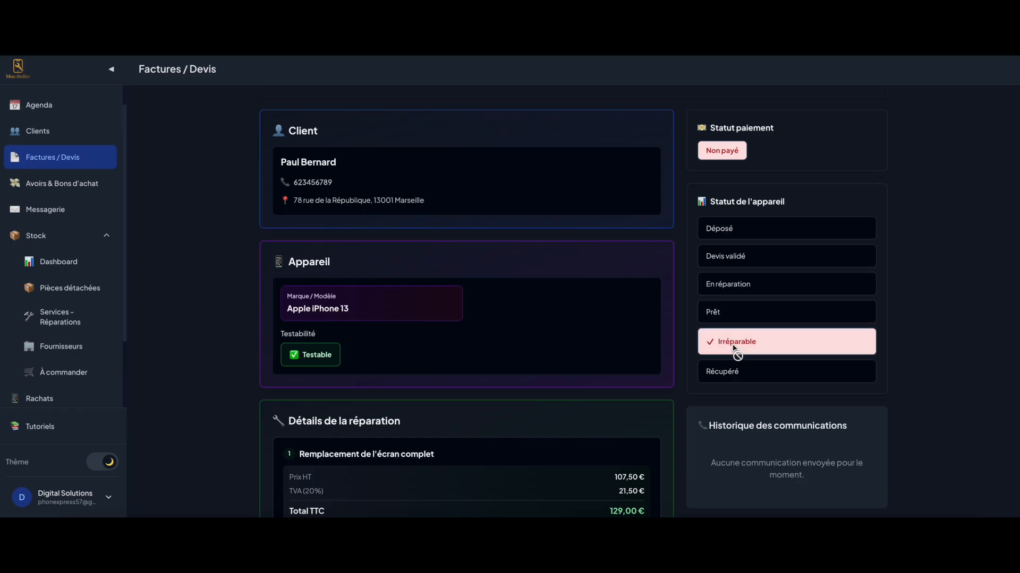
scroll(734, 353, down, 3)
scroll(762, 418, up, 3)
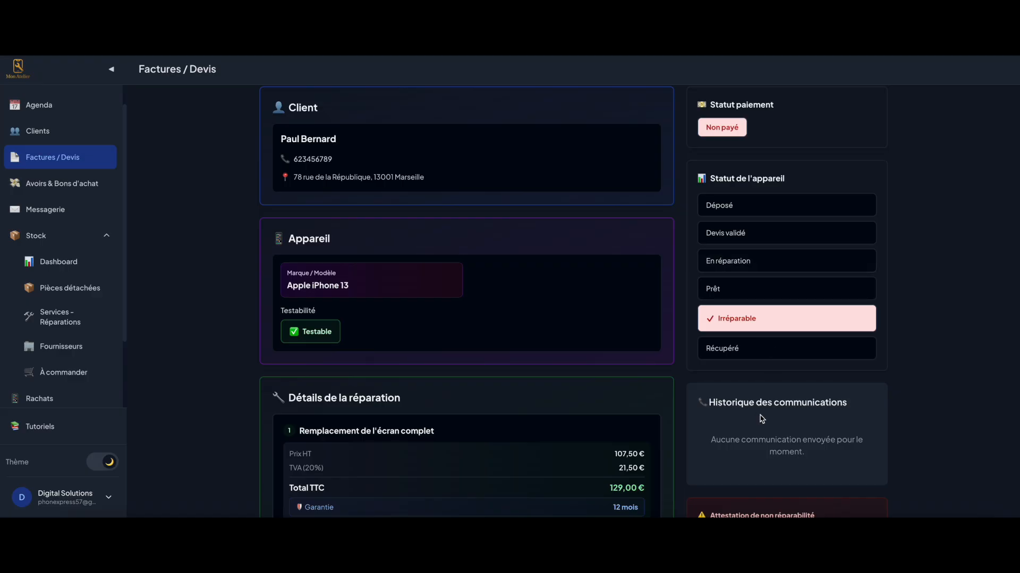
scroll(769, 422, down, 1)
scroll(770, 423, up, 3)
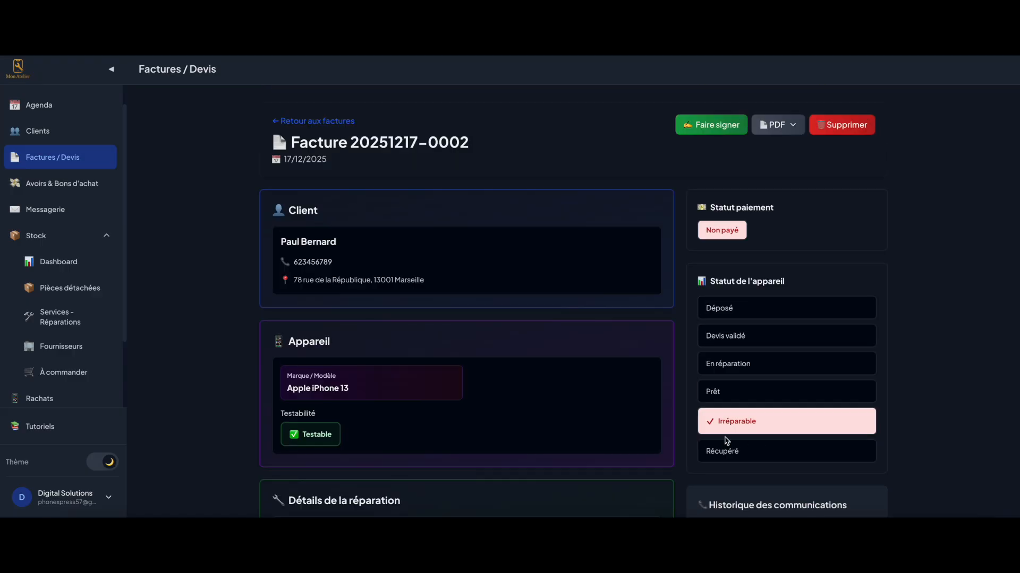
scroll(761, 461, down, 3)
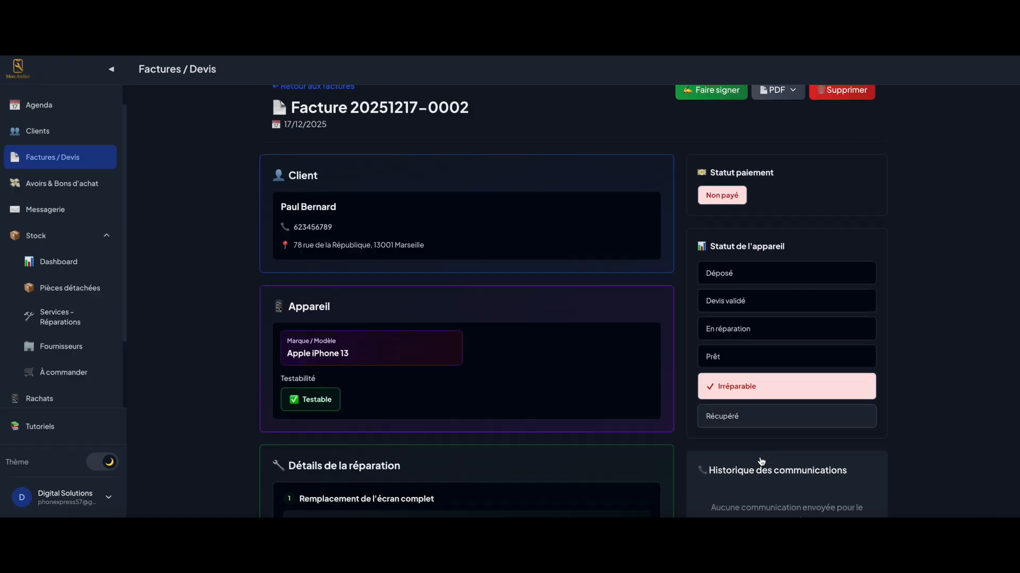
scroll(760, 456, down, 2)
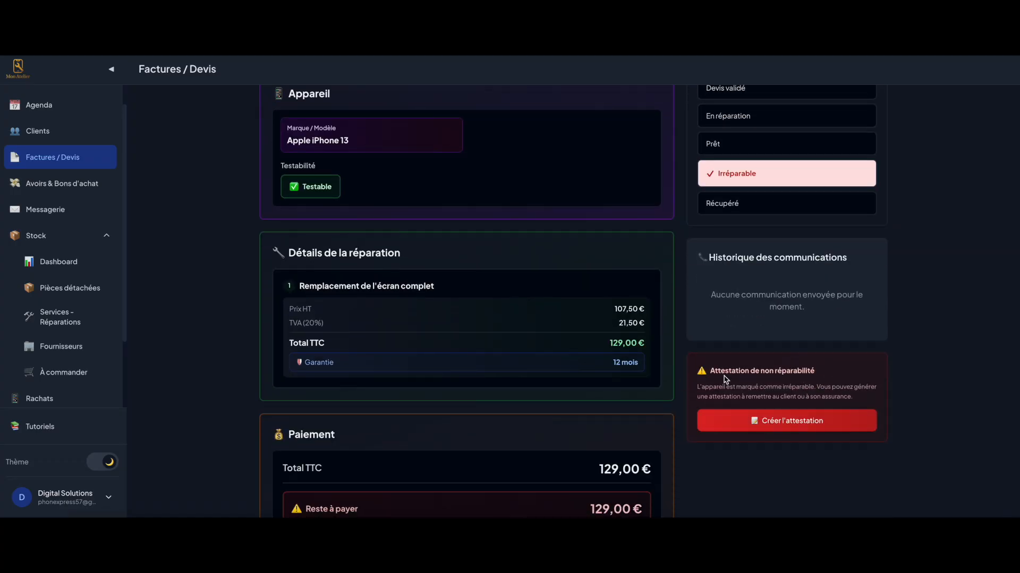
click(761, 422)
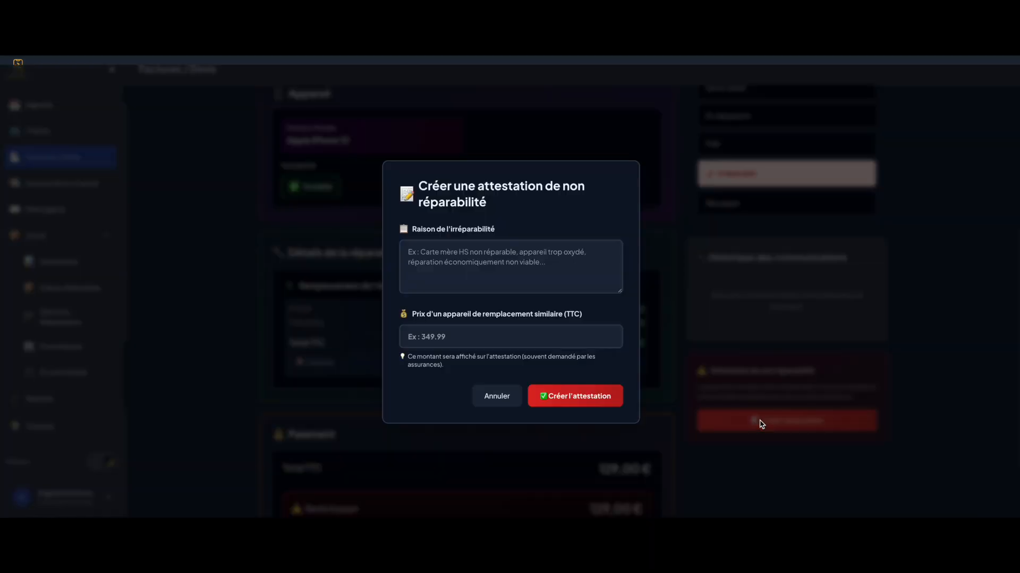
Enter the oxidised motherboard reason and 399 € replacement price, then create the attestation
click(471, 267)
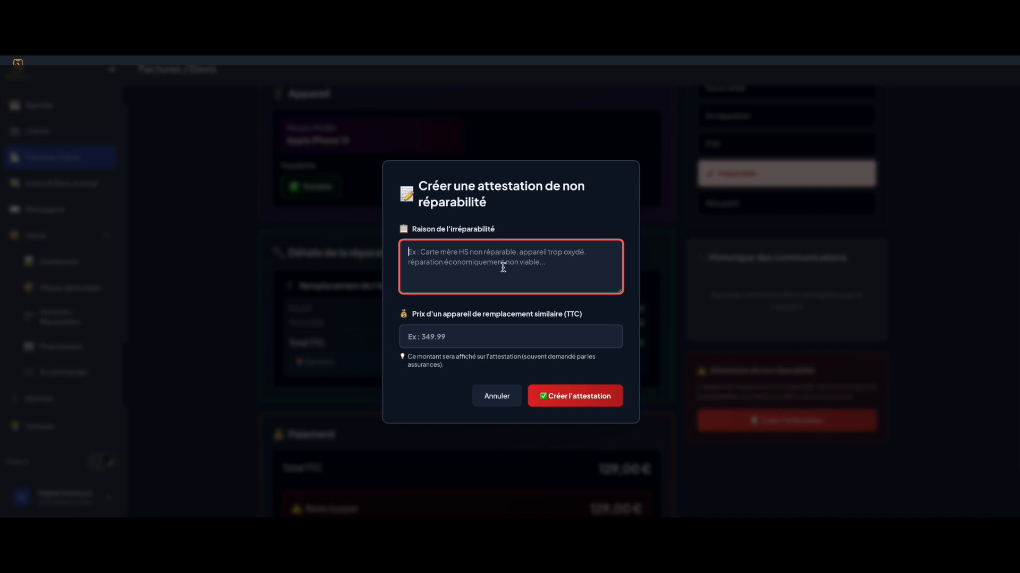
text(C)
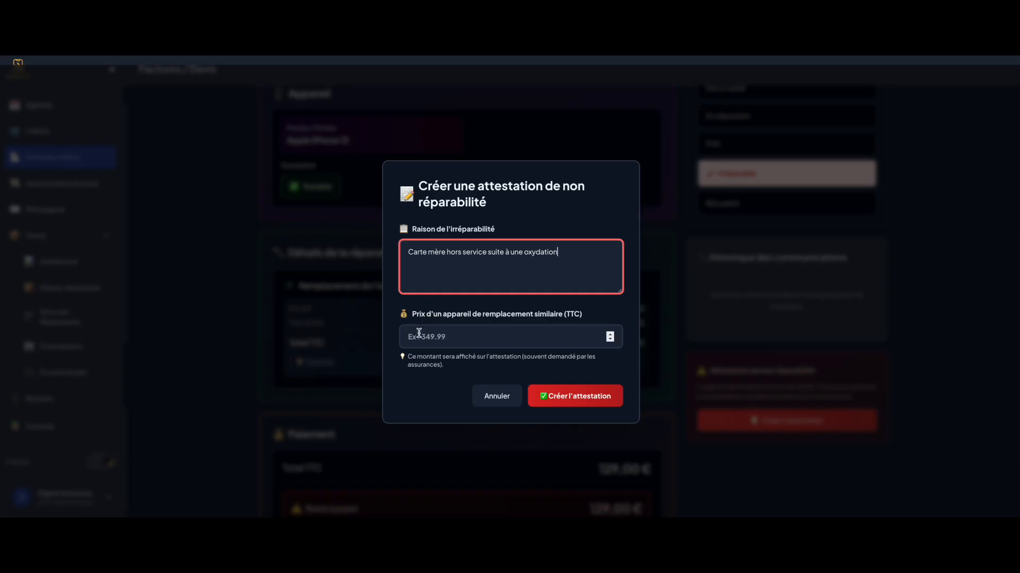
click(449, 334)
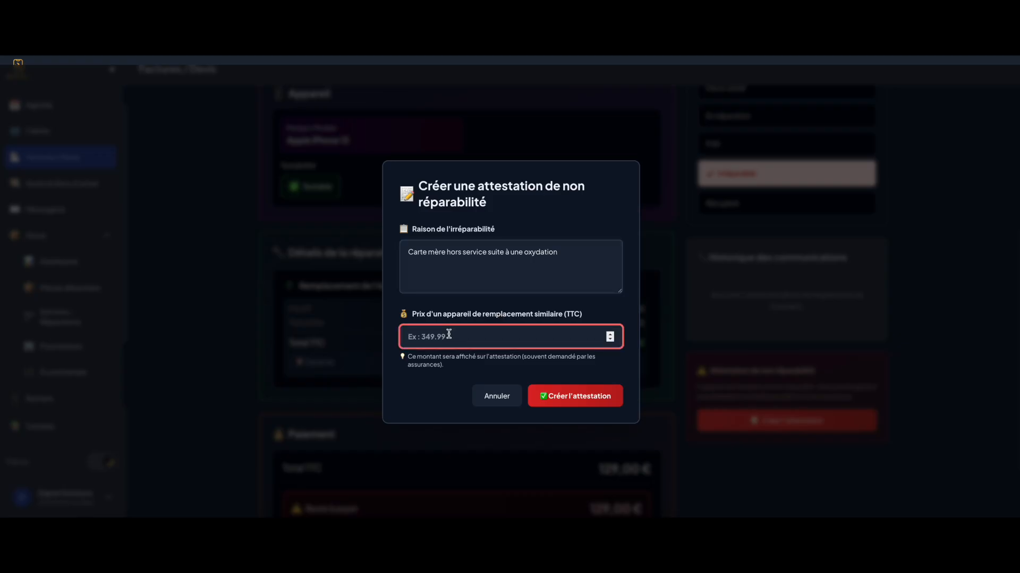
text(399)
click(430, 369)
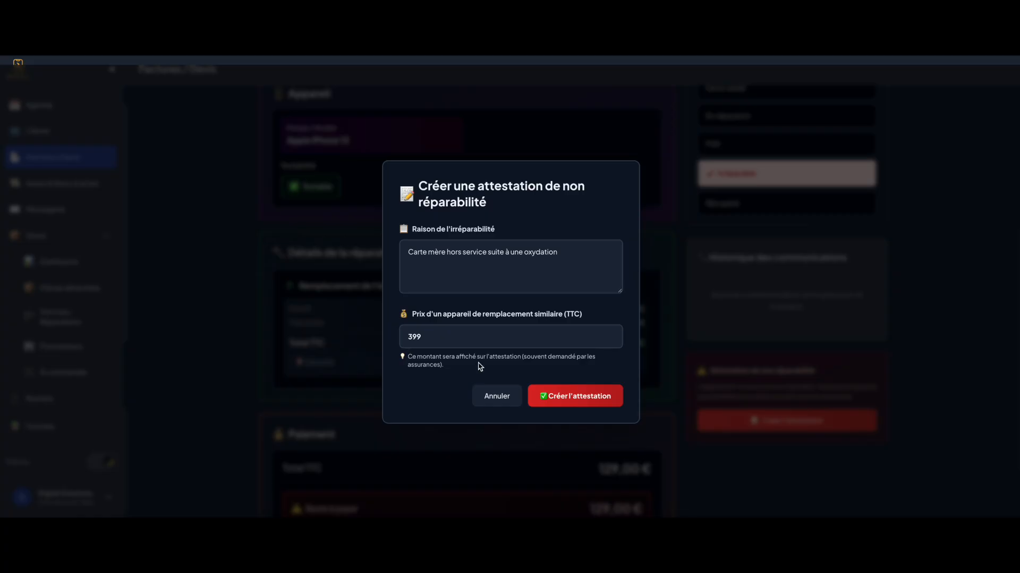
click(560, 405)
click(779, 131)
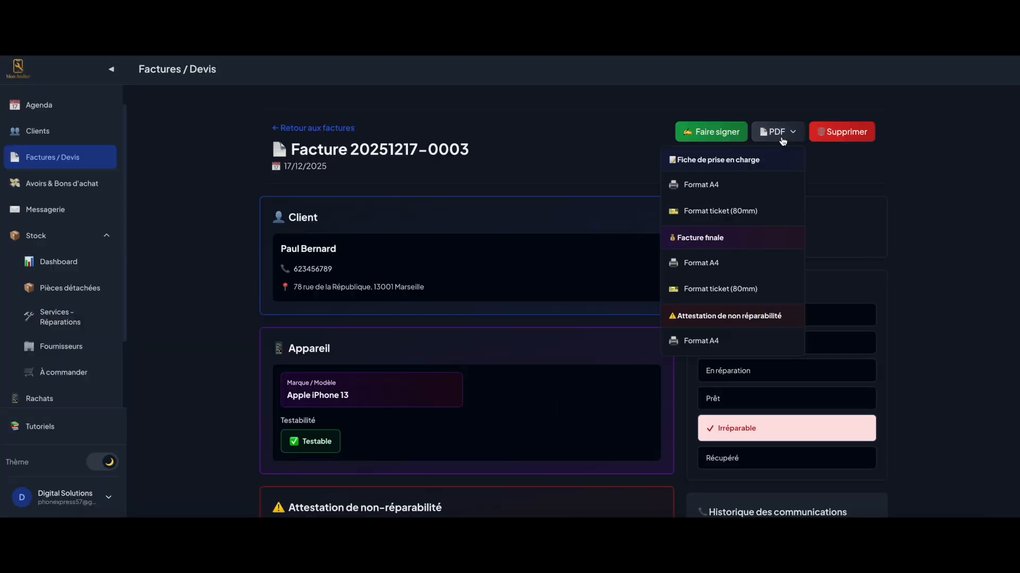
Generate the Attestation de non réparabilité as an A4 PDF
click(699, 341)
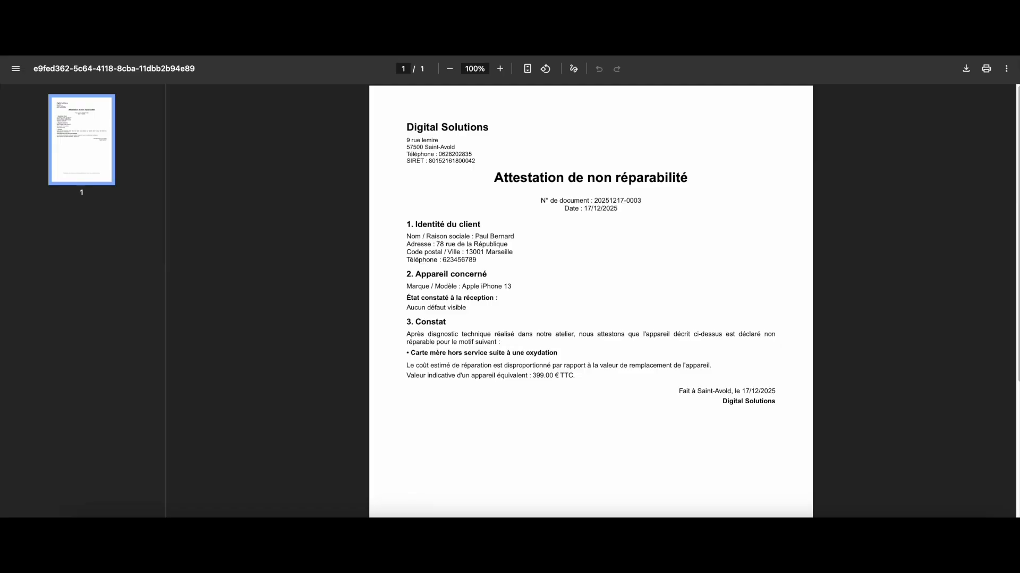
key(super+w)
scroll(730, 338, down, 4)
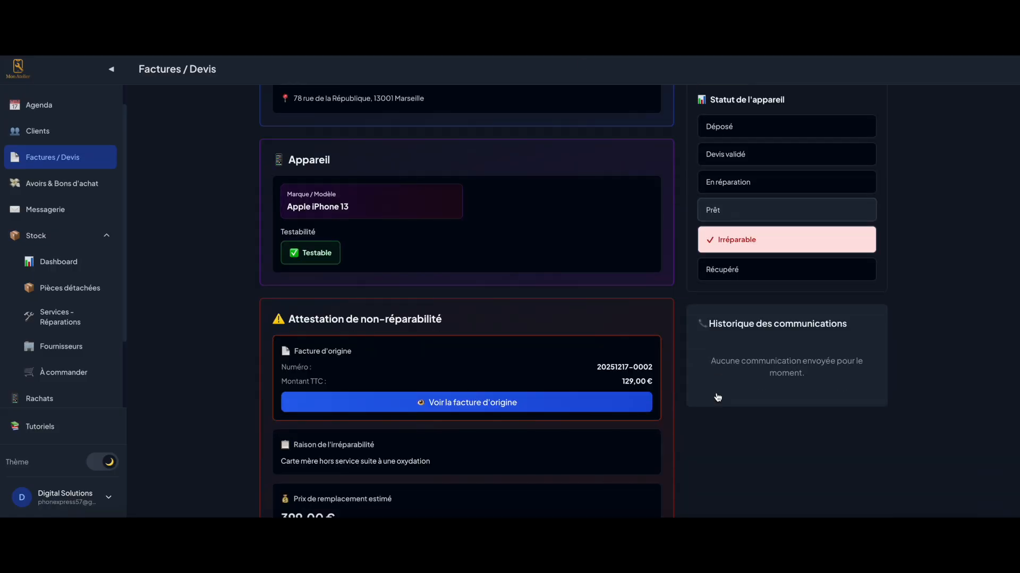
click(69, 159)
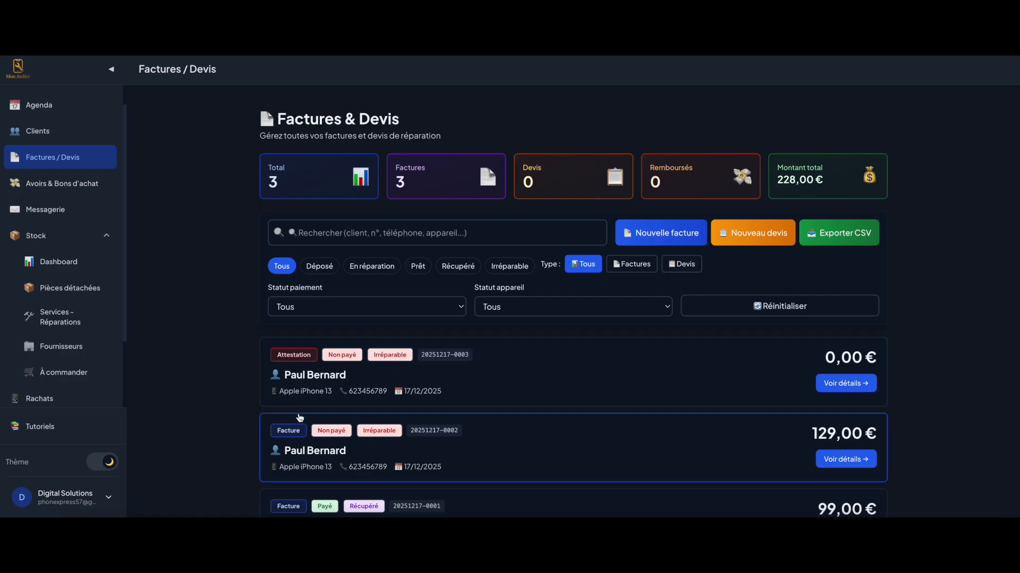
click(523, 454)
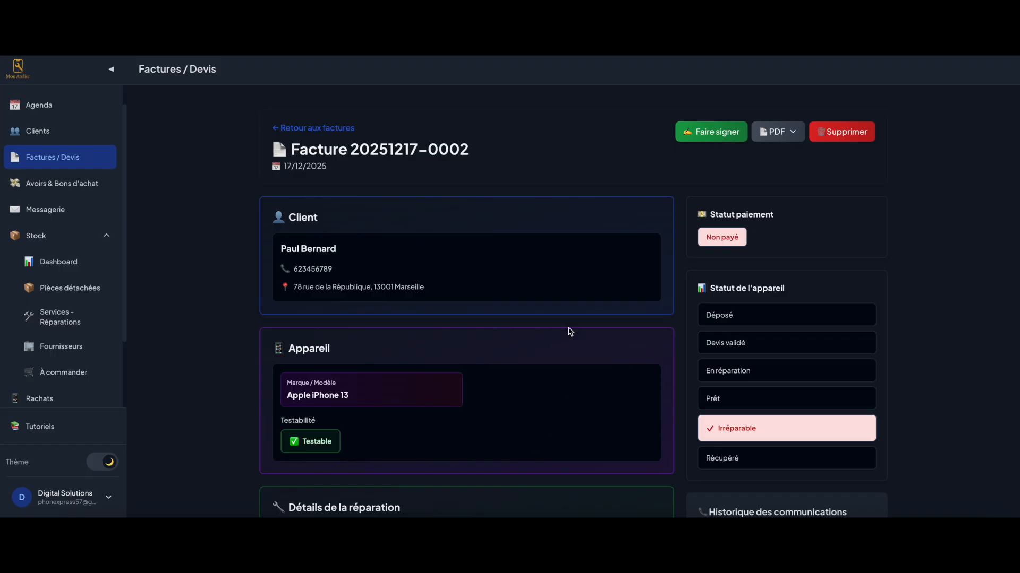
click(59, 163)
scroll(523, 383, down, 1)
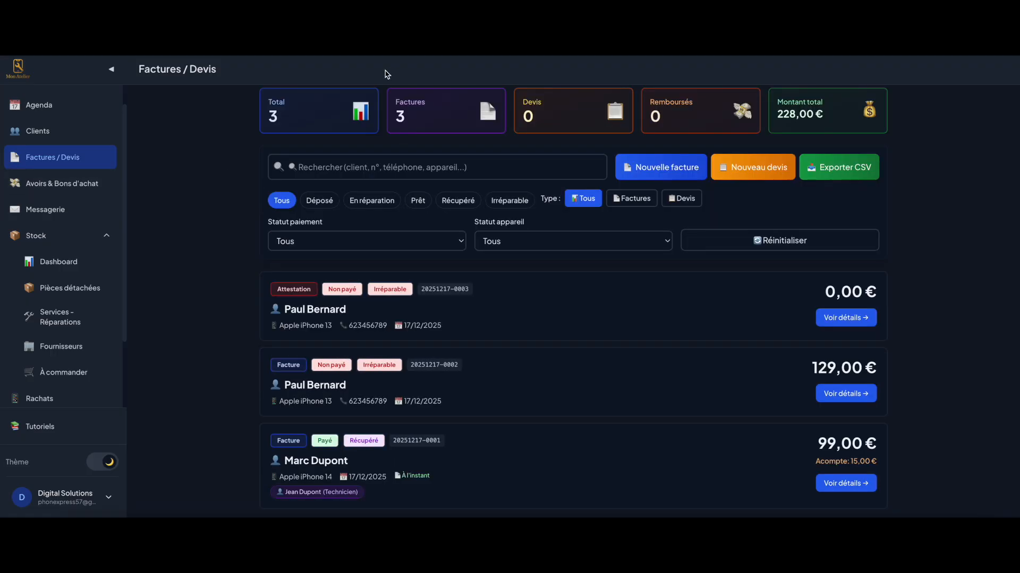
scroll(53, 267, down, 2)
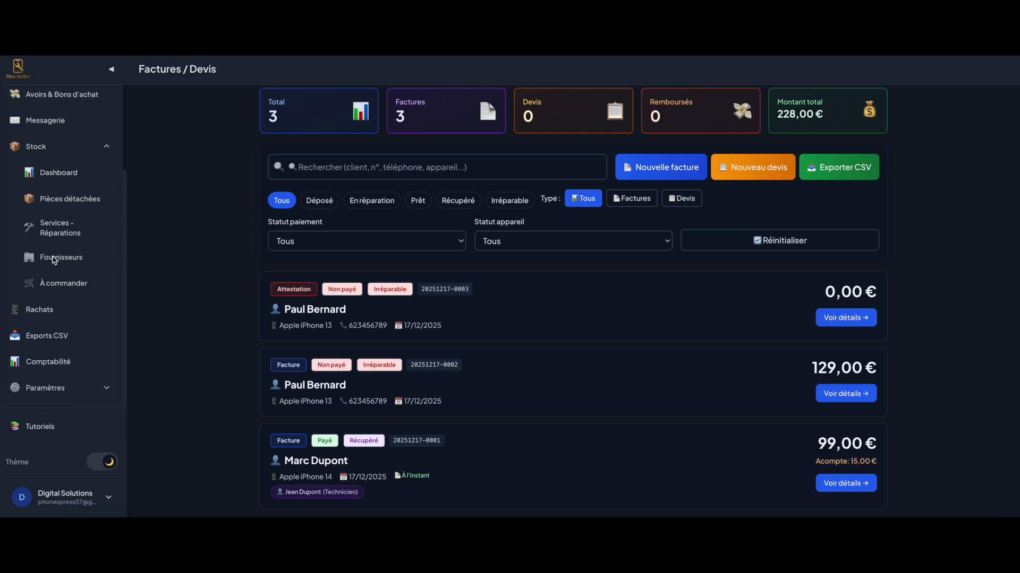
click(55, 258)
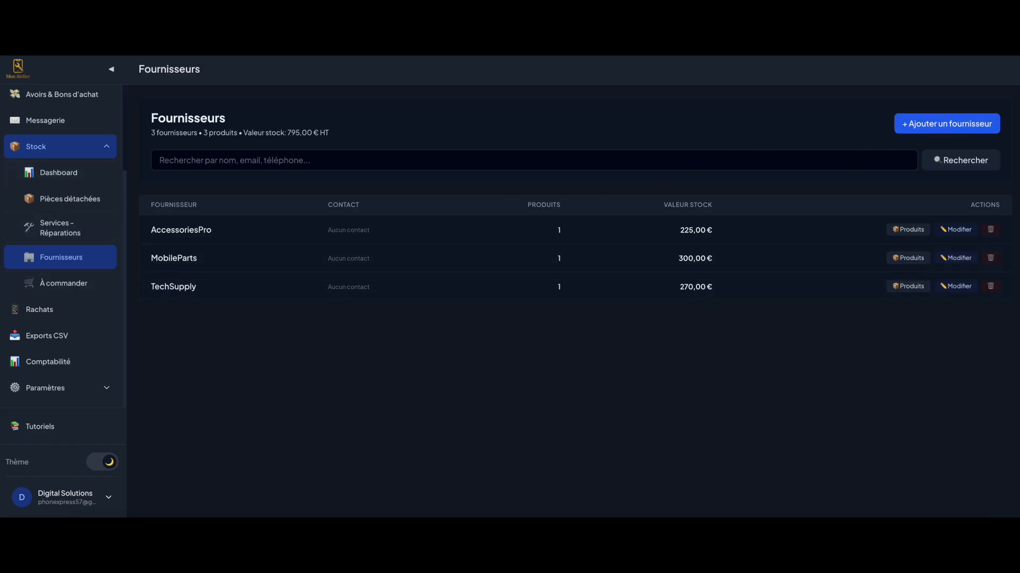
click(929, 122)
click(418, 197)
text(UTOPYA)
key(Tab)
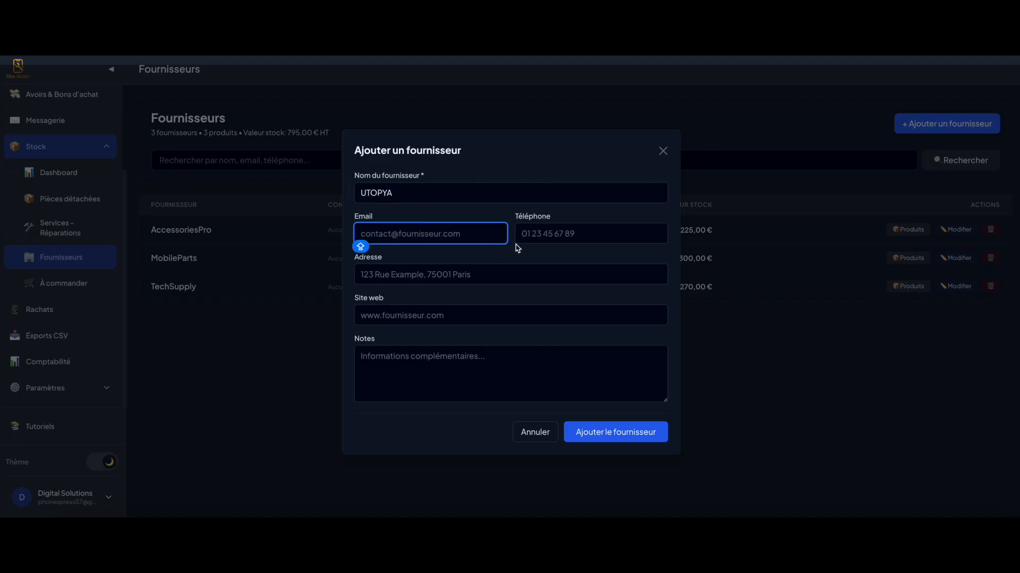
click(546, 233)
click(425, 272)
click(397, 307)
key(Caps_Lock)
key(Caps_Lock)
text(w)
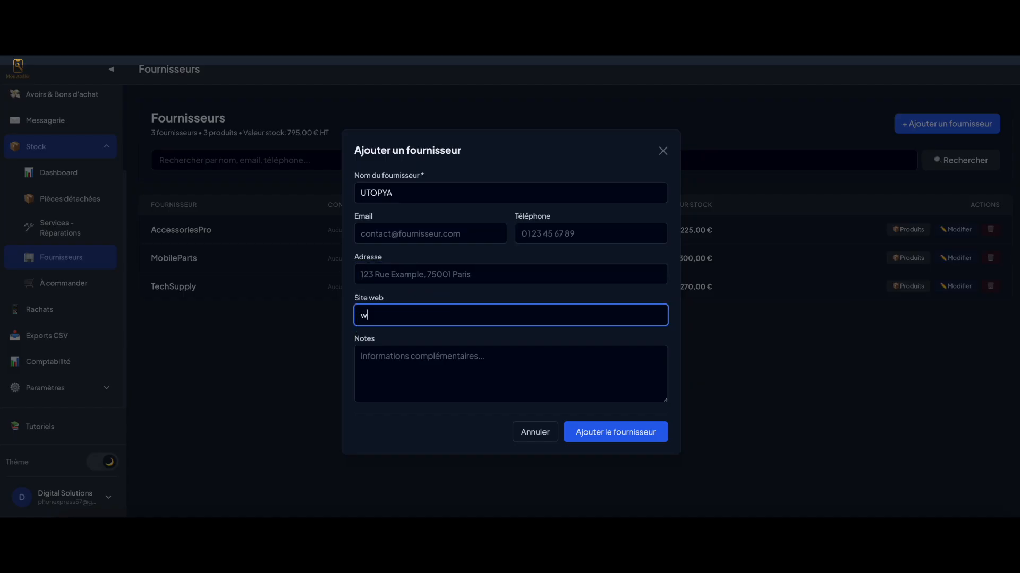
text(ww.utopya.fr)
click(618, 432)
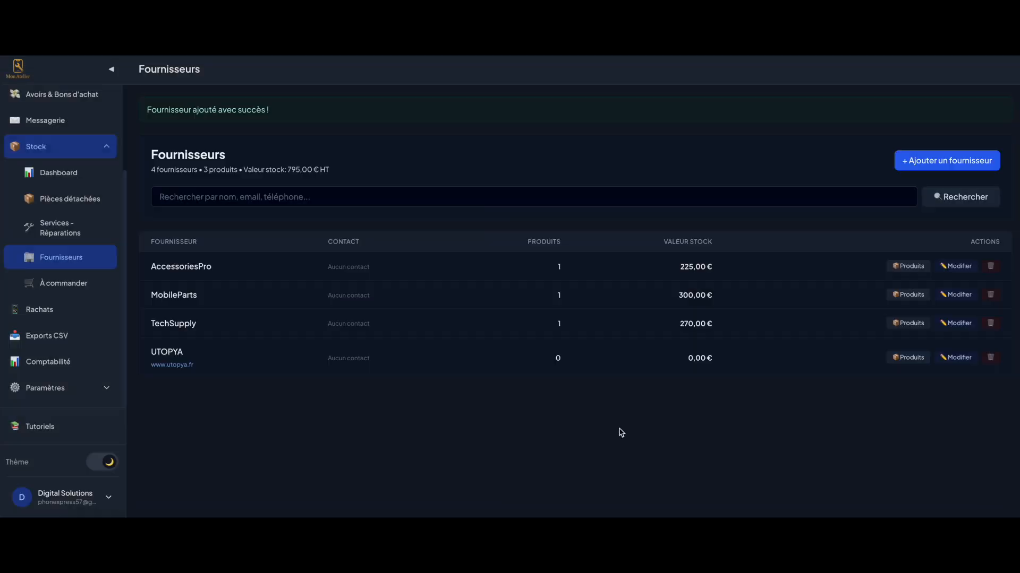
click(175, 365)
Browse Pièces détachées and À commander, then start a new buyback from Rachats
click(53, 206)
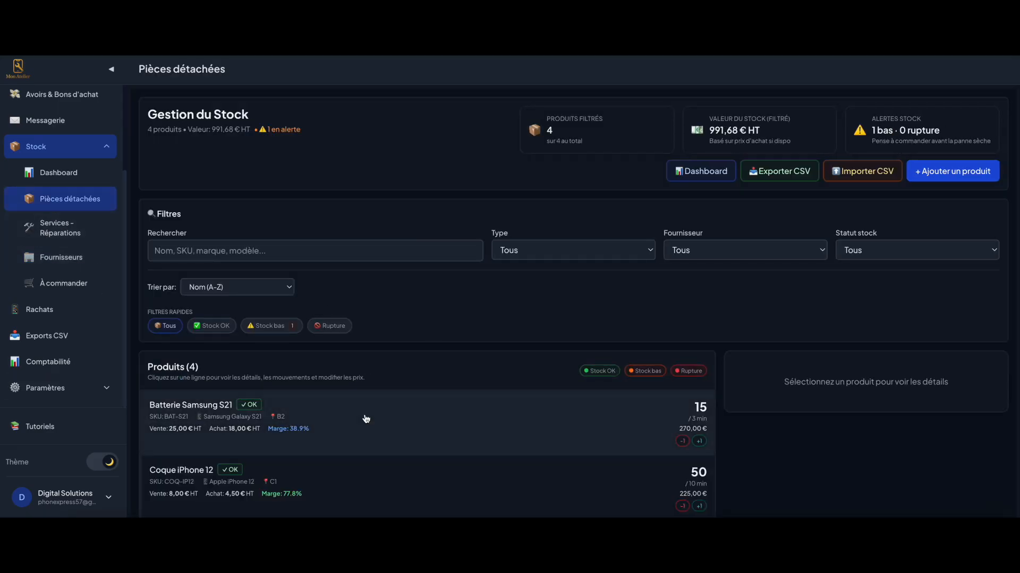
click(60, 284)
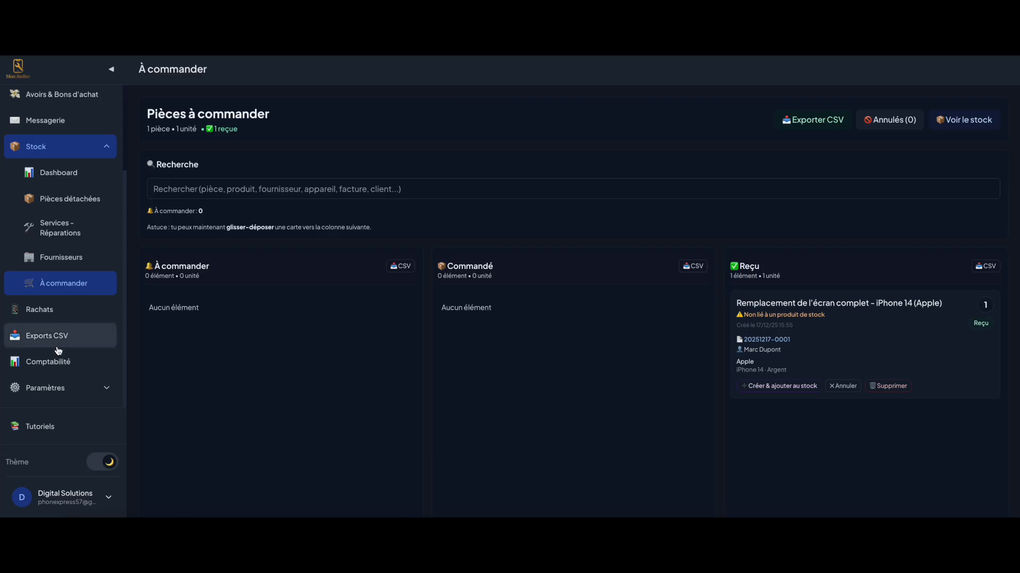
click(60, 318)
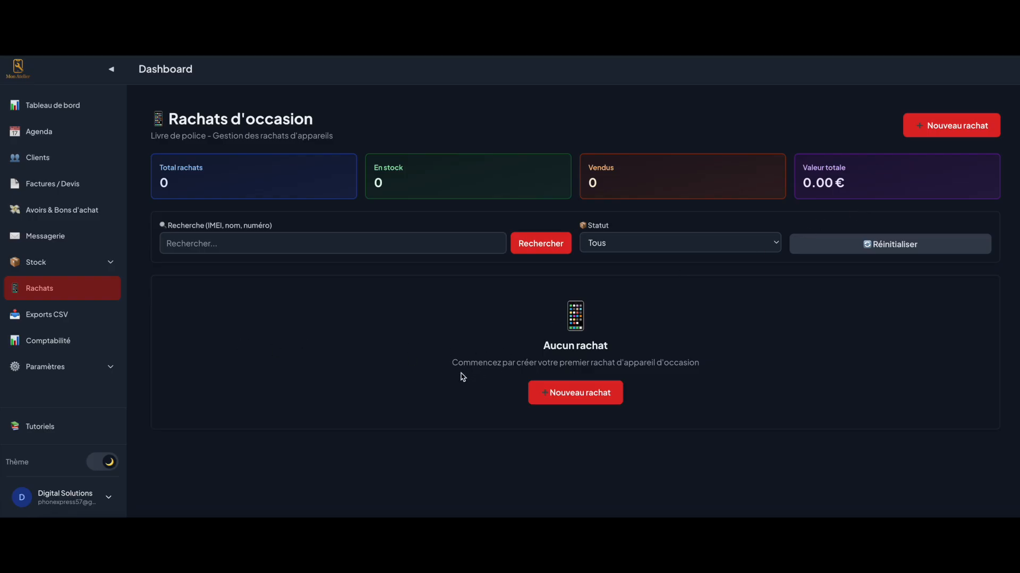
click(558, 407)
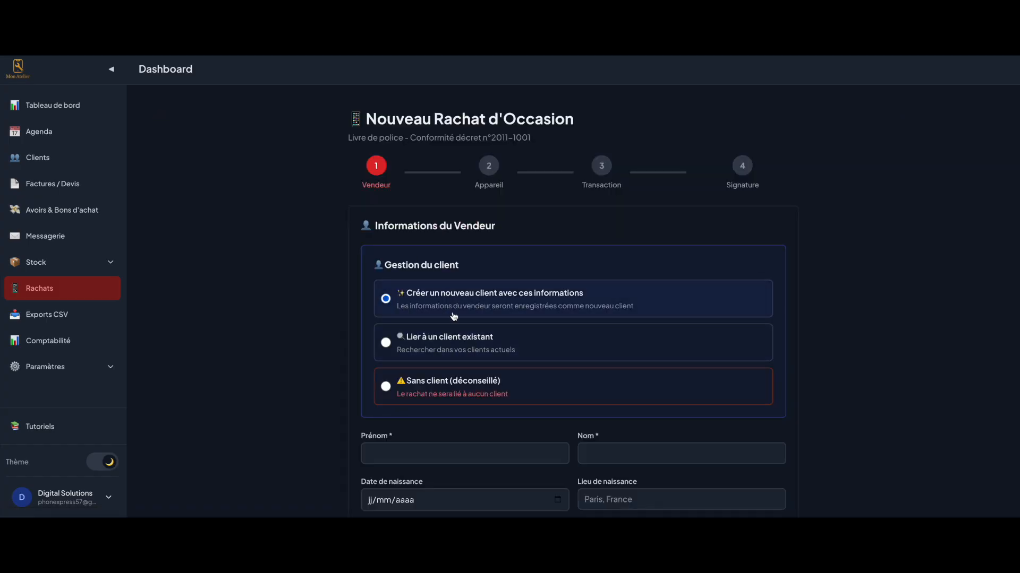
Link the seller to a matching existing client found by surname search
scroll(444, 319, down, 1)
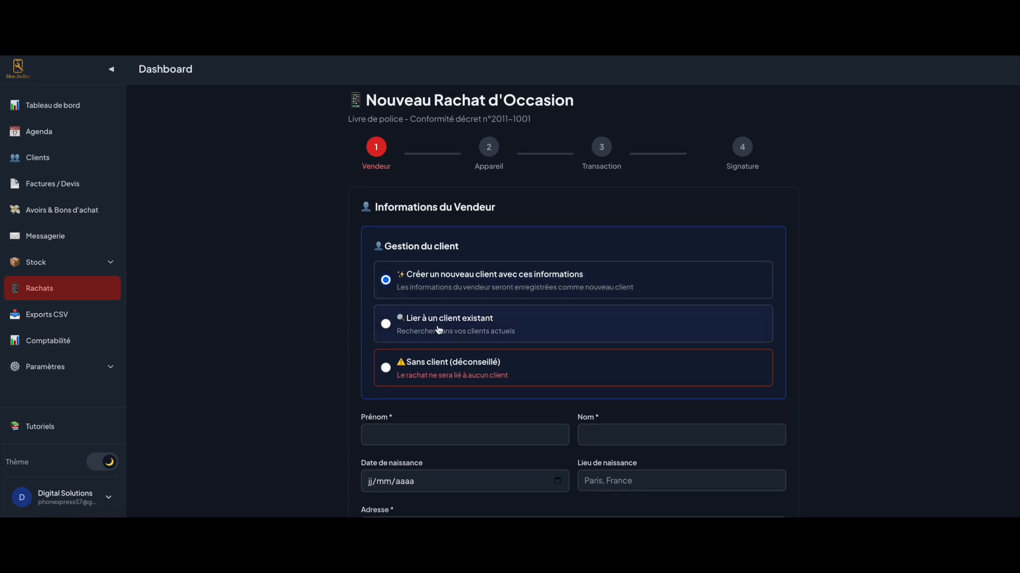
click(430, 330)
scroll(441, 380, down, 2)
click(445, 375)
text(dup)
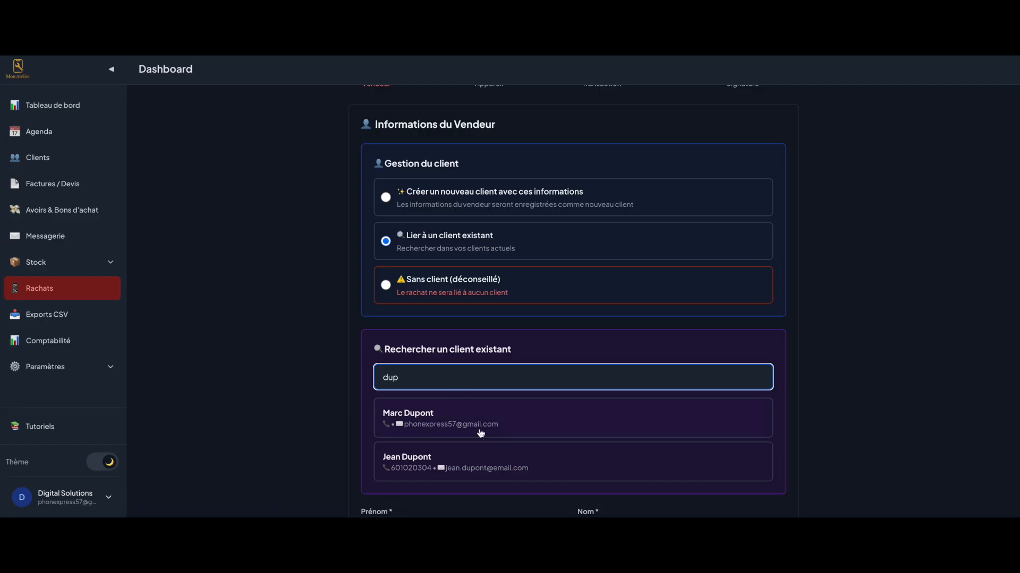
click(466, 459)
scroll(369, 421, down, 3)
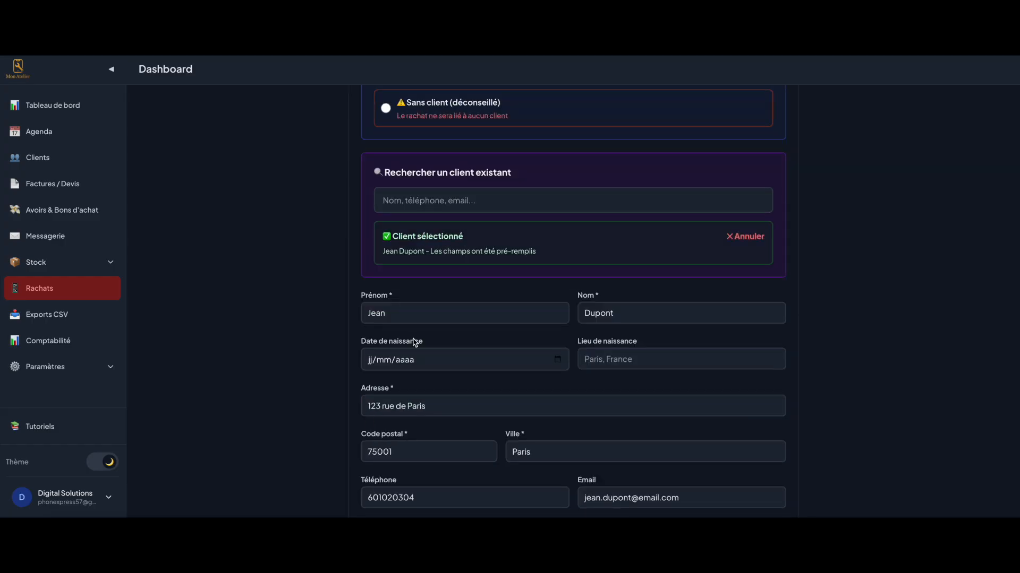
Enter the seller's date of birth and keep Carte Nationale d'Identité with its number
click(368, 361)
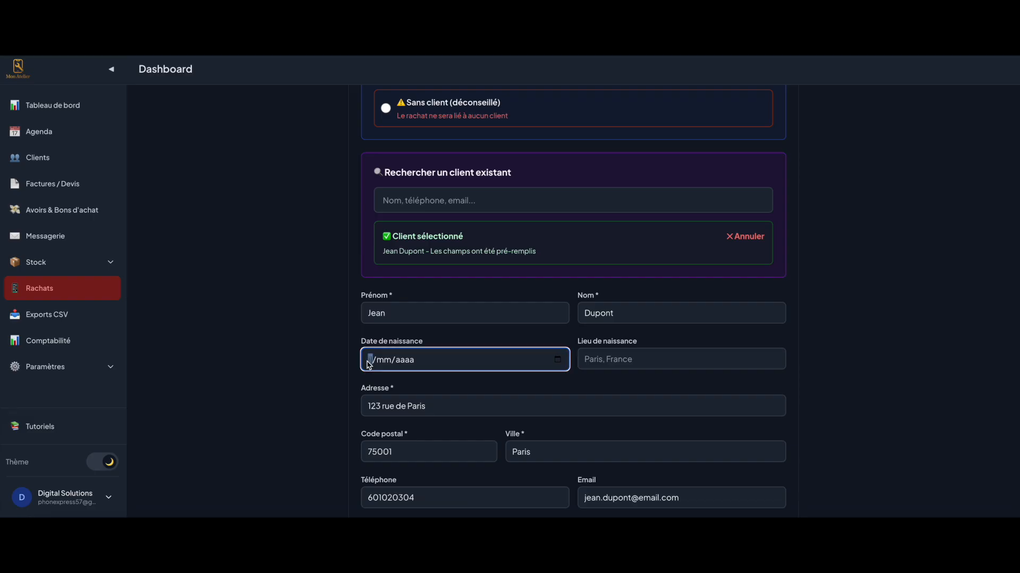
text(10101)
click(447, 392)
click(603, 359)
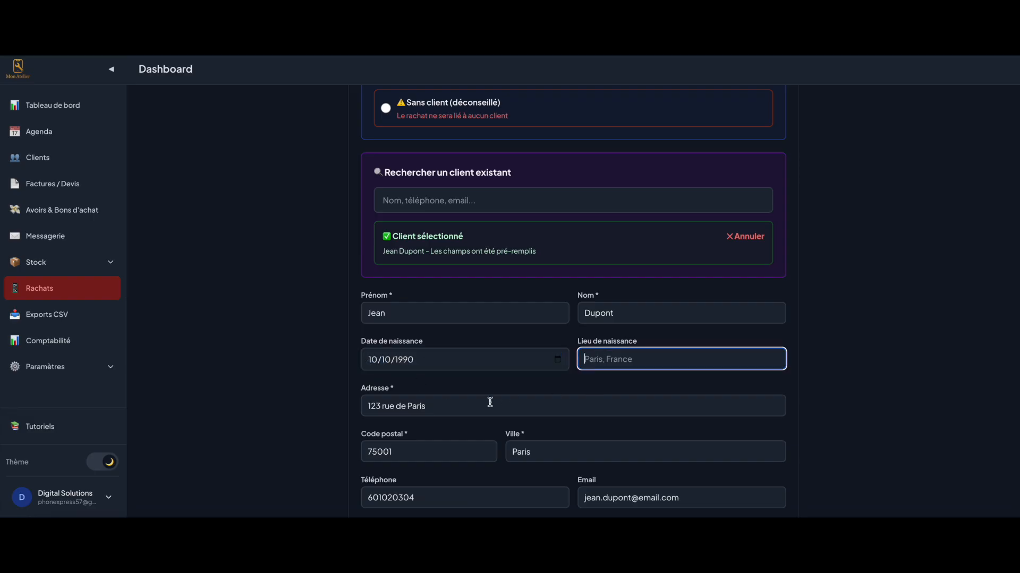
scroll(489, 401, down, 1)
scroll(482, 332, down, 1)
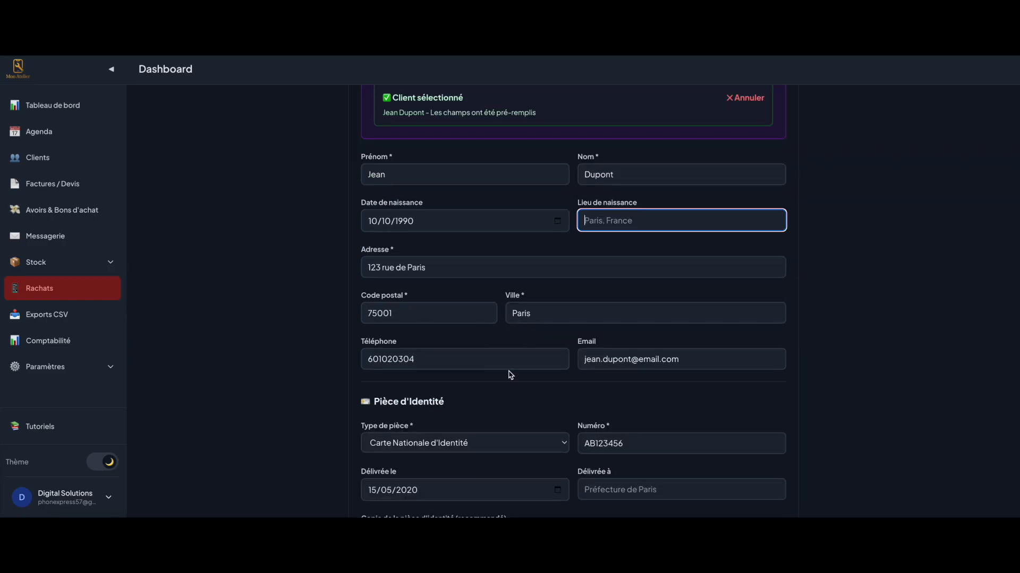
scroll(502, 367, down, 2)
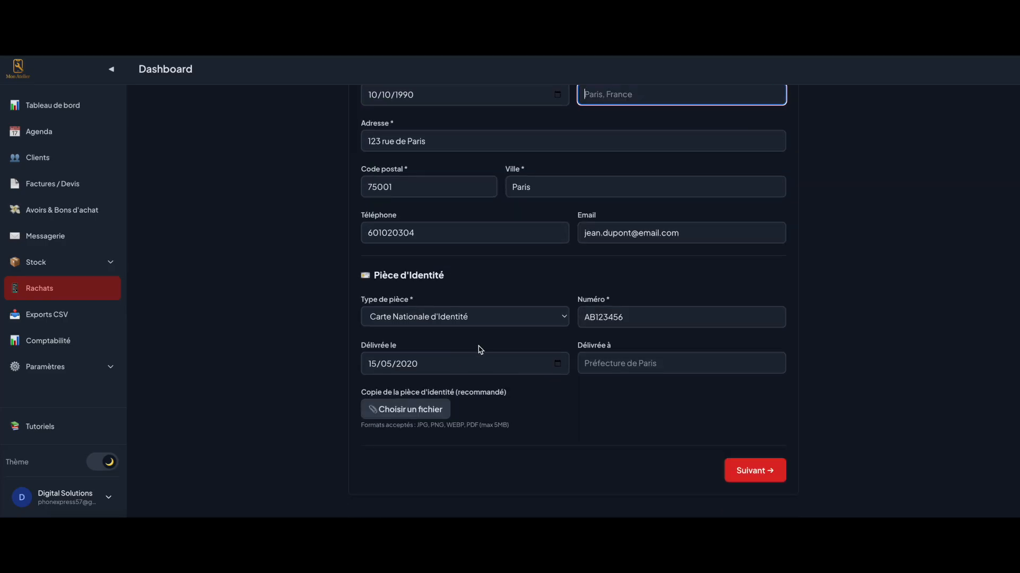
click(590, 317)
double_click(589, 317)
click(480, 313)
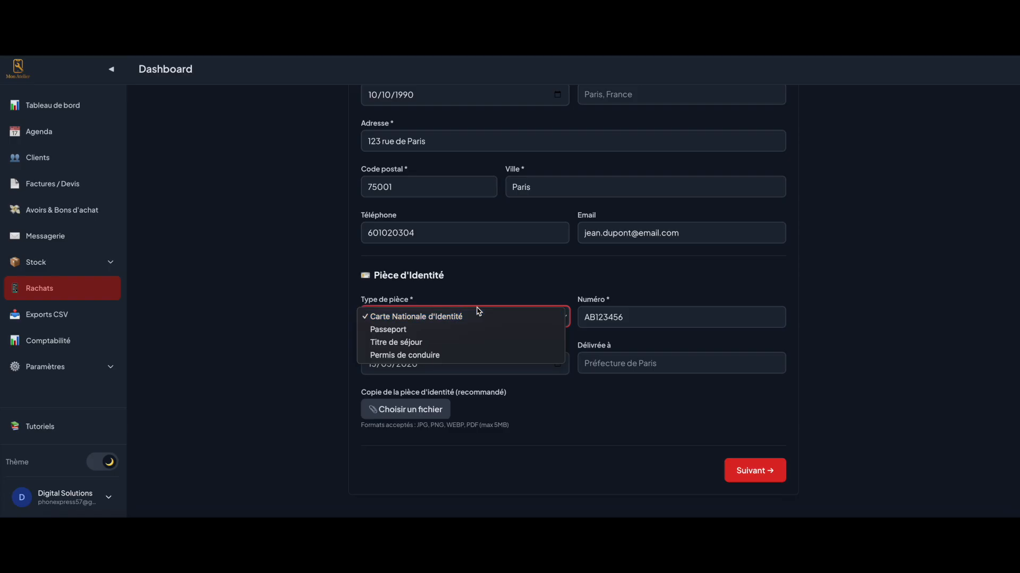
click(597, 319)
click(620, 317)
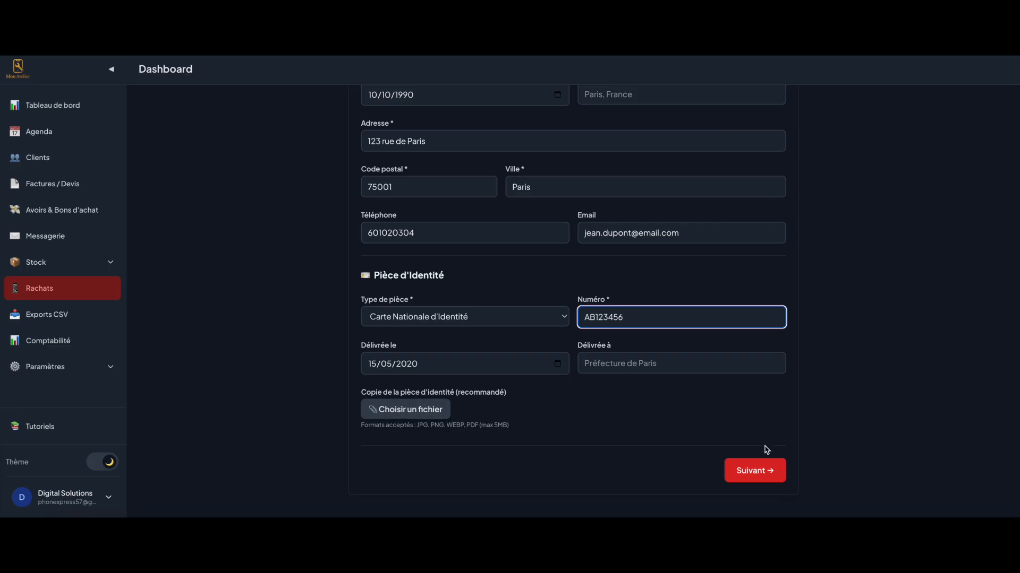
click(758, 471)
Record the device as an Apple iPhone 13, Noir, 128 Gb, with its IMEI
click(455, 261)
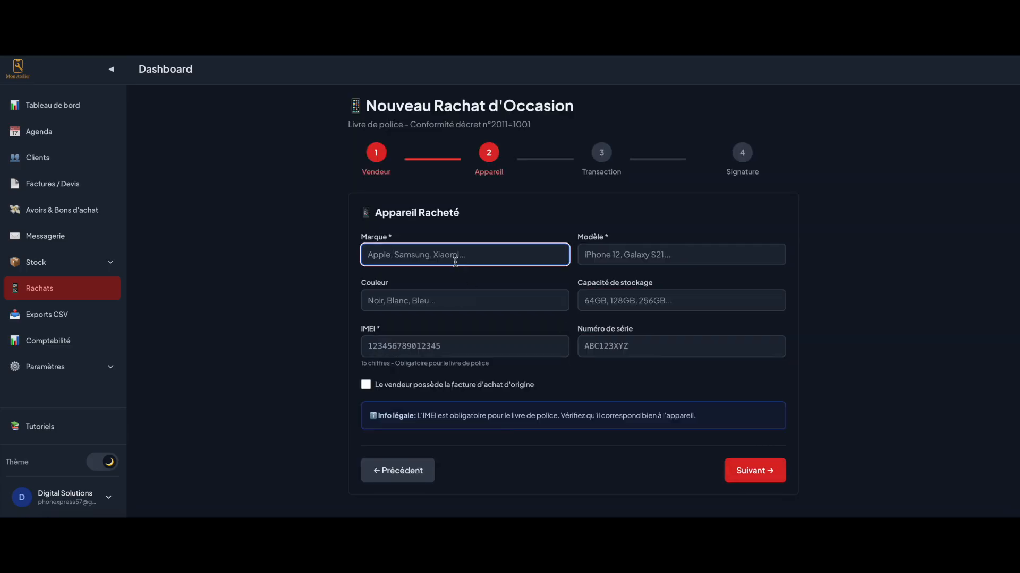
text(Apple)
key(Tab)
text(iPhone 13)
key(Tab)
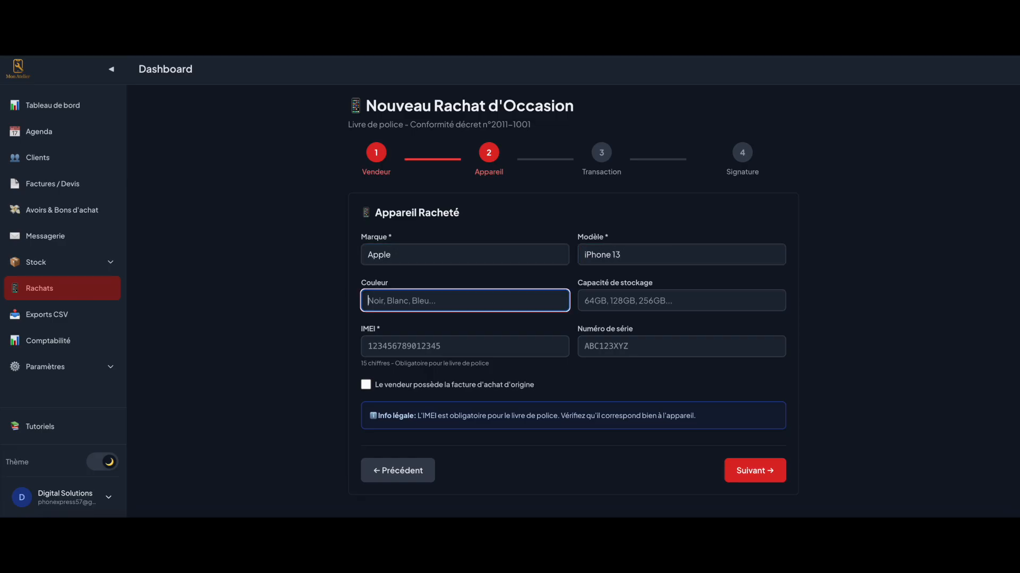
text(Noir)
key(Tab)
text(123)
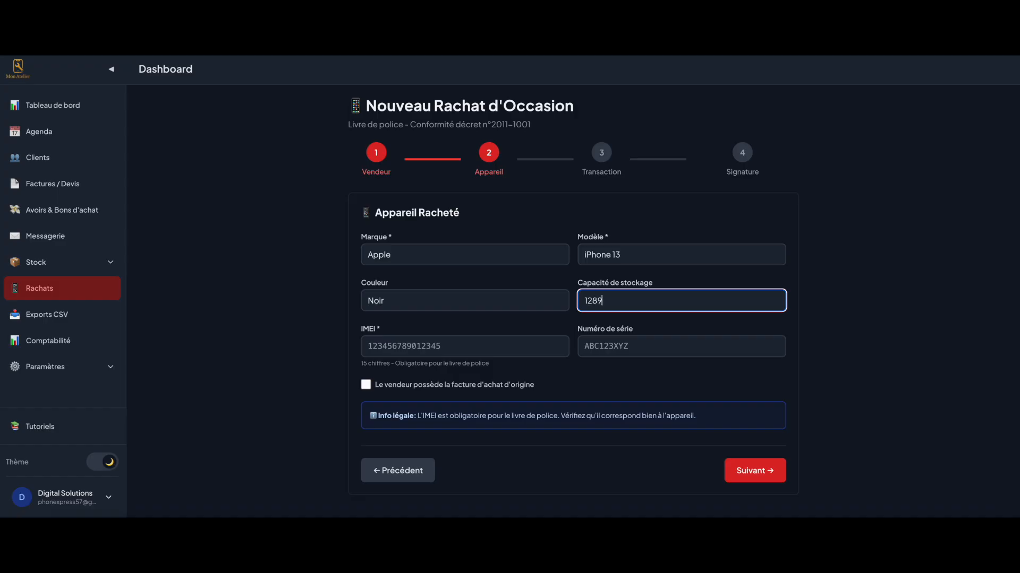
text( Gb)
key(Tab)
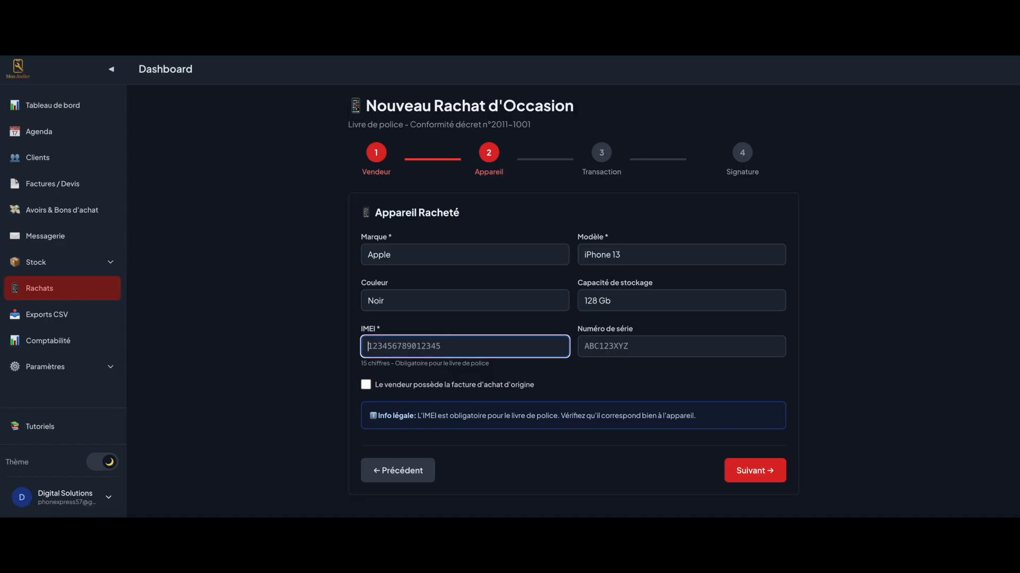
text(123456789)
key(Tab)
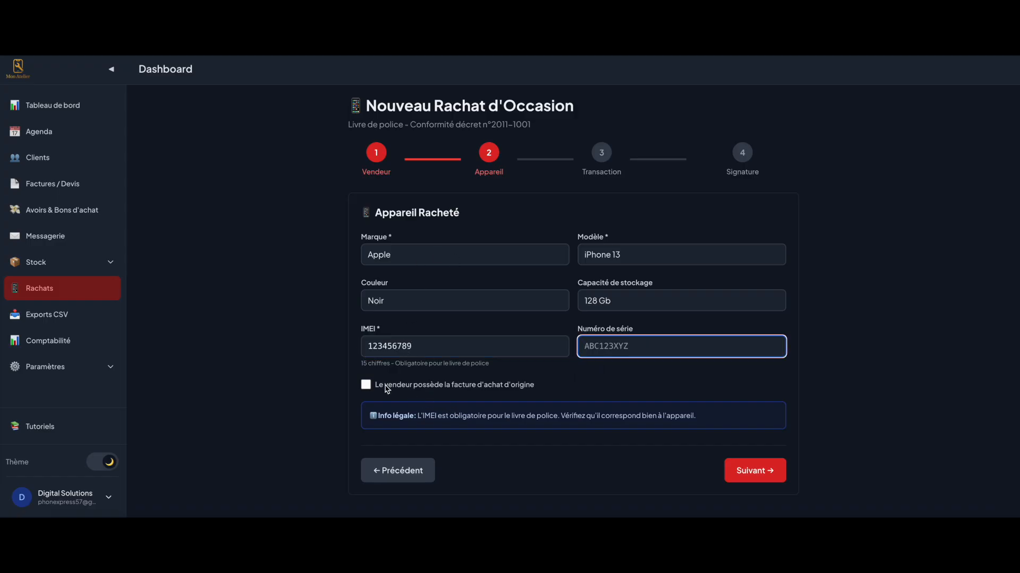
Answer the original-invoice question and set the purchase price to 150 €
click(514, 387)
click(732, 466)
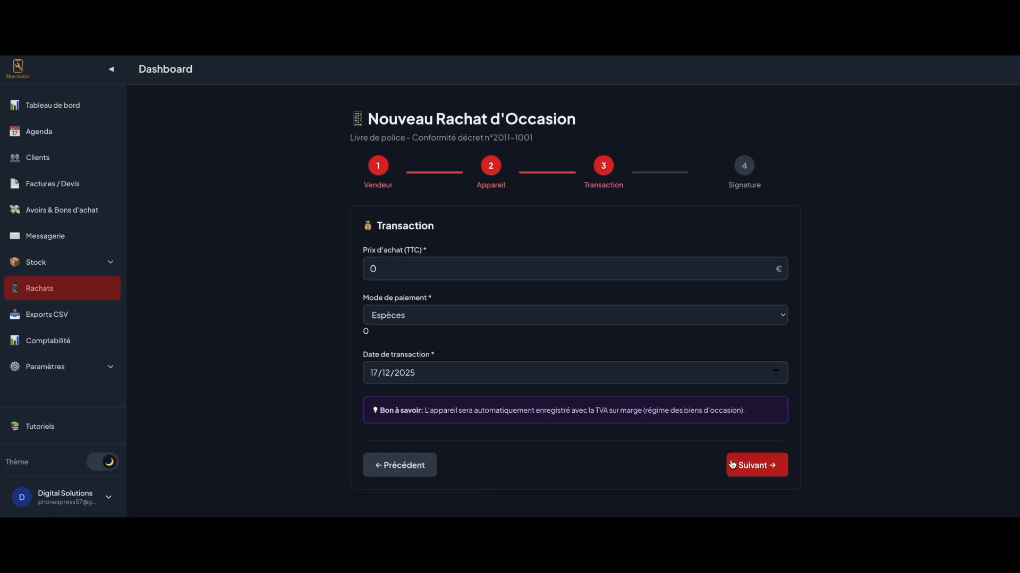
click(446, 266)
key(ctrl+a)
text(150)
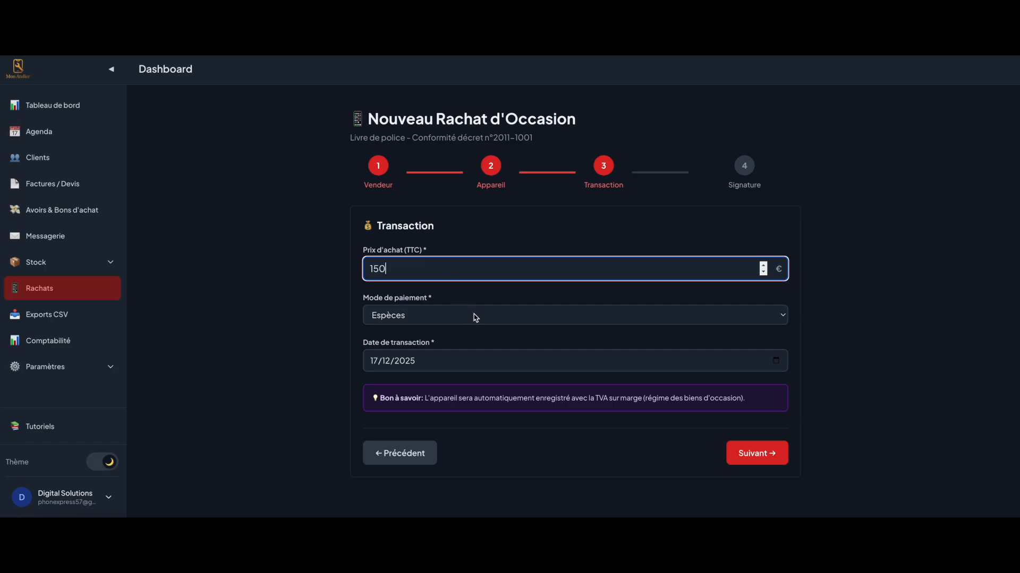
click(747, 460)
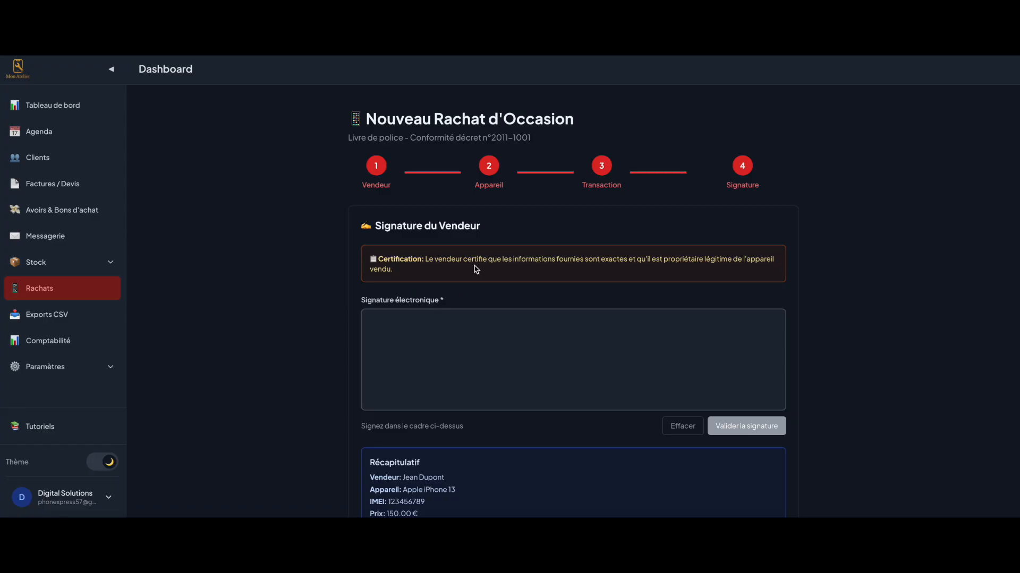
Sign as the seller and create buyback RACHAT-2025-0002 for 150.00 €, dismissing the confirmation
mouse_move(546, 350)
mouse_down()
mouse_move(474, 362)
mouse_move(638, 353)
mouse_move(651, 343)
mouse_up()
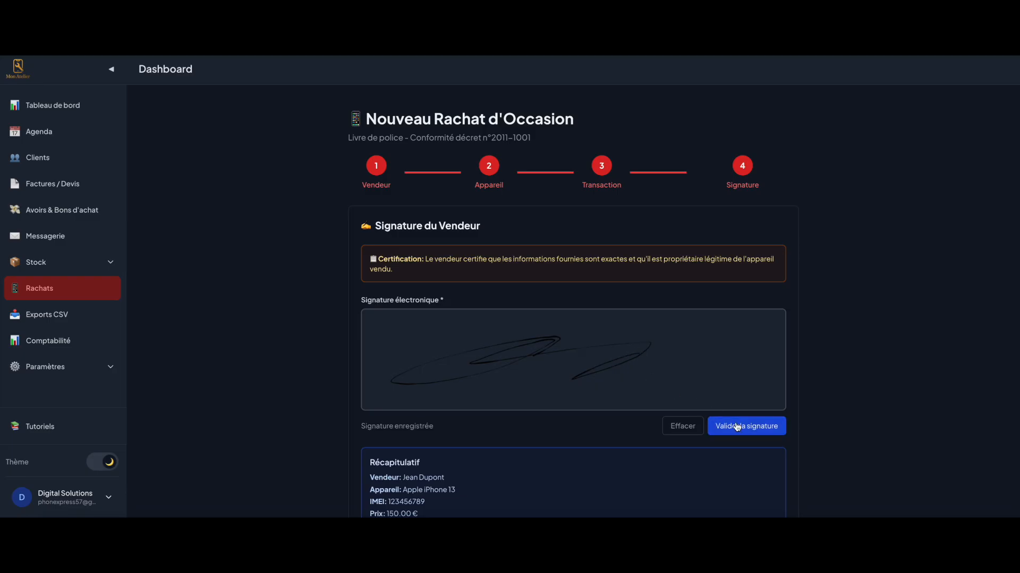
scroll(737, 427, down, 2)
click(751, 479)
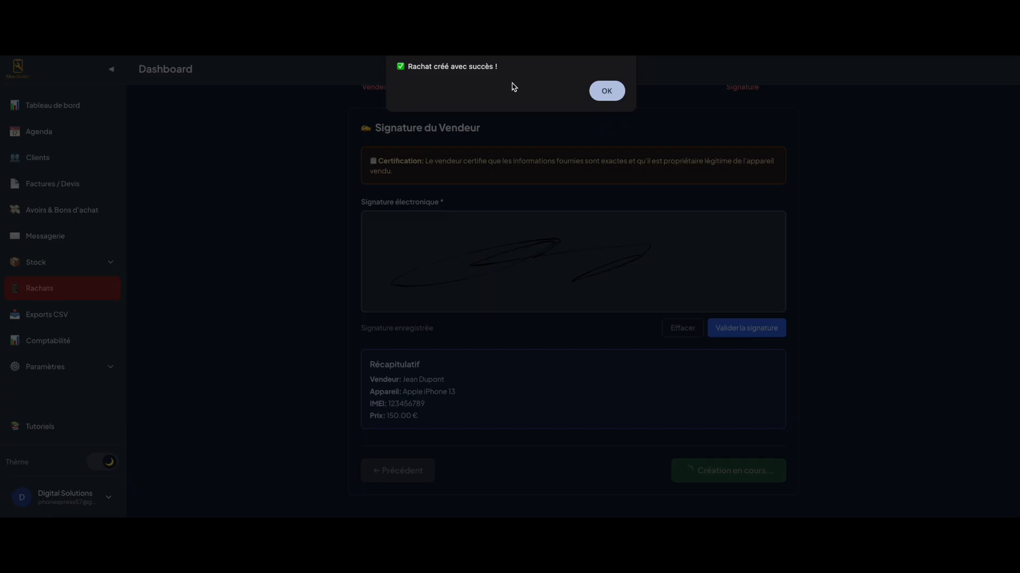
click(607, 91)
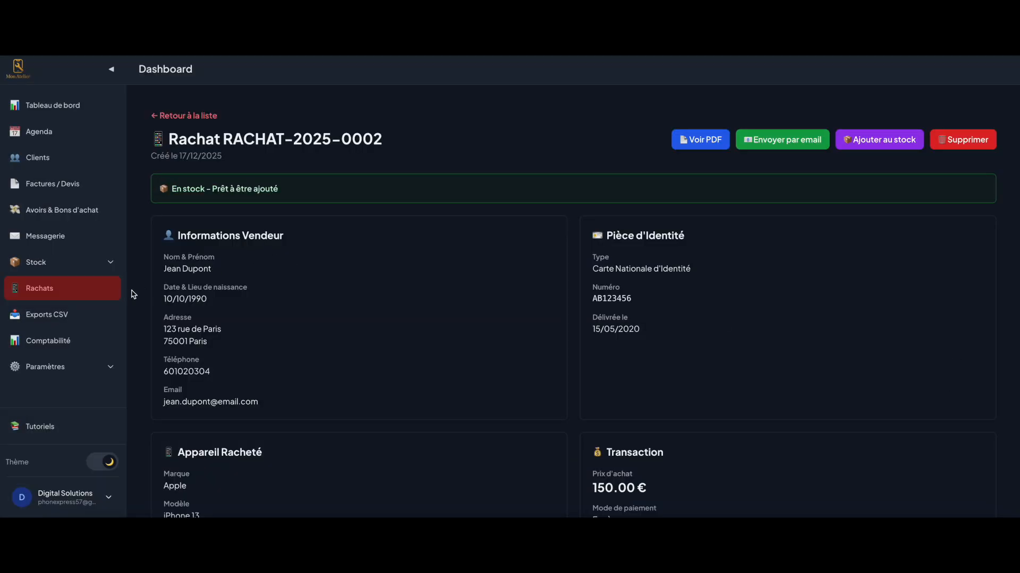
click(42, 295)
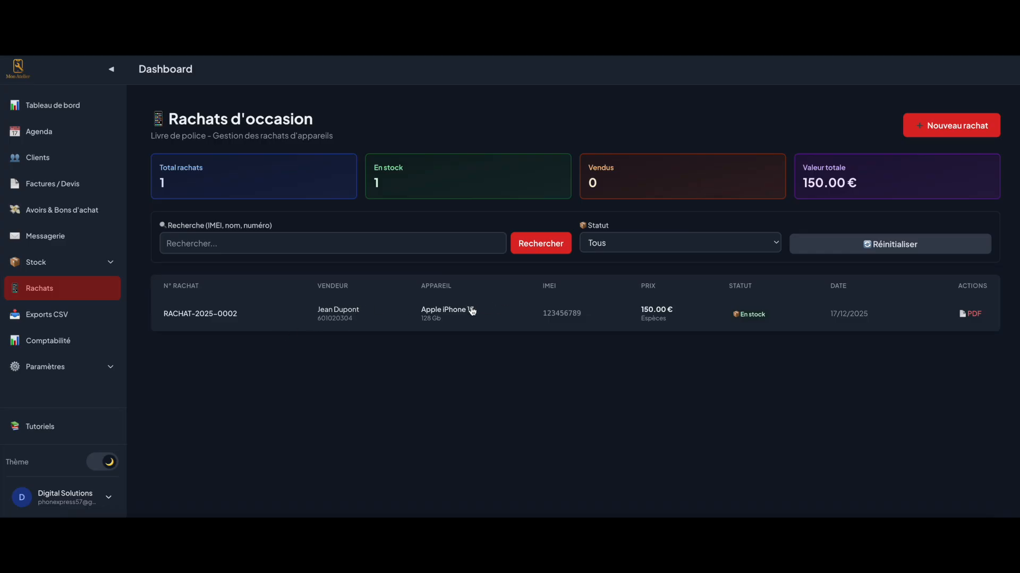
click(716, 322)
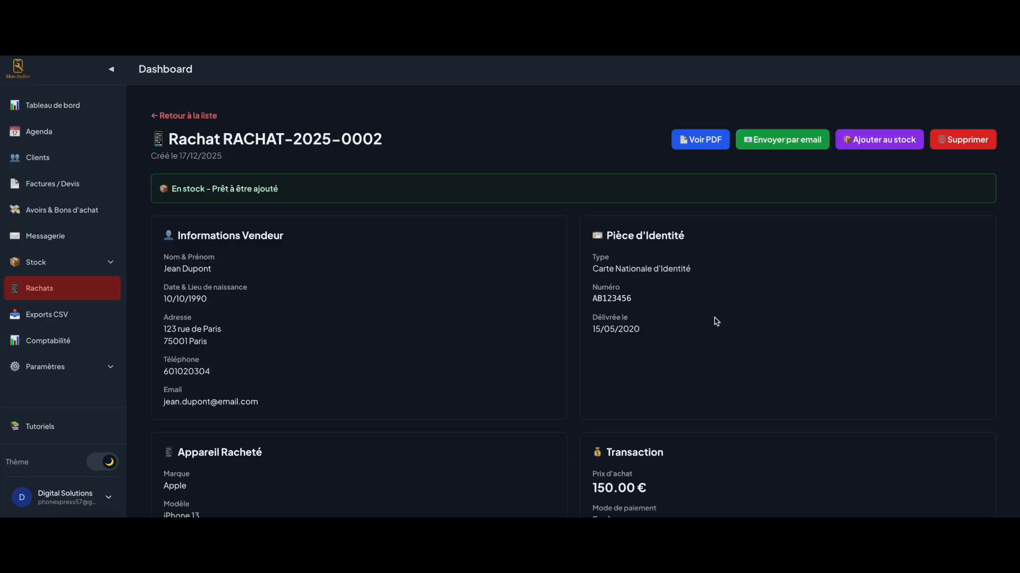
scroll(294, 325, down, 3)
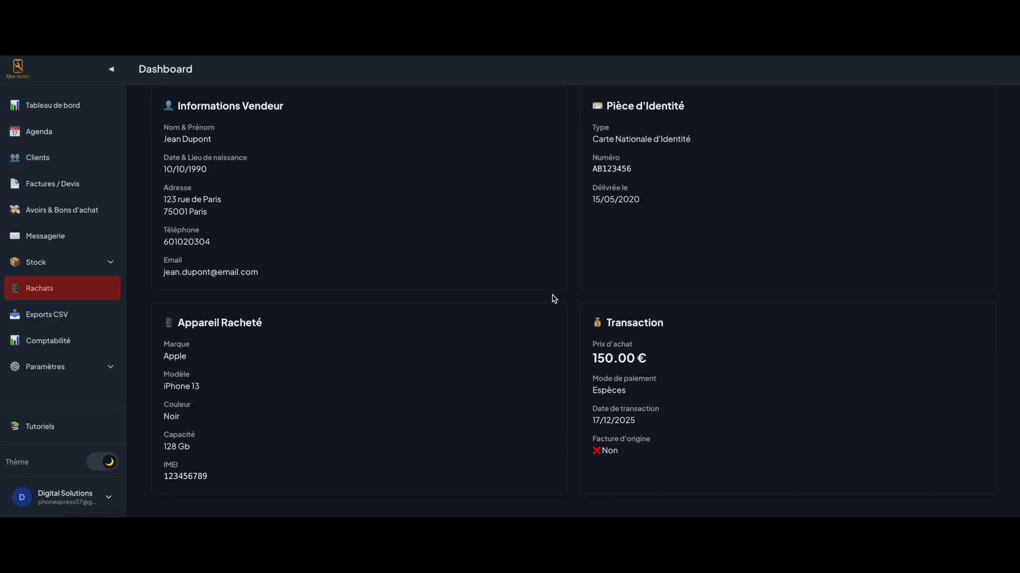
scroll(367, 340, up, 3)
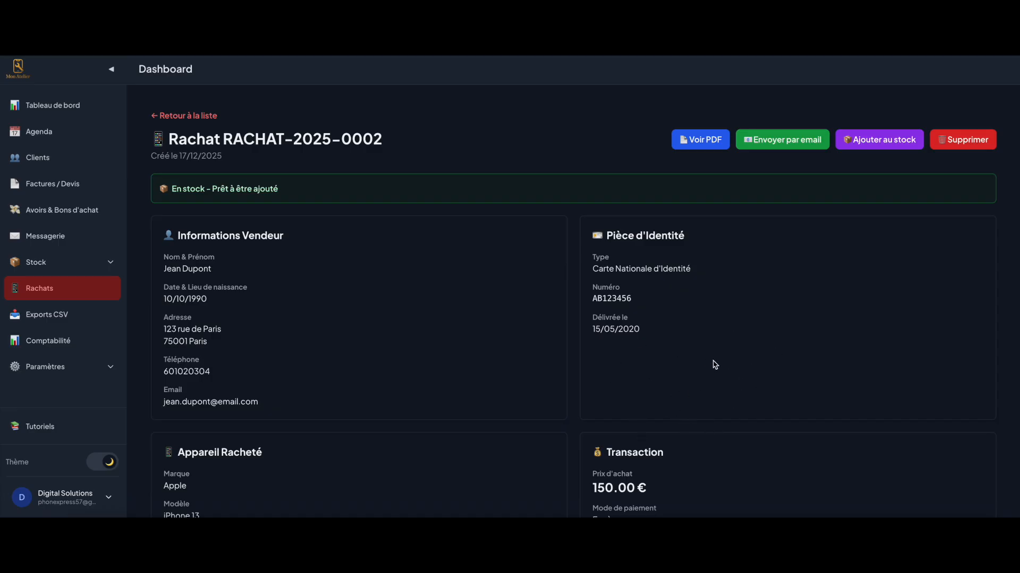
click(698, 147)
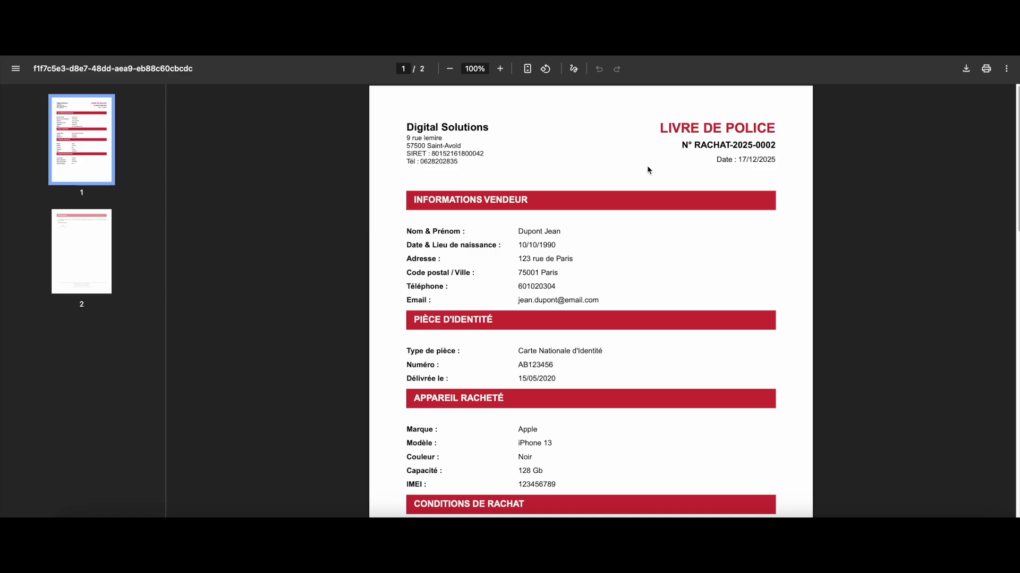
scroll(562, 305, down, 7)
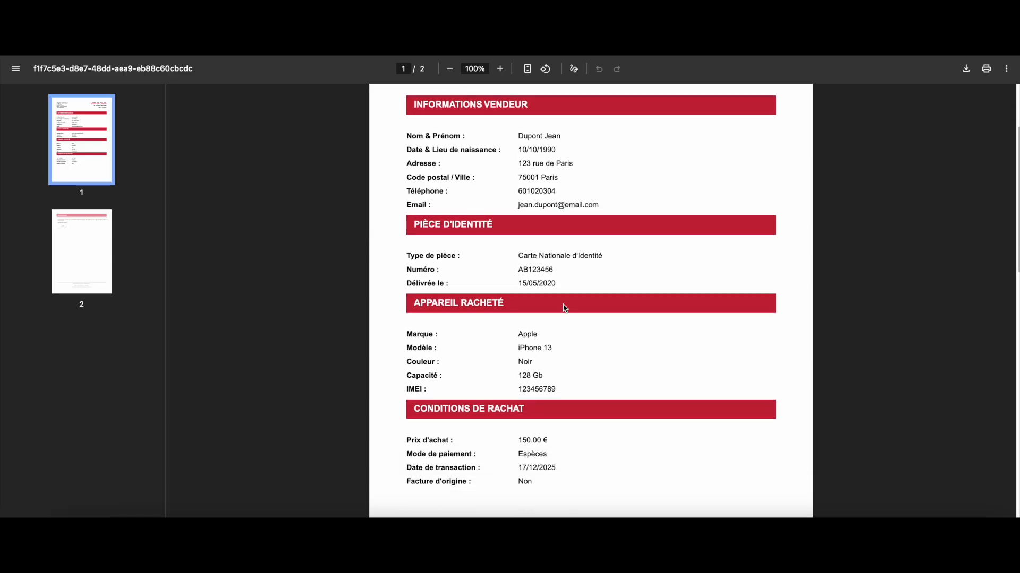
scroll(564, 306, up, 7)
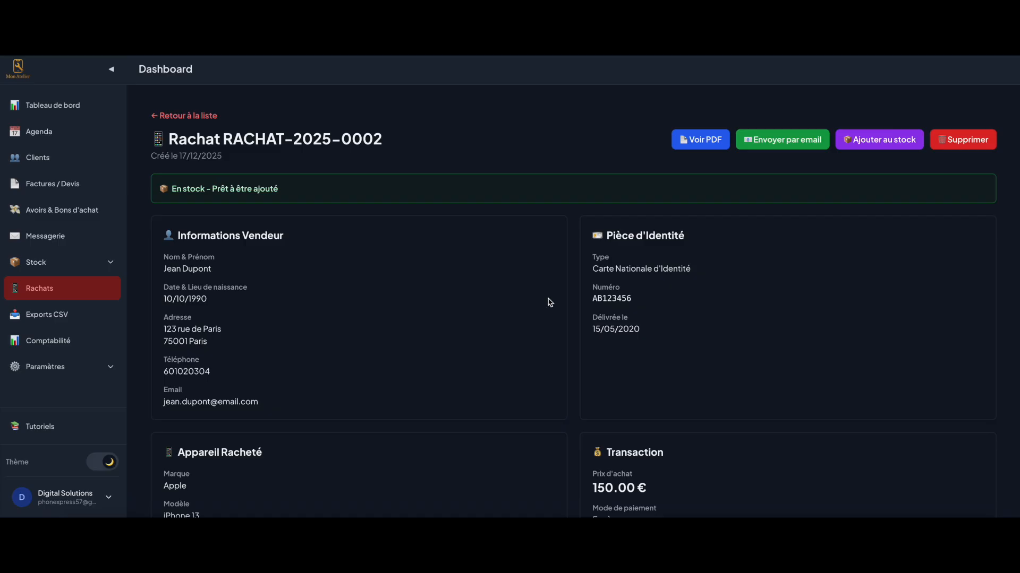
scroll(441, 400, down, 3)
scroll(441, 400, up, 3)
click(882, 141)
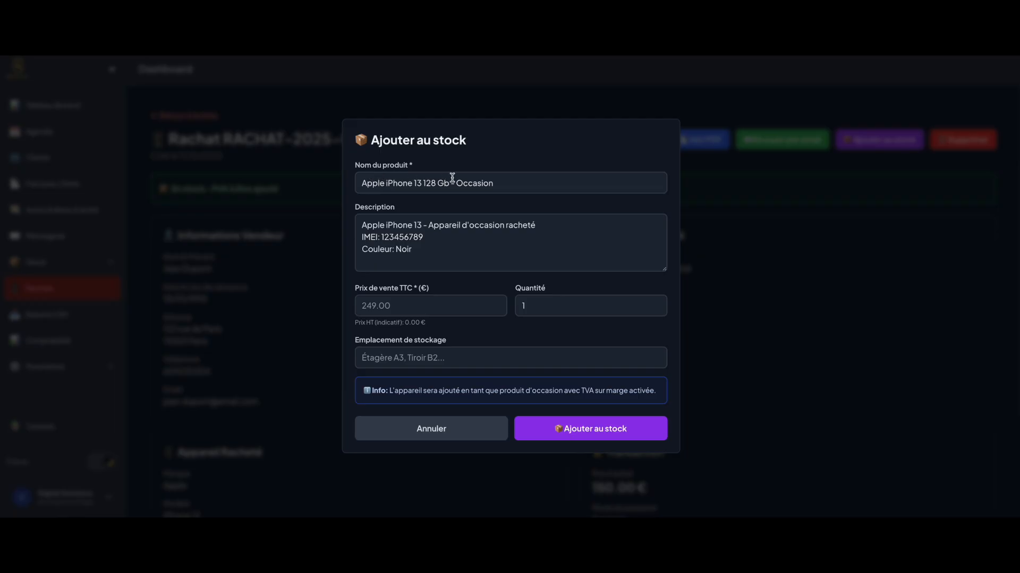
Give the used iPhone 13 128 Gb a 249 € TTC selling price and add it to stock
click(379, 236)
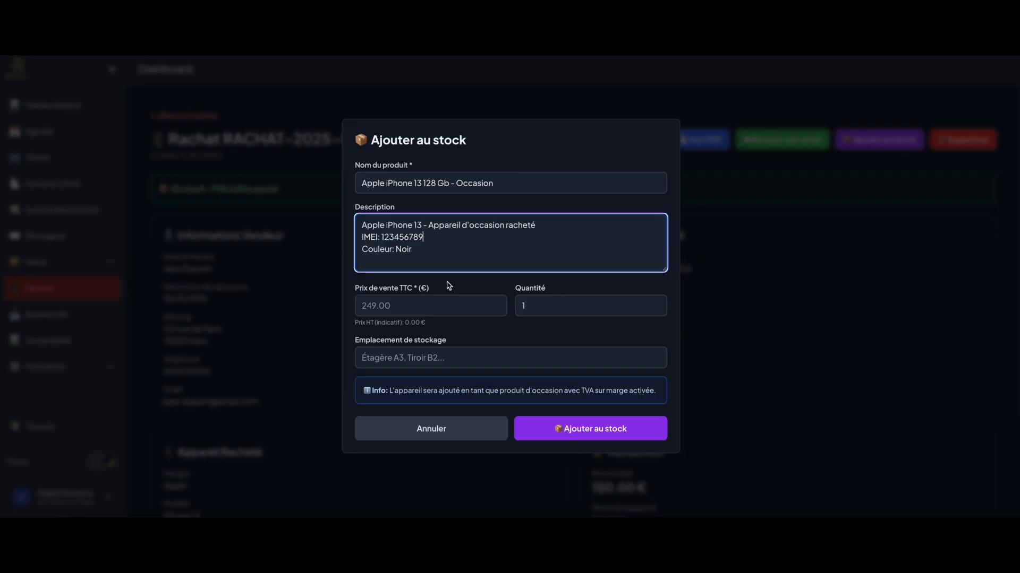
click(414, 301)
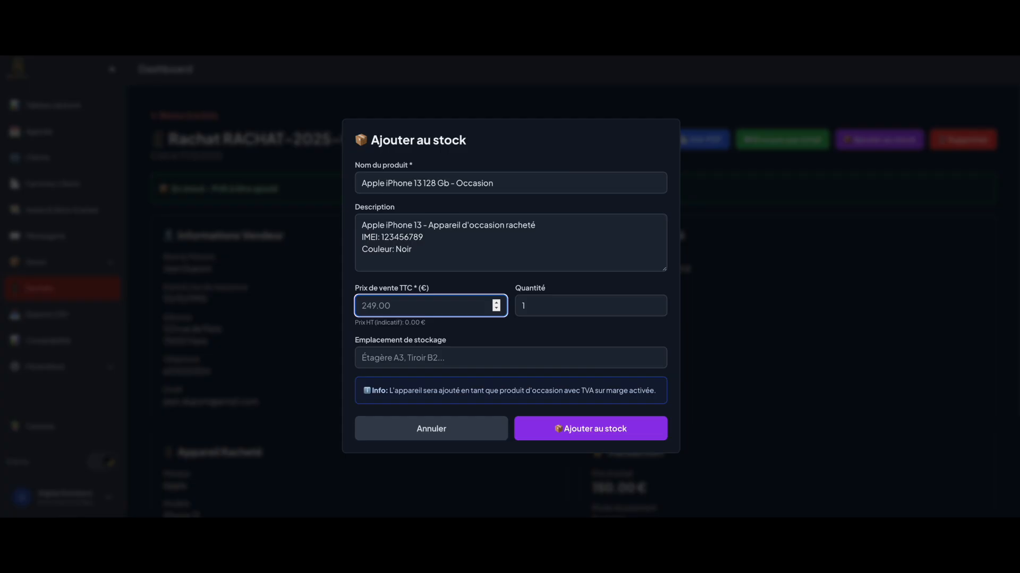
text(249)
click(438, 331)
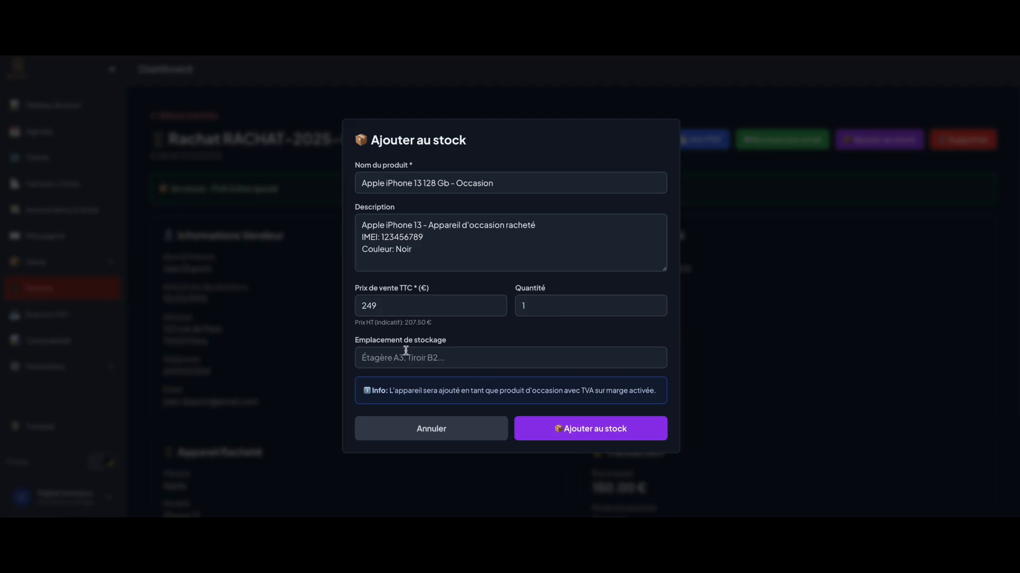
drag(360, 340, 447, 342)
click(449, 342)
click(547, 426)
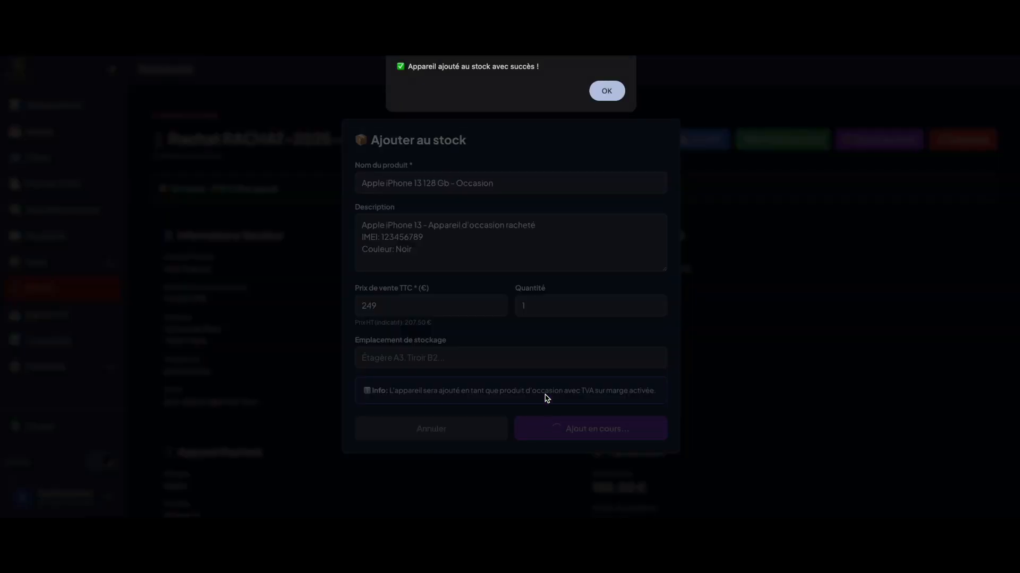
click(605, 90)
Inspect the new iPhone 13 entry under Stock > Pièces détachées, then go to Factures / Devis
click(50, 262)
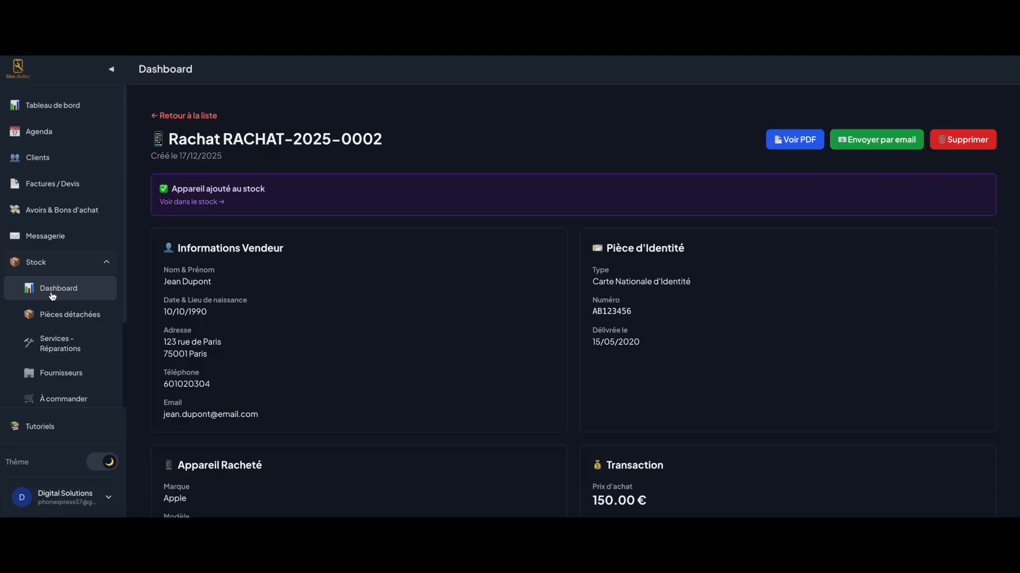
click(57, 314)
scroll(515, 337, down, 2)
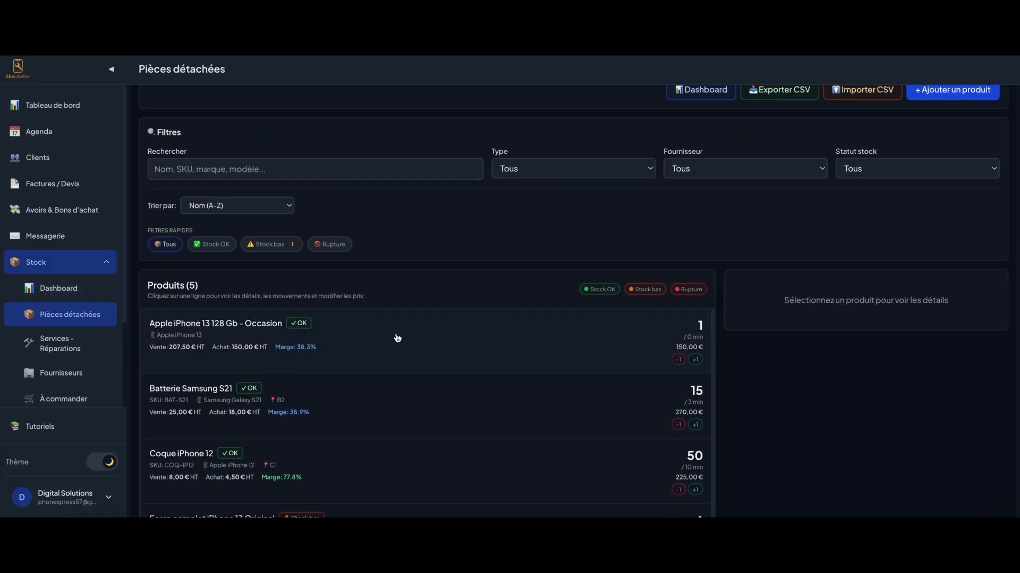
click(341, 338)
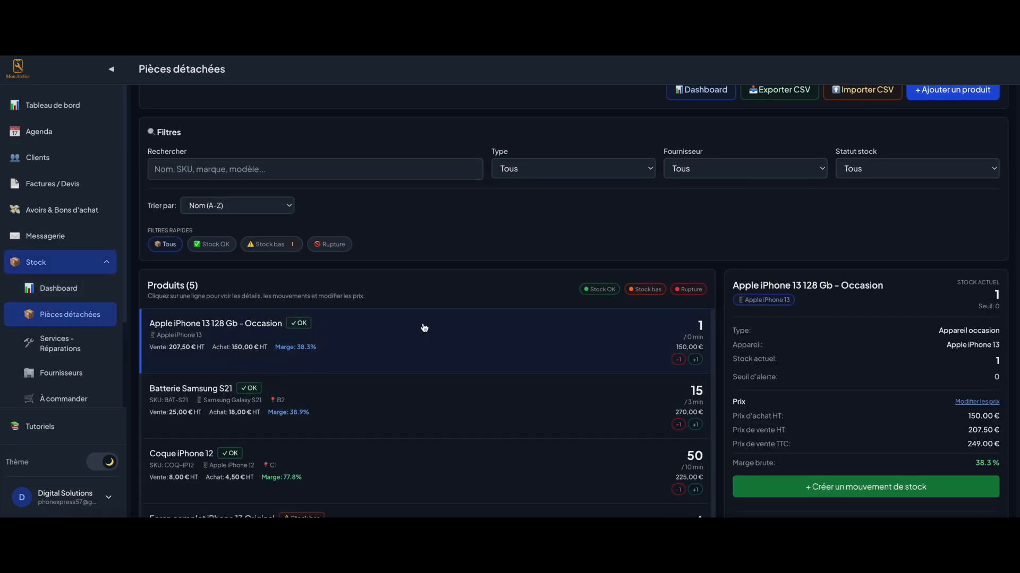
scroll(430, 245, up, 1)
scroll(430, 245, up, 1)
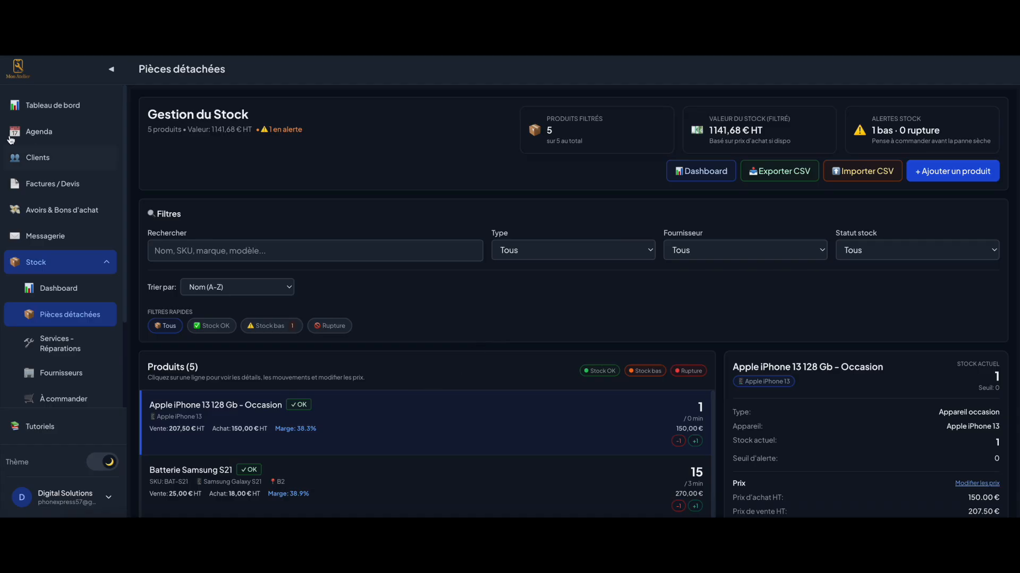
click(37, 186)
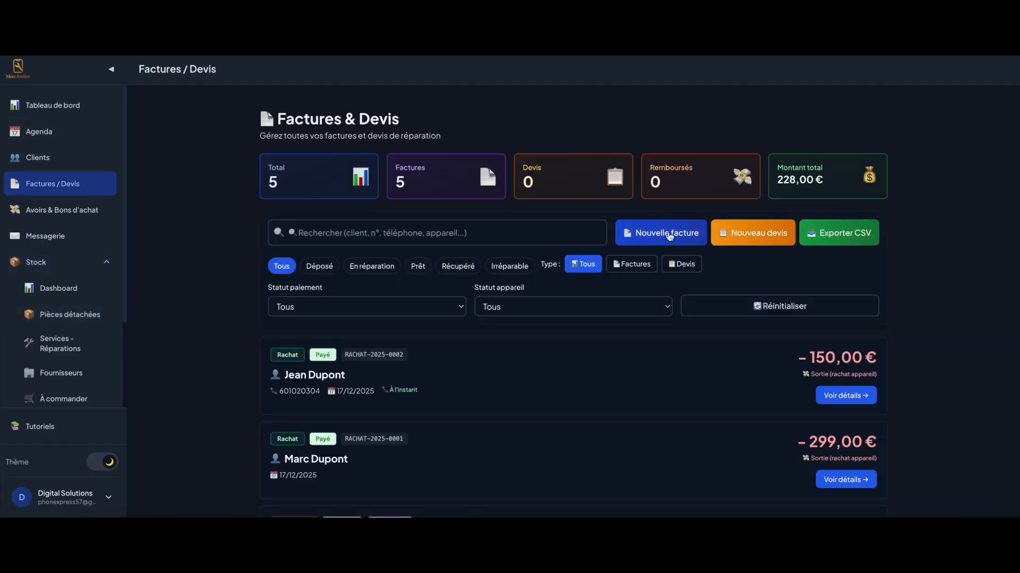
Start a new invoice for the existing client and skip straight to the sales line
click(670, 237)
scroll(451, 348, down, 3)
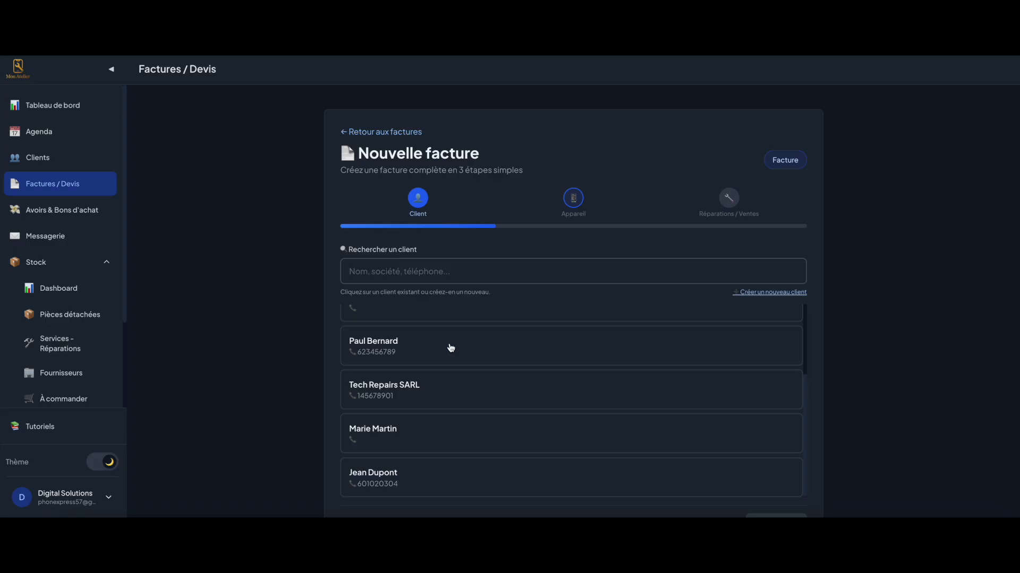
click(396, 476)
click(781, 398)
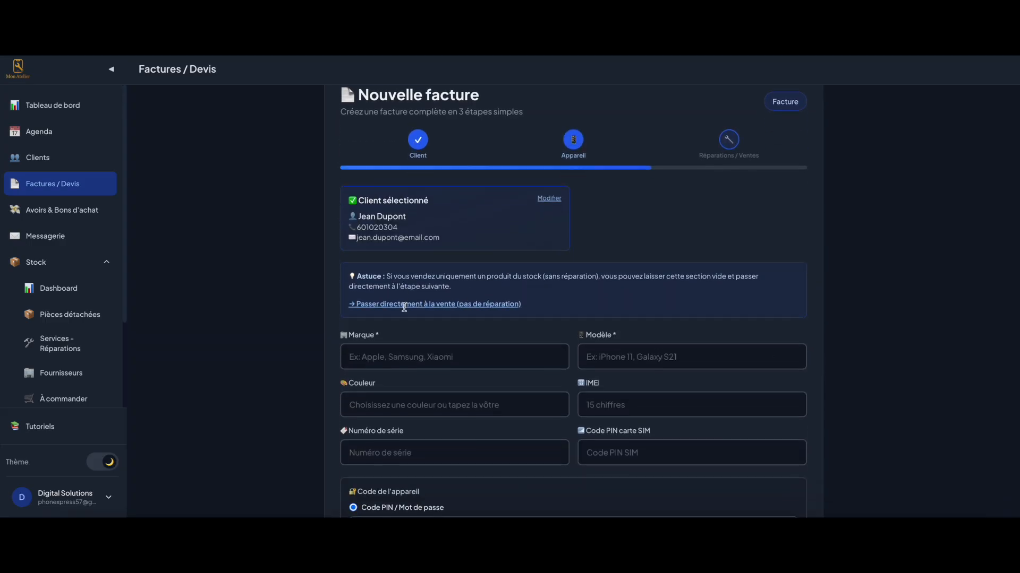
click(412, 356)
click(417, 339)
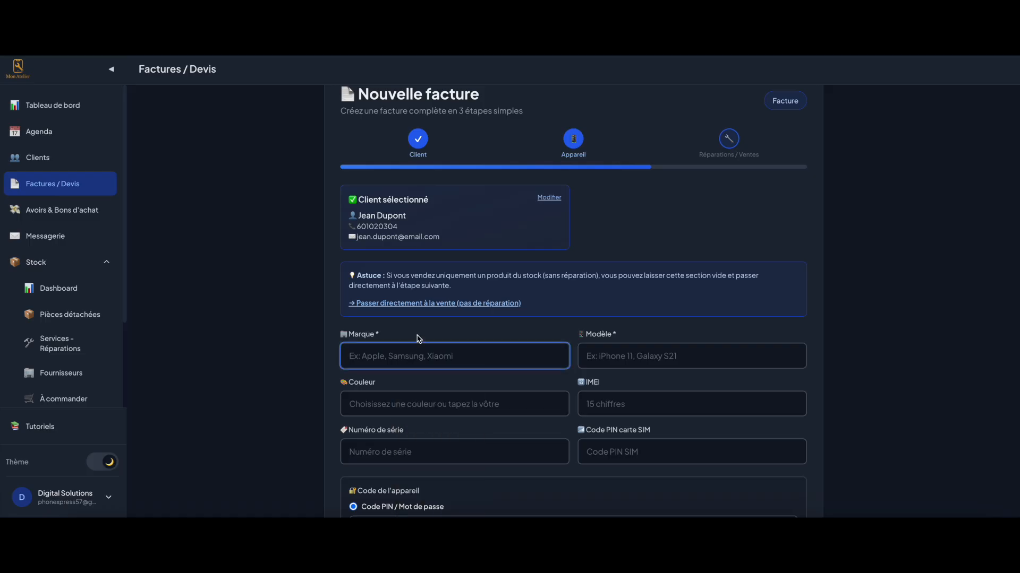
click(466, 303)
scroll(433, 366, down, 1)
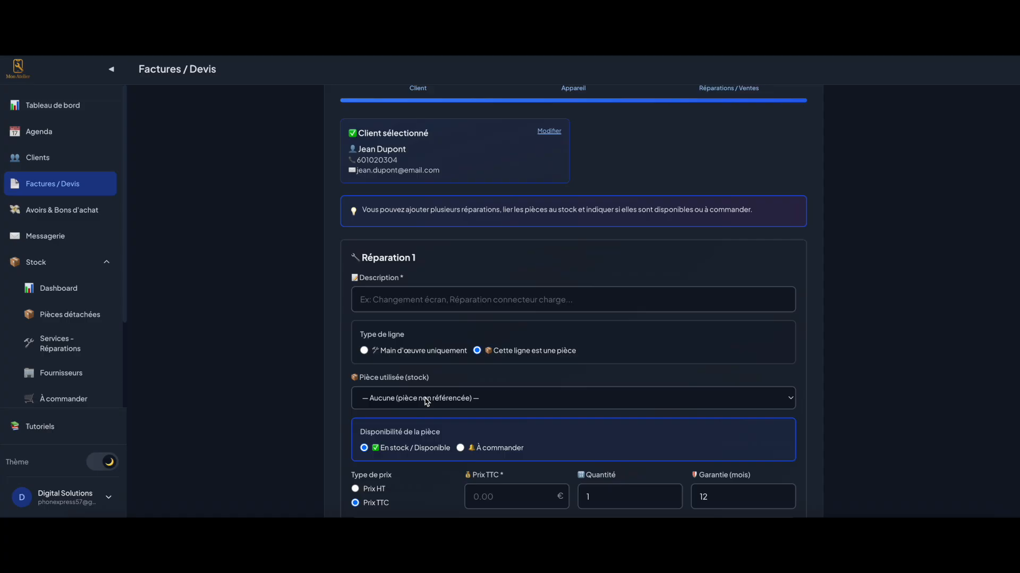
Choose the stocked used iPhone 13 as the part used and review its IMEI and condition
click(427, 398)
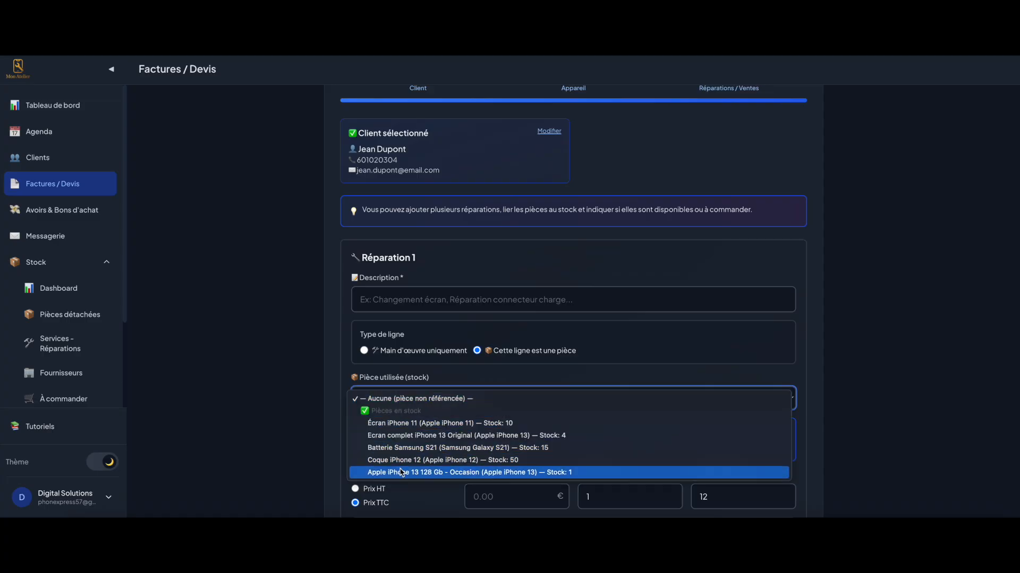
click(427, 473)
double_click(418, 250)
click(417, 251)
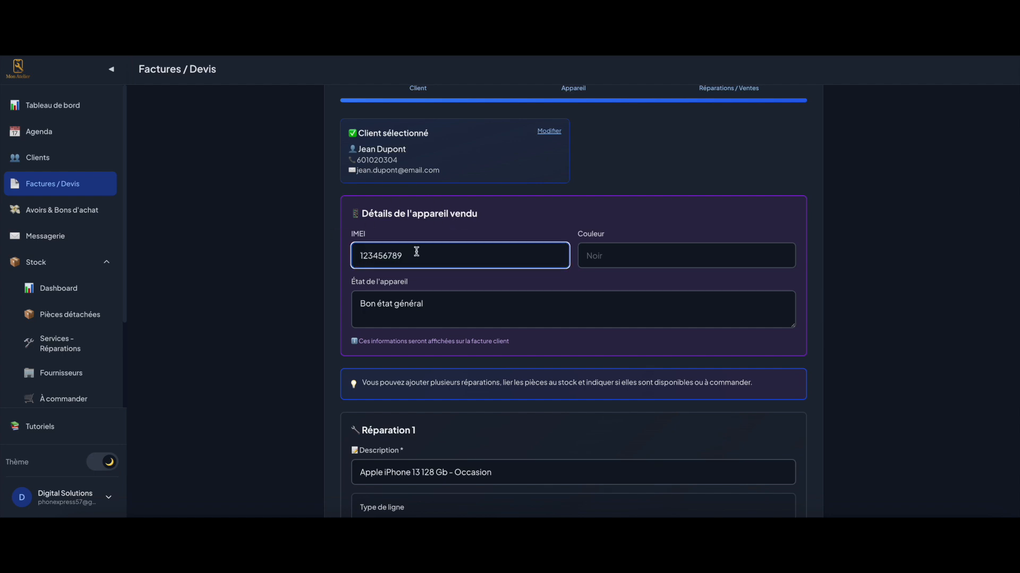
triple_click(417, 304)
click(441, 299)
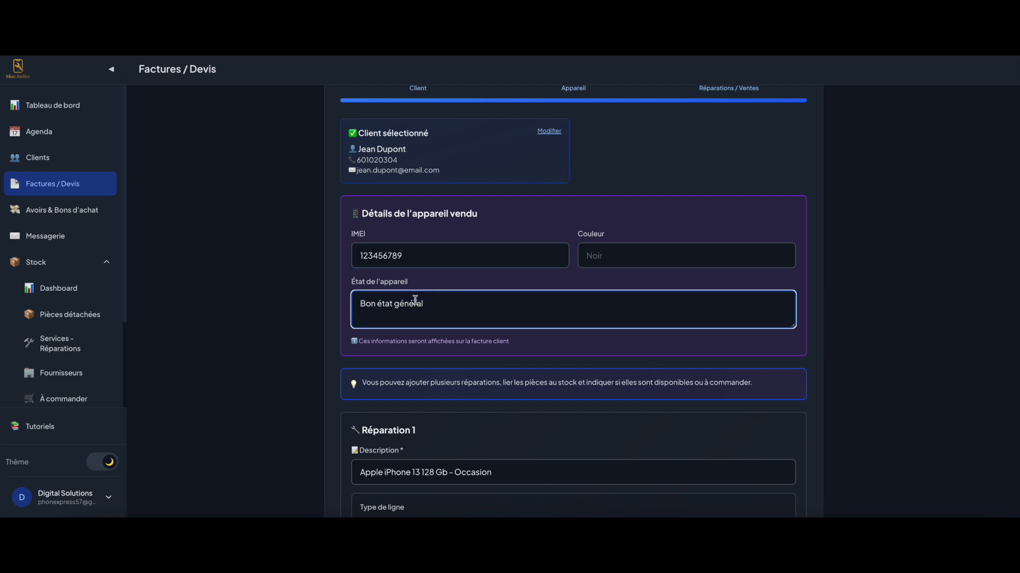
scroll(458, 327, down, 3)
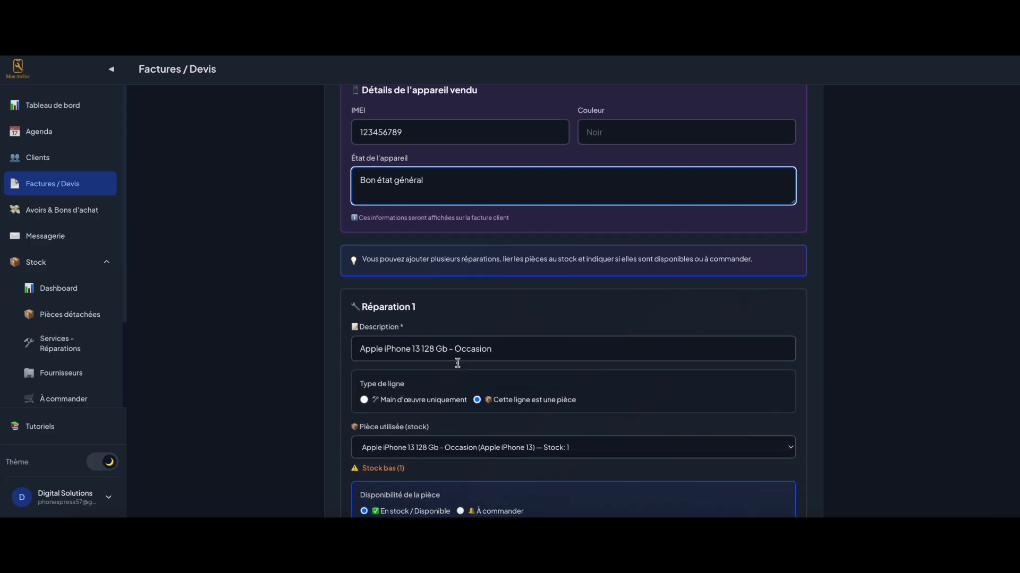
scroll(458, 363, down, 2)
scroll(456, 291, down, 3)
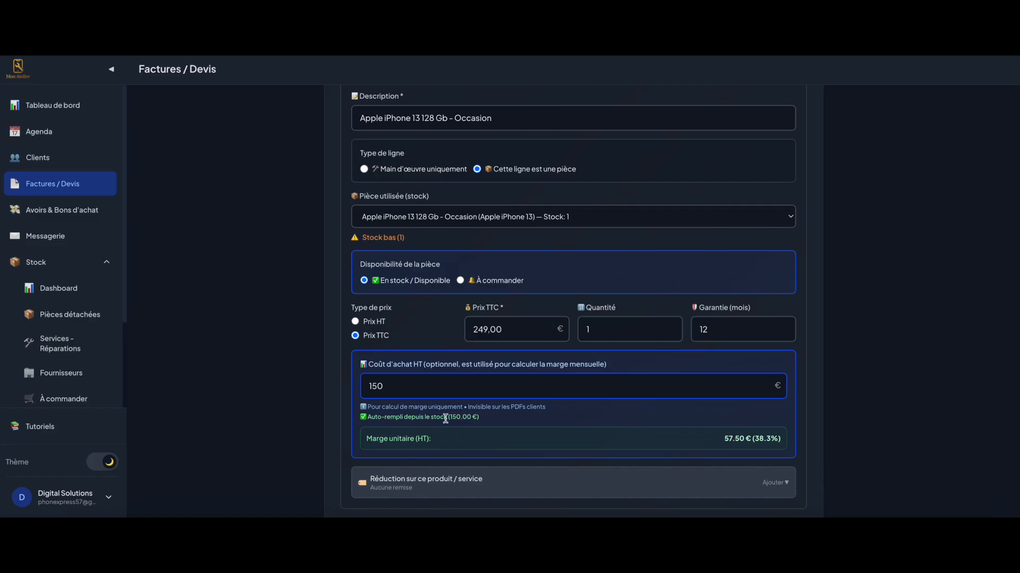
scroll(451, 416, down, 7)
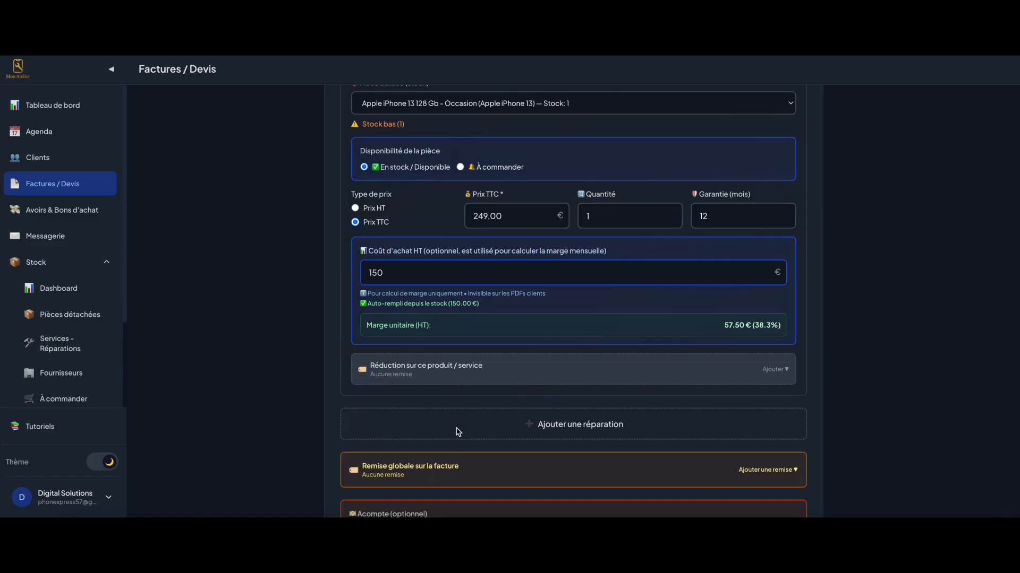
scroll(456, 431, down, 3)
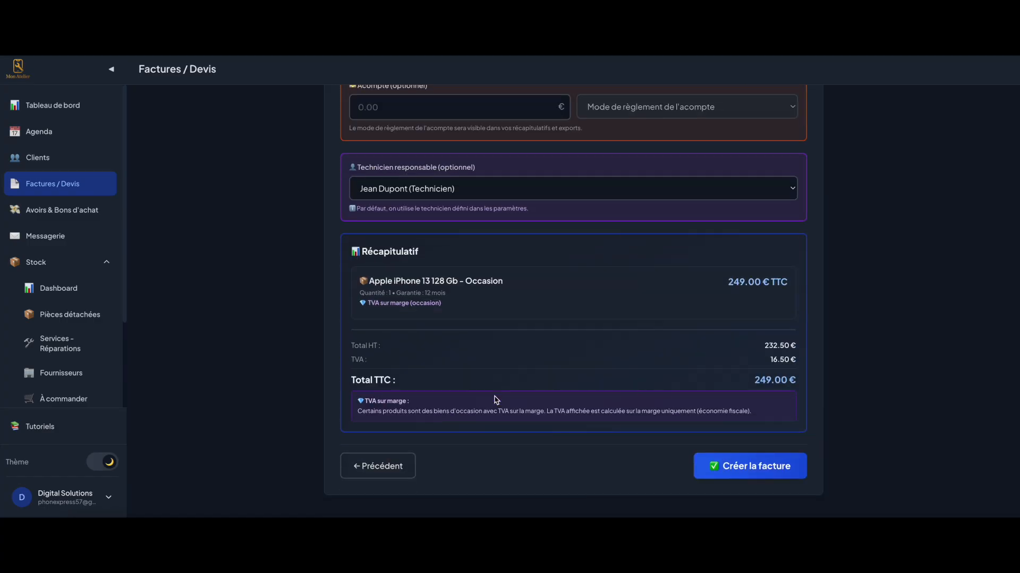
click(755, 472)
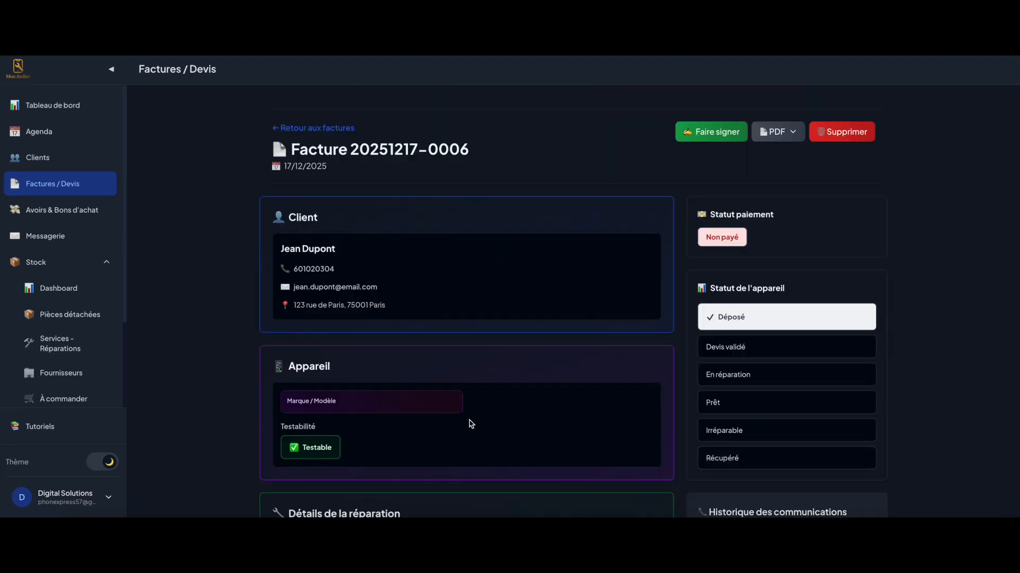
click(777, 132)
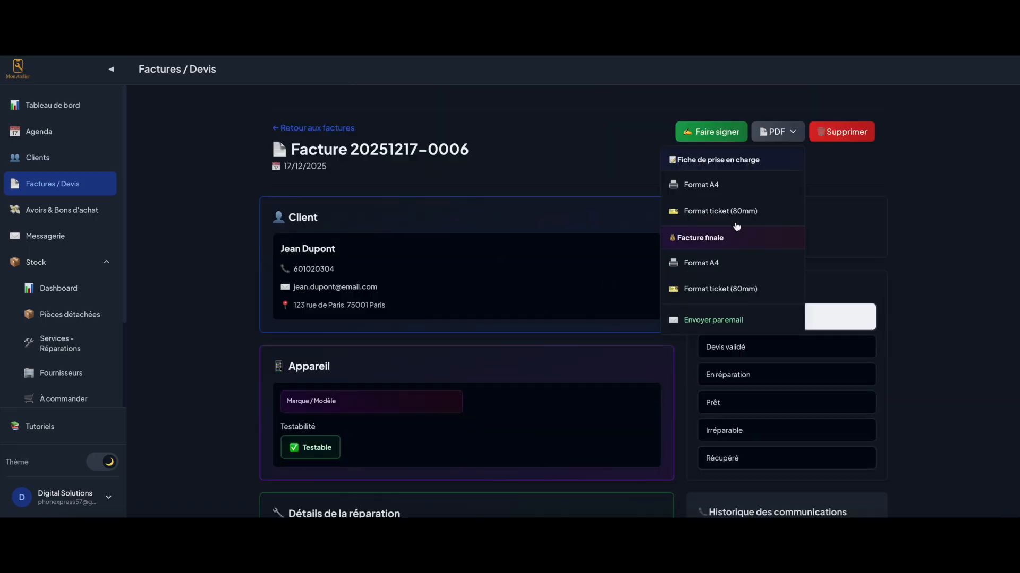
click(701, 264)
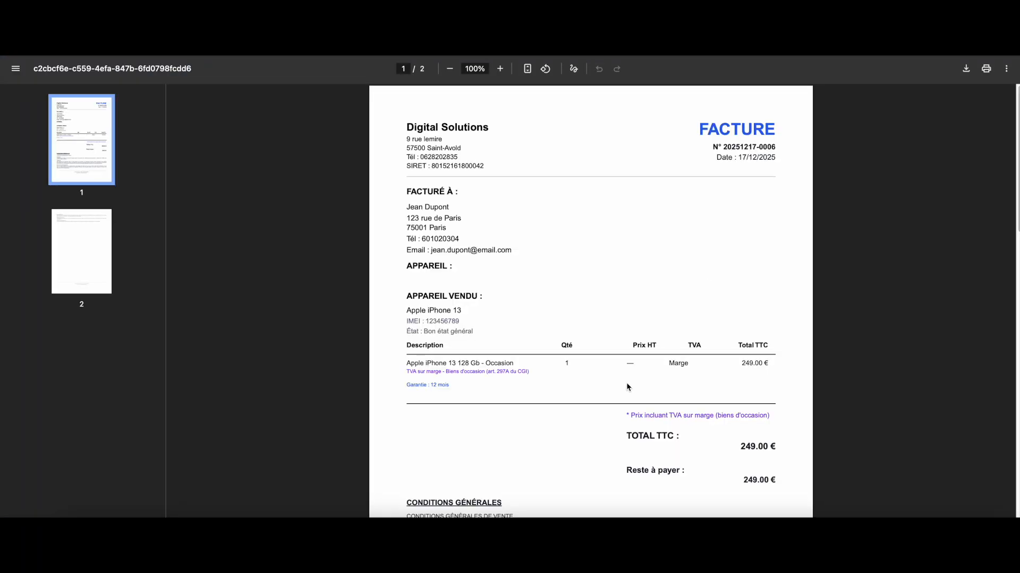
drag(627, 417, 772, 415)
click(776, 414)
scroll(663, 443, down, 3)
scroll(536, 403, up, 3)
click(480, 31)
click(55, 185)
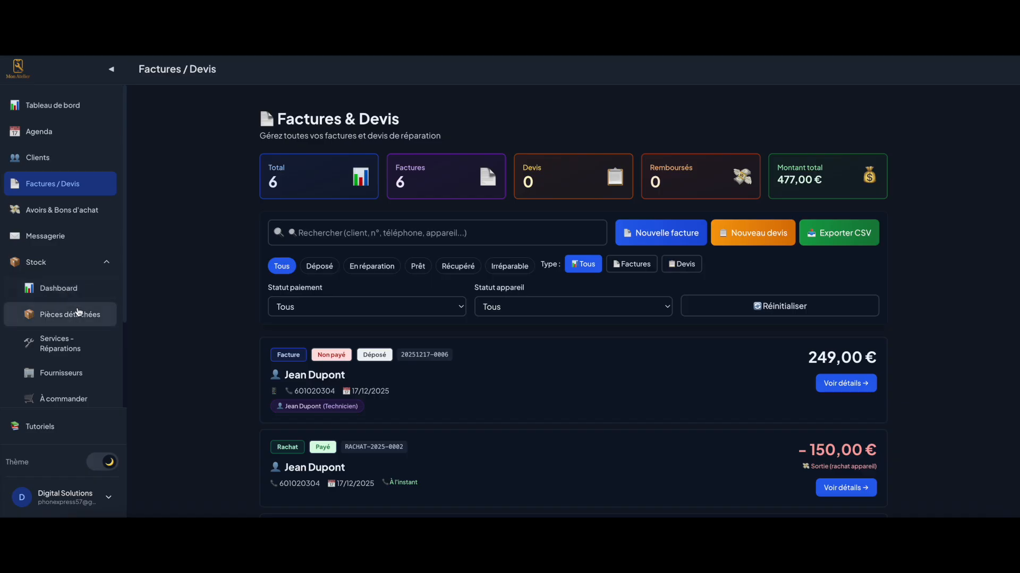
On Exports CSV, keep the current month period and look at the invoices export
scroll(69, 310, down, 3)
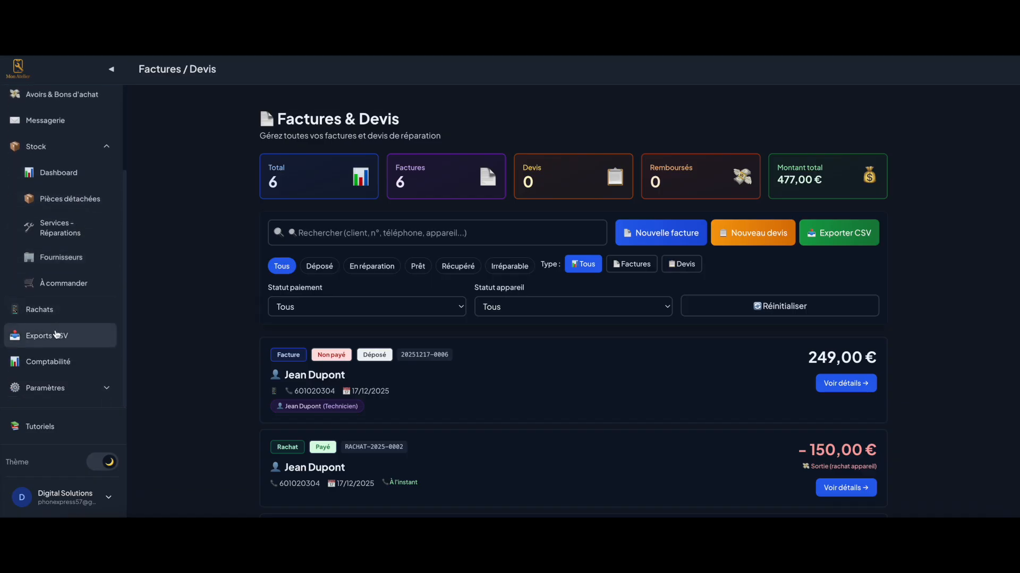
click(55, 334)
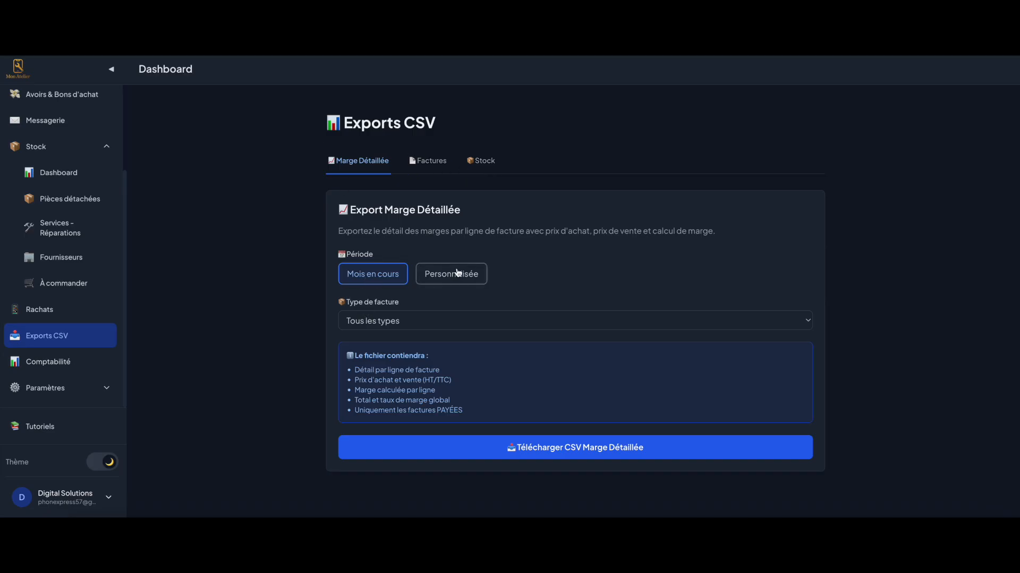
click(425, 282)
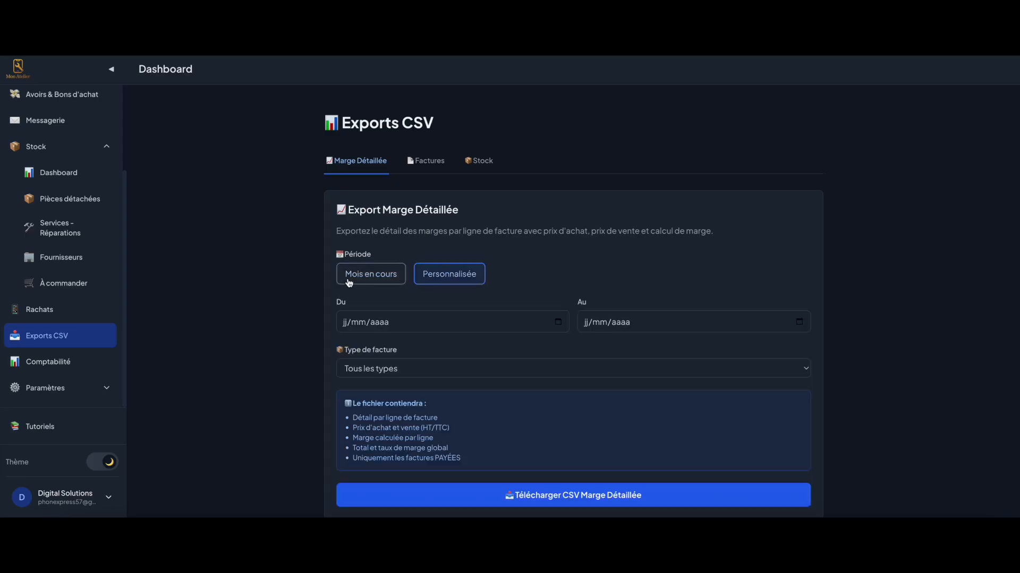
click(355, 276)
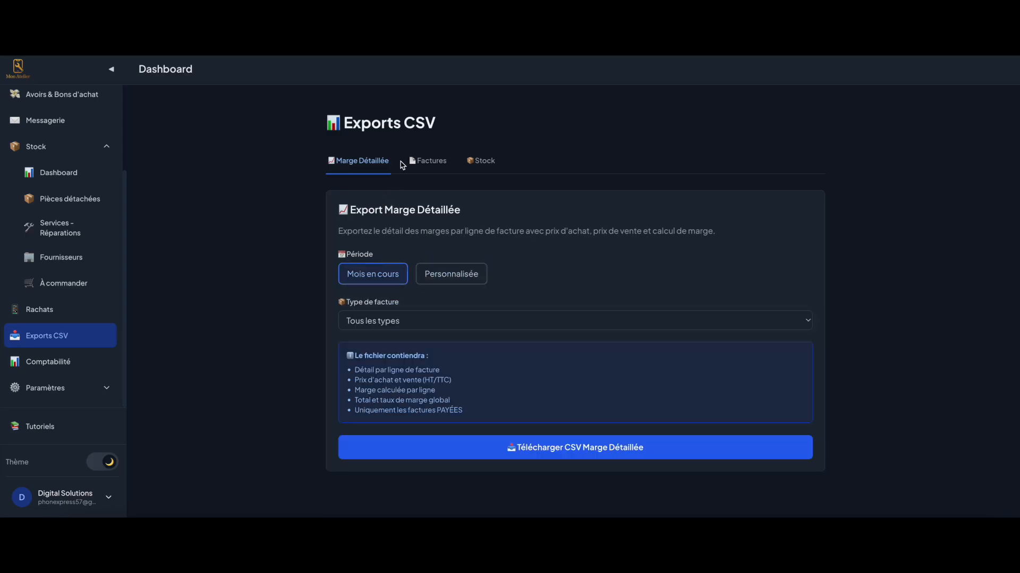
click(427, 161)
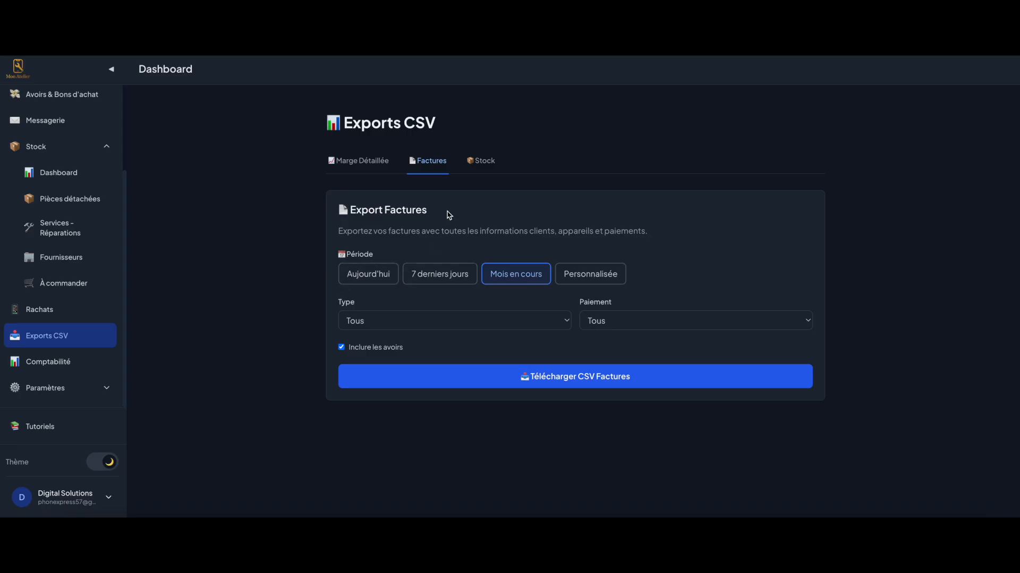
Review the stock export's product types, keeping all, then go to Comptabilité
click(479, 163)
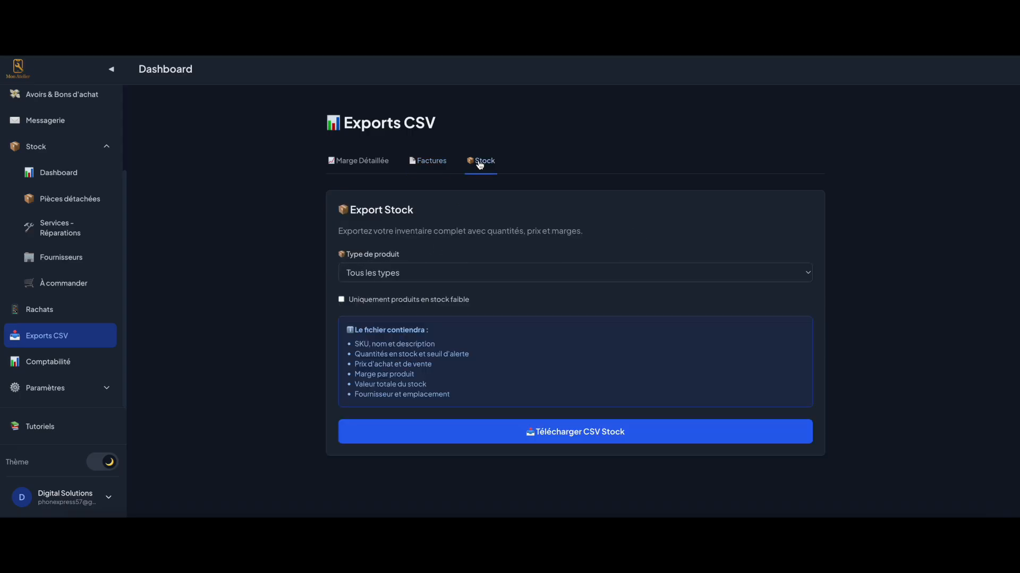
click(480, 279)
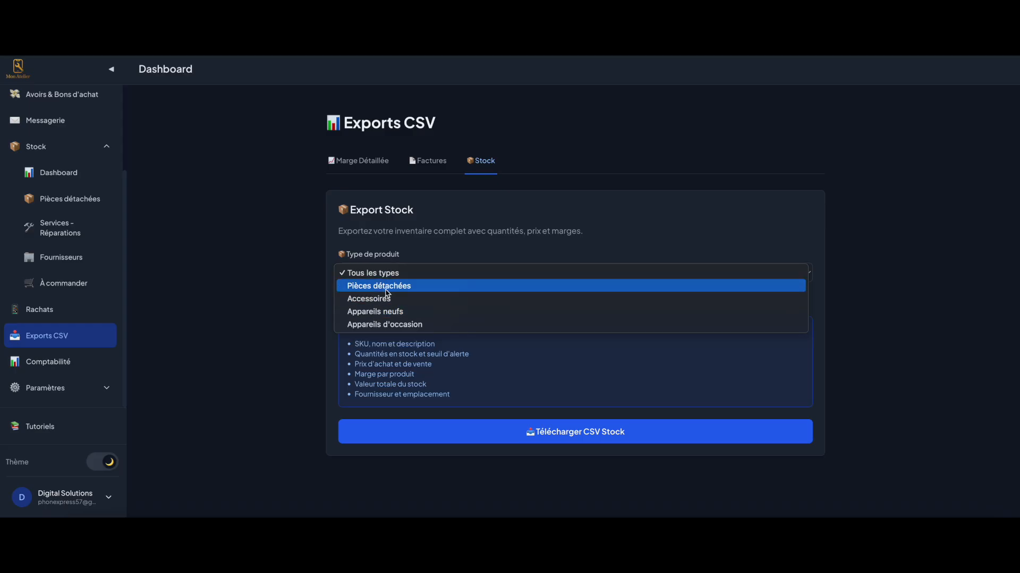
click(405, 248)
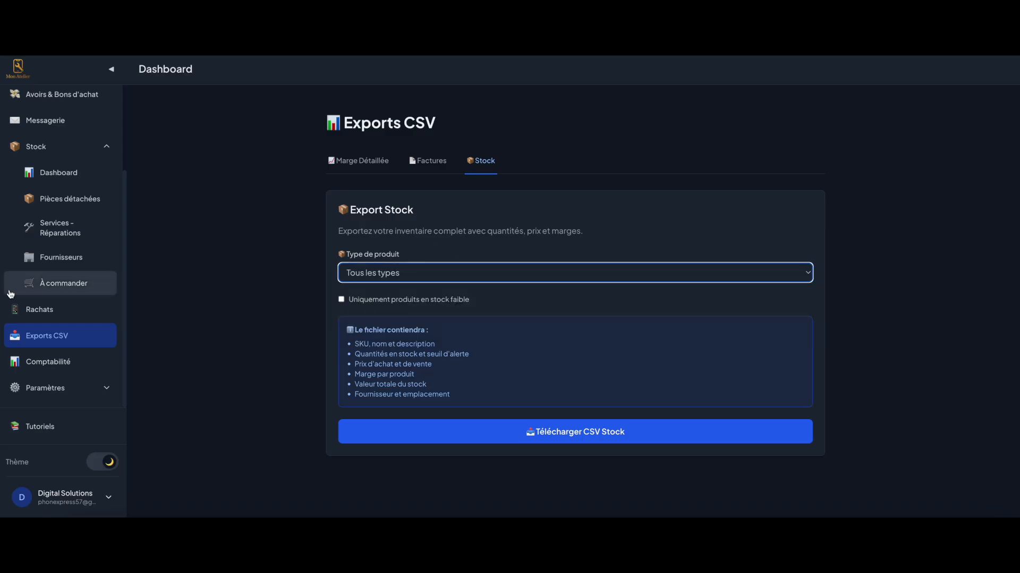
click(49, 362)
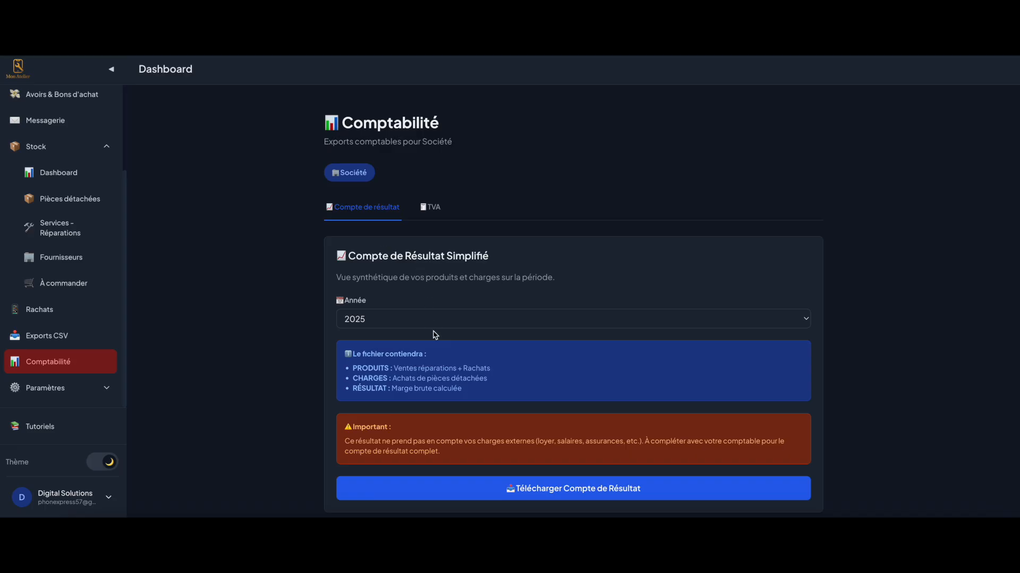
Show the TVA declaration export with its year and month settings, then go to Tableau de bord
click(430, 207)
click(371, 208)
click(432, 208)
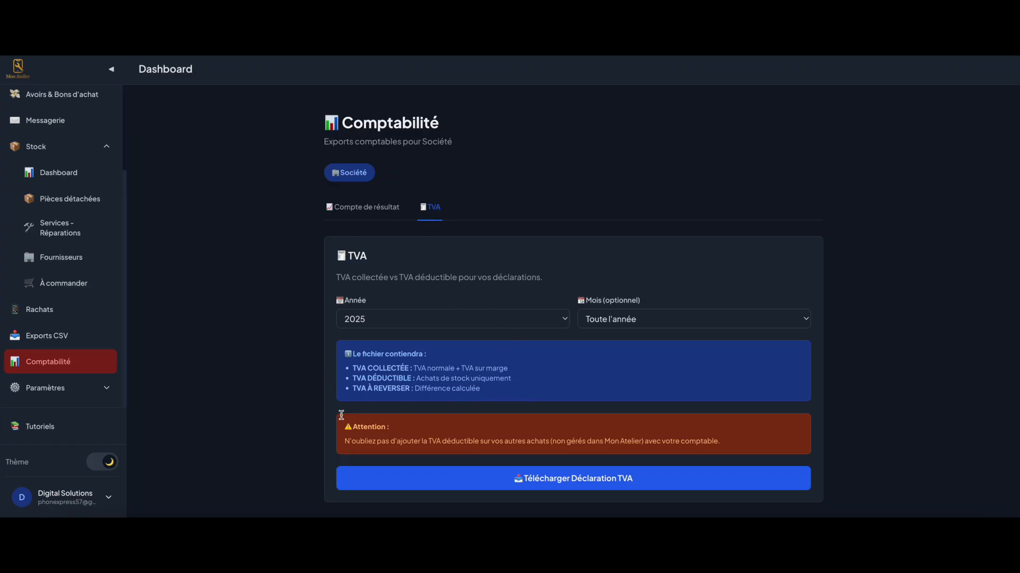
scroll(75, 160, up, 3)
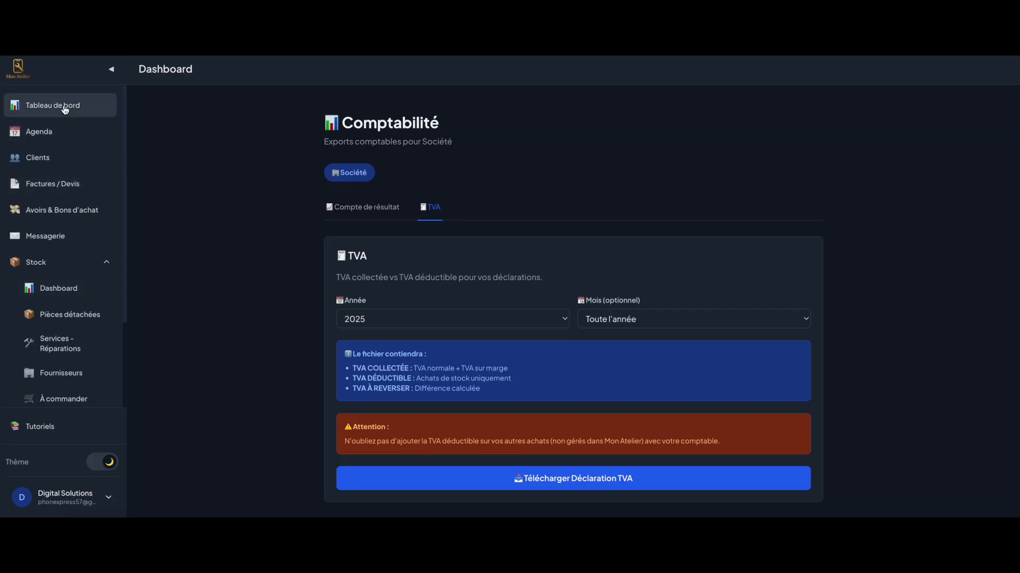
click(65, 108)
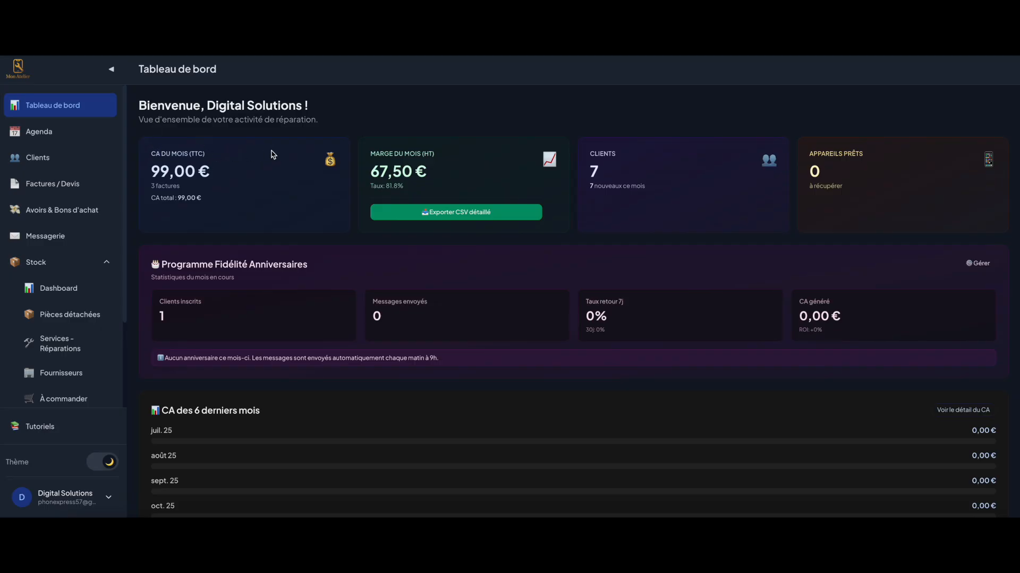
Review the dashboard's 99,00 € monthly revenue and margin, and scroll down to the six-month revenue chart
drag(370, 154, 442, 156)
click(444, 156)
scroll(245, 301, down, 3)
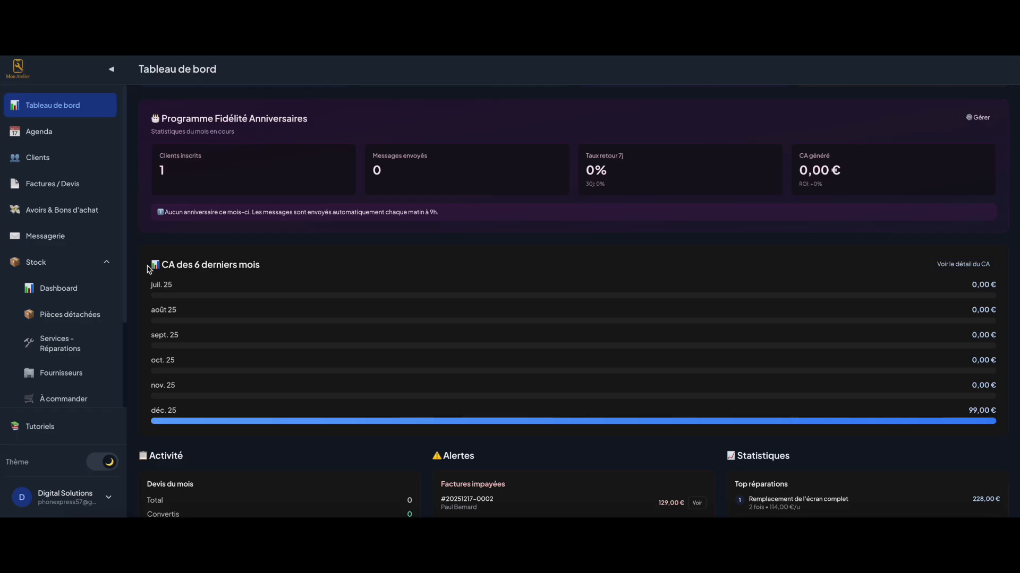
Check the revenue detail per day and per month, then return to the dashboard's unpaid-invoice alerts
click(959, 270)
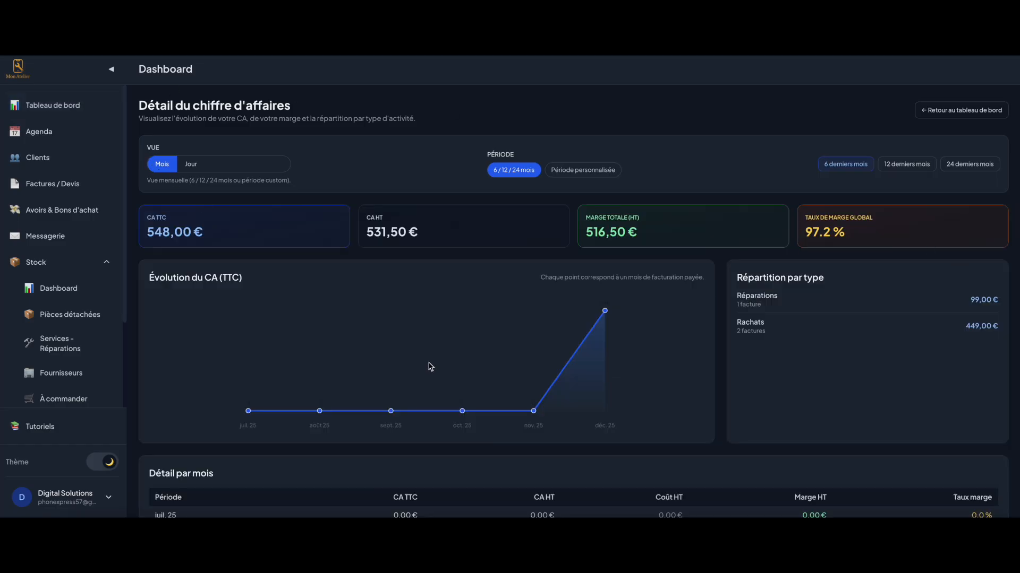
scroll(430, 367, down, 3)
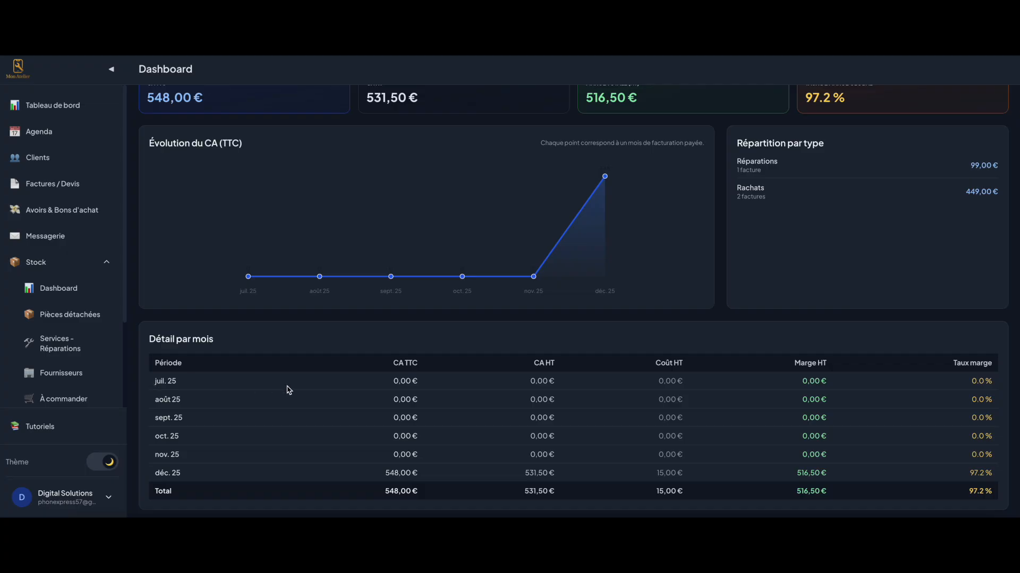
scroll(257, 314, up, 3)
click(197, 165)
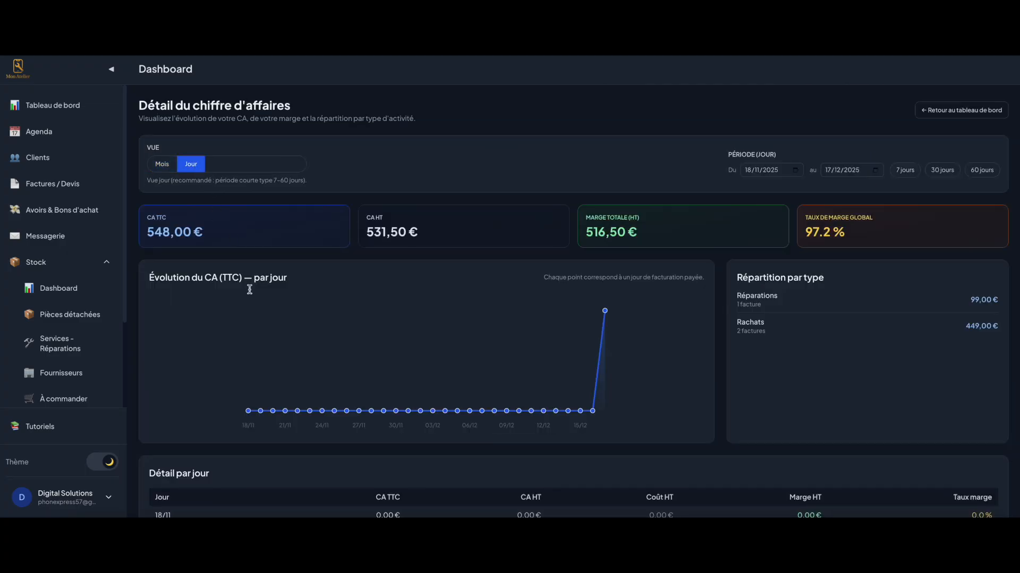
scroll(544, 196, down, 1)
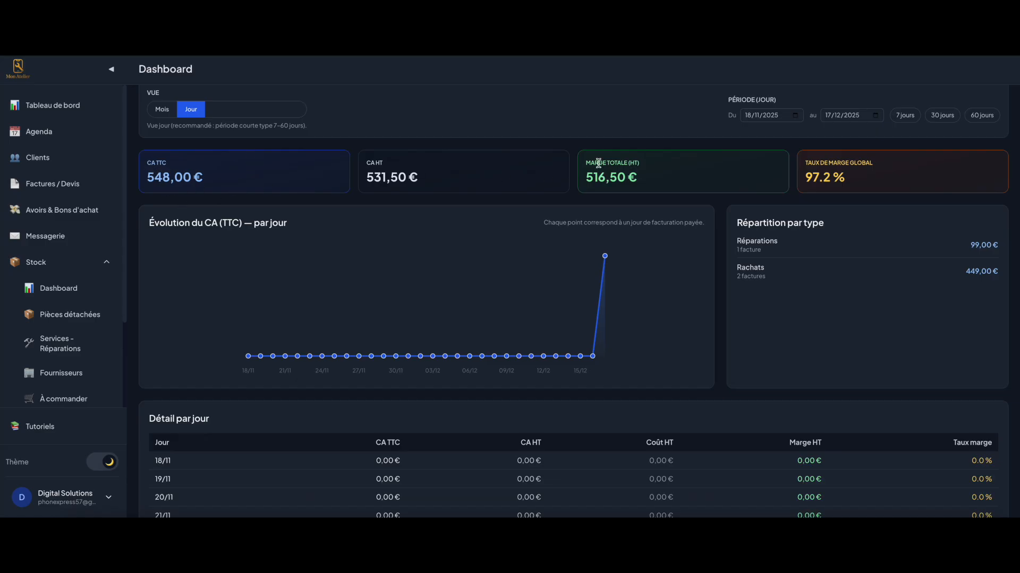
scroll(851, 175, up, 1)
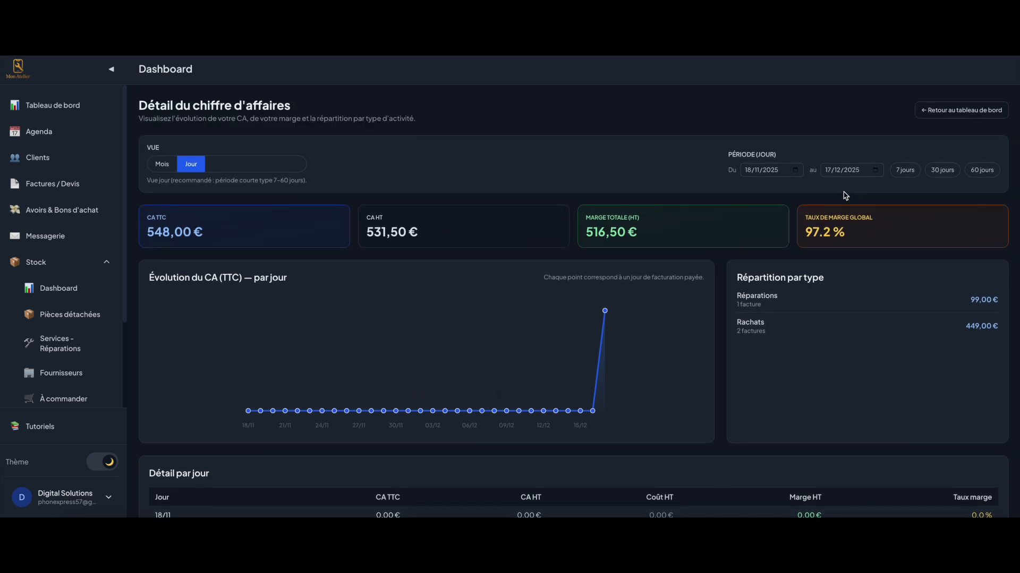
click(159, 166)
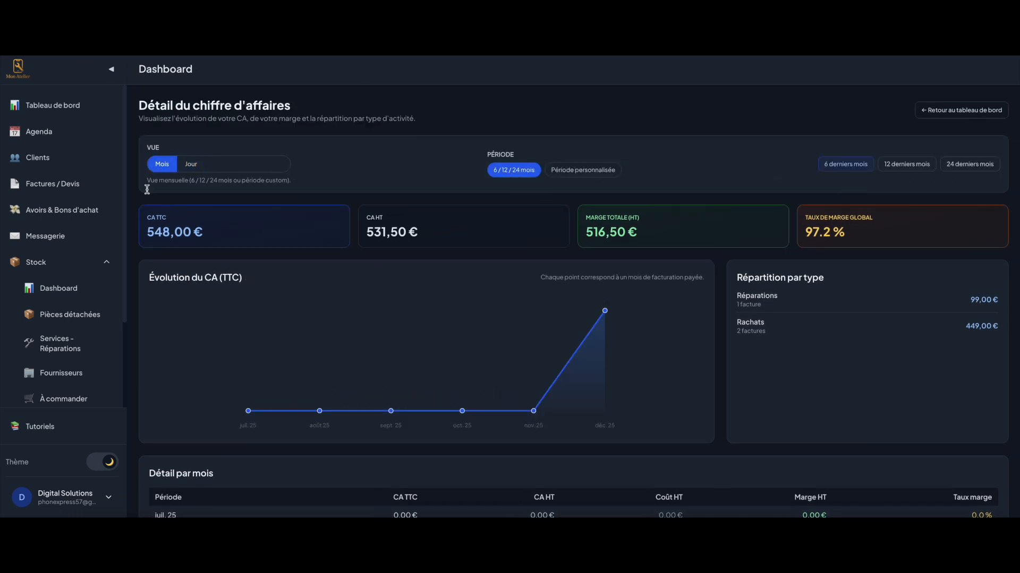
click(48, 106)
scroll(207, 201, down, 5)
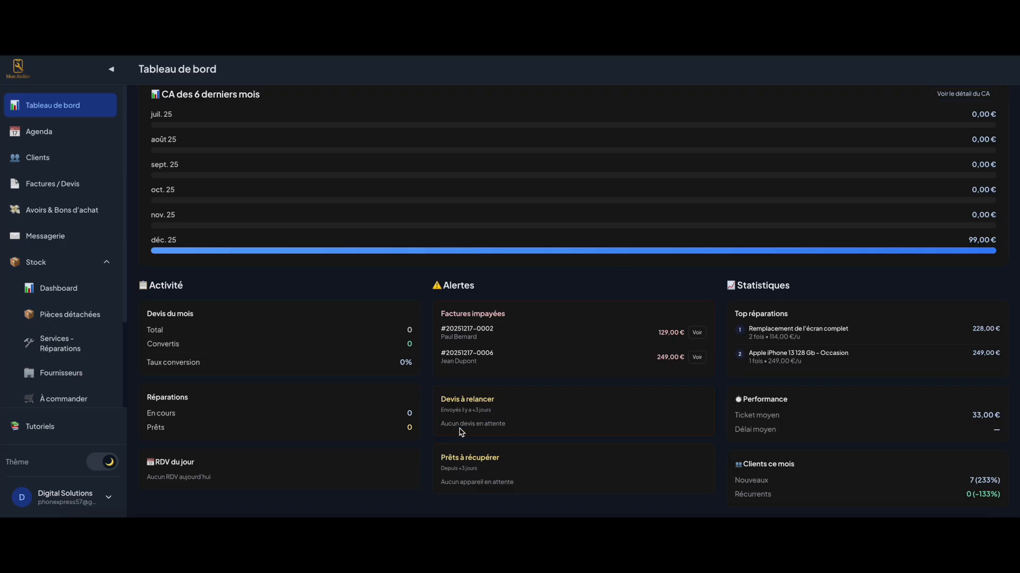
Open the details of the first unpaid invoice in the dashboard alerts
drag(441, 410, 493, 411)
click(583, 411)
click(698, 333)
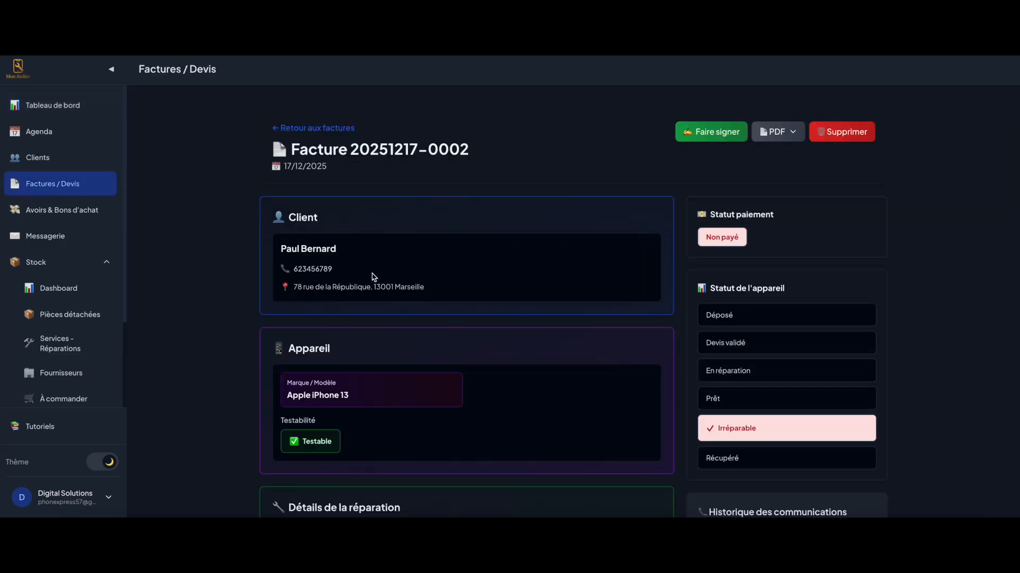
Pass through the Factures / Devis list, then return to the dashboard and review Top réparations
click(65, 186)
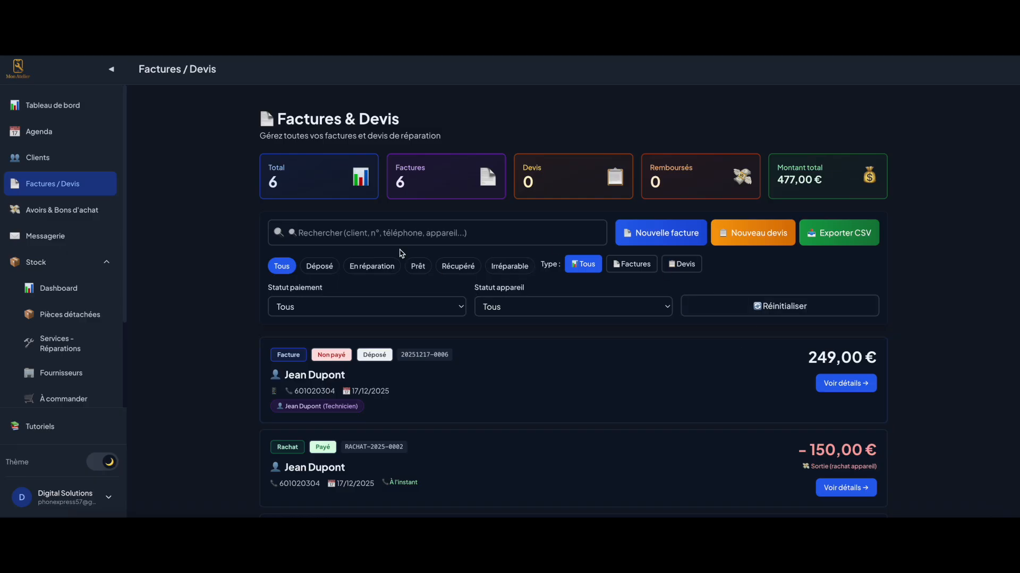
click(53, 105)
scroll(697, 347, down, 5)
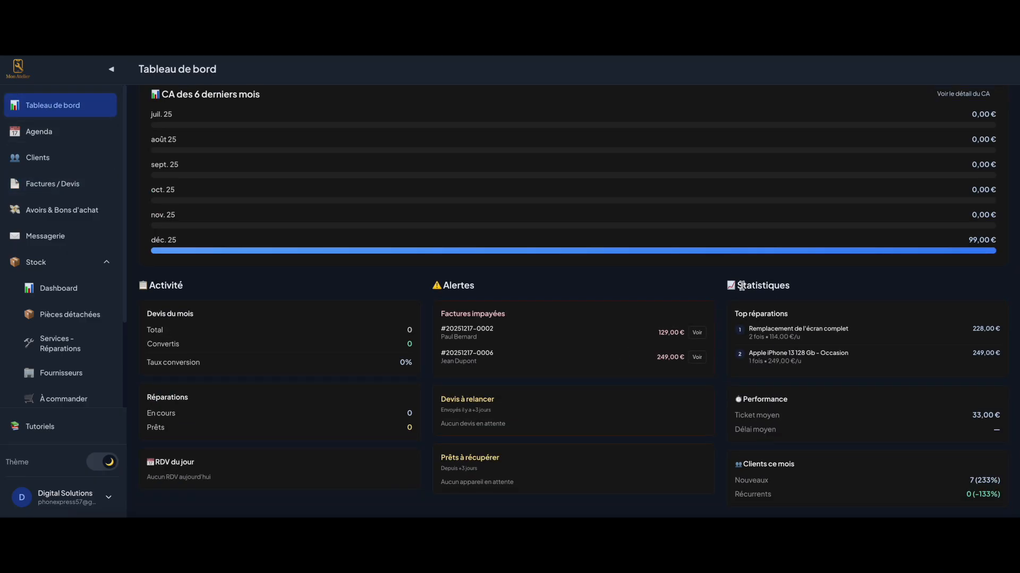
drag(733, 314, 852, 312)
click(852, 312)
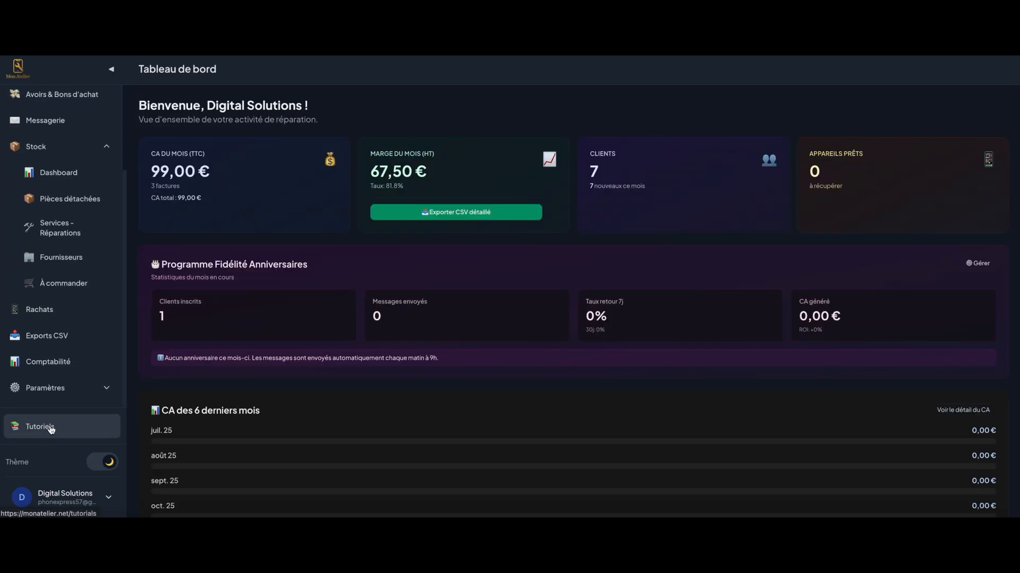
Show the Centre de Tutoriels guides and set the Mac's sound output to Haut-parleurs Mac mini
click(46, 430)
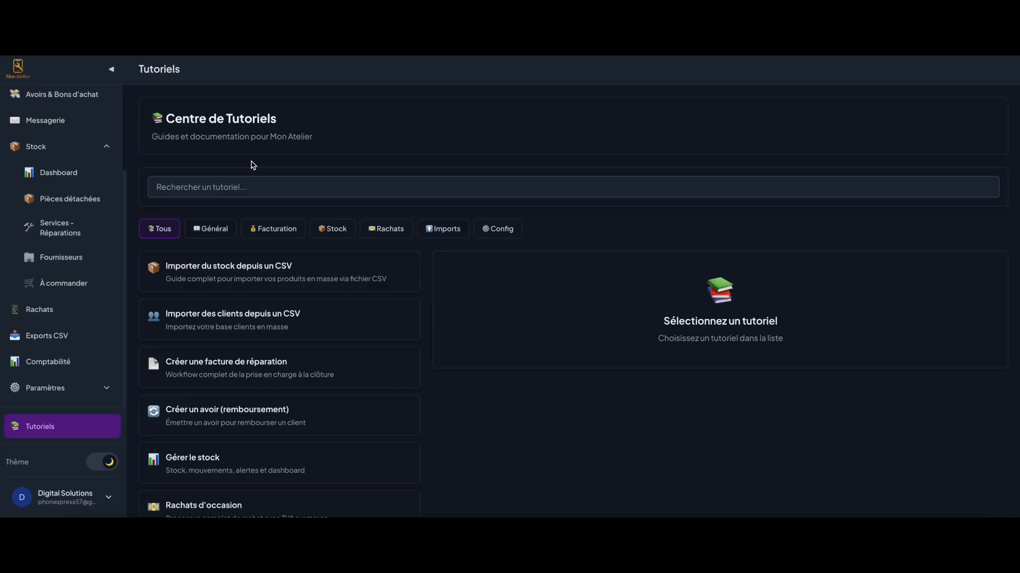
click(581, 535)
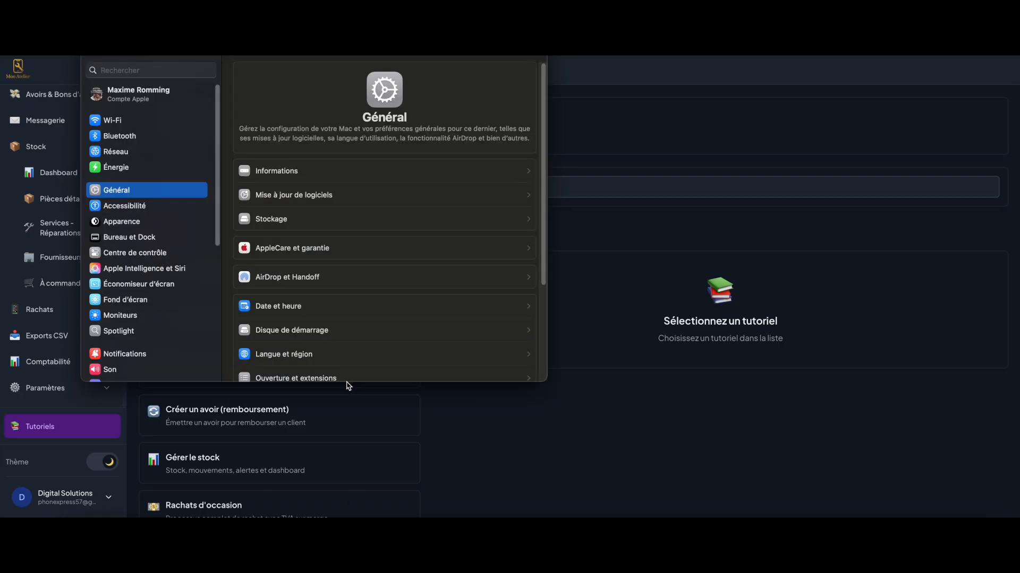
click(111, 374)
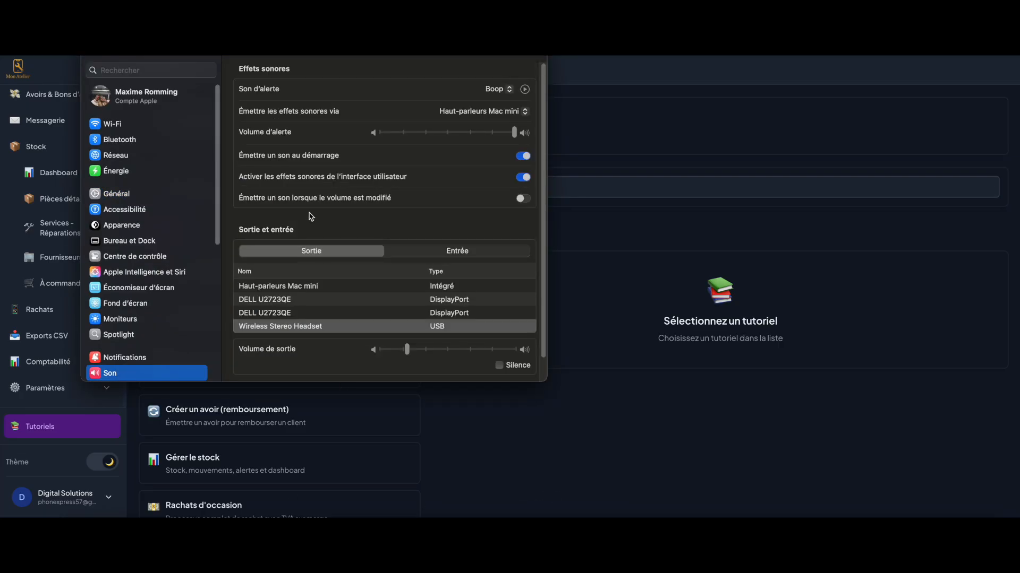
click(410, 286)
click(645, 482)
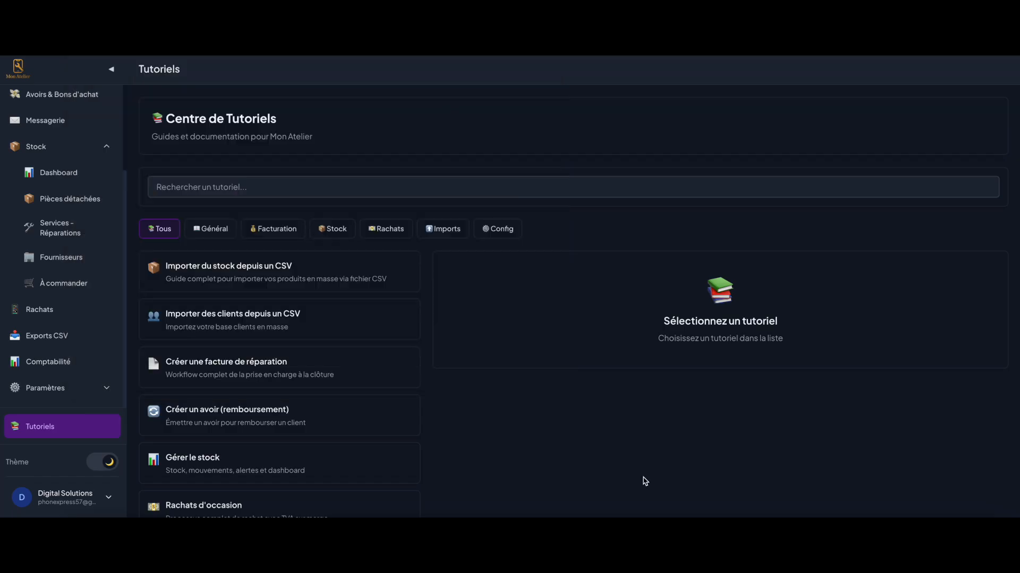